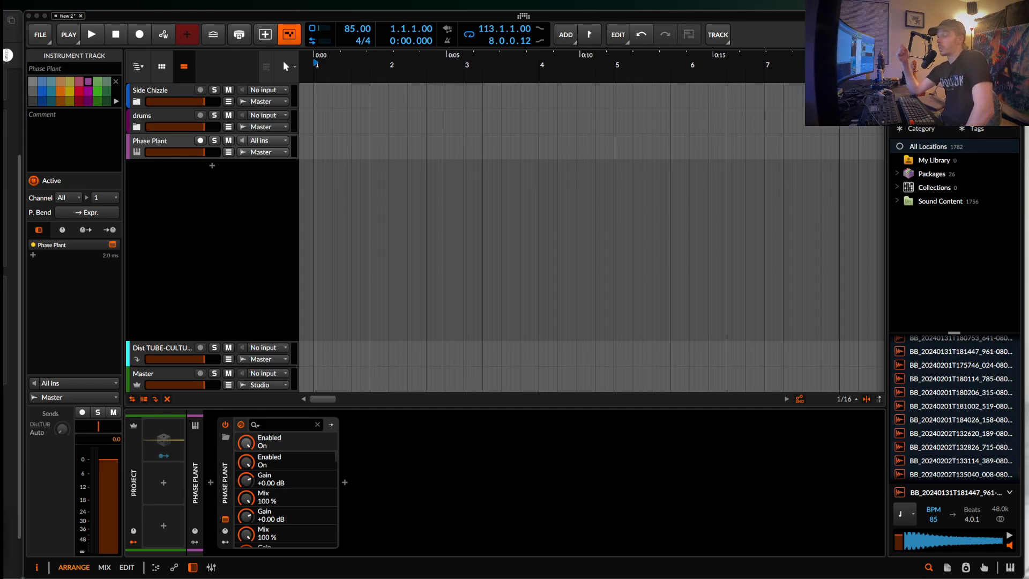
Open the Phase Plant track's wavetable in the Wavetable Editor with the Harmonic Edit Tool and shift the fundamental's phase on frame 1
left_click(197, 140)
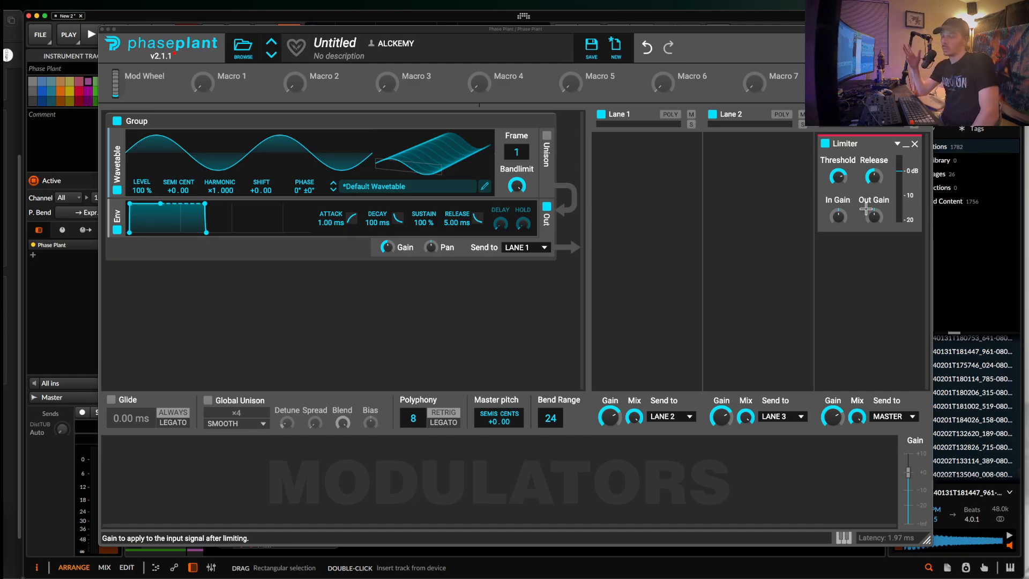
left_click(486, 188)
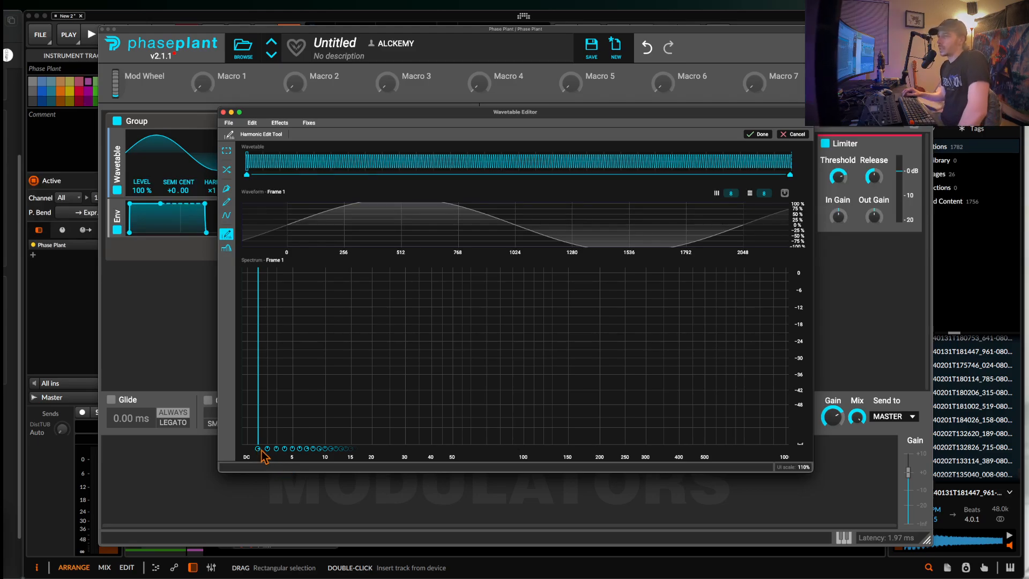
mouse_move(260, 453)
left_mouse_down()
mouse_move(266, 533)
mouse_move(265, 386)
mouse_move(272, 489)
mouse_move(258, 452)
mouse_move(268, 452)
left_mouse_up()
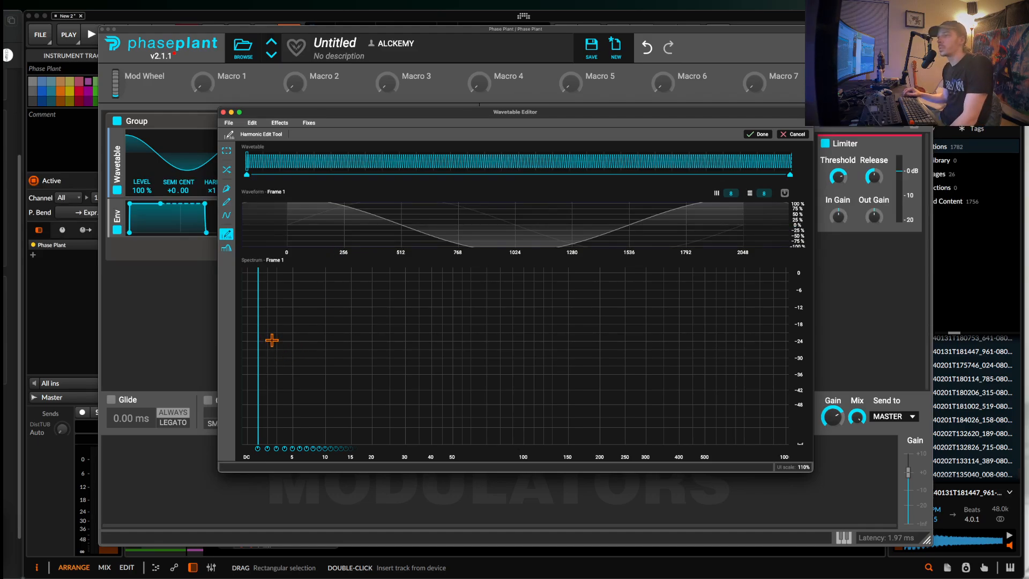
Try adding the second and third harmonics to frame 1, clearing both back to silence
left_click(274, 310)
left_click(270, 309)
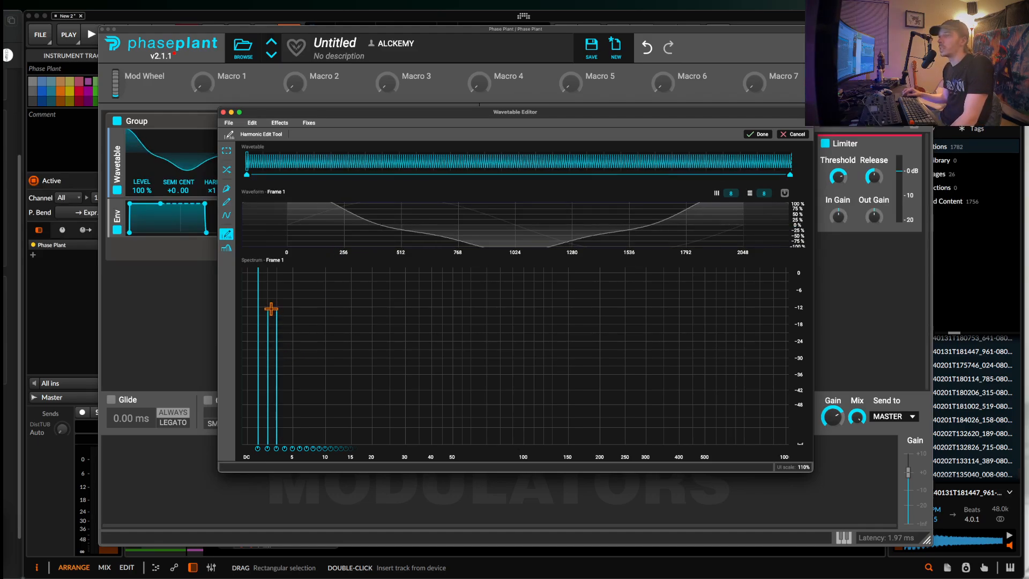
mouse_move(274, 309)
left_mouse_down()
mouse_move(275, 298)
mouse_move(267, 447)
left_mouse_up()
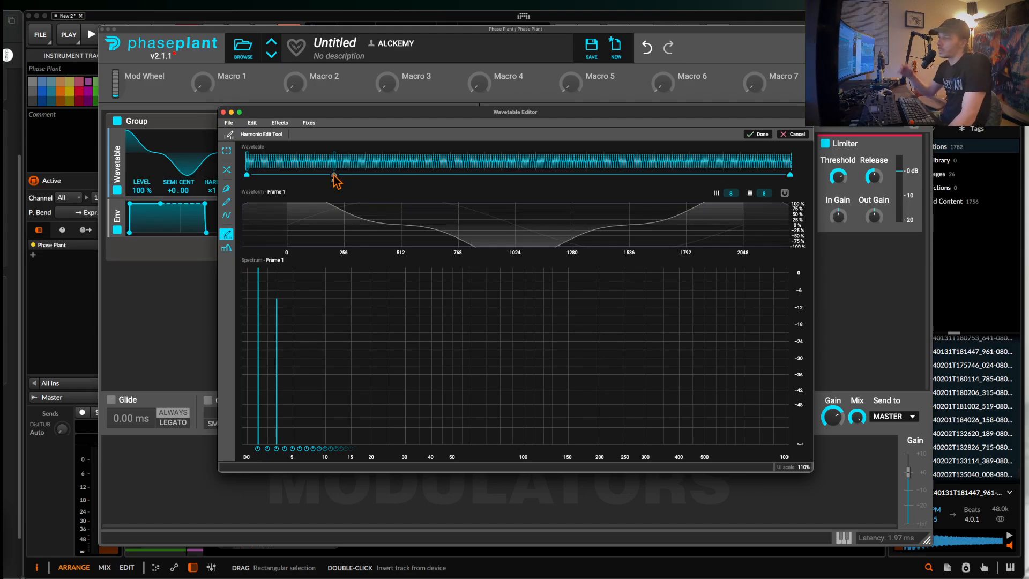
left_click(278, 306)
left_click_drag(278, 306, 279, 437)
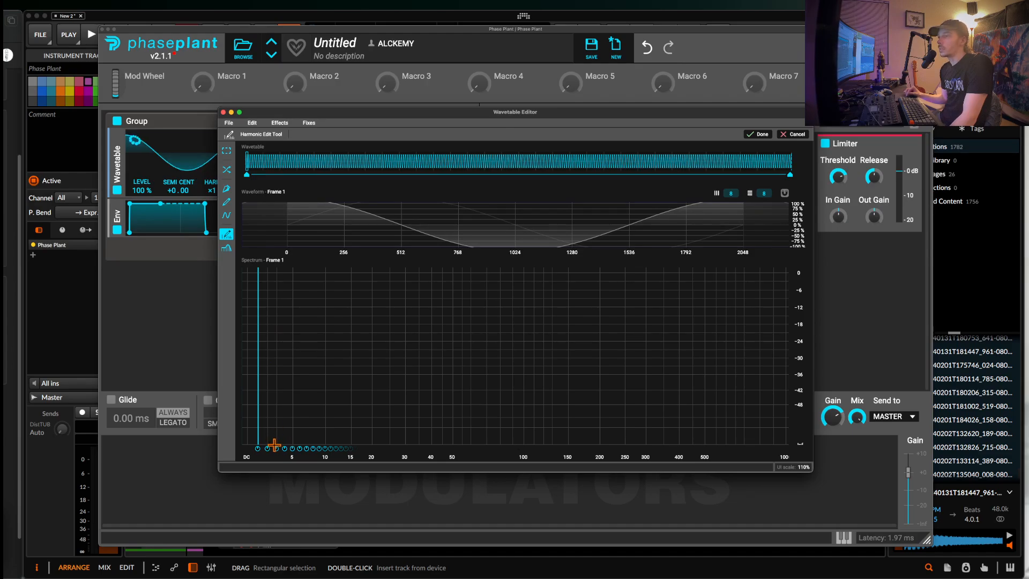
left_click(274, 442)
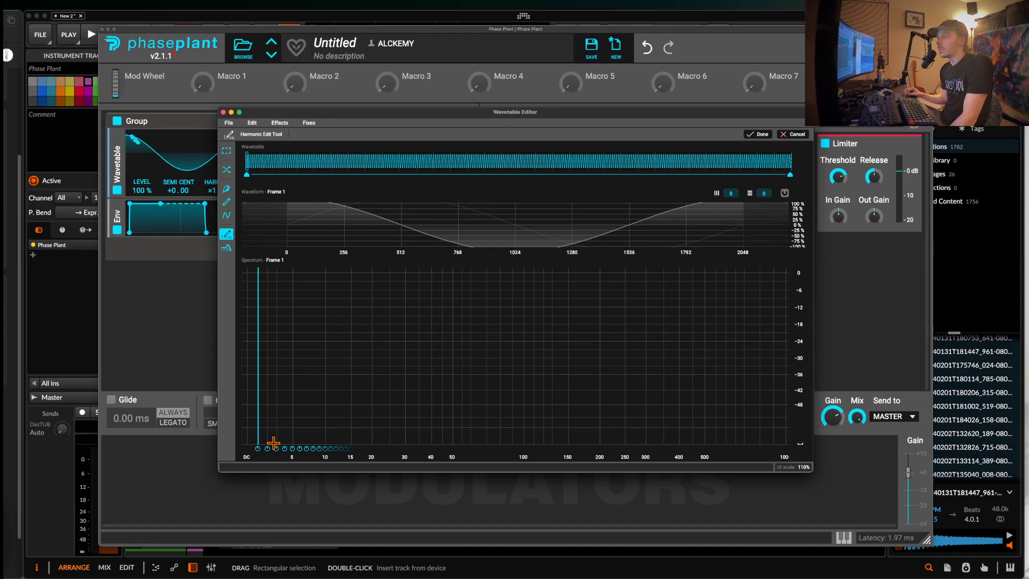
Draw frame 1's spectrum with a fourth harmonic at about -10 dB, a lower fifth, and a tail tapering to about harmonic 150
mouse_move(283, 440)
left_mouse_down()
mouse_move(280, 306)
mouse_move(292, 329)
mouse_move(372, 363)
mouse_move(429, 422)
mouse_move(482, 444)
left_mouse_up()
left_click_drag(285, 306, 285, 300)
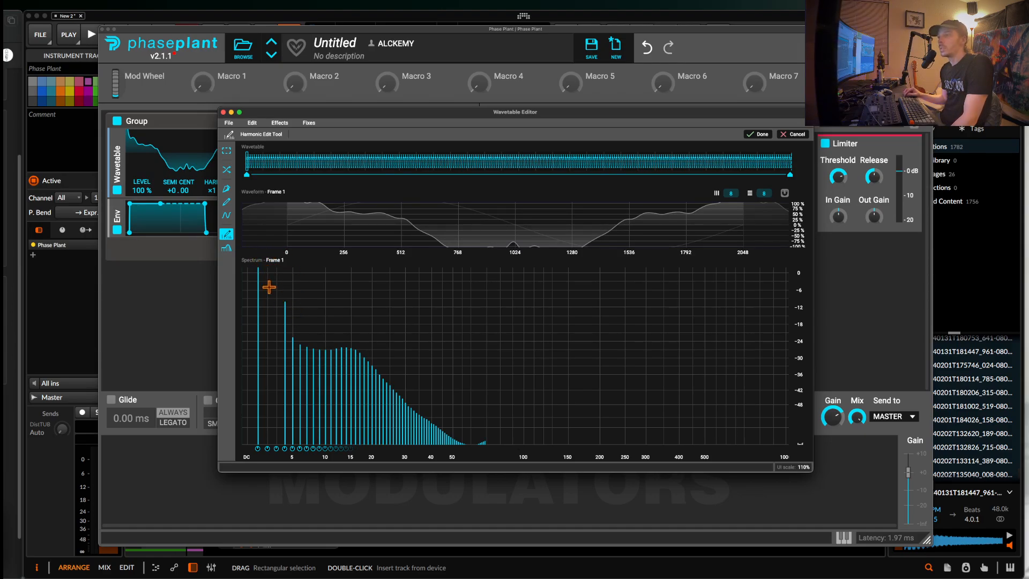
left_click_drag(292, 340, 293, 365)
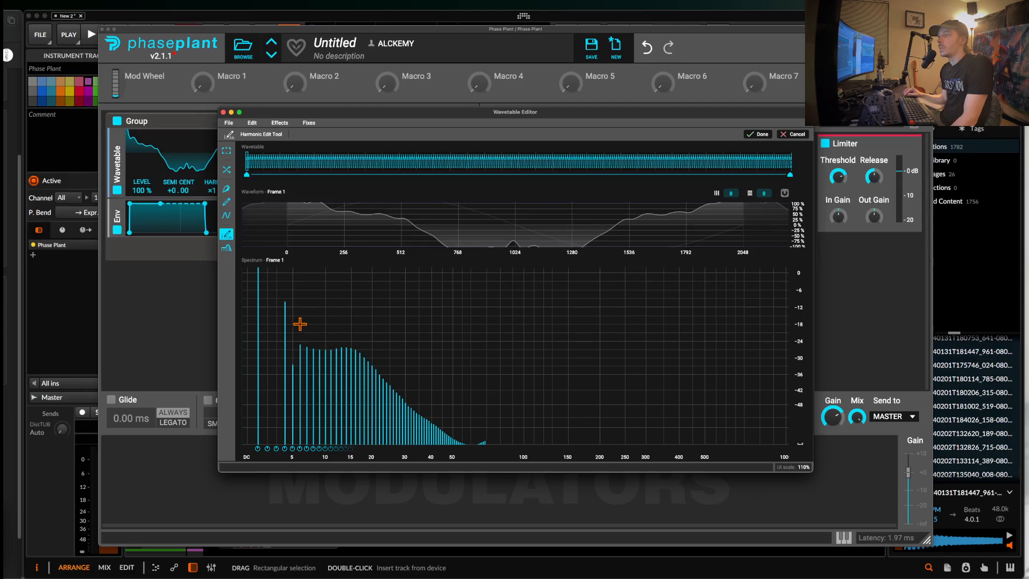
mouse_move(375, 369)
left_mouse_down()
mouse_move(451, 377)
mouse_move(562, 444)
left_mouse_up()
left_click_drag(264, 116, 635, 134)
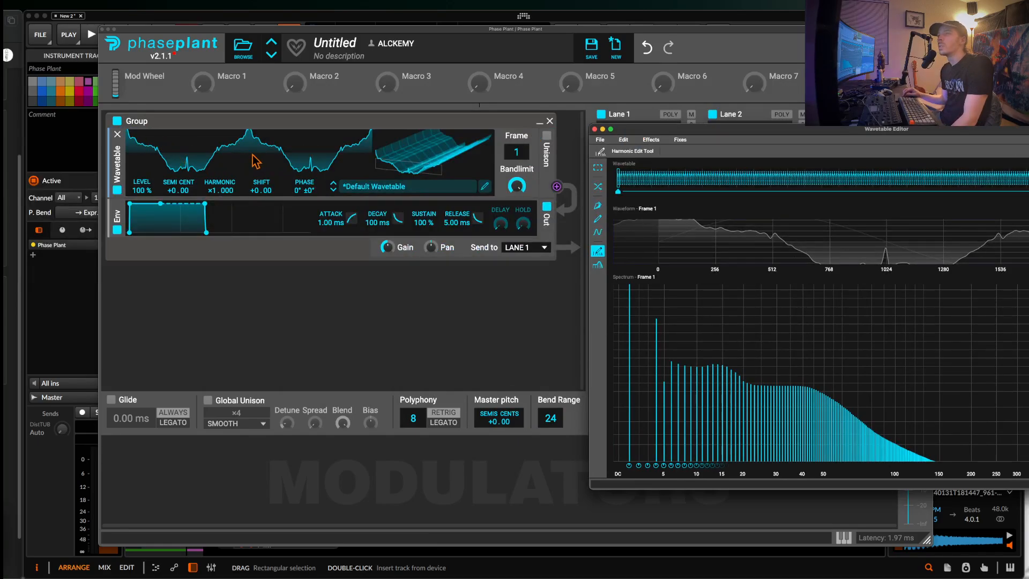
left_click_drag(695, 141, 207, 120)
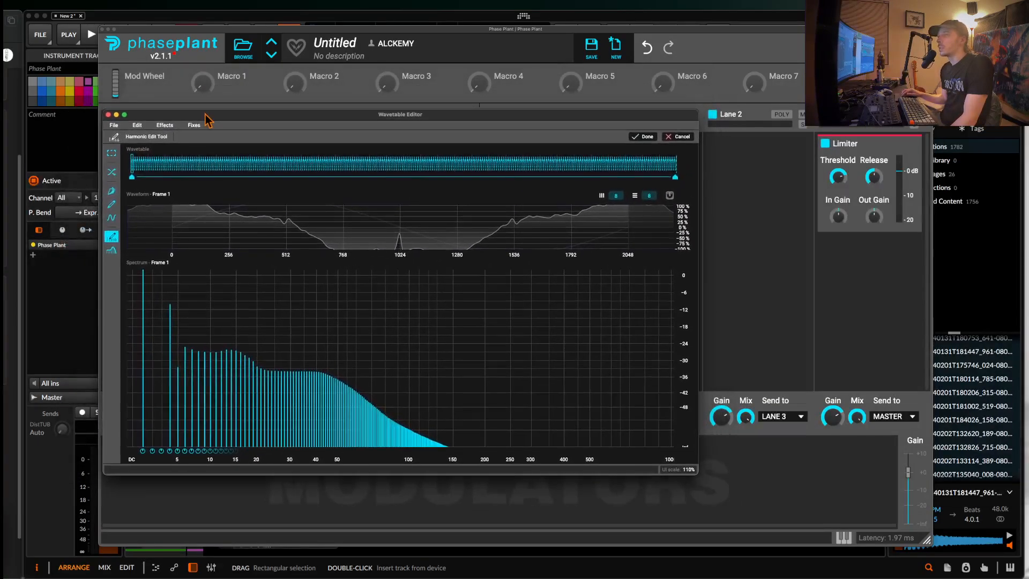
On frame 256, remove the fourth harmonic, raise the third to about -6 dB, and boost the sixth, eighth and eleventh harmonics
left_click(674, 163)
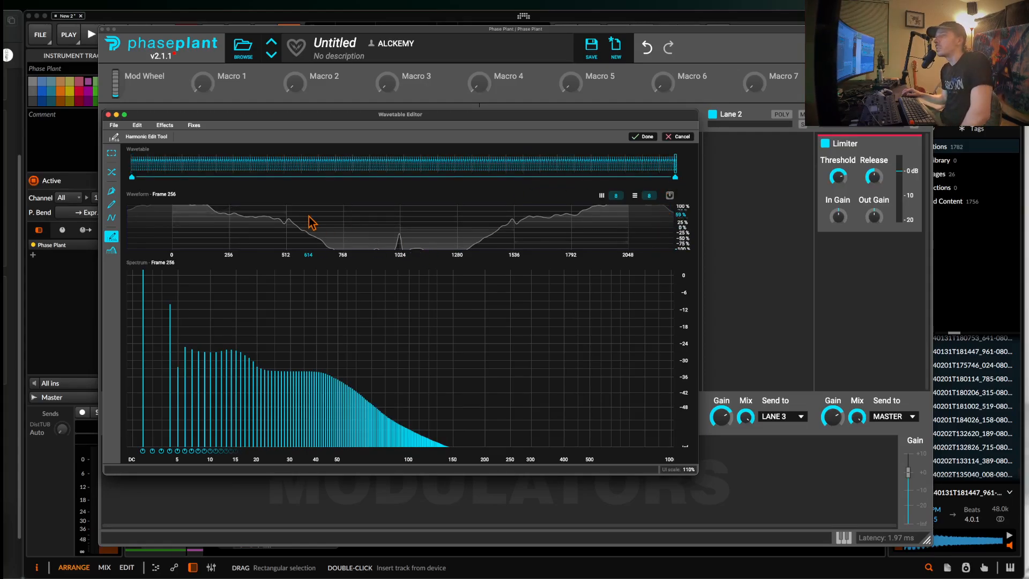
left_click(132, 162)
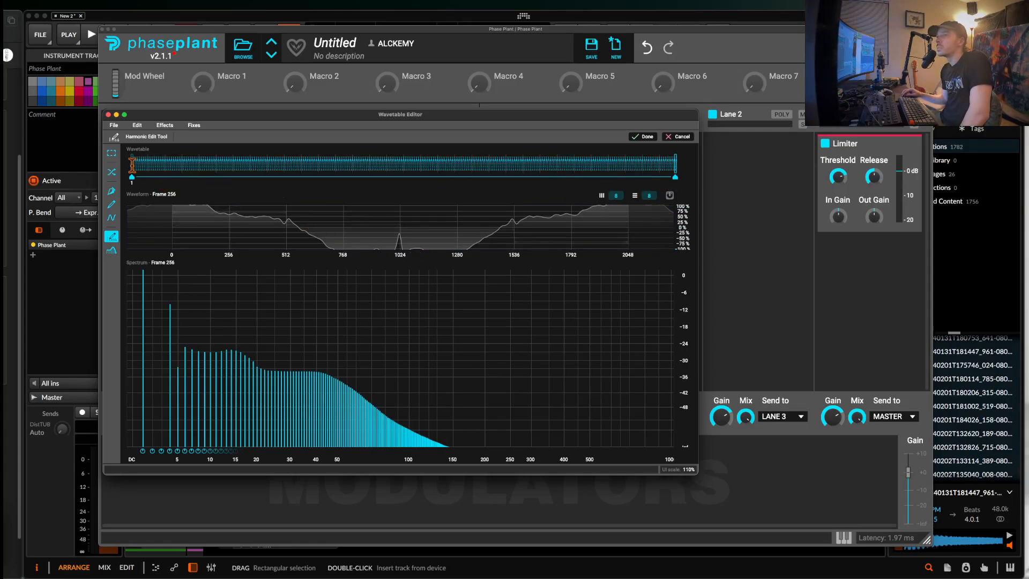
left_click(676, 163)
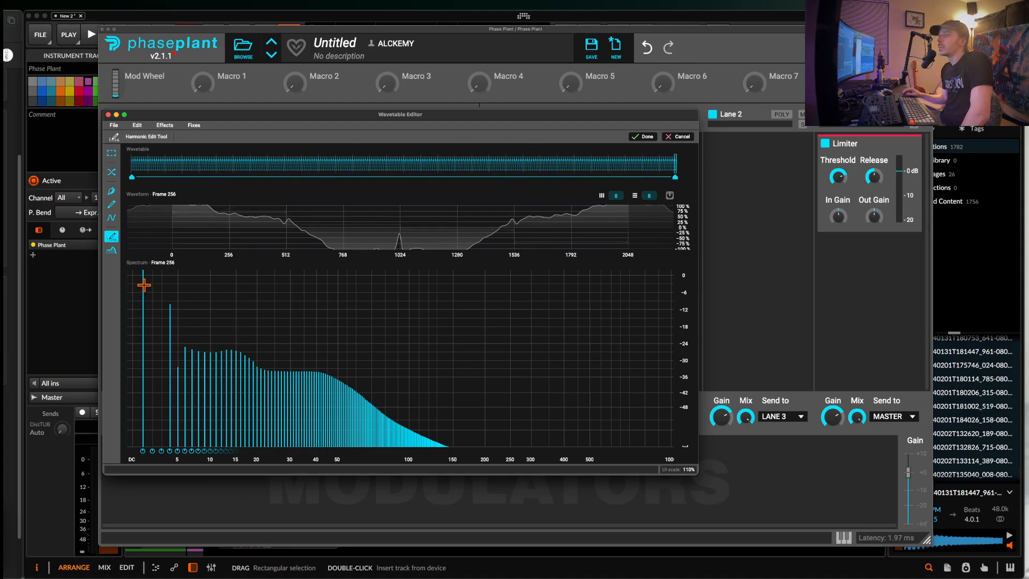
left_click_drag(167, 320, 166, 501)
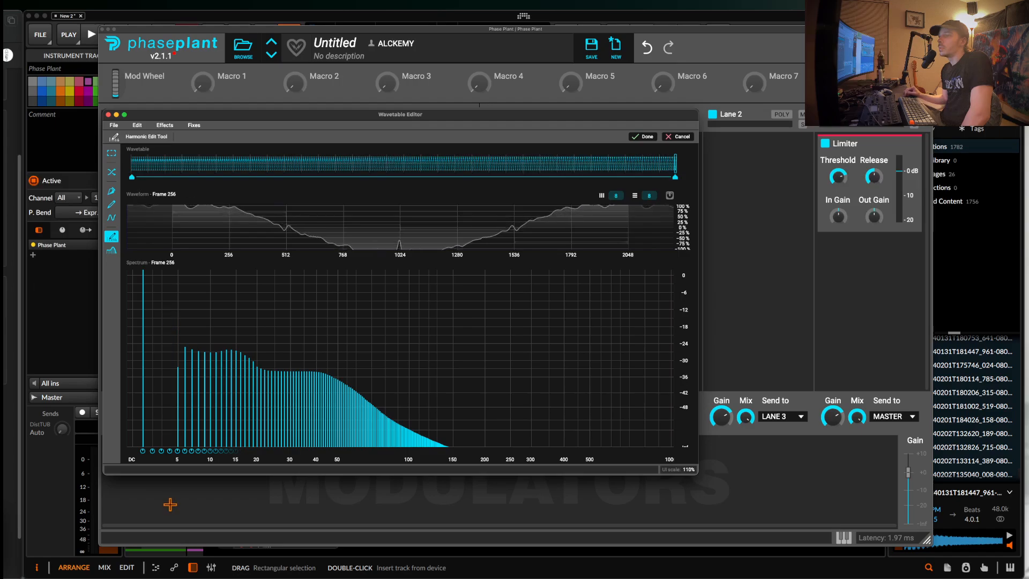
left_click_drag(159, 435, 160, 296)
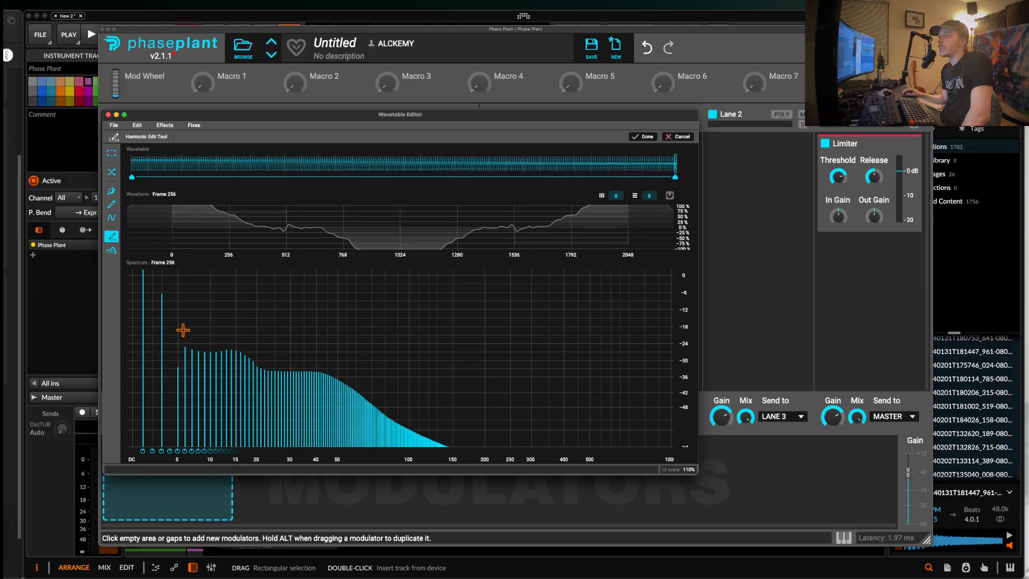
mouse_move(182, 328)
left_mouse_down()
mouse_move(184, 317)
mouse_move(199, 335)
mouse_move(215, 333)
left_mouse_up()
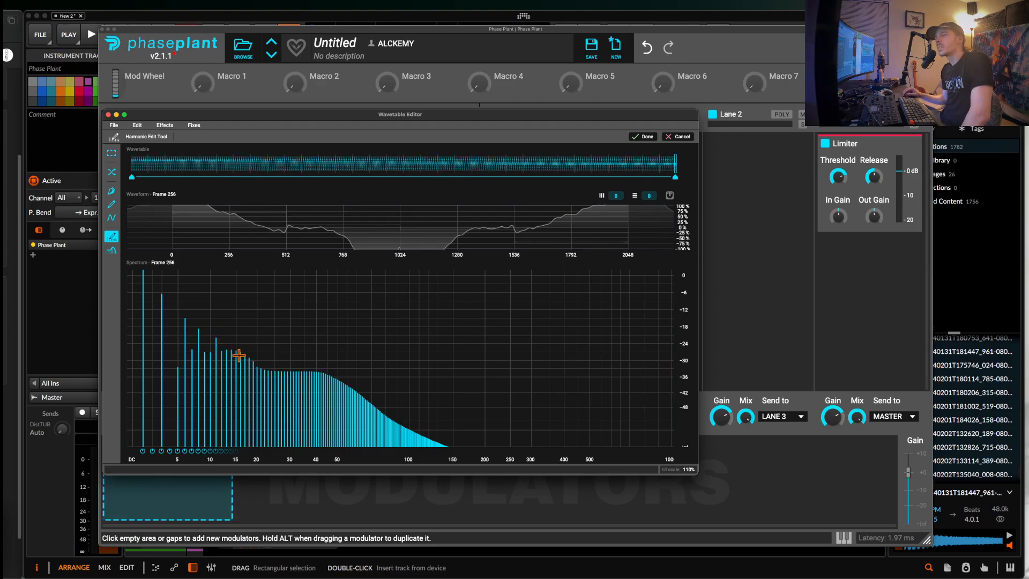
Redraw frame 256's upper harmonics as a gradual slope fading out near harmonic 400, and apply the harmonic edits
left_click_drag(273, 395, 471, 493)
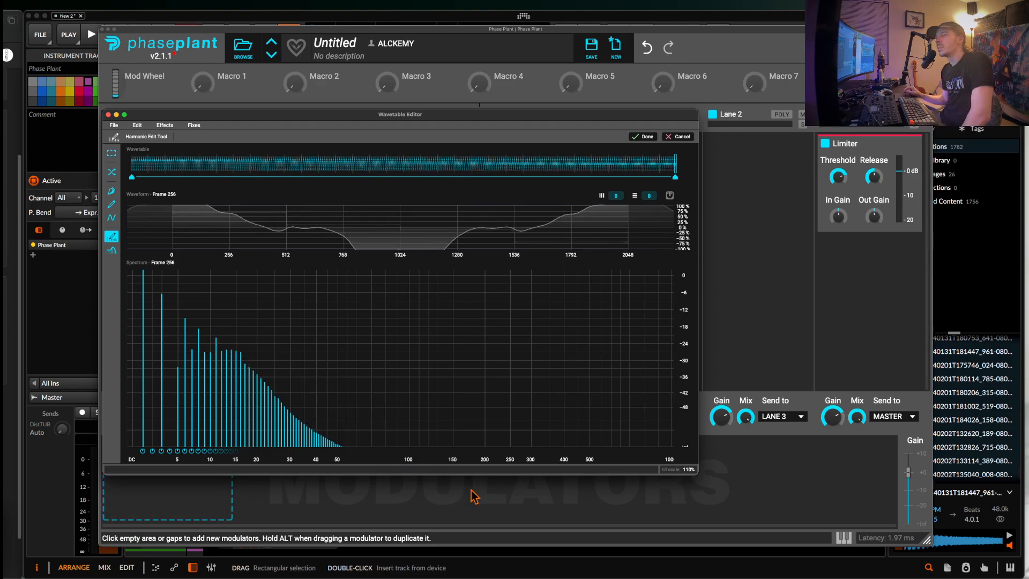
mouse_move(273, 370)
left_mouse_down()
mouse_move(575, 417)
mouse_move(666, 464)
mouse_move(446, 363)
mouse_move(653, 459)
mouse_move(520, 424)
mouse_move(356, 423)
mouse_move(246, 366)
left_mouse_up()
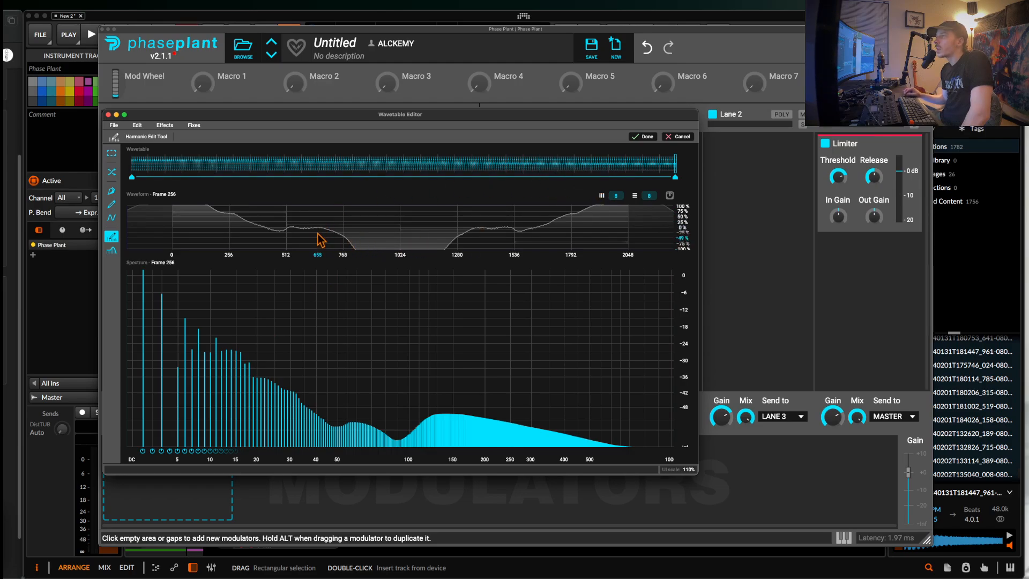
mouse_move(280, 369)
left_mouse_down()
mouse_move(322, 357)
mouse_move(361, 297)
mouse_move(313, 423)
mouse_move(333, 356)
mouse_move(551, 490)
mouse_move(271, 412)
mouse_move(254, 365)
mouse_move(625, 453)
left_mouse_up()
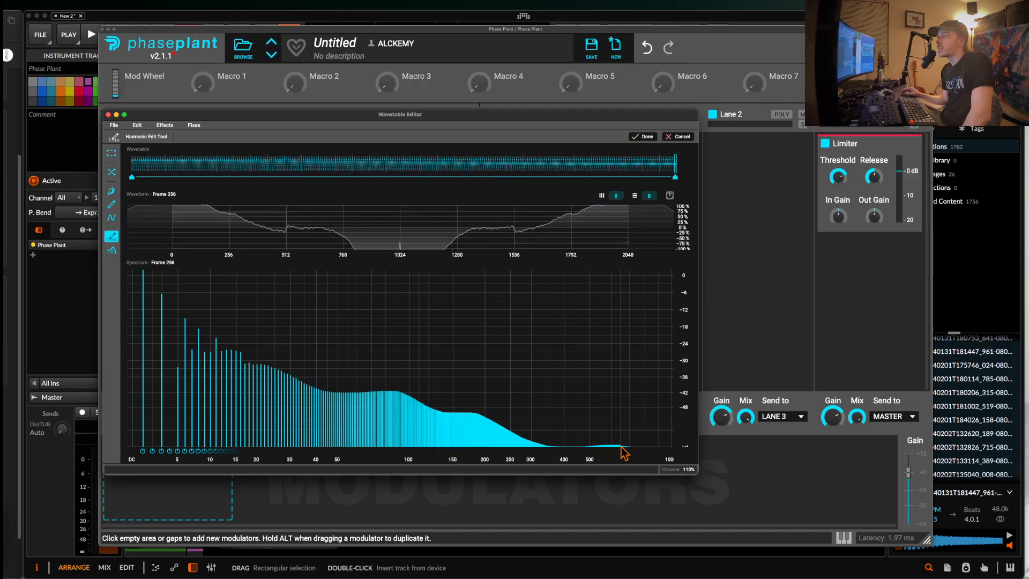
mouse_move(246, 349)
left_mouse_down()
mouse_move(609, 368)
mouse_move(708, 357)
left_mouse_up()
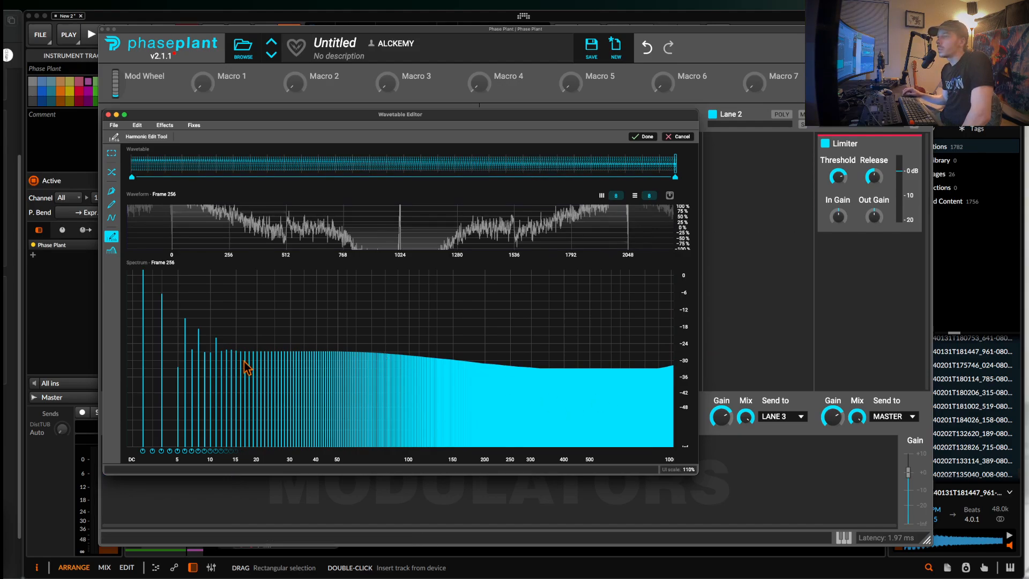
mouse_move(230, 356)
left_mouse_down()
mouse_move(294, 382)
mouse_move(675, 458)
left_mouse_up()
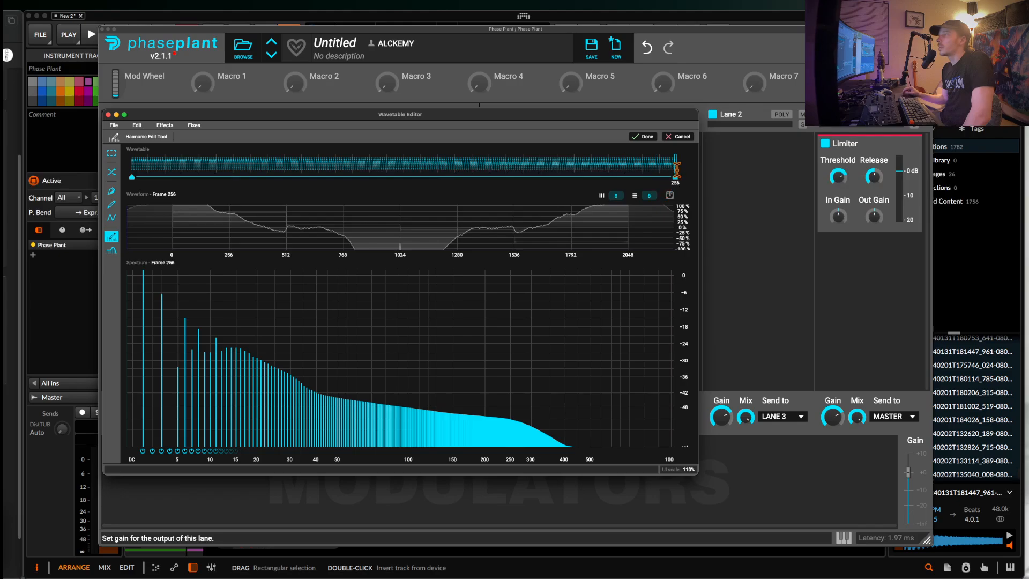
mouse_move(676, 167)
left_mouse_down()
mouse_move(121, 160)
mouse_move(691, 169)
left_mouse_up()
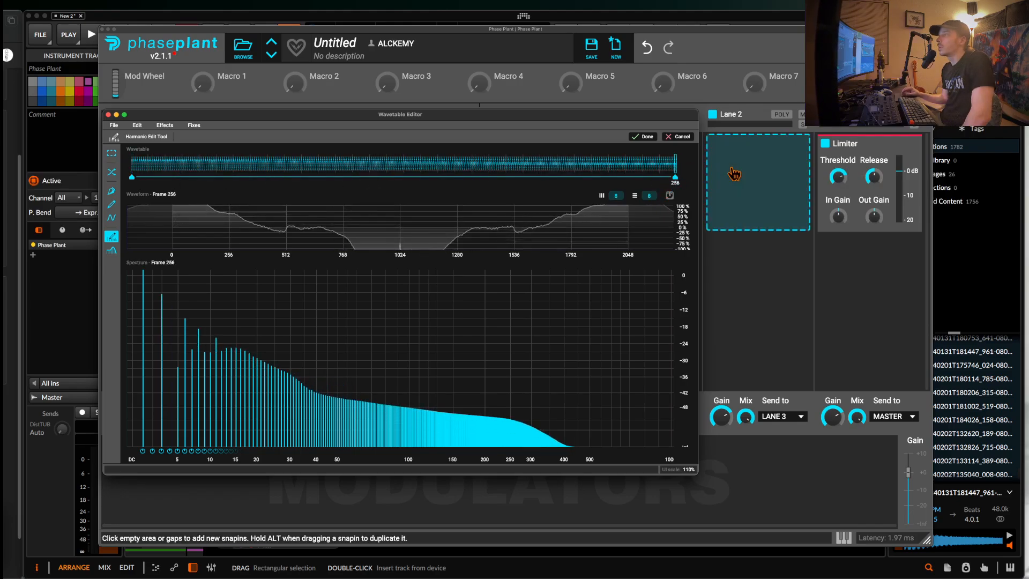
left_click(649, 137)
Move the wavetable editor and synth windows aside, record-arm the Phase Plant track, and bring the synth window back
left_click_drag(156, 121, 659, 144)
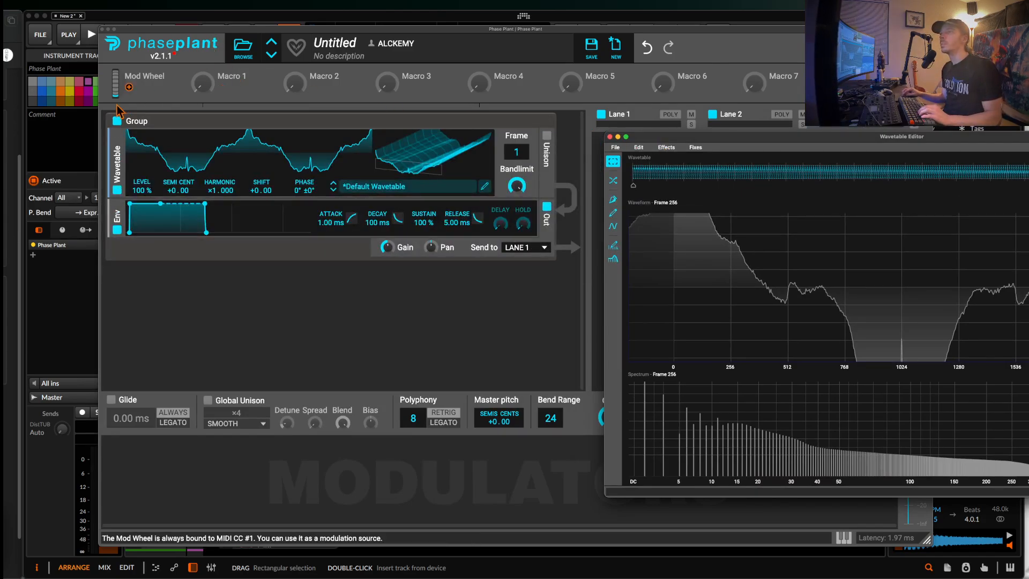
left_click_drag(137, 29, 150, 30)
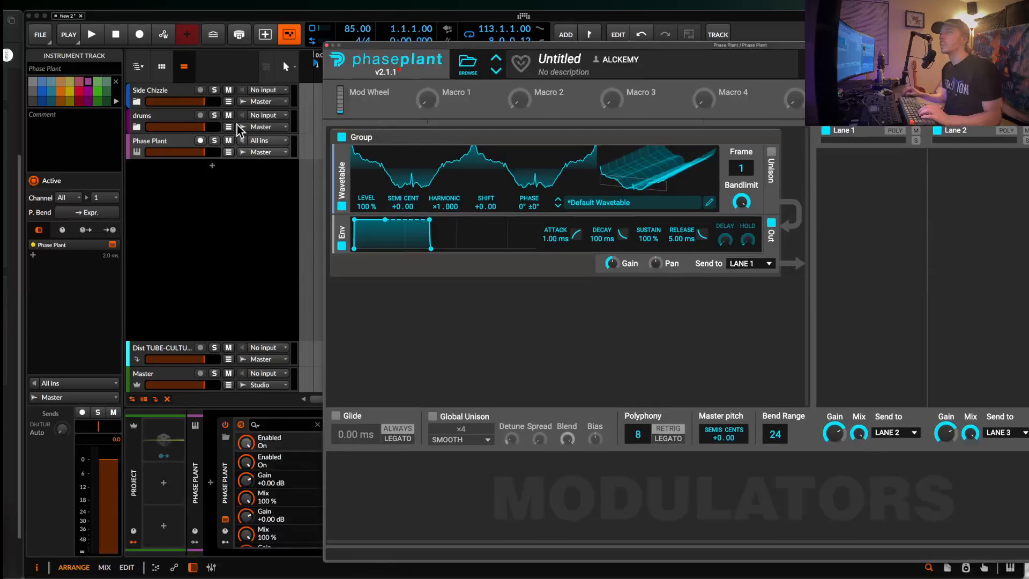
left_click(200, 141)
left_click_drag(370, 47, 74, 34)
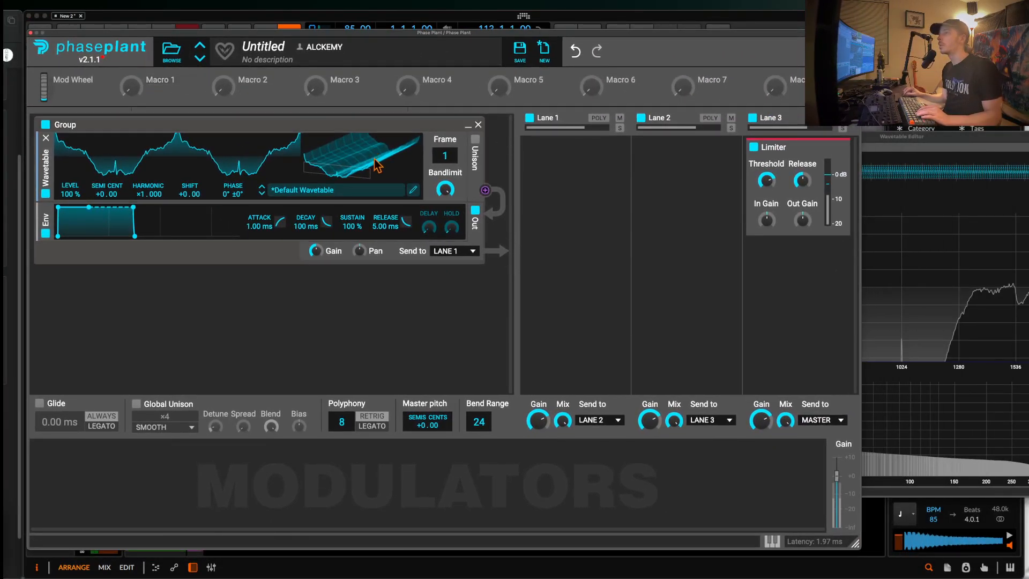
Using the Harmonic Edit Tool, redraw frame 256's upper harmonics with a broad hump between harmonics 50 and 150, and apply the edit
left_click(413, 190)
left_click_drag(689, 137, 150, 91)
left_click(78, 201)
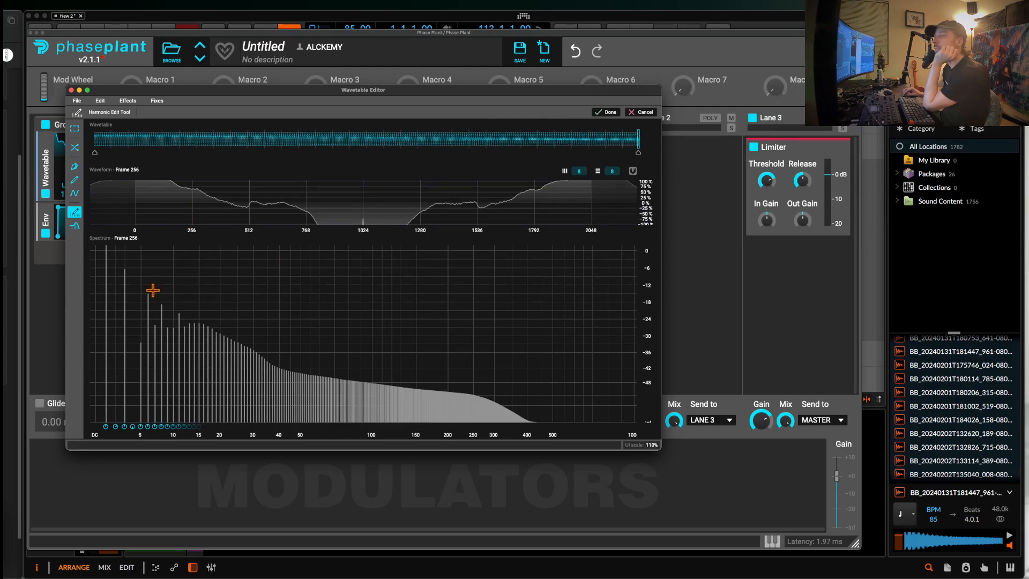
mouse_move(175, 307)
left_mouse_down()
mouse_move(425, 332)
mouse_move(685, 410)
left_mouse_up()
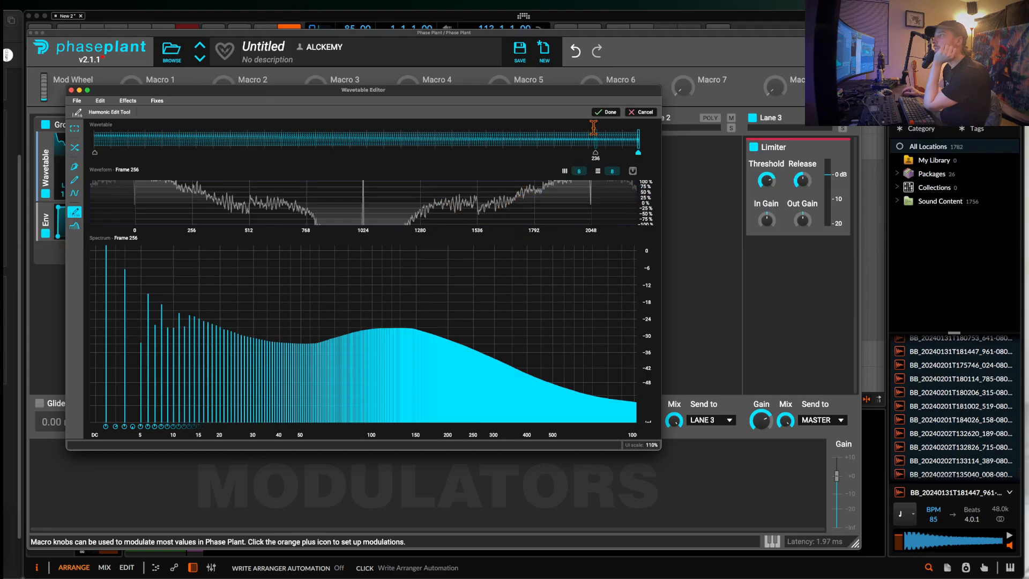
left_click(608, 112)
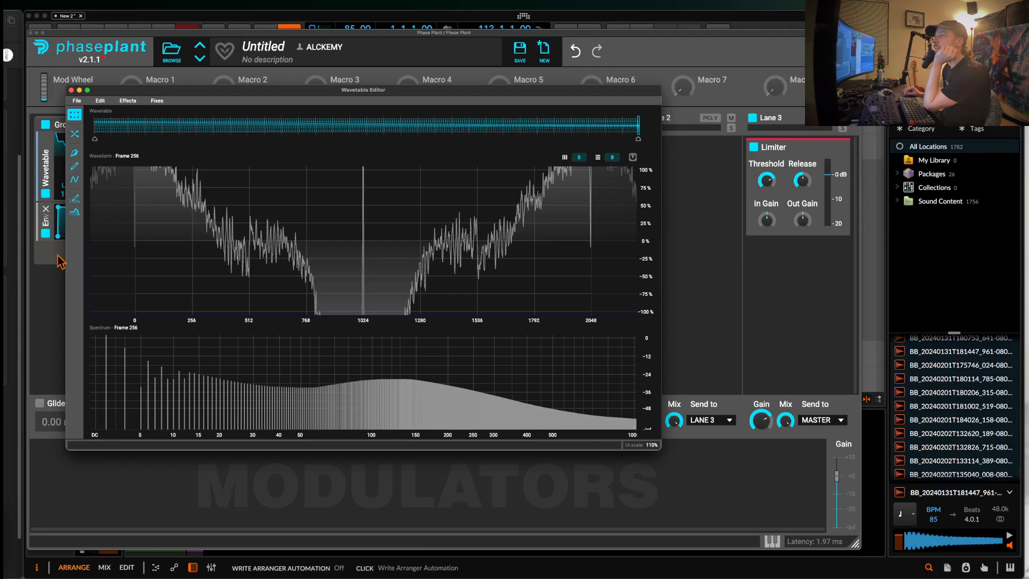
With the low-pass Filter Tool, key the cutoff to 1025 at frame 1, about 31 at frame 100 and about 132 at frame 191
left_click(75, 213)
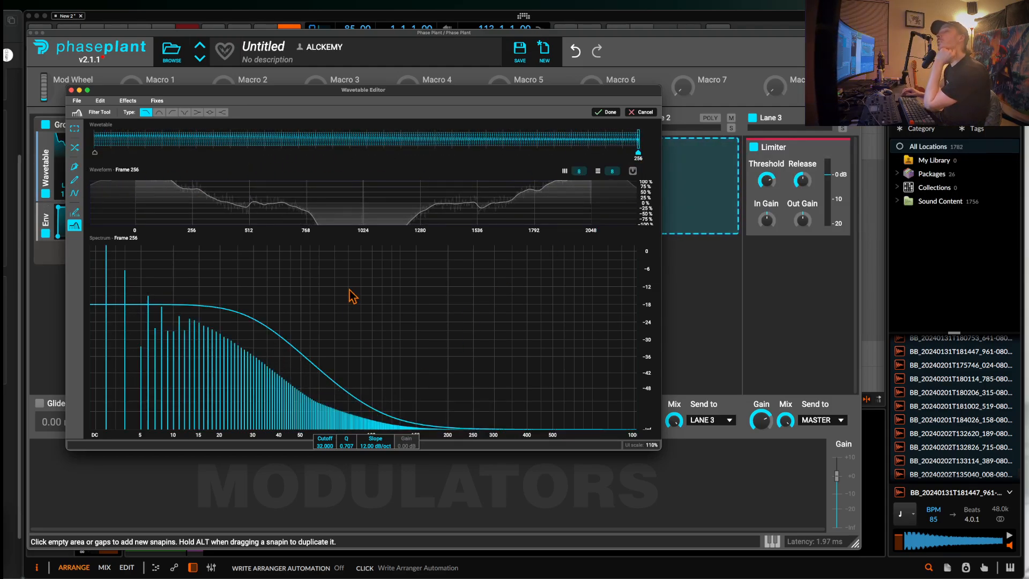
left_click(96, 140)
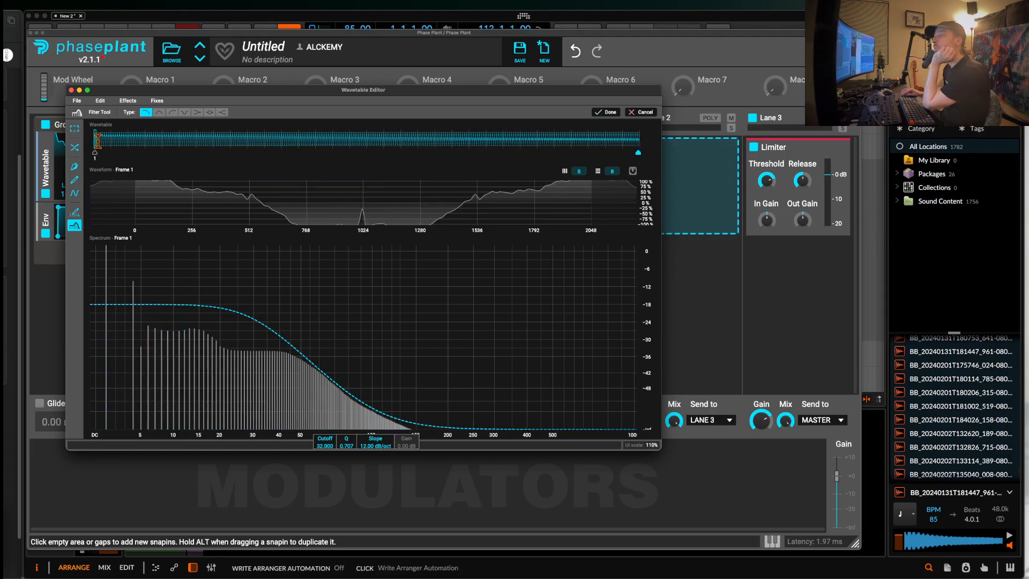
left_click_drag(320, 449, 321, 449)
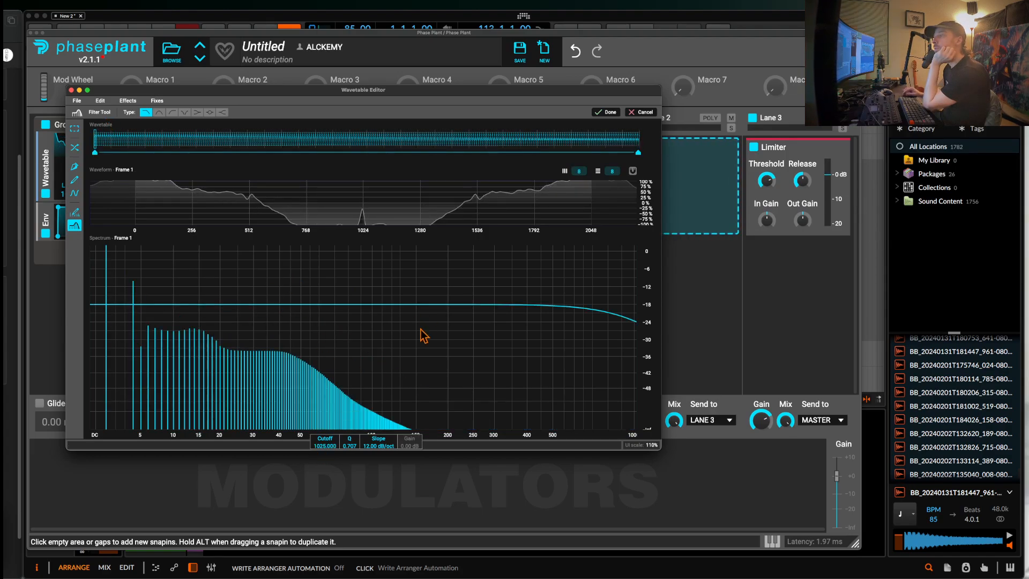
left_click(305, 147)
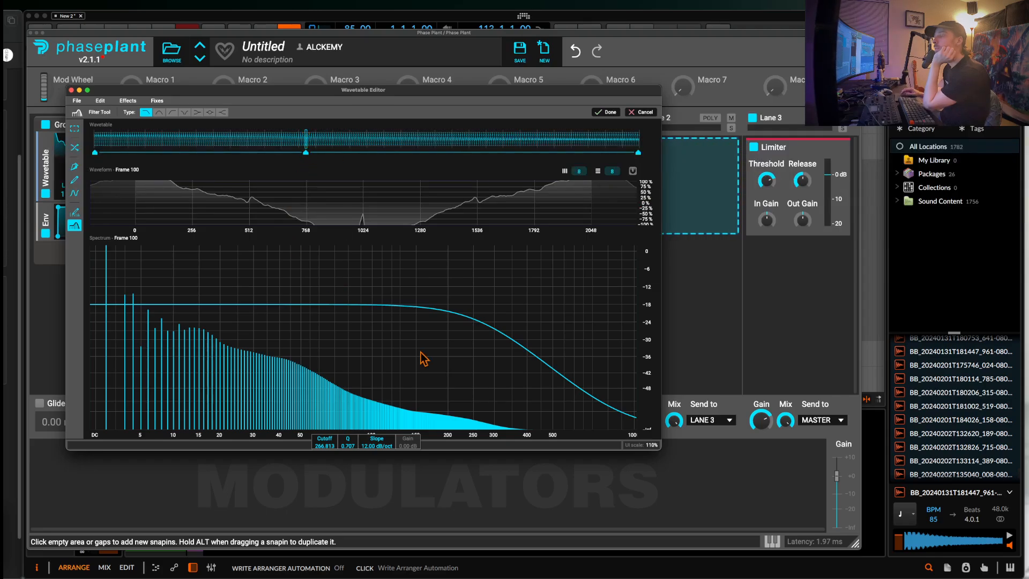
left_click_drag(325, 442, 325, 466)
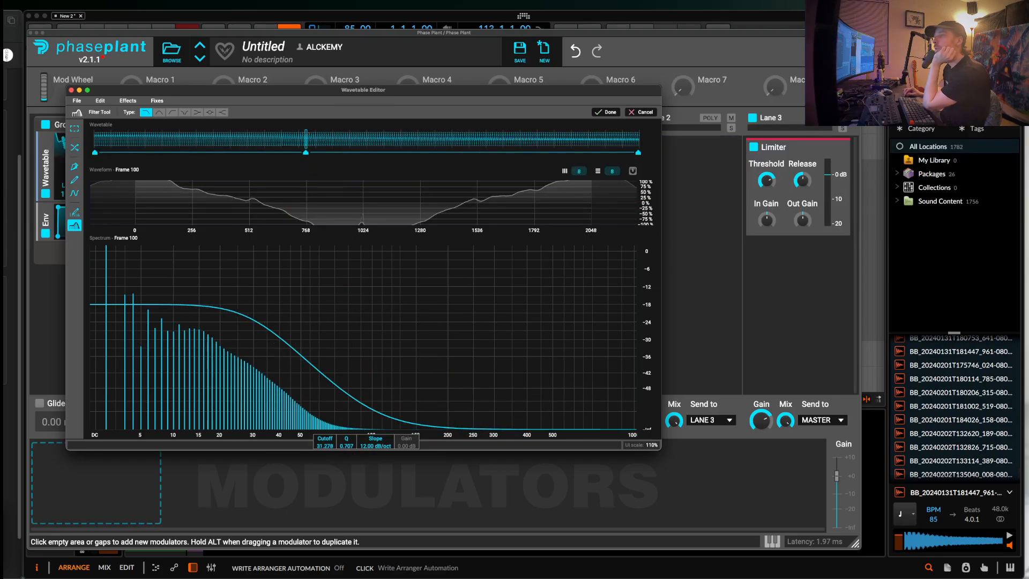
left_click(498, 140)
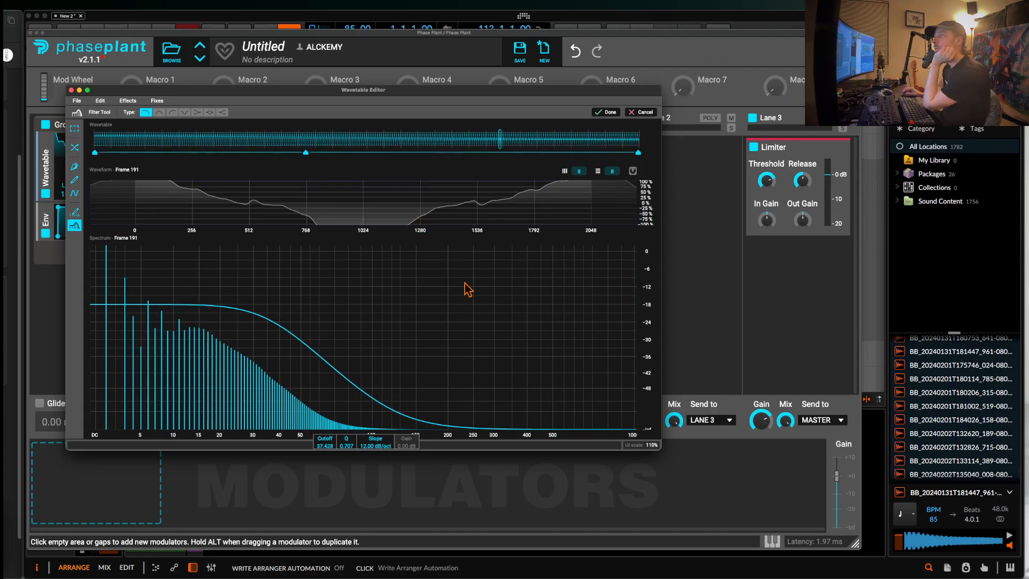
mouse_move(336, 448)
left_mouse_down()
mouse_move(336, 408)
mouse_move(432, 367)
left_mouse_up()
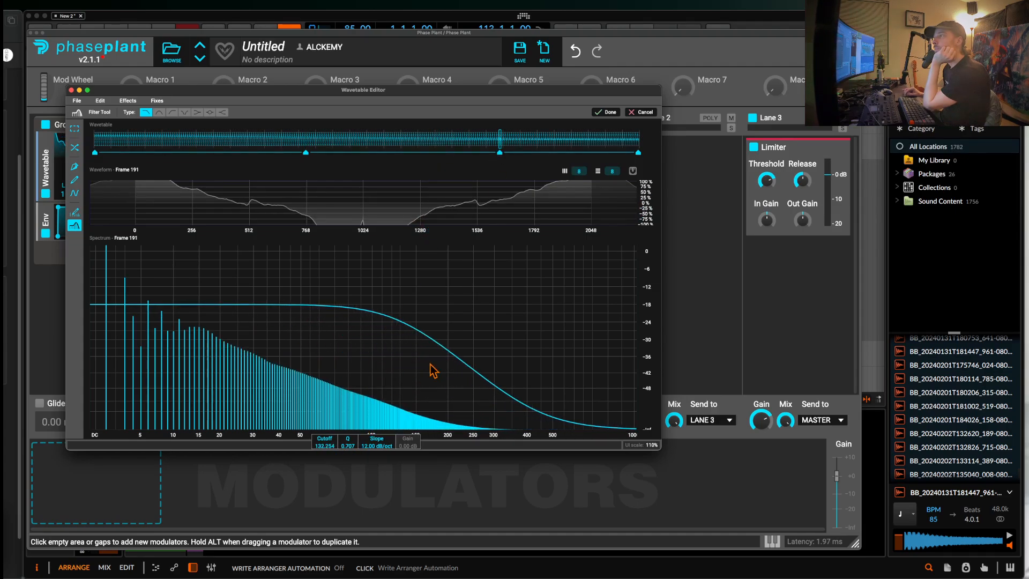
On frame 256, set the low-pass cutoff to about 40, Q to about 1.2 and slope to about 11.4 dB/oct, and apply the filter
left_click(637, 137)
mouse_move(328, 449)
left_mouse_down()
mouse_move(328, 466)
mouse_move(346, 428)
mouse_move(320, 453)
left_mouse_up()
scroll(367, 455, "up", 8)
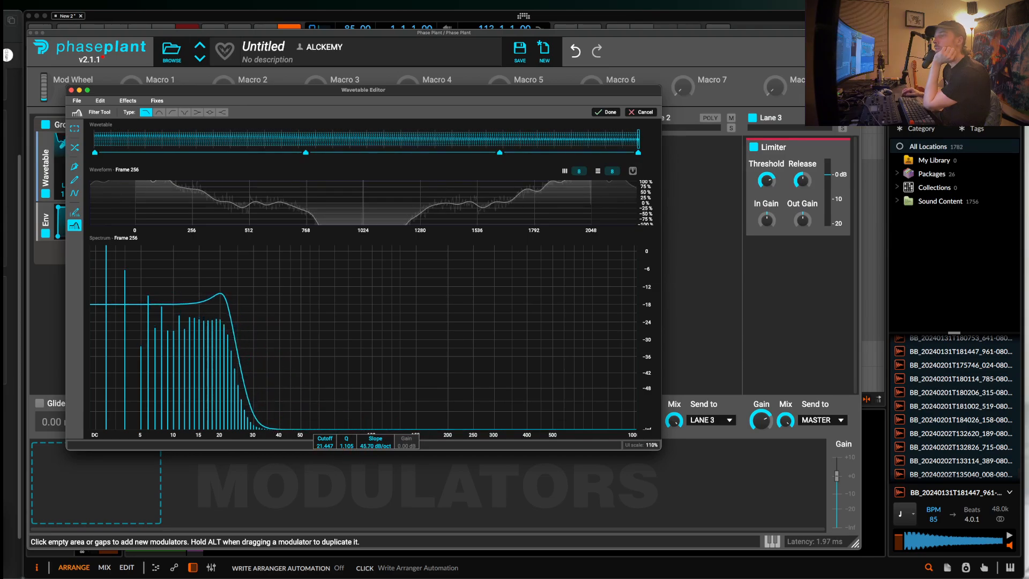
left_click_drag(345, 452, 345, 440)
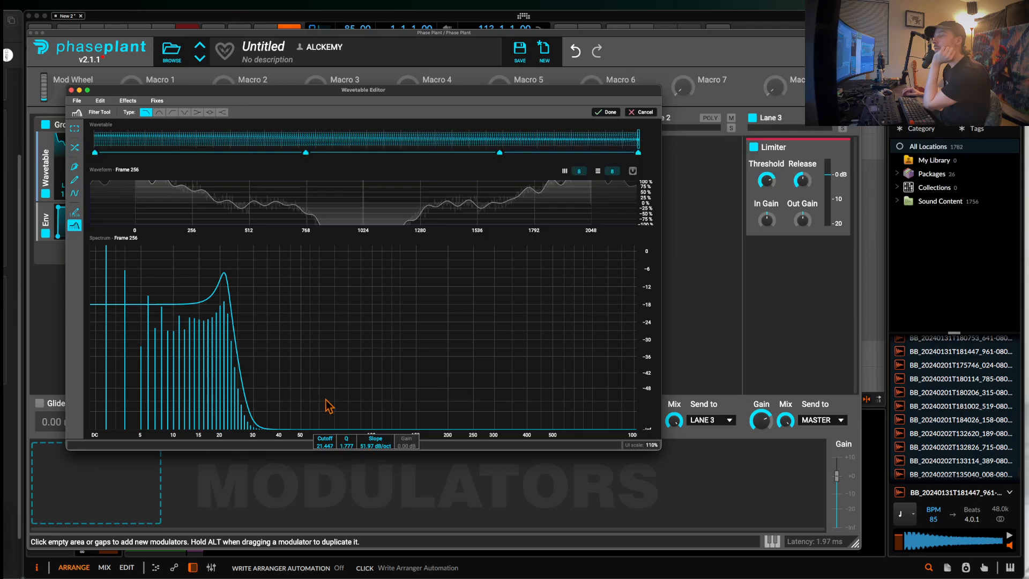
scroll(366, 449, "down", 6)
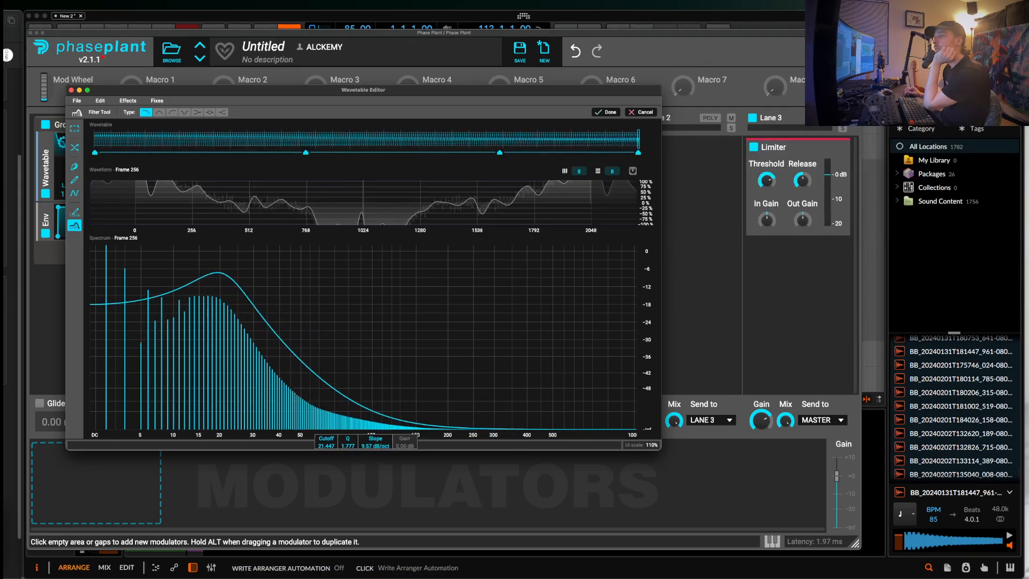
scroll(368, 449, "up", 2)
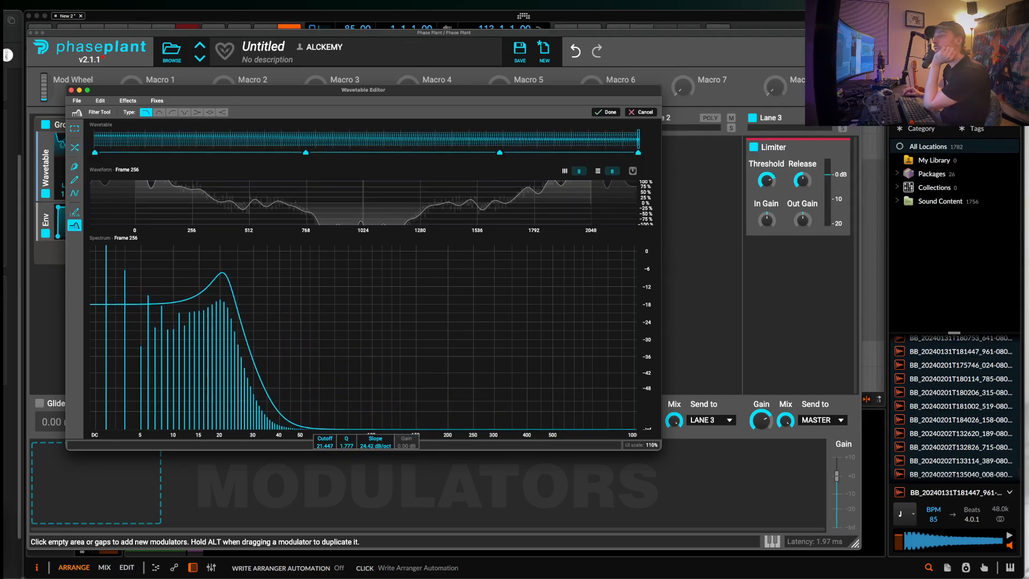
scroll(346, 446, "down", 4)
scroll(370, 449, "down", 4)
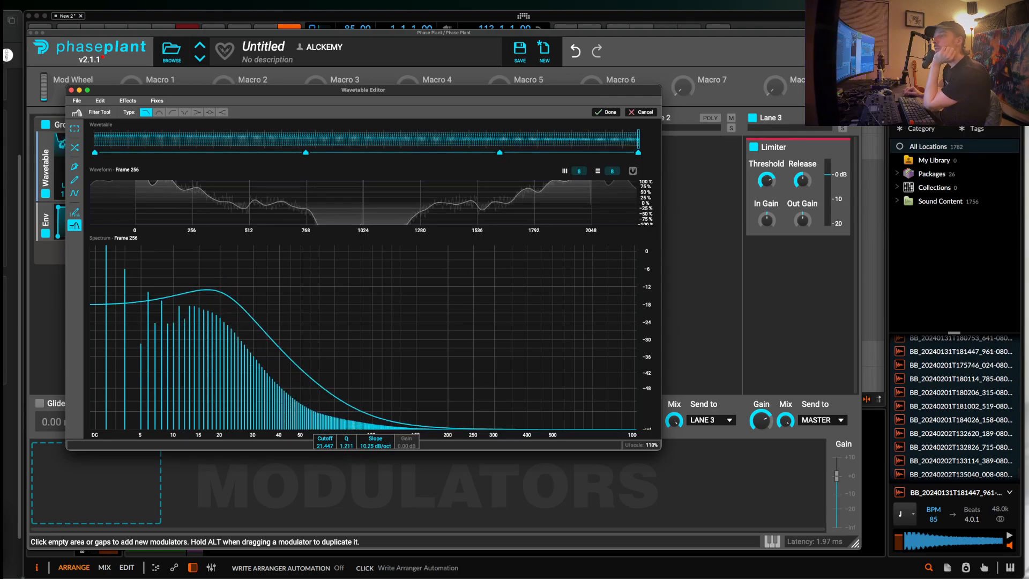
scroll(370, 449, "up", 2)
scroll(339, 452, "down", 1)
scroll(325, 442, "up", 3)
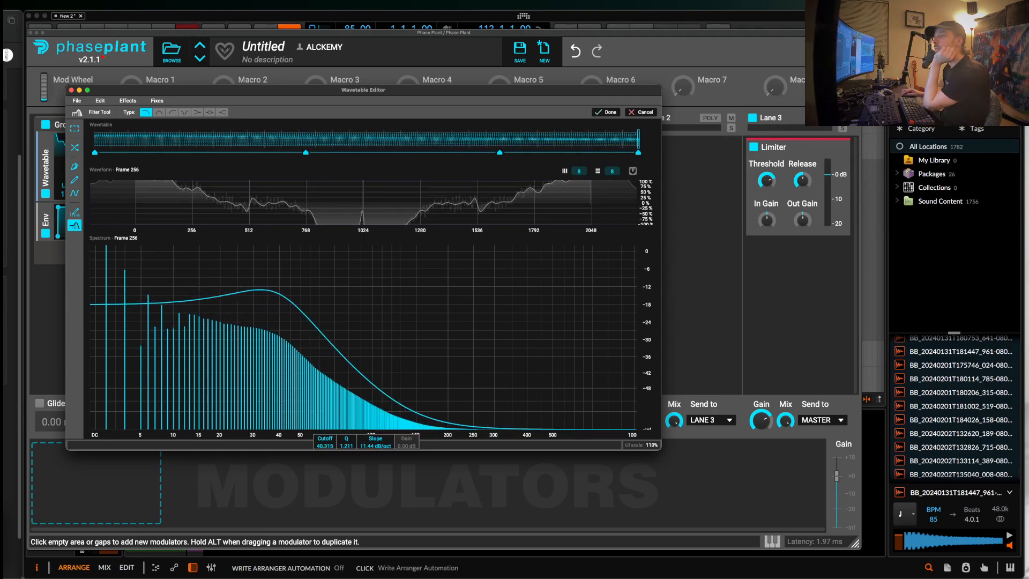
left_click(606, 112)
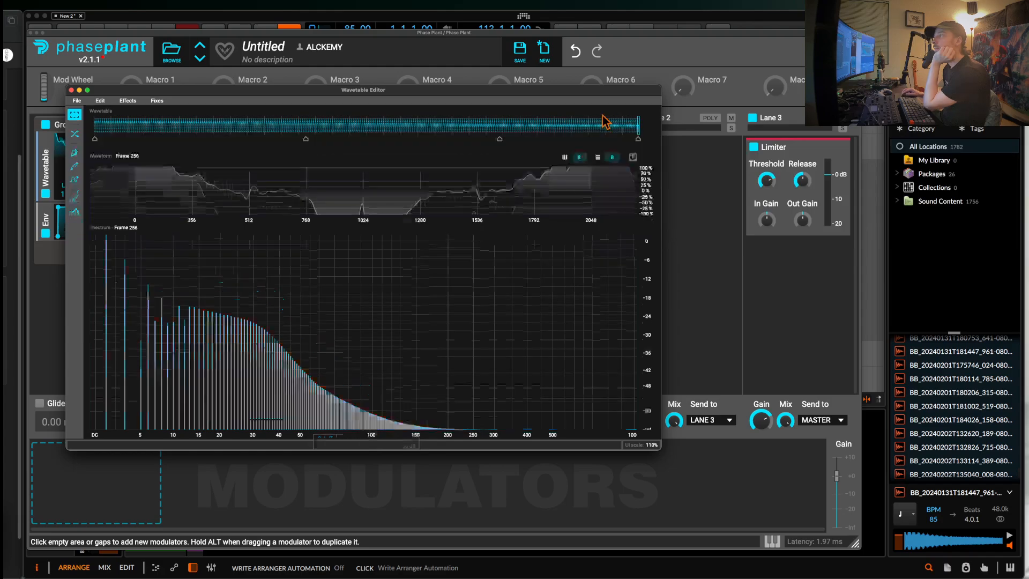
Close the wavetable editor and sweep the oscillator's frame value to audition the filtered wavetable
left_click(71, 91)
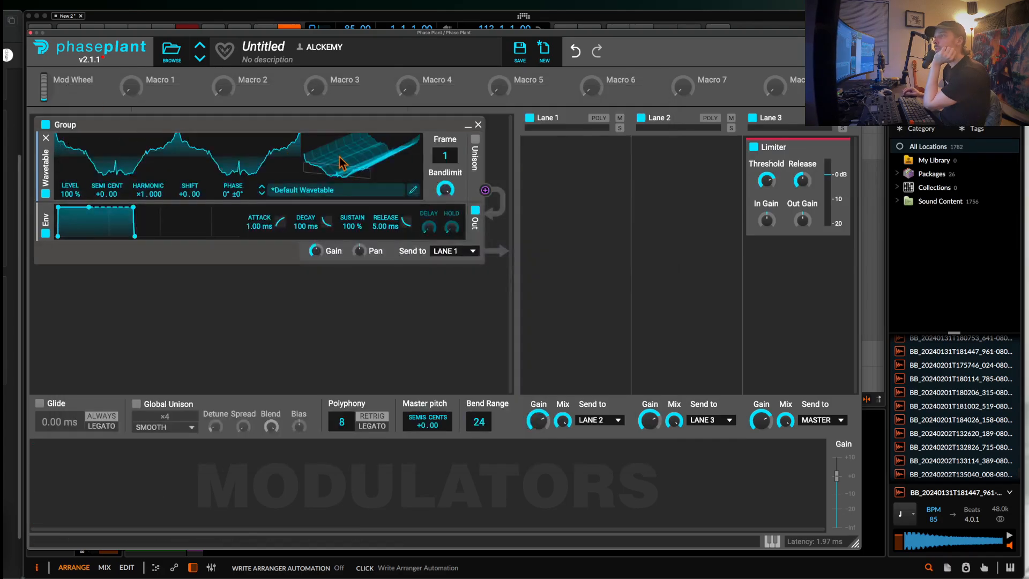
left_click_drag(445, 156, 445, 210)
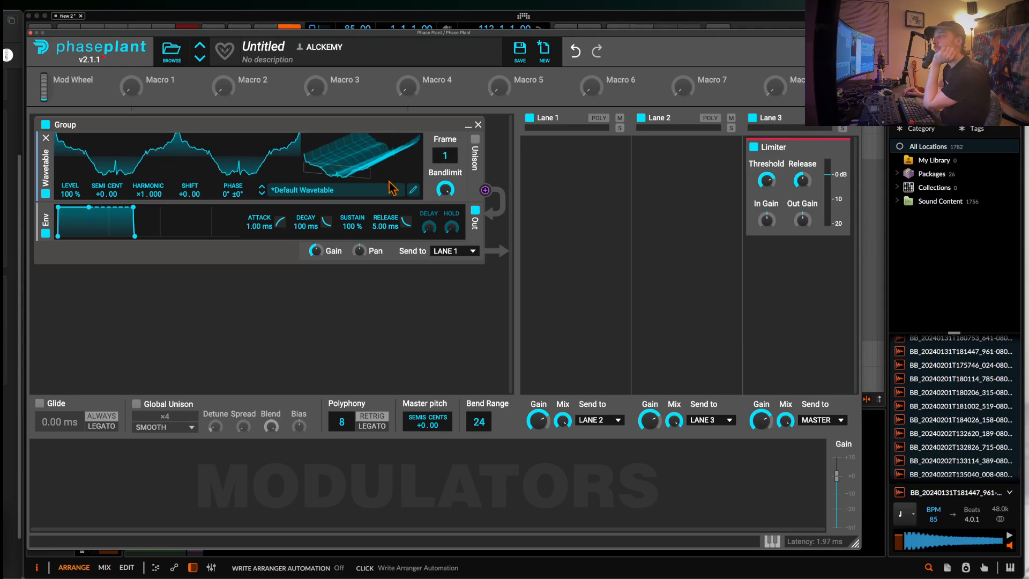
Reopen the wavetable editor and use the Filter Tool to place a notch with a cutoff of about 8.3 on frame 1
left_click(412, 190)
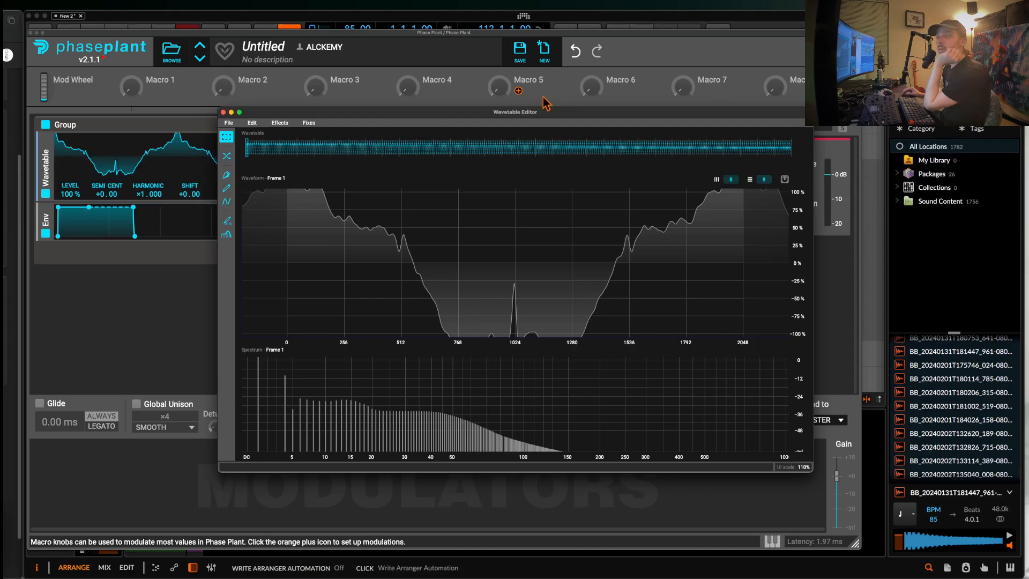
left_click(227, 235)
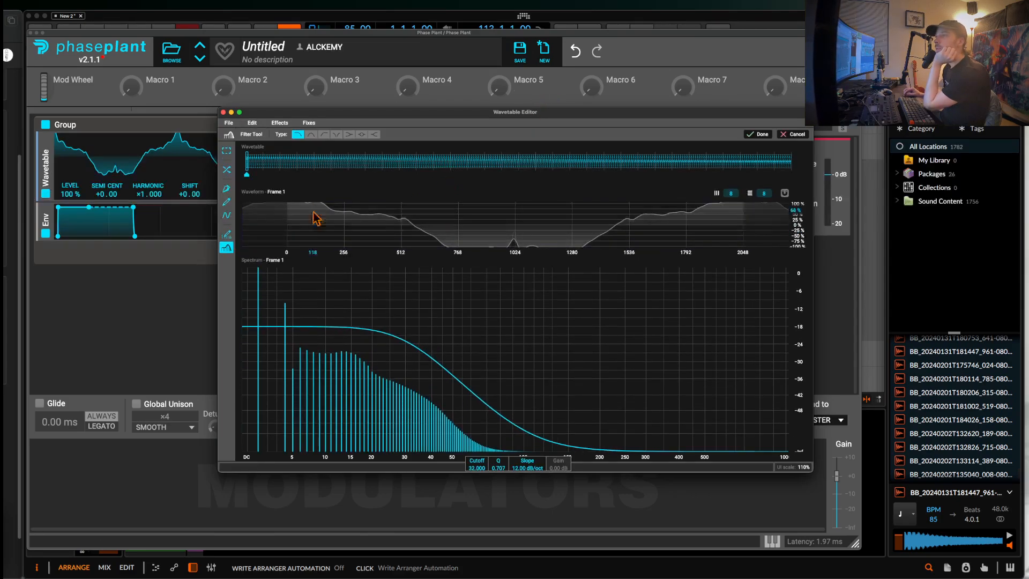
left_click(336, 136)
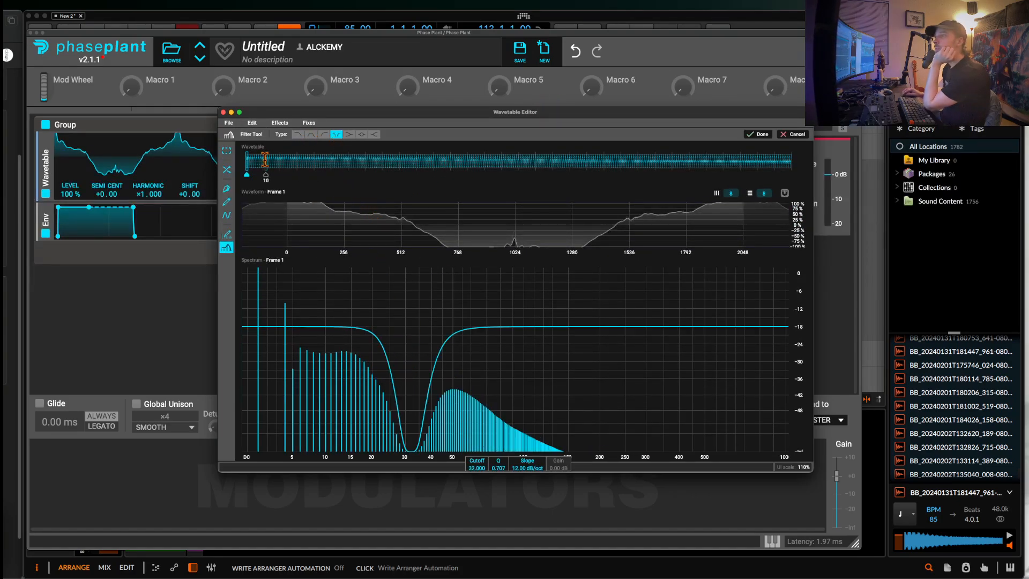
left_click_drag(474, 476, 474, 514)
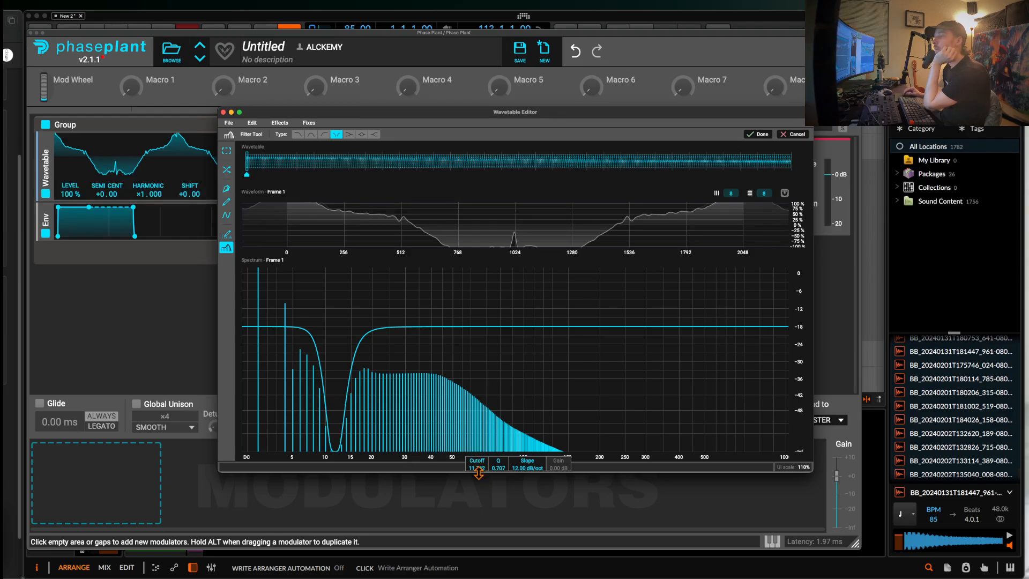
mouse_move(478, 471)
left_mouse_down()
mouse_move(479, 423)
mouse_move(478, 479)
mouse_move(479, 469)
left_mouse_up()
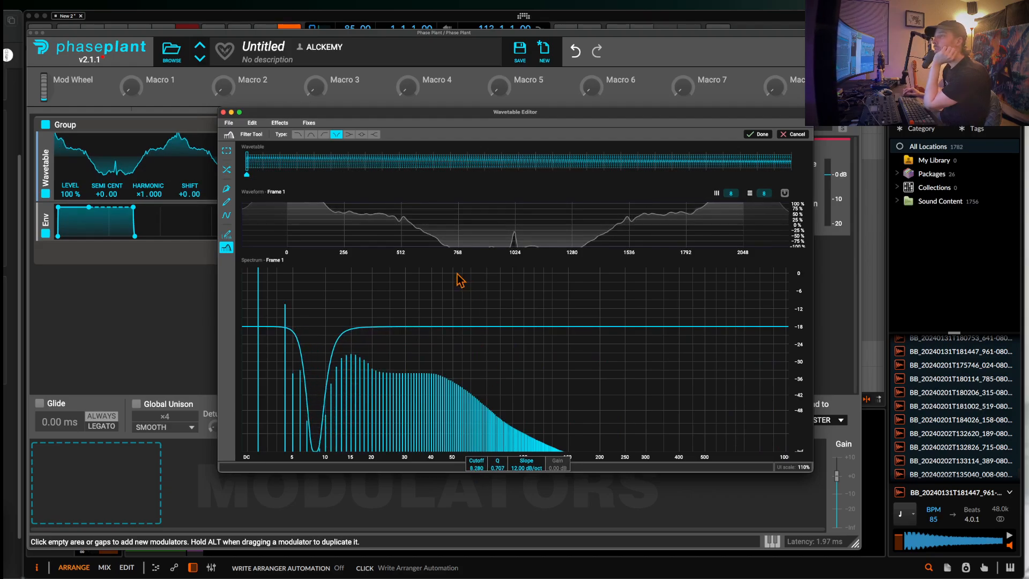
Key the notch cutoff to about 14.9 at frame 51 and about 9.4 at frame 112
left_click(352, 161)
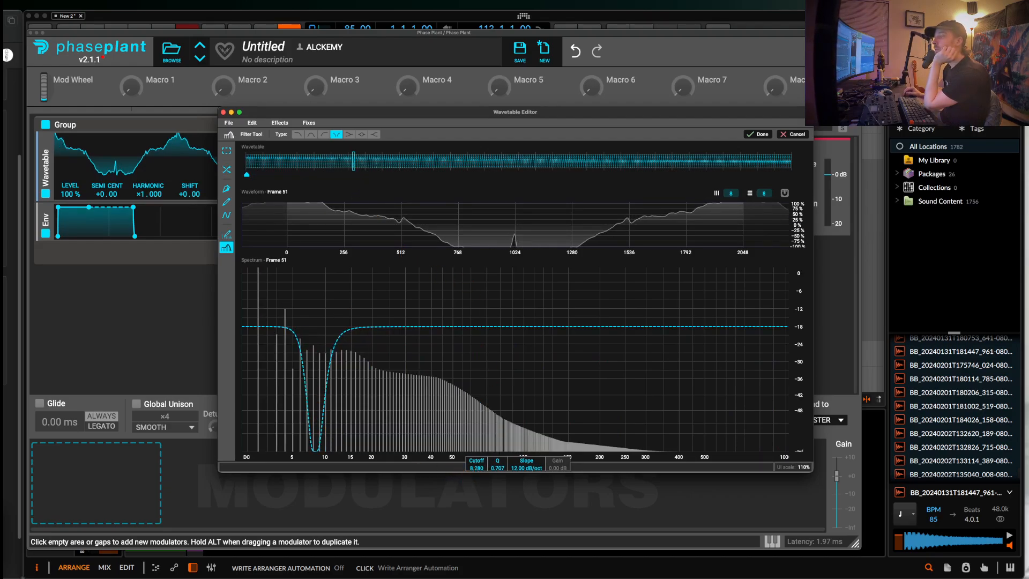
left_click(483, 161)
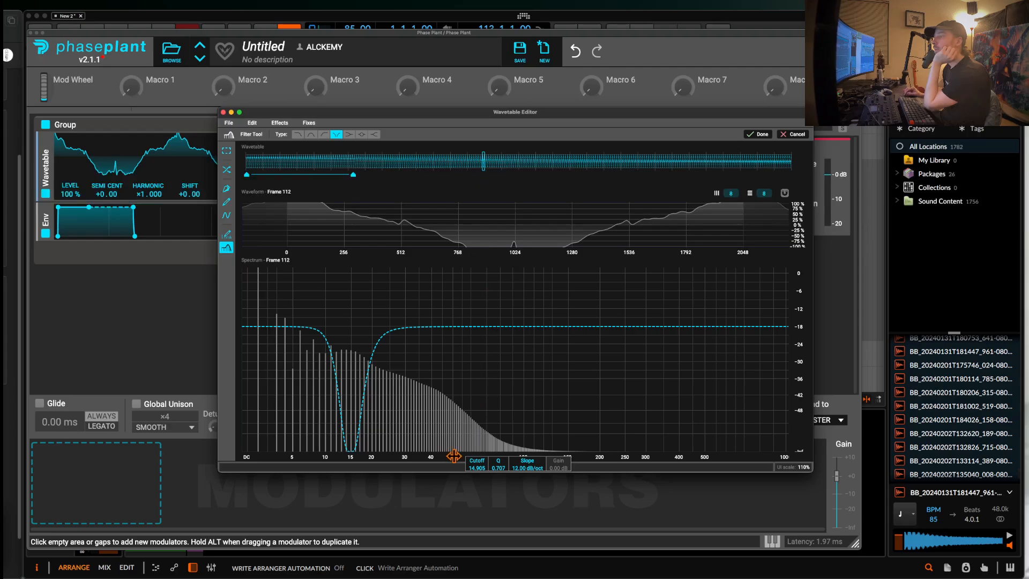
left_click_drag(470, 469, 469, 487)
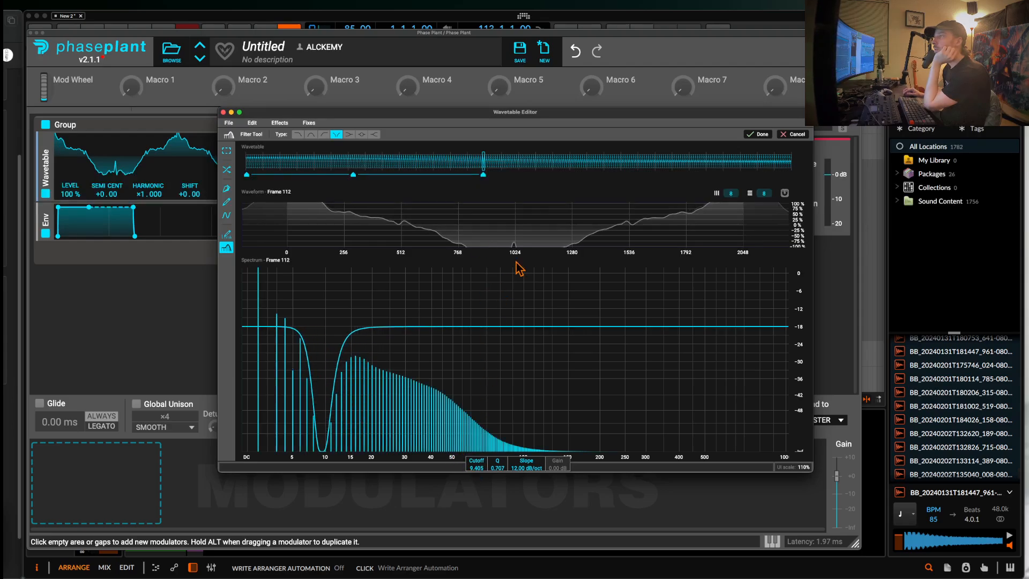
Key more notch cutoffs from frame 146 onward, ending at about 6.9 on frame 256, apply the filter and close the editor
left_click(554, 161)
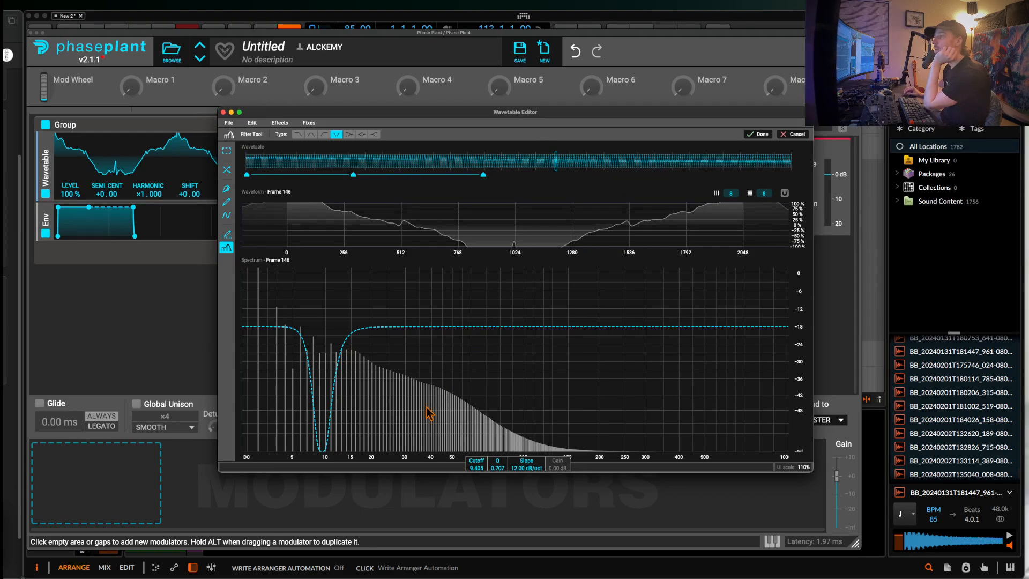
mouse_move(476, 467)
left_mouse_down()
mouse_move(475, 479)
mouse_move(484, 474)
mouse_move(476, 477)
left_mouse_up()
left_click(669, 161)
left_click(739, 165)
left_click(790, 161)
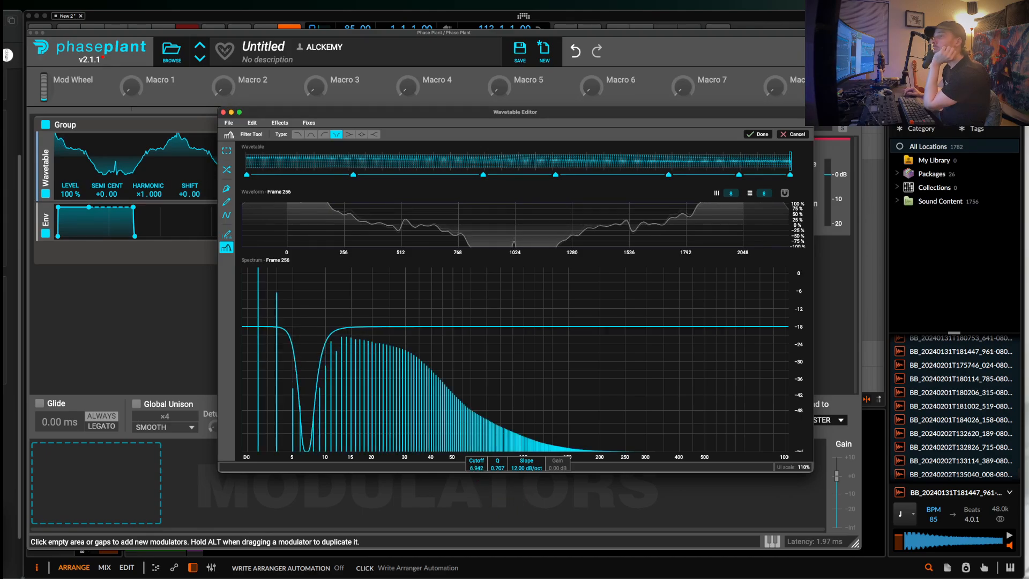
left_click(758, 134)
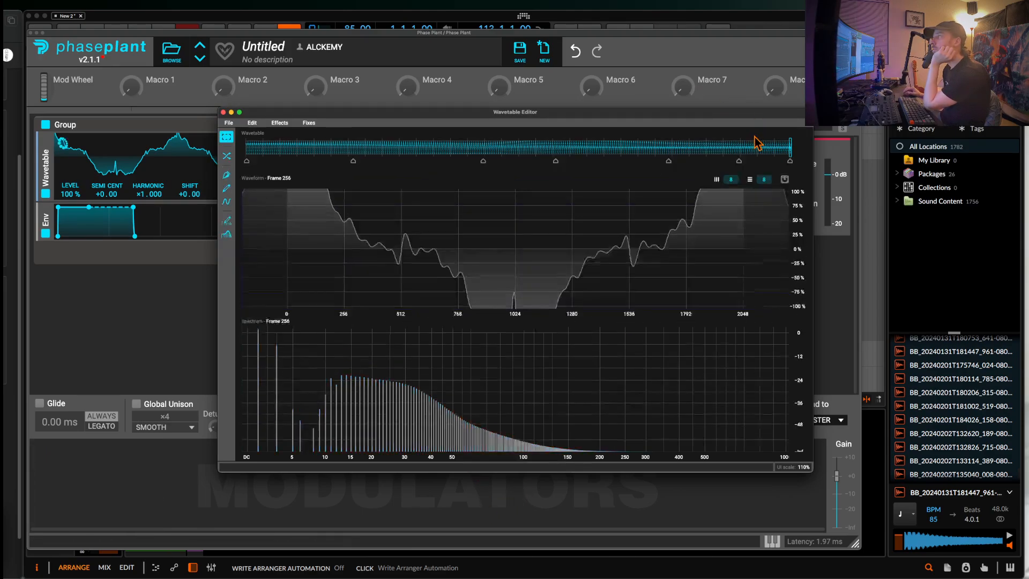
left_click(224, 113)
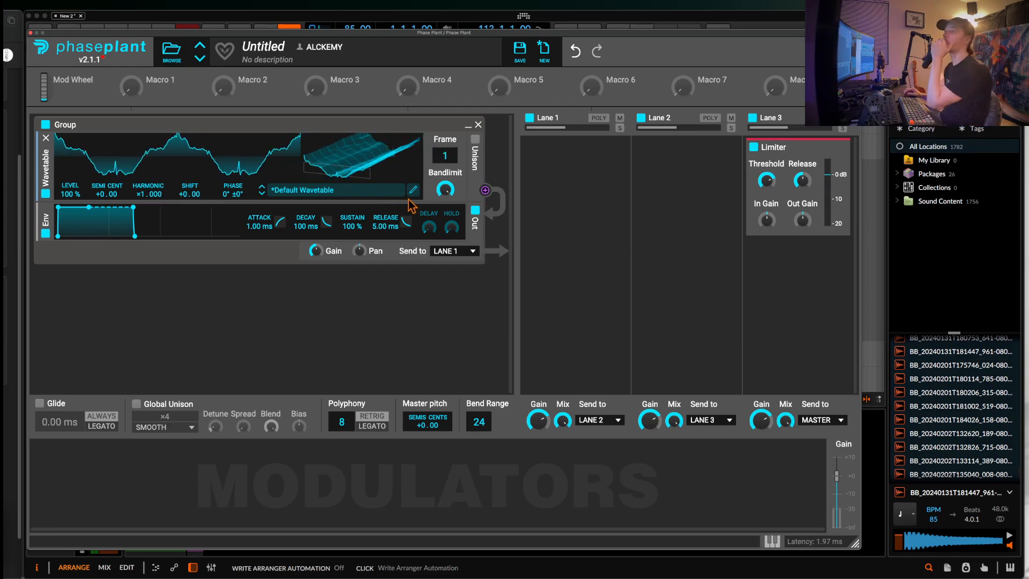
Reopen the wavetable editor, add the Automatic EQ effect and set its tone to 4.49 dB/oct
left_click(413, 190)
left_click(281, 123)
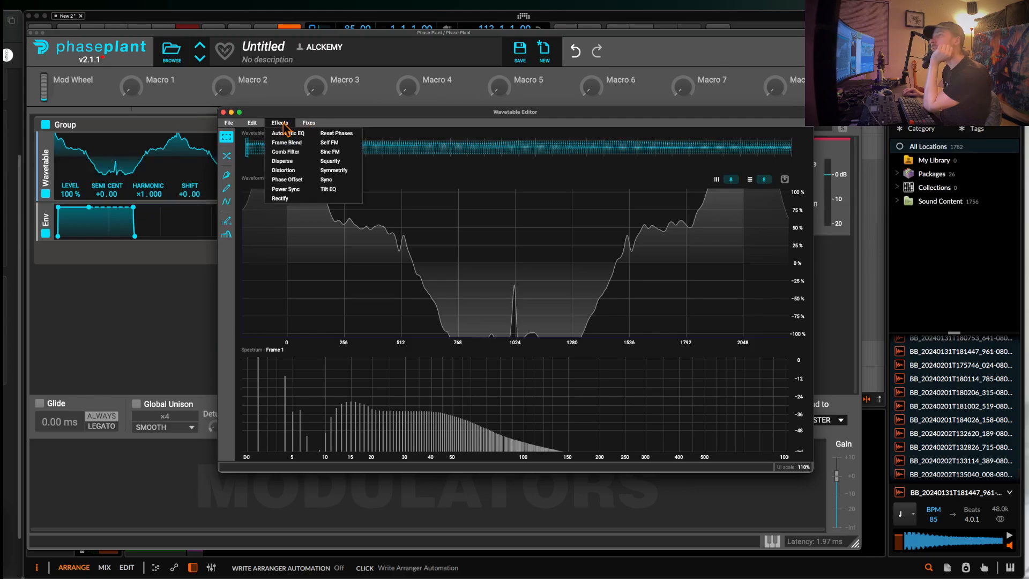
left_click(287, 133)
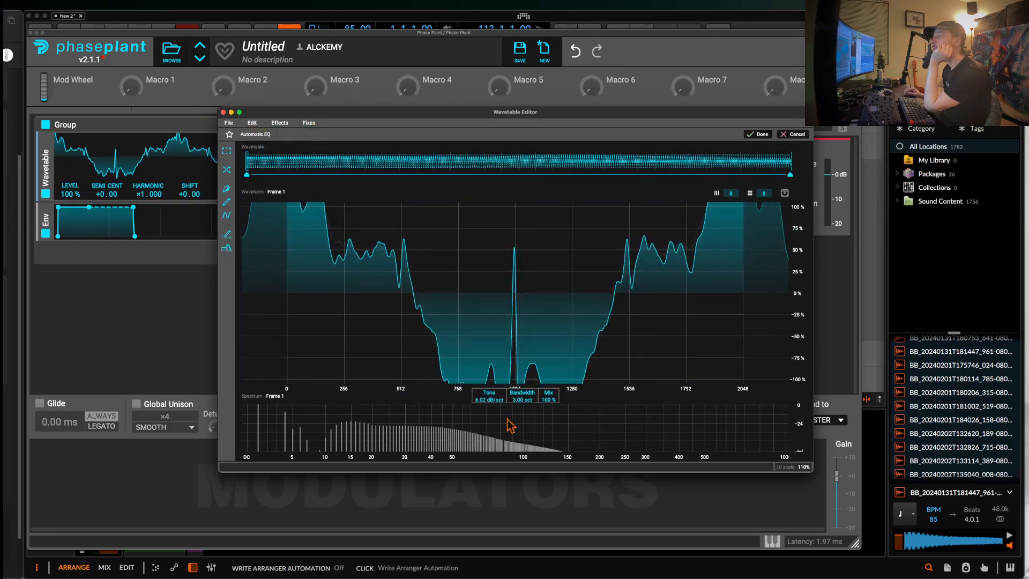
left_click_drag(489, 396, 489, 408)
Vary the Automatic EQ mix with keys between frames 79 and 256, lowering it fully at frame 224 and setting 70% at frame 256
left_click(412, 163)
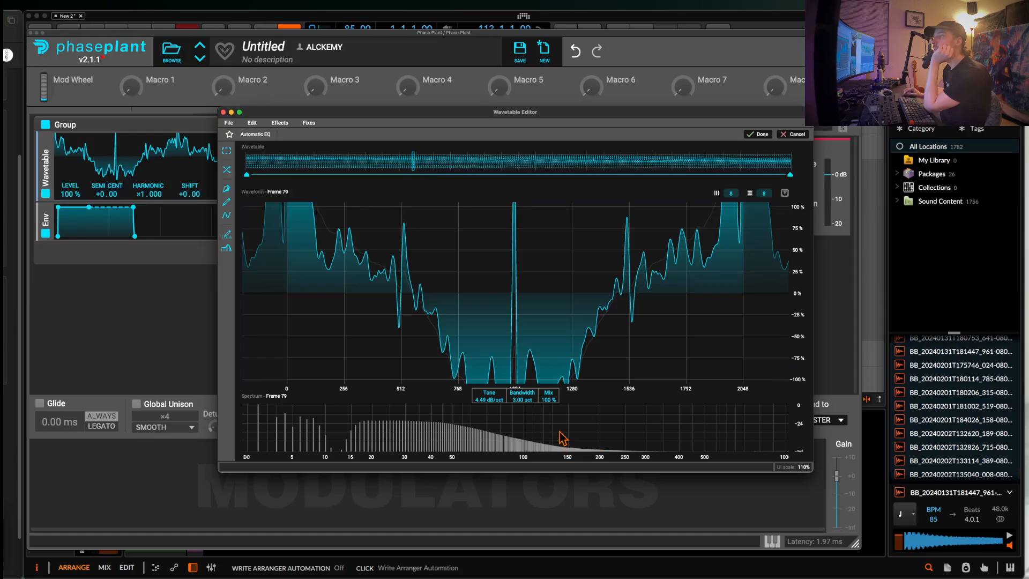
left_click_drag(548, 397, 548, 432)
left_click(584, 163)
left_click(721, 162)
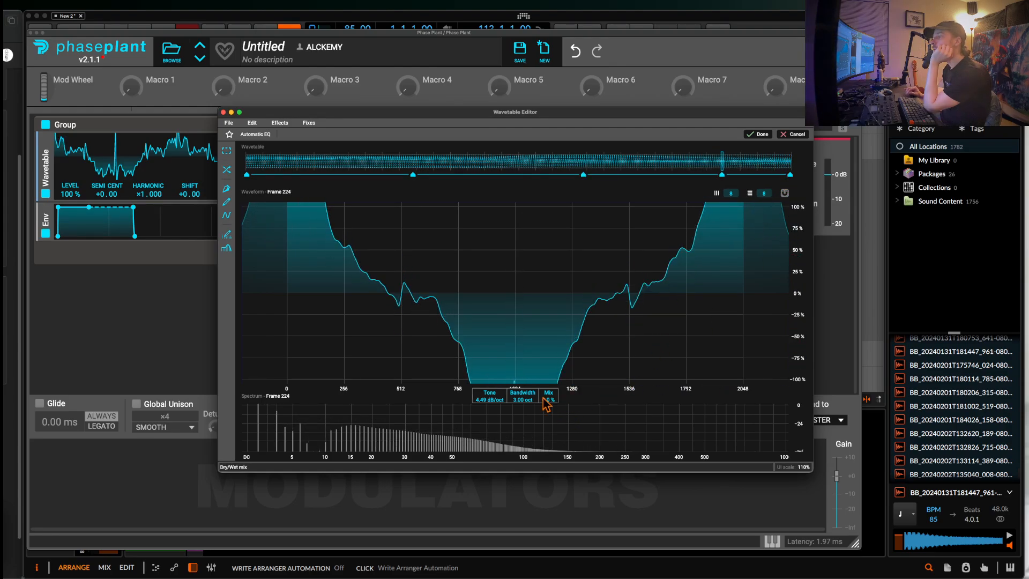
left_click(788, 164)
left_click_drag(561, 390, 562, 399)
Move the wavetable editor to reach its controls, apply the Automatic EQ and close the editor
left_click_drag(523, 111, 606, 107)
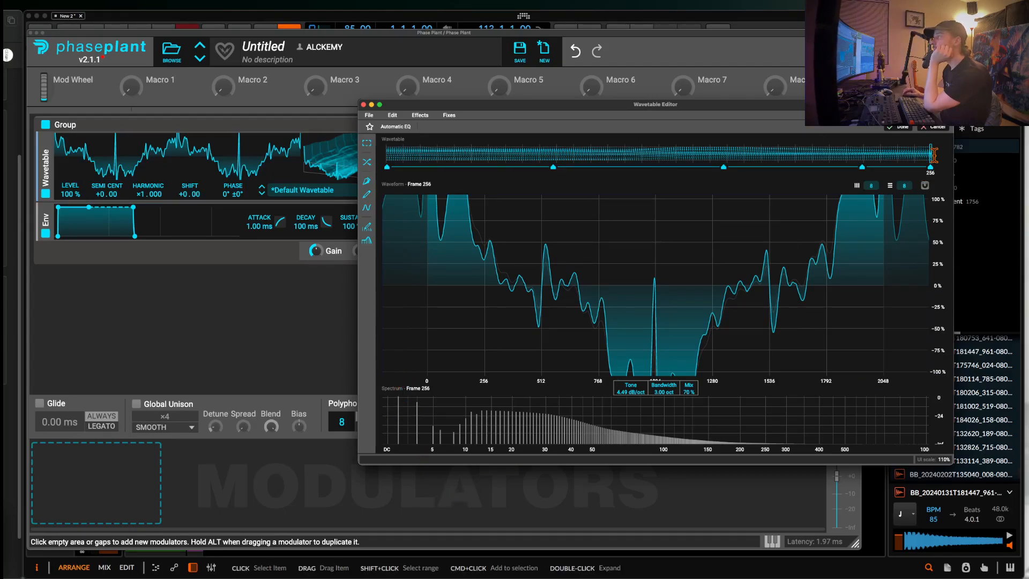
mouse_move(931, 154)
left_mouse_down()
mouse_move(488, 154)
mouse_move(906, 155)
mouse_move(462, 184)
mouse_move(934, 143)
left_mouse_up()
left_click(903, 129)
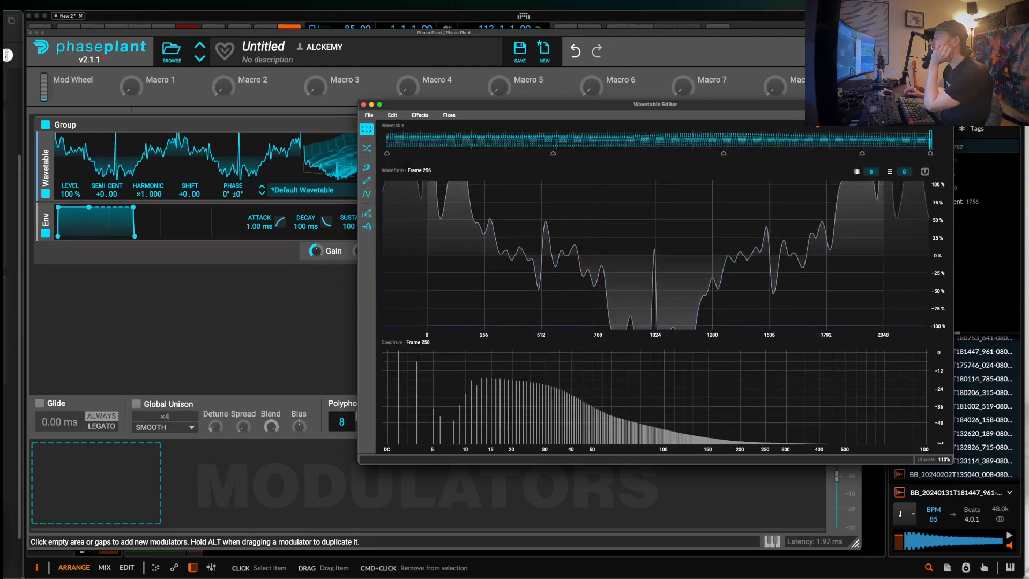
left_click_drag(802, 107, 468, 93)
left_click(29, 90)
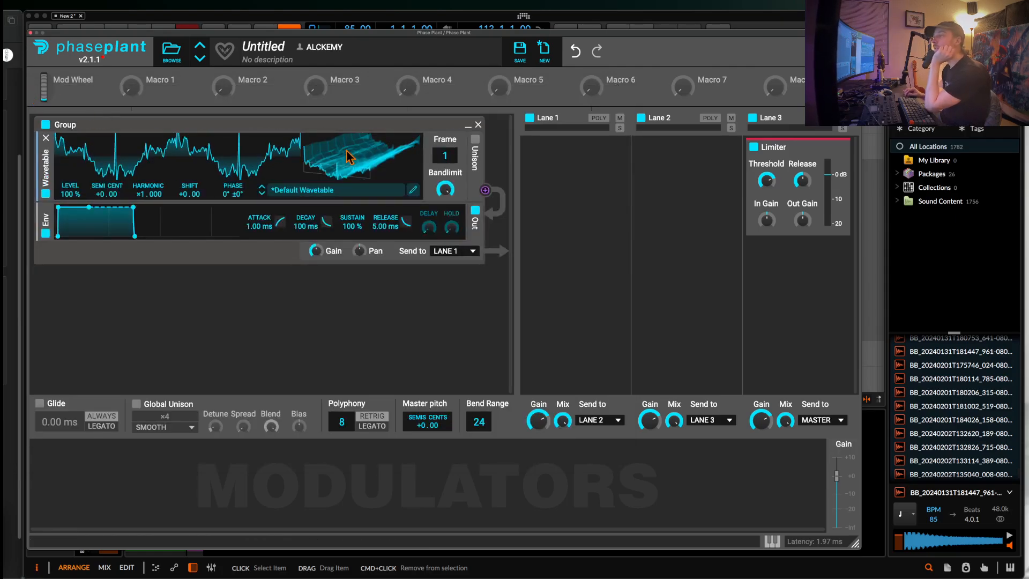
Insert a Distortion effect directly below the wavetable oscillator and set its type to Saturate
mouse_move(346, 150)
left_mouse_down()
mouse_move(346, 86)
mouse_move(346, 150)
left_mouse_up()
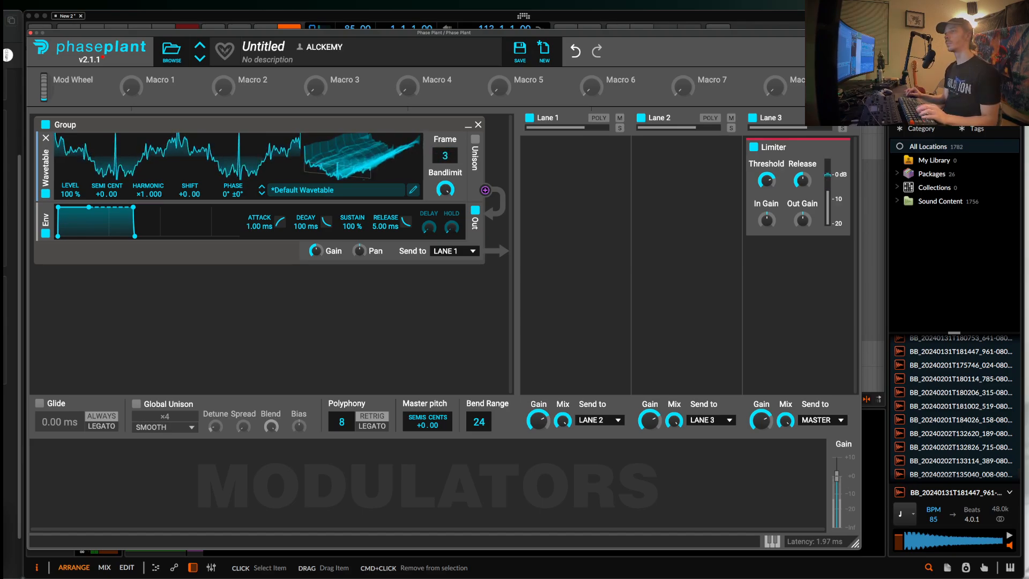
left_click(311, 204)
left_click(399, 245)
left_click(301, 238)
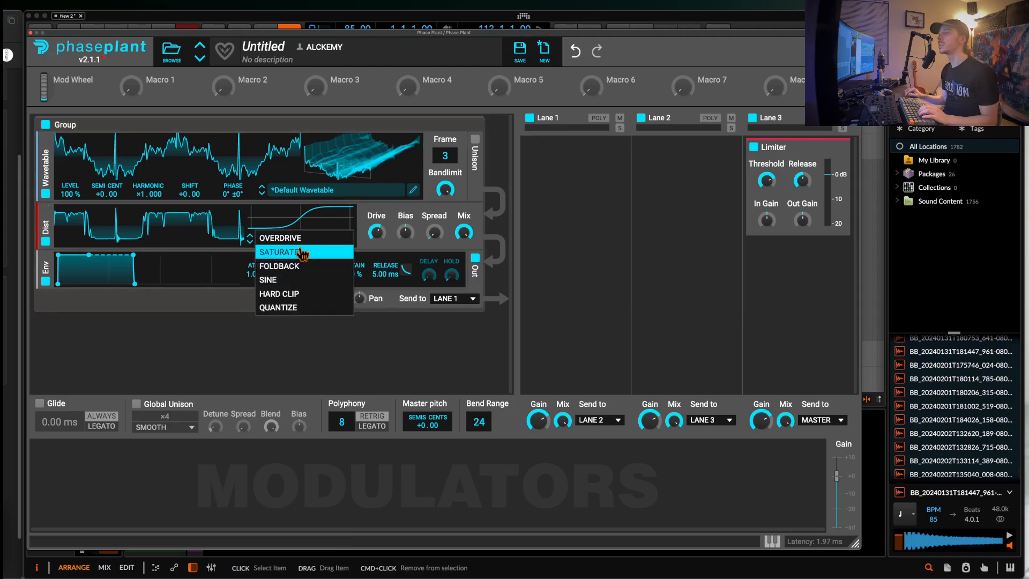
left_click(279, 251)
Set the wavetable frame to 65 and enable smooth unison with 2 voices and adjusted detune
mouse_move(337, 166)
left_mouse_down()
mouse_move(338, 108)
mouse_move(338, 166)
left_mouse_up()
mouse_move(436, 161)
left_mouse_down()
mouse_move(435, 108)
mouse_move(435, 145)
left_mouse_up()
left_click(474, 153)
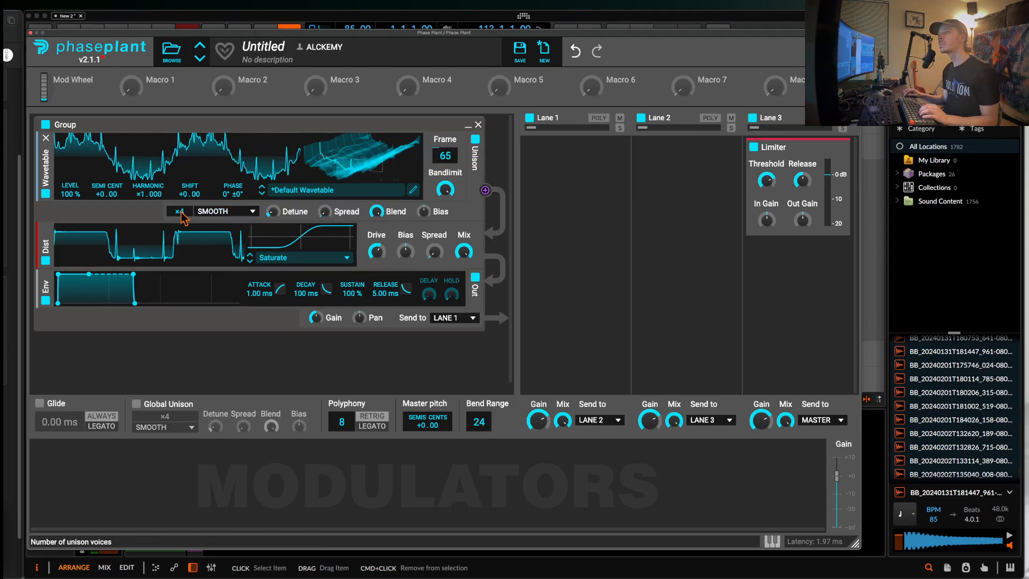
left_click_drag(180, 212, 180, 222)
left_click_drag(272, 212, 273, 199)
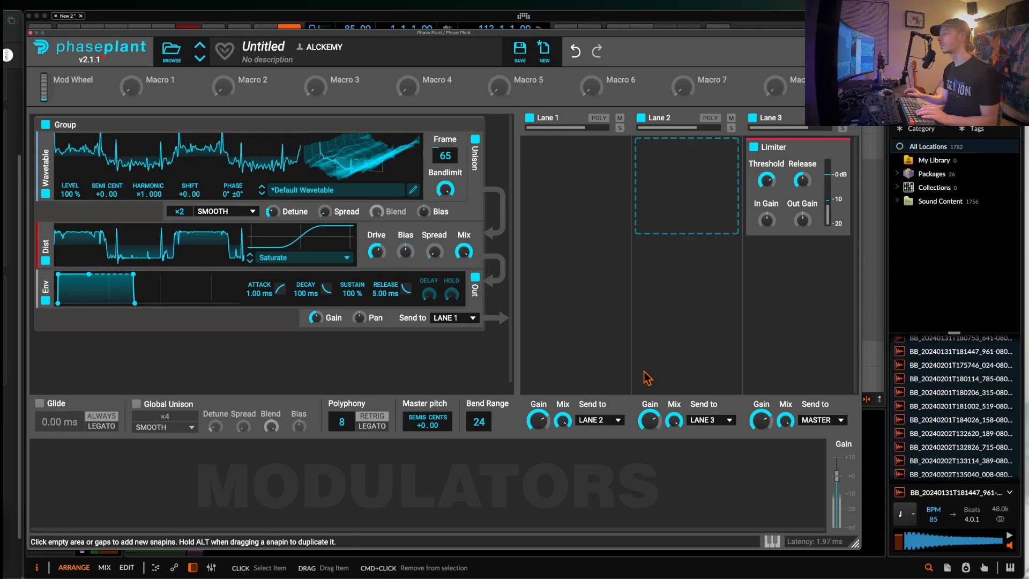
Show the on-screen keyboard to test a pitch bend and raise the Limiter's In Gain
left_click(770, 542)
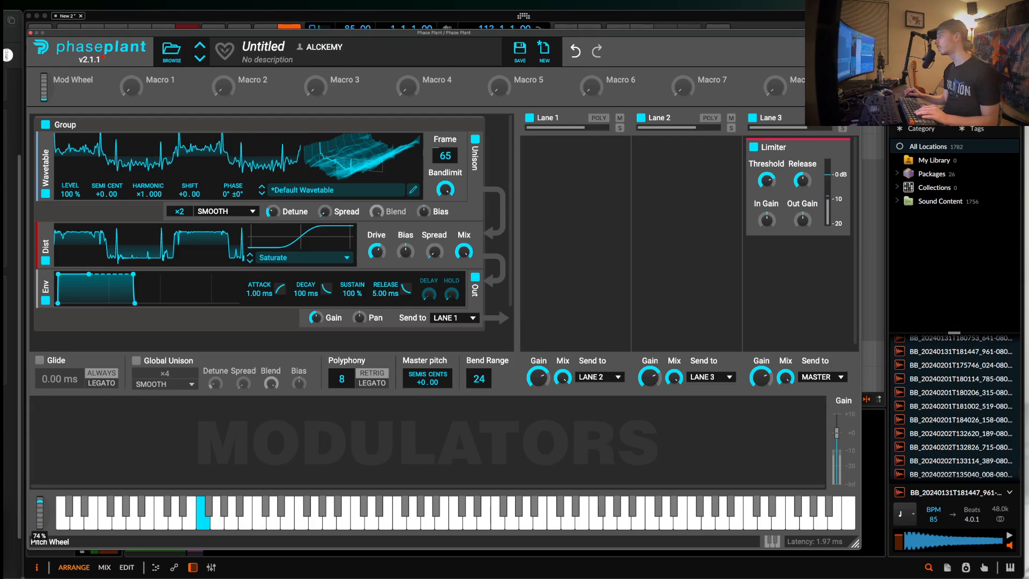
left_click_drag(40, 512, 39, 504)
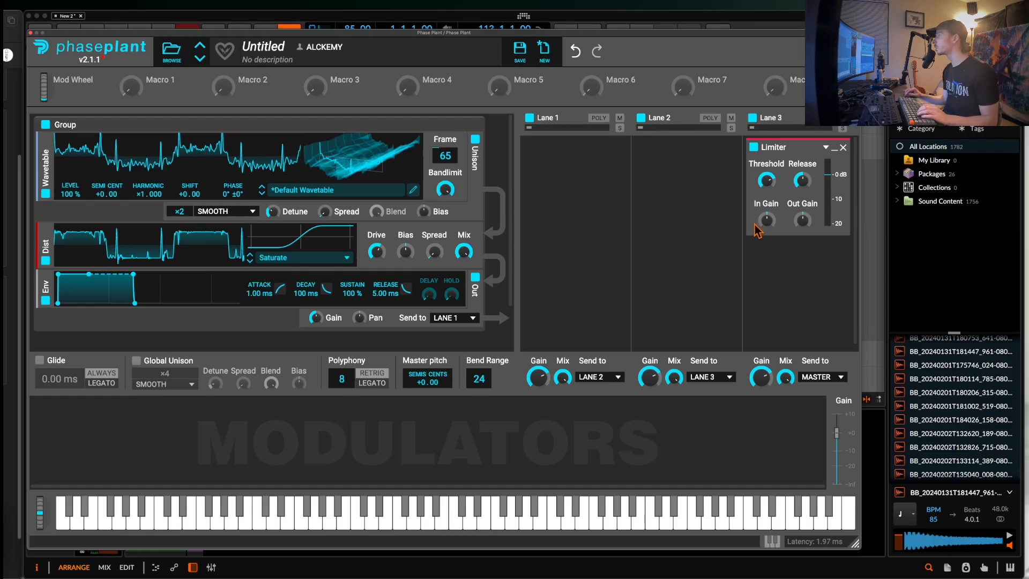
left_click_drag(766, 220, 767, 211)
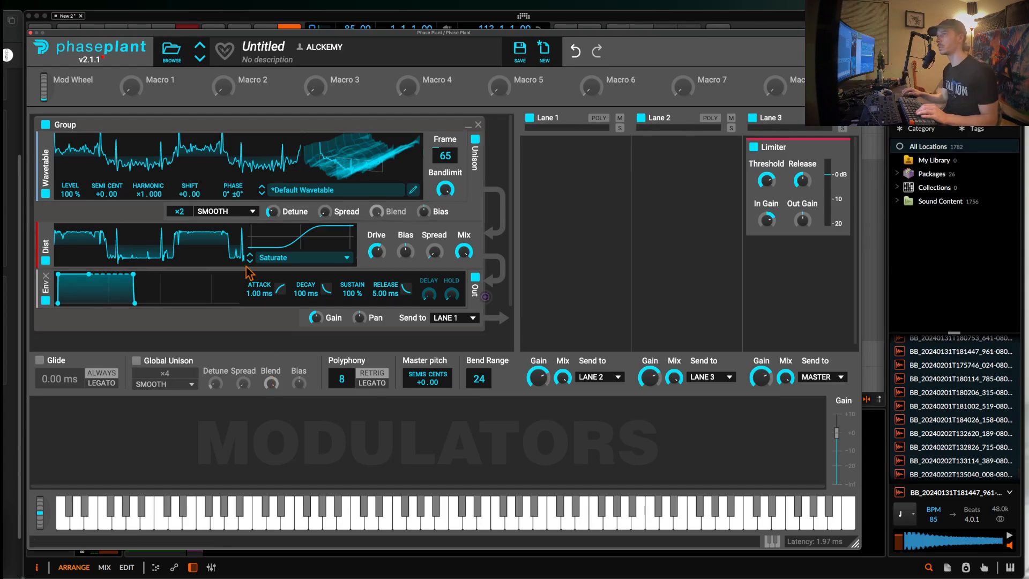
Try wavetable frames 143 and 124, turn off the oscillator's unison and set the frame to 165
scroll(347, 169, "up", 5)
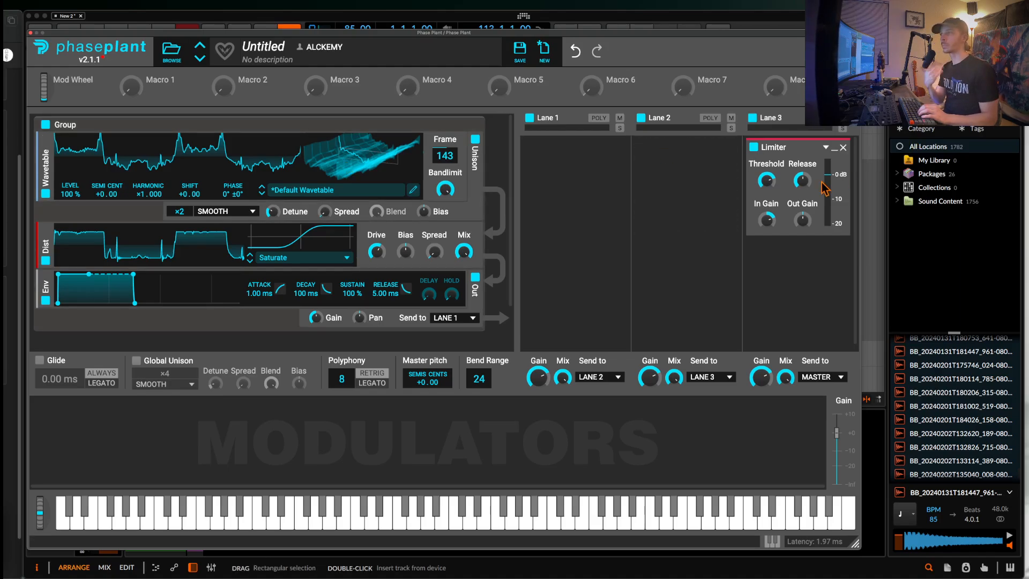
mouse_move(341, 168)
left_mouse_down()
mouse_move(341, 235)
mouse_move(341, 170)
left_mouse_up()
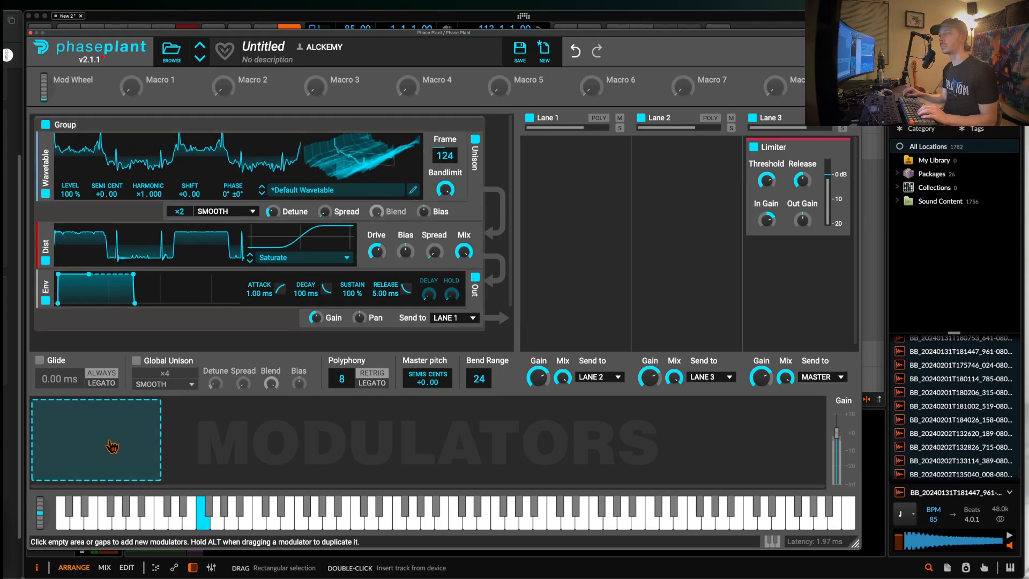
left_click_drag(38, 527, 9, 531)
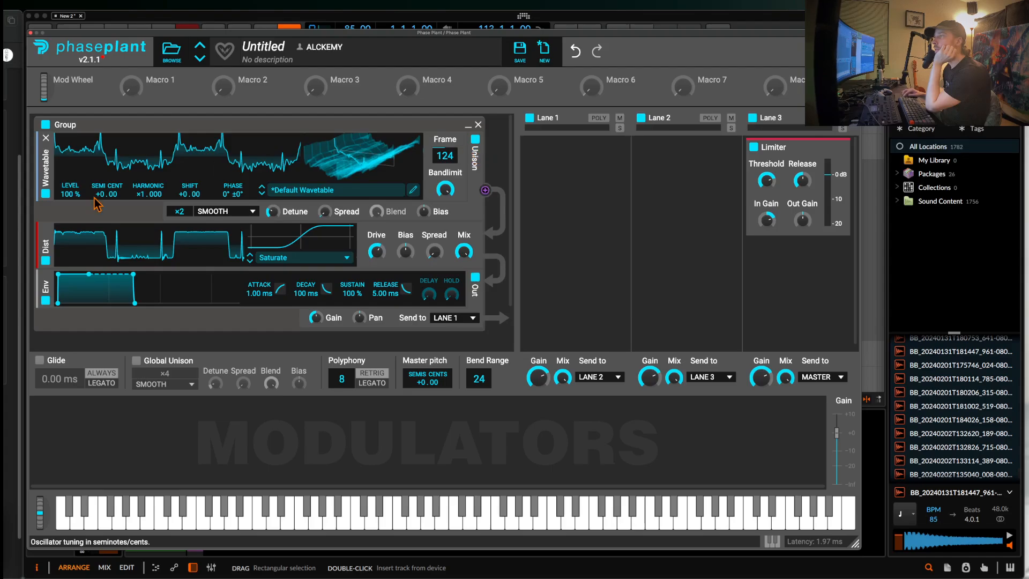
left_click(477, 153)
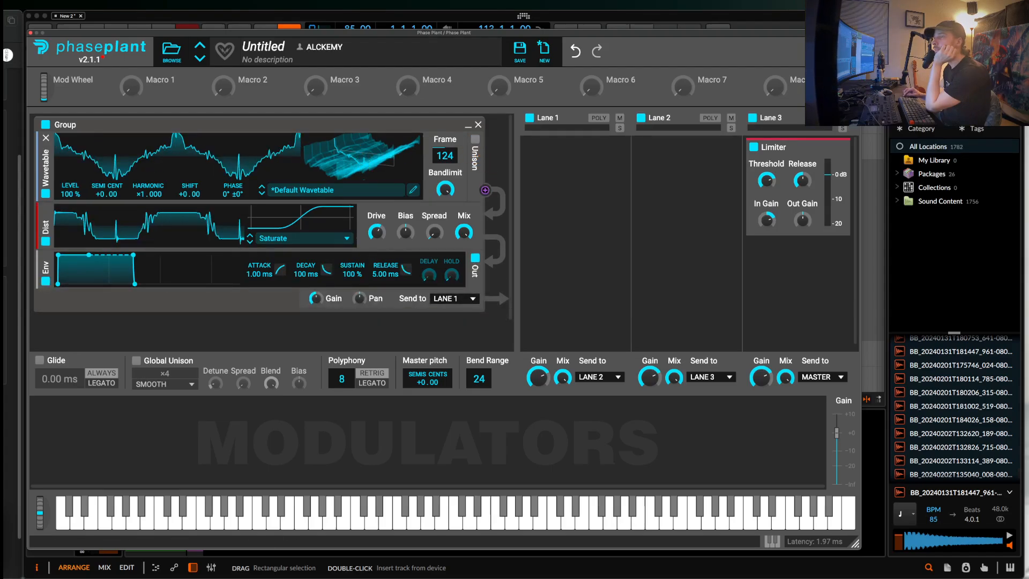
mouse_move(445, 155)
left_mouse_down()
mouse_move(445, 205)
mouse_move(445, 110)
mouse_move(445, 140)
left_mouse_up()
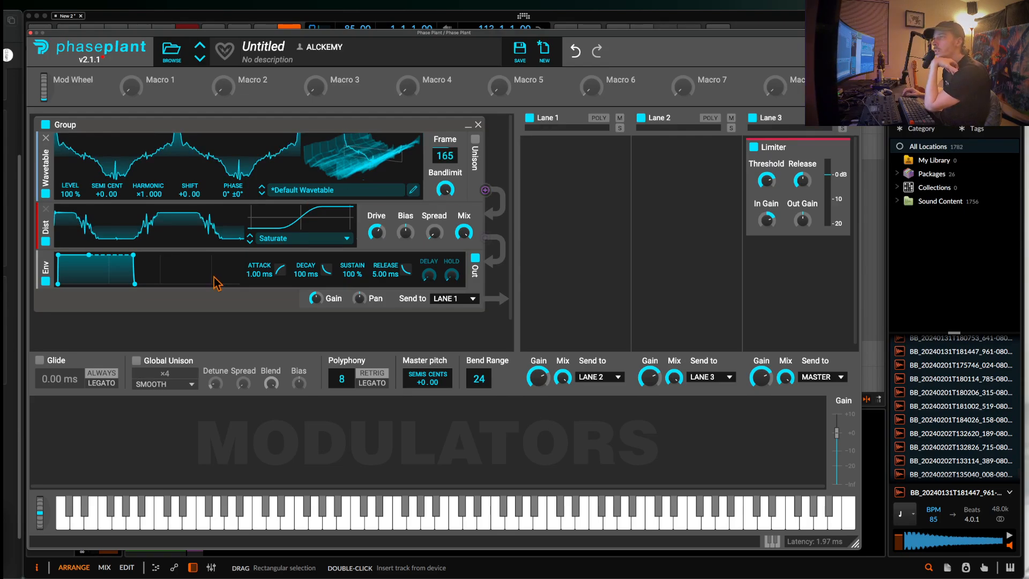
Add a second Wavetable generator below the existing group's output
left_click(168, 320)
left_click(343, 157)
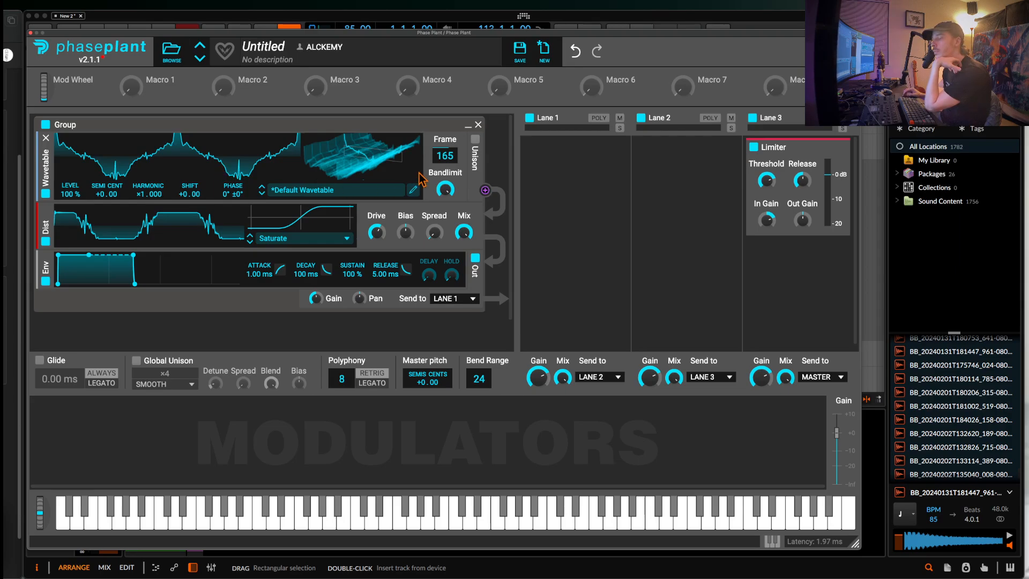
left_click(269, 322)
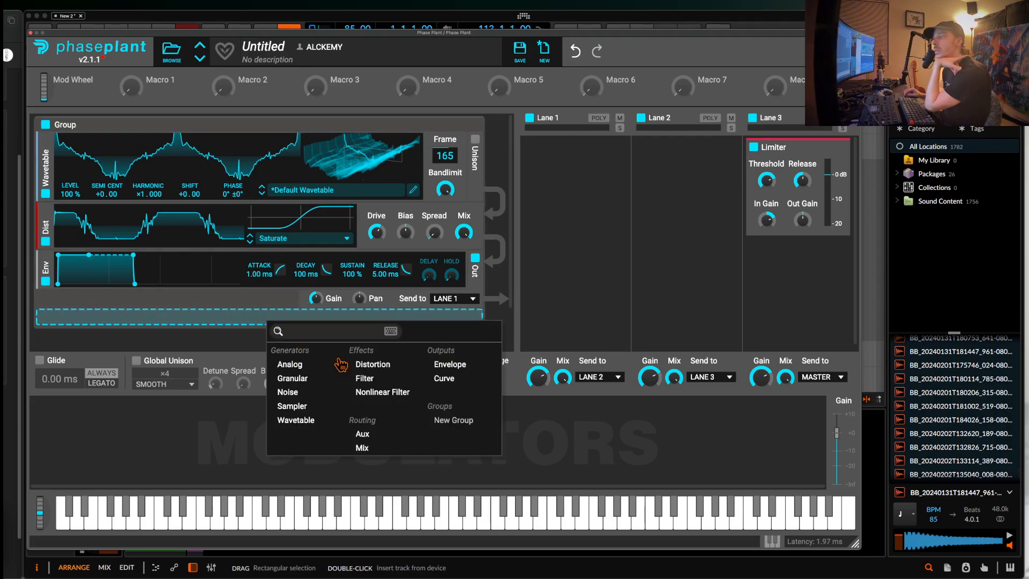
left_click(299, 421)
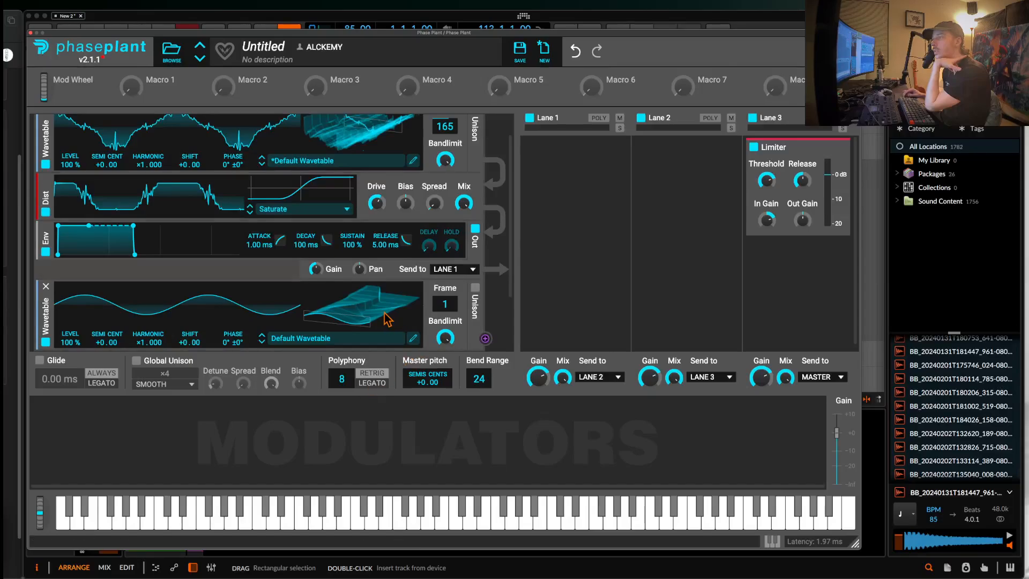
Modulate the first oscillator's phase with the second wavetable, using an amount of about 34%
scroll(387, 315, "down", 2)
left_click(485, 305)
scroll(332, 278, "up", 4)
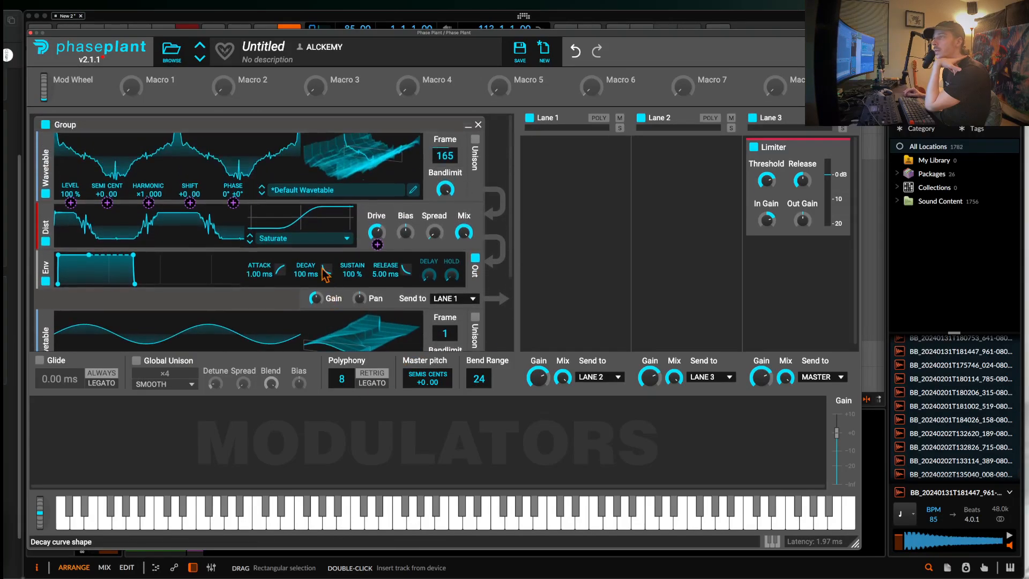
left_click(234, 202)
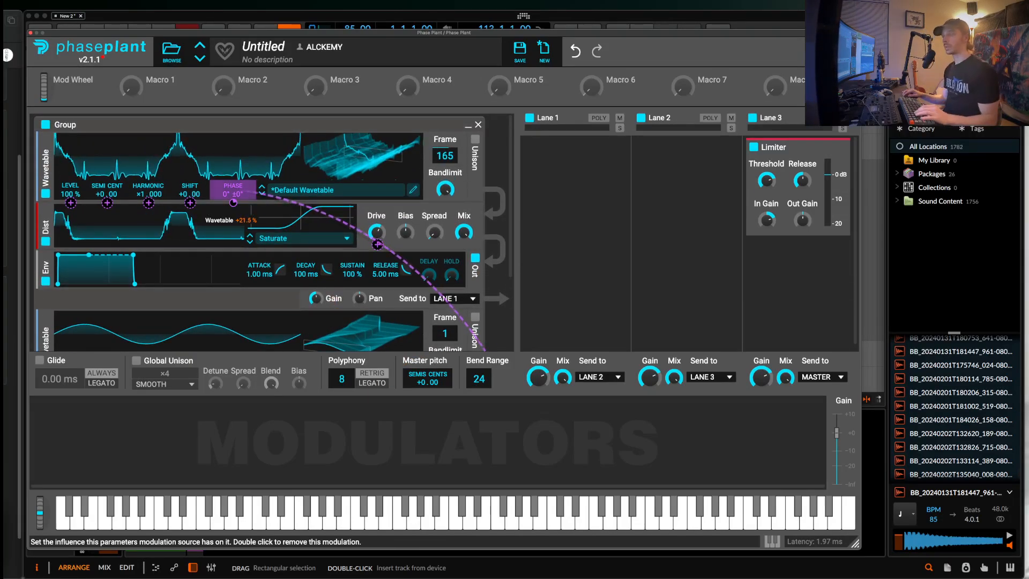
mouse_move(233, 203)
left_mouse_down()
mouse_move(233, 172)
mouse_move(234, 220)
left_mouse_up()
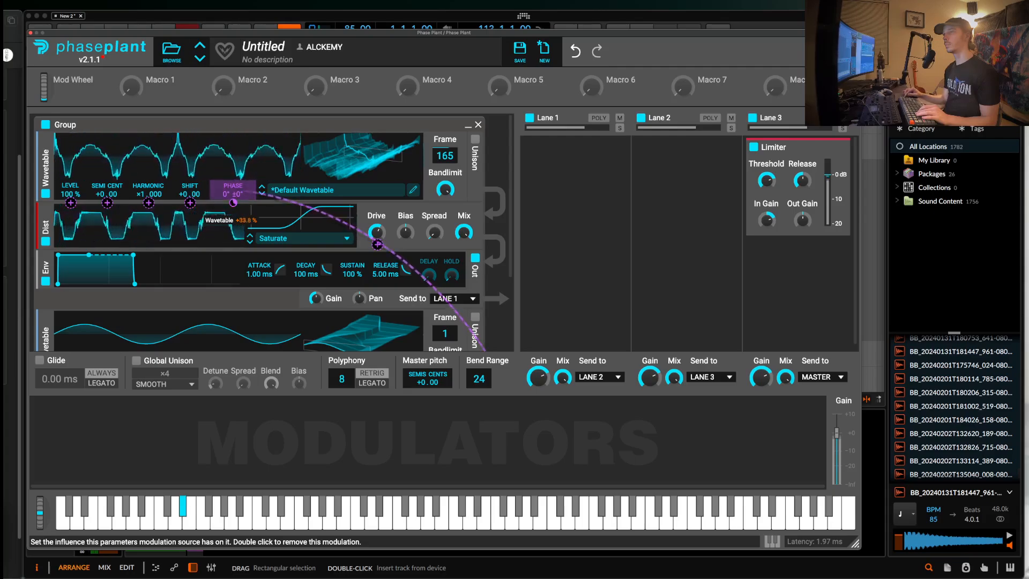
Set the second wavetable oscillator's harmonic to ×6.000
scroll(161, 290, "down", 3)
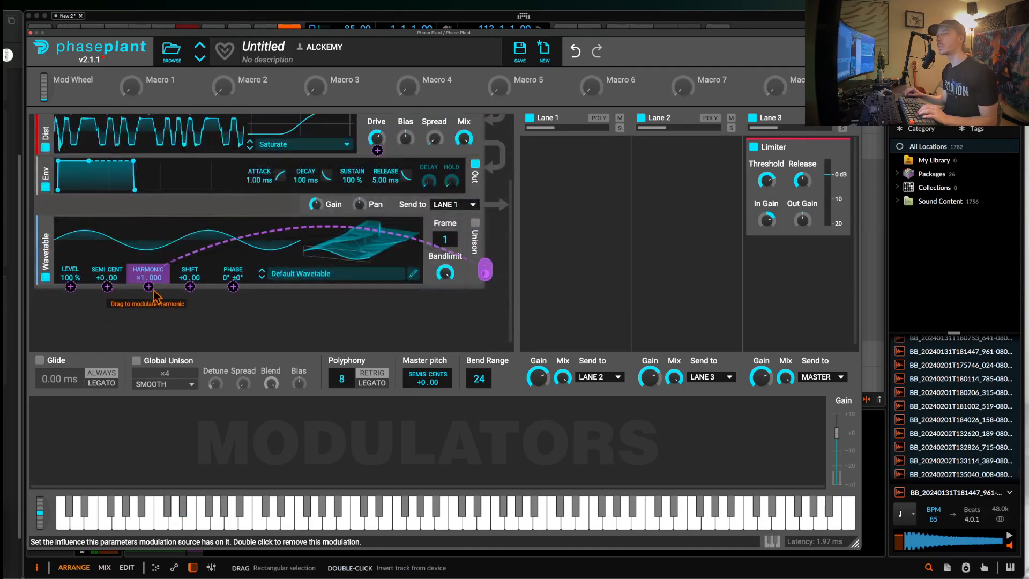
scroll(158, 257, "up", 3)
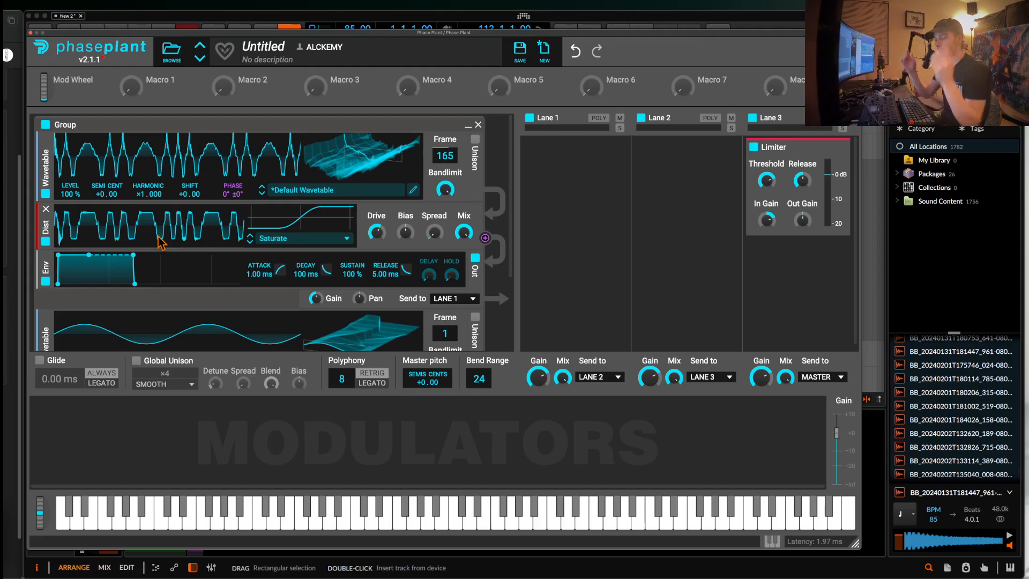
scroll(166, 252, "down", 2)
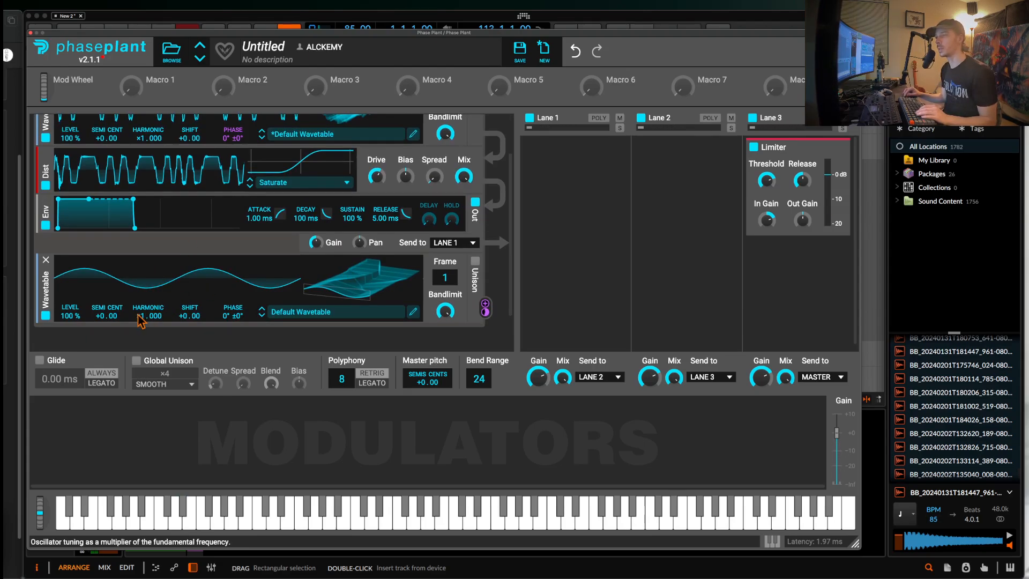
mouse_move(148, 315)
left_mouse_down()
mouse_move(148, 305)
mouse_move(144, 313)
left_mouse_up()
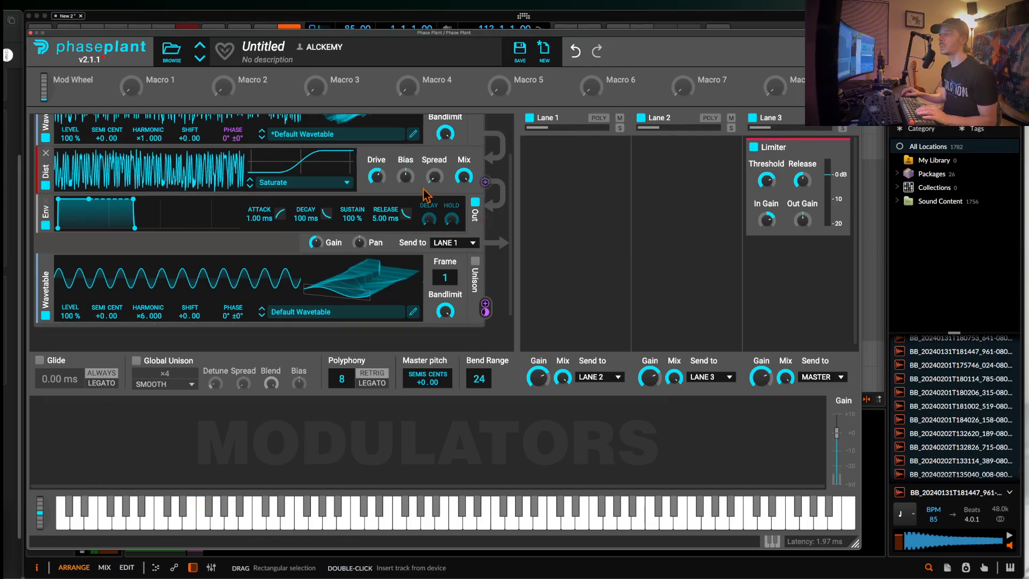
left_click(86, 431)
left_click(119, 414)
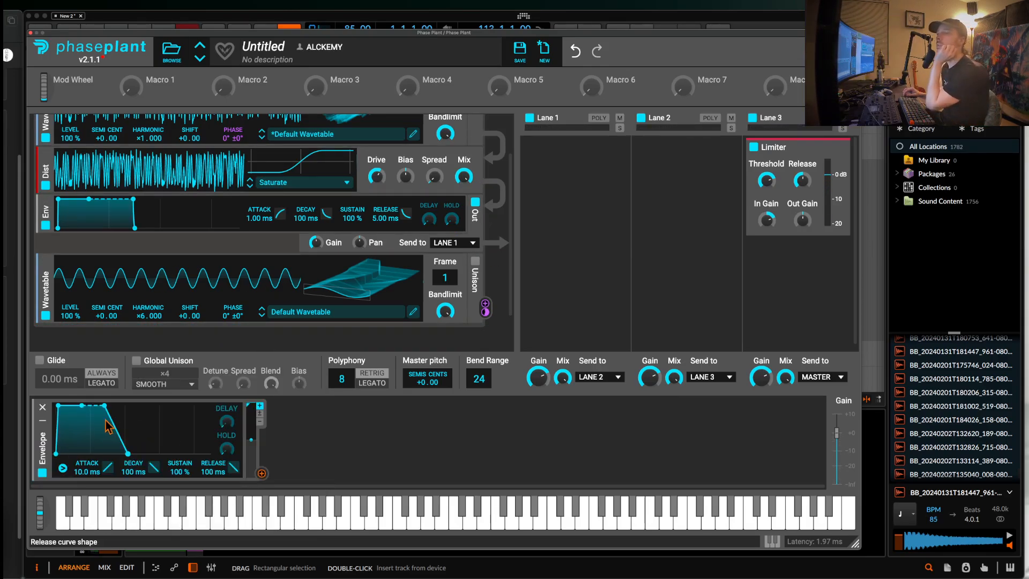
left_click_drag(107, 467, 107, 461)
left_click(43, 406)
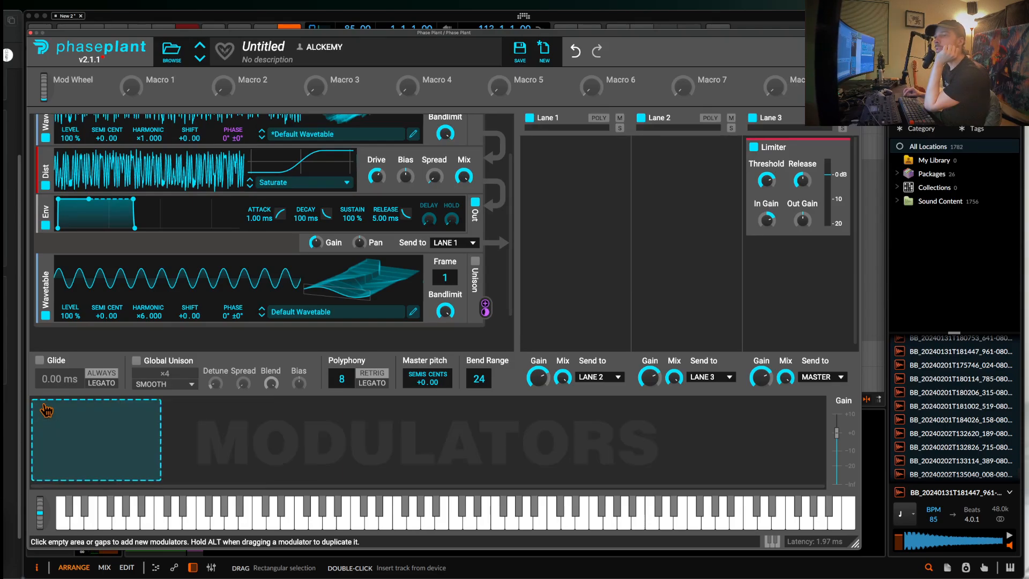
Add an LFO modulator, open its curve editor and move the pyramid's peak to about 125 ms
left_click(59, 415)
left_click(95, 433)
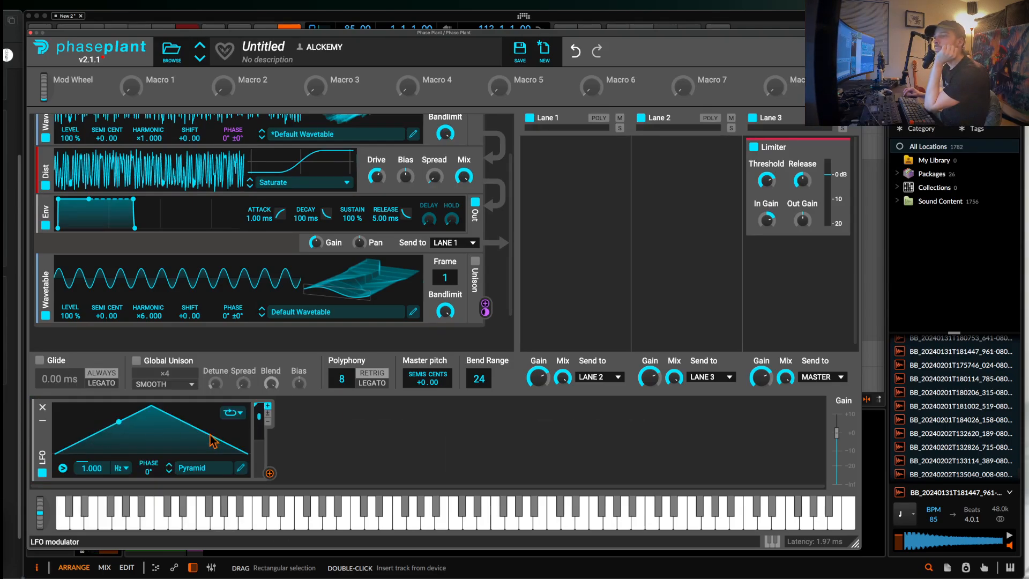
left_click(244, 462)
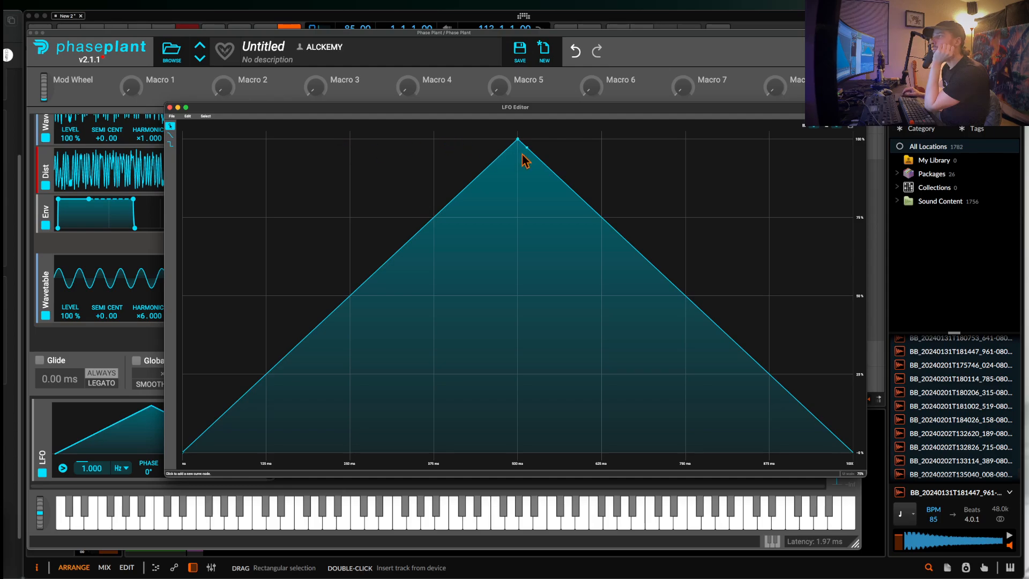
left_click_drag(517, 140, 267, 138)
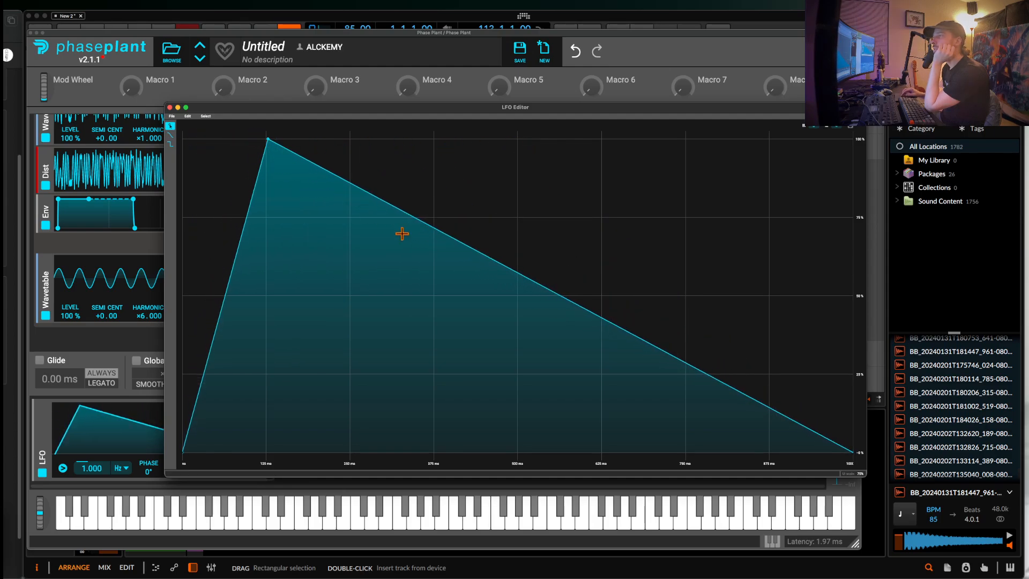
Add curve nodes for a dip at 375 ms, a full peak at 500 ms and a fall to zero near 875 ms, and close the editor
left_click_drag(444, 243, 433, 387)
left_click(434, 382)
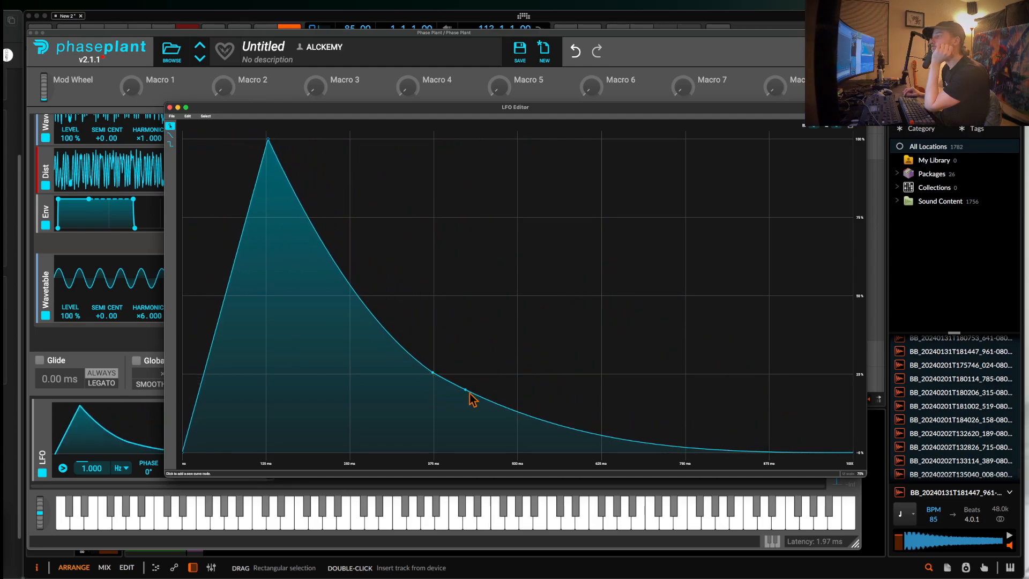
left_click_drag(512, 415, 516, 140)
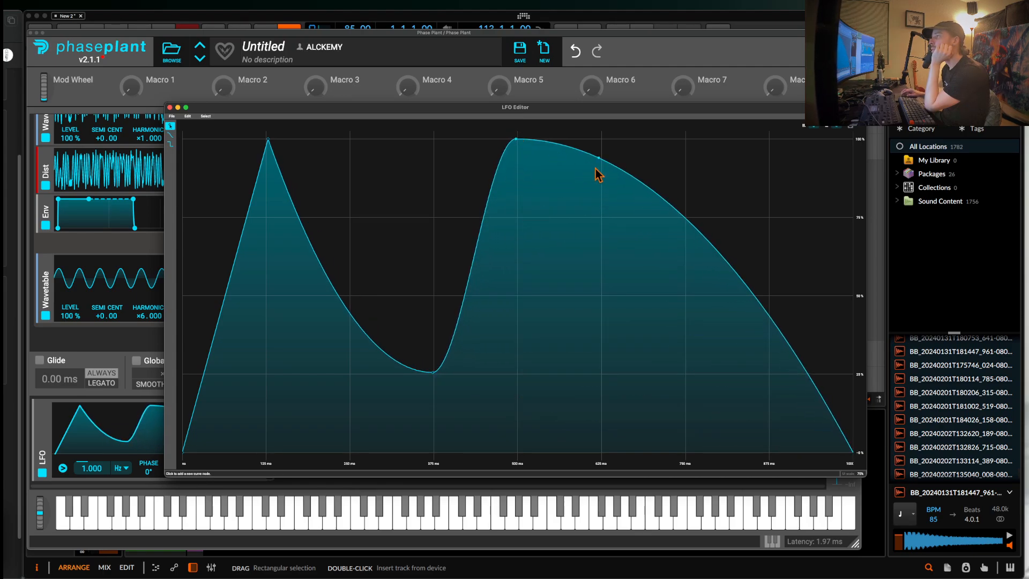
left_click_drag(597, 172, 757, 478)
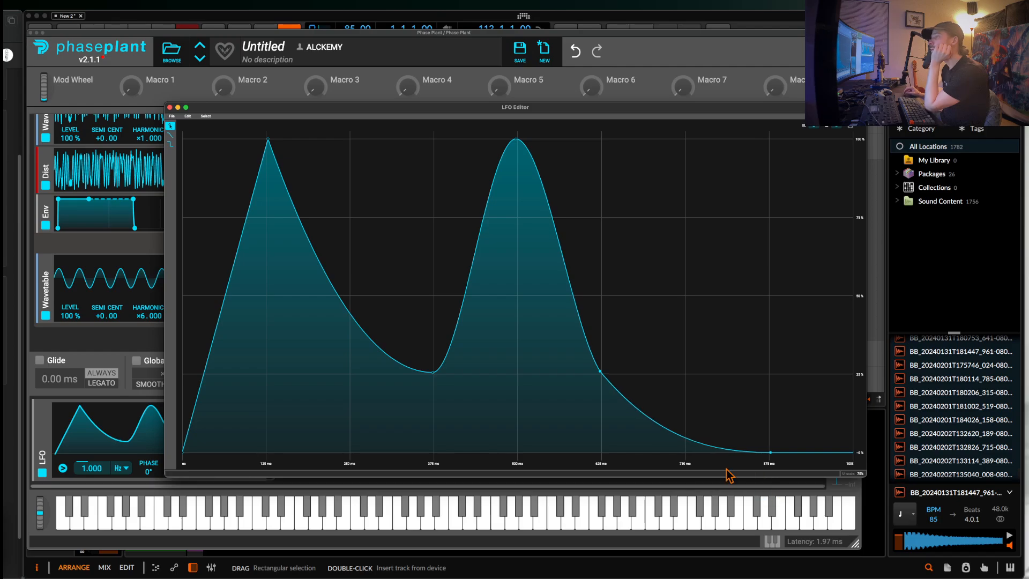
left_click(170, 107)
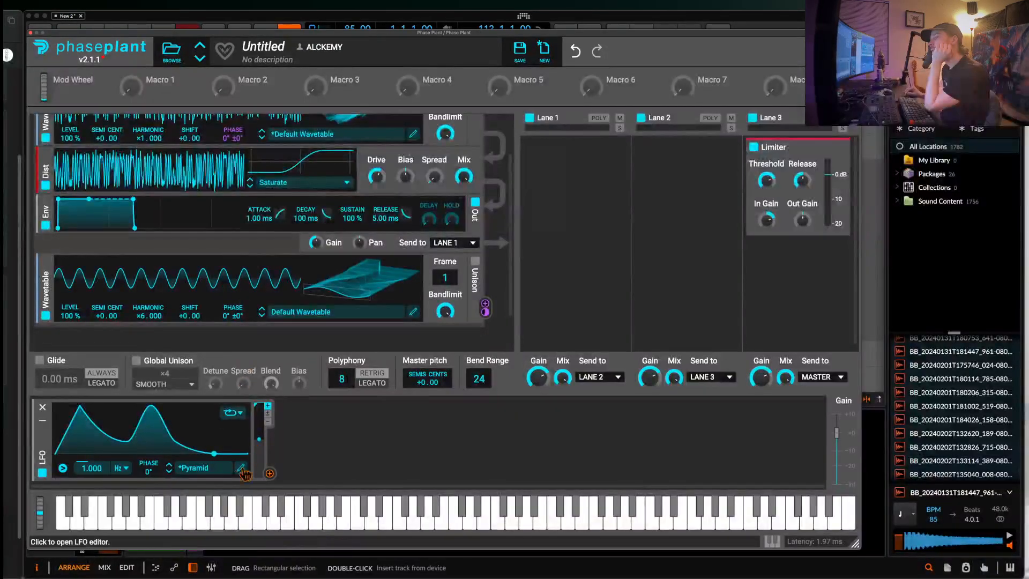
Sync the LFO to note lengths at 4/16 and route it to the amount of the first oscillator's phase modulation
left_click(122, 469)
left_click(129, 482)
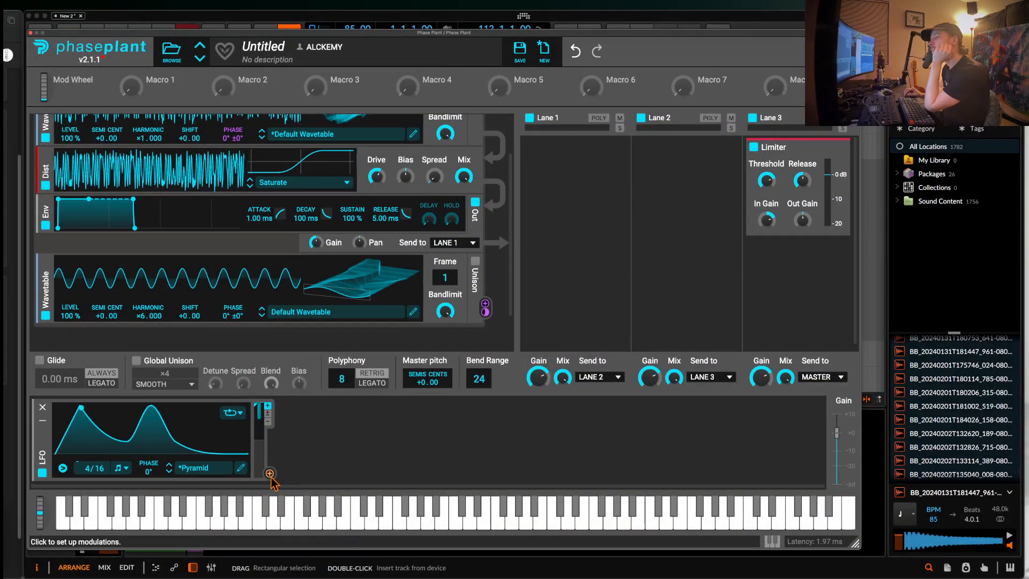
left_click_drag(270, 473, 233, 211)
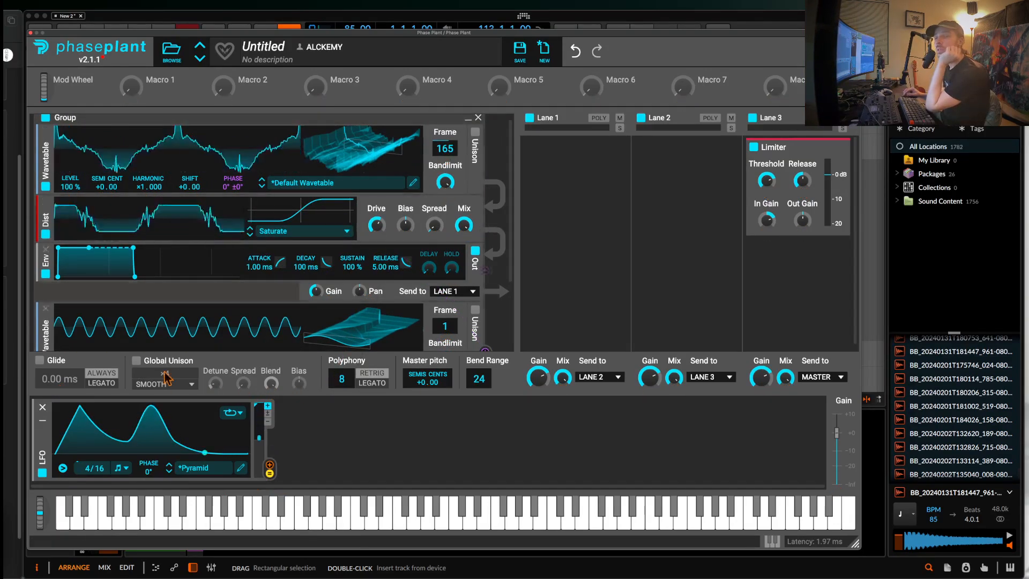
Set the LFO rate to 8/16, reopen its curve editor and flatten the stretch between the two peaks to zero from 2/16
mouse_move(289, 424)
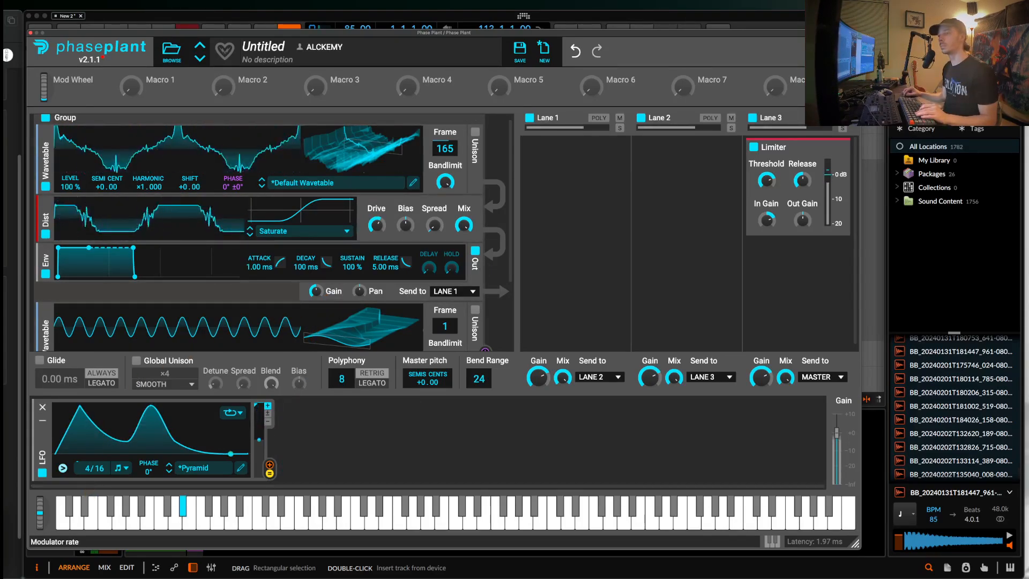
left_click(241, 467)
left_click_drag(432, 372, 350, 487)
left_click_drag(396, 399, 462, 538)
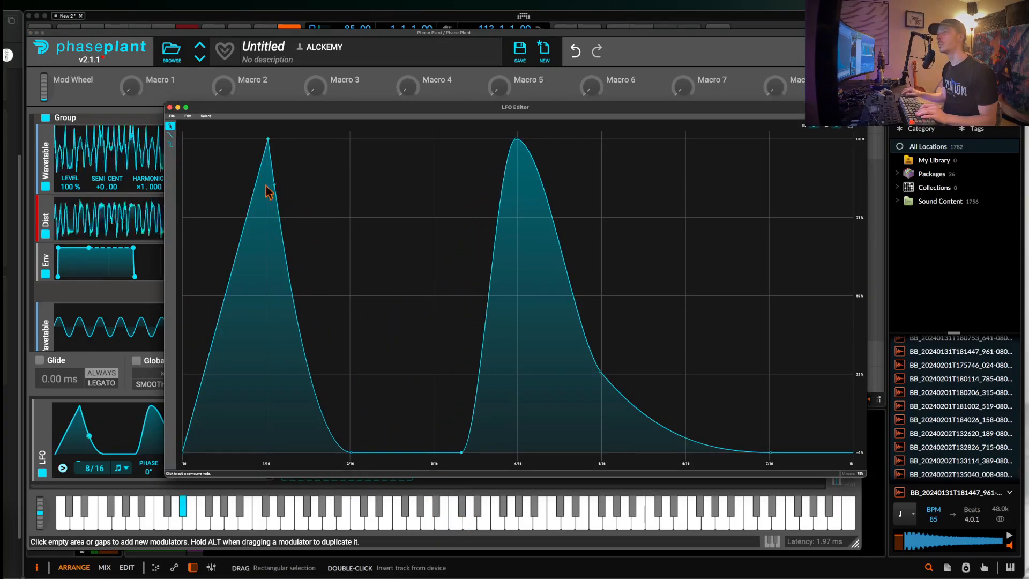
Lower the LFO curve's first peak to about 55% and move the second peak to a vertical rise at 3/16, about 75% high
left_click_drag(268, 140, 264, 276)
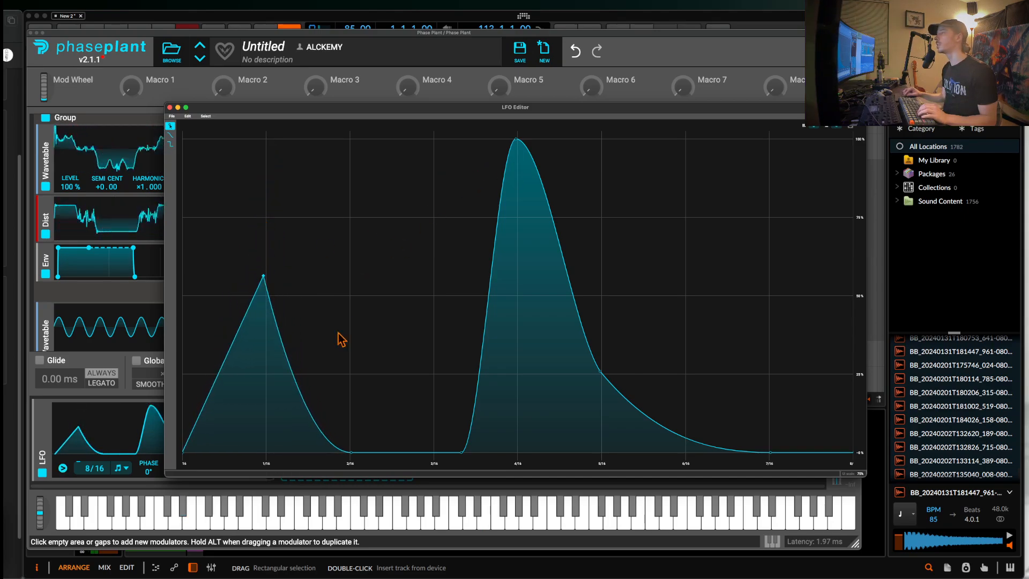
left_click_drag(516, 140, 400, 216)
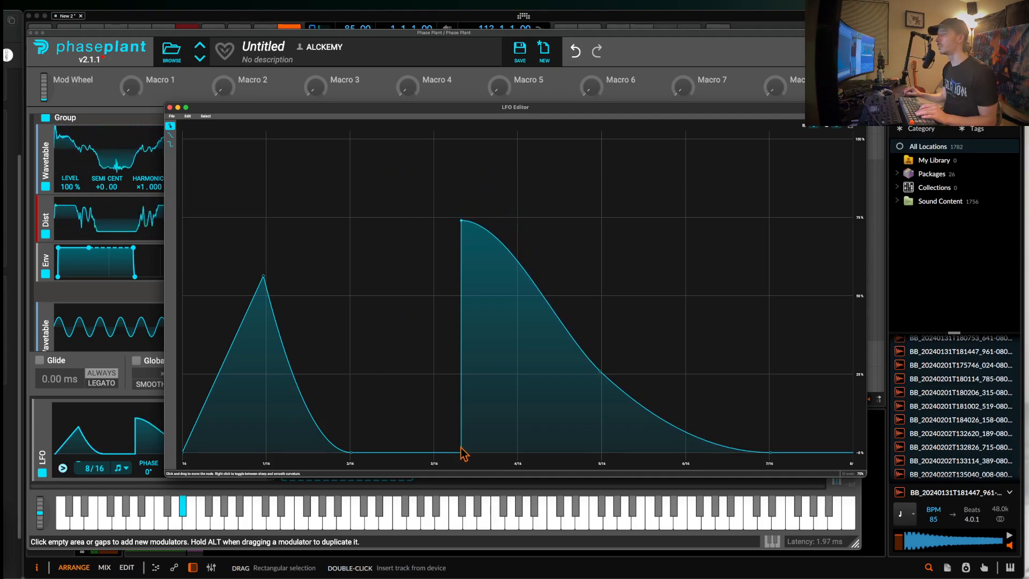
left_click_drag(462, 453, 435, 453)
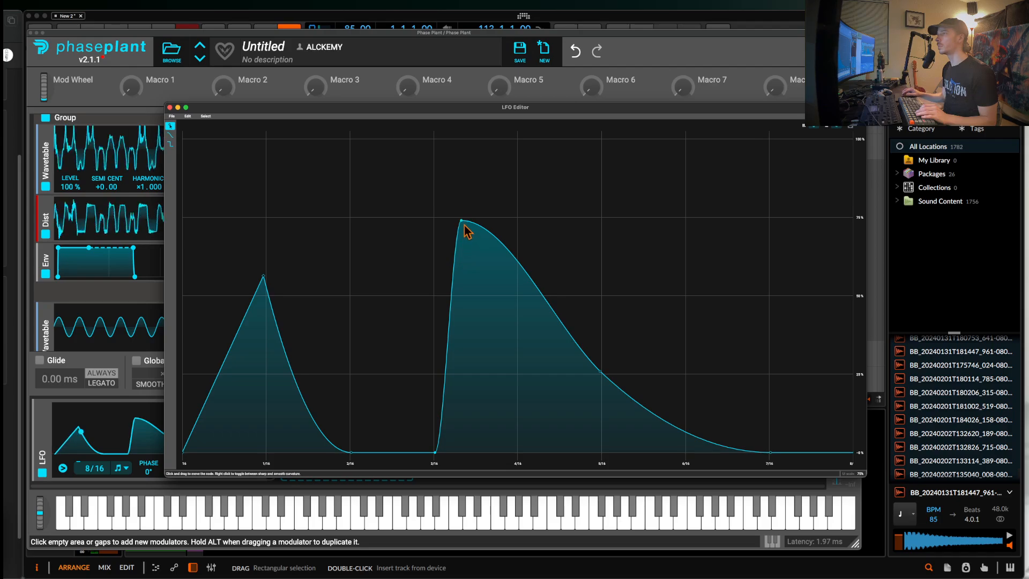
left_click_drag(465, 228, 434, 223)
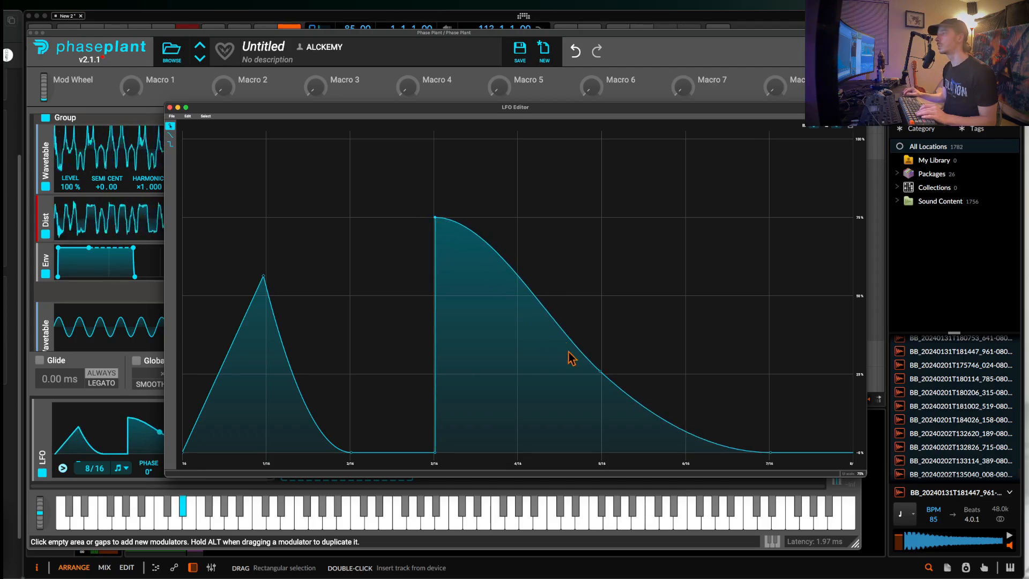
Shape a dip to about 7% before 4/16 and a third peak of about 75% at 6/16 with a vertical drop, and close the editor
left_click_drag(601, 369, 678, 287)
left_click_drag(681, 297, 688, 218)
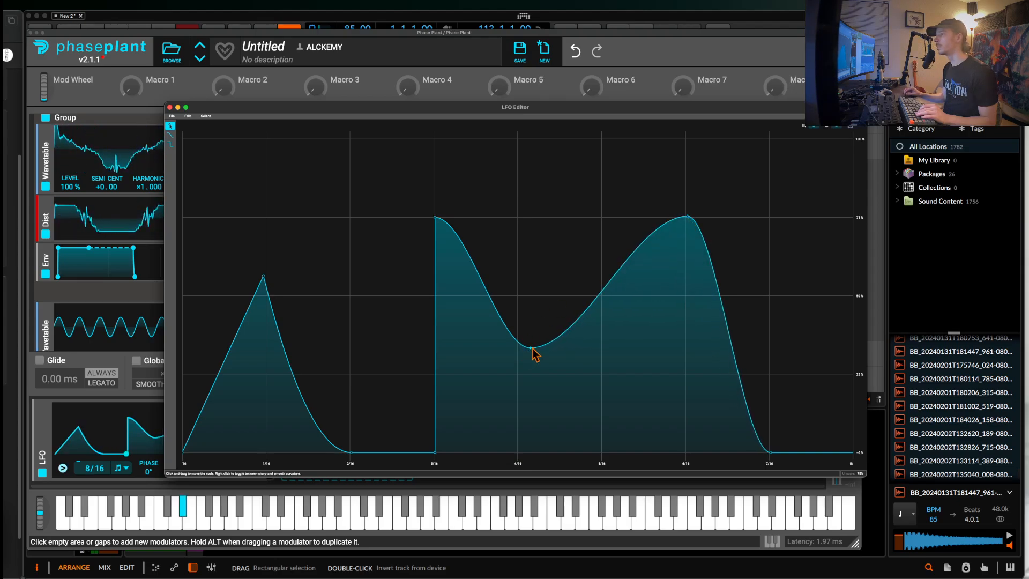
left_click_drag(530, 349, 558, 383)
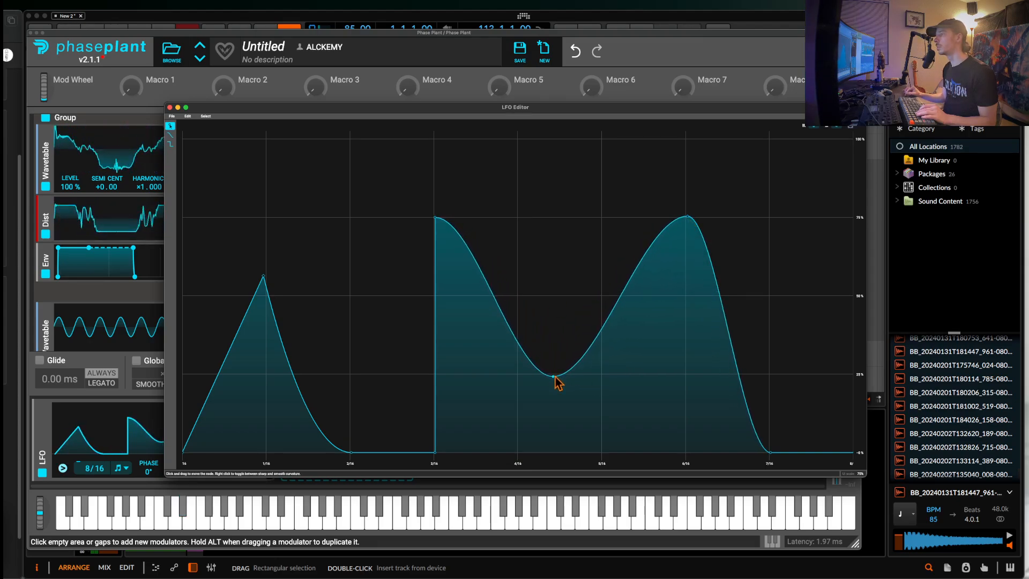
left_click_drag(513, 340, 498, 430)
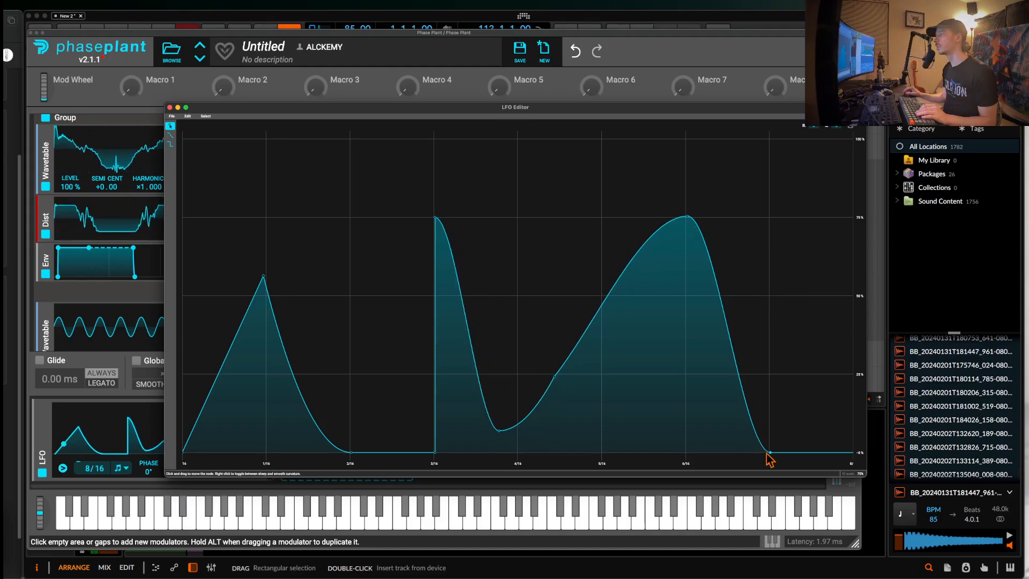
left_click_drag(770, 453, 687, 452)
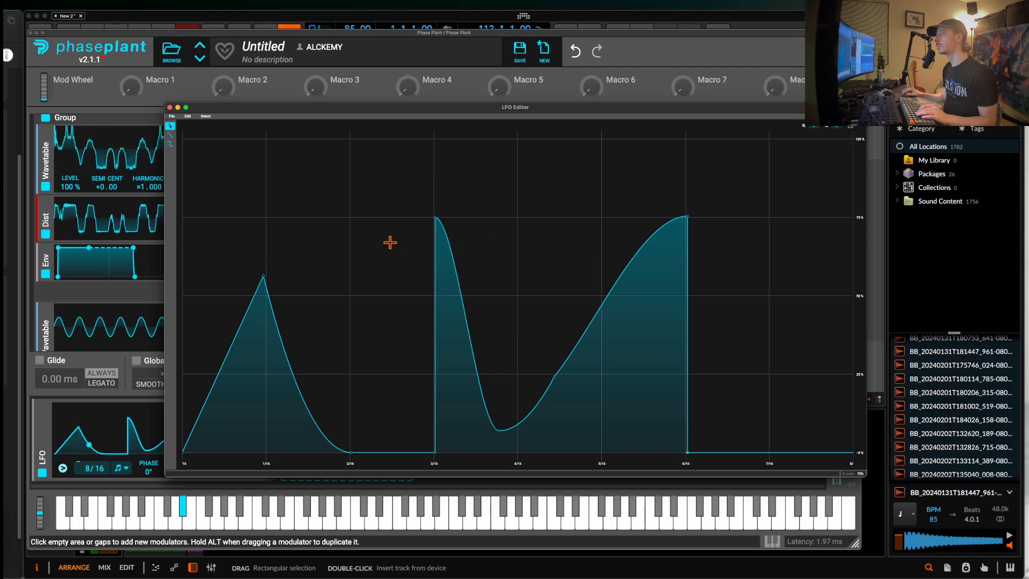
left_click(170, 108)
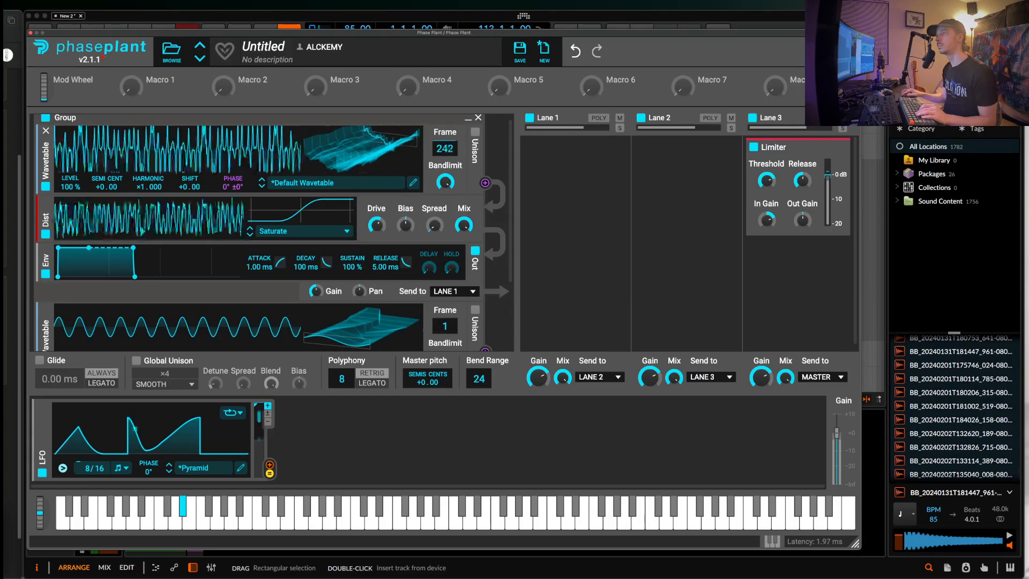
Set the second wavetable oscillator's harmonic multiplier to ×14.000
scroll(203, 343, "down", 2)
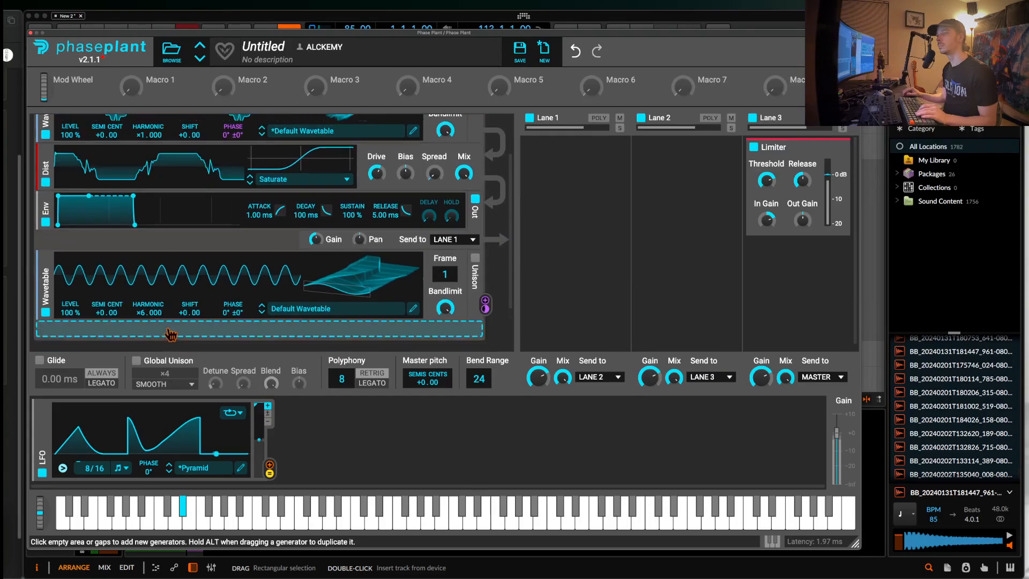
left_click_drag(148, 312, 145, 302)
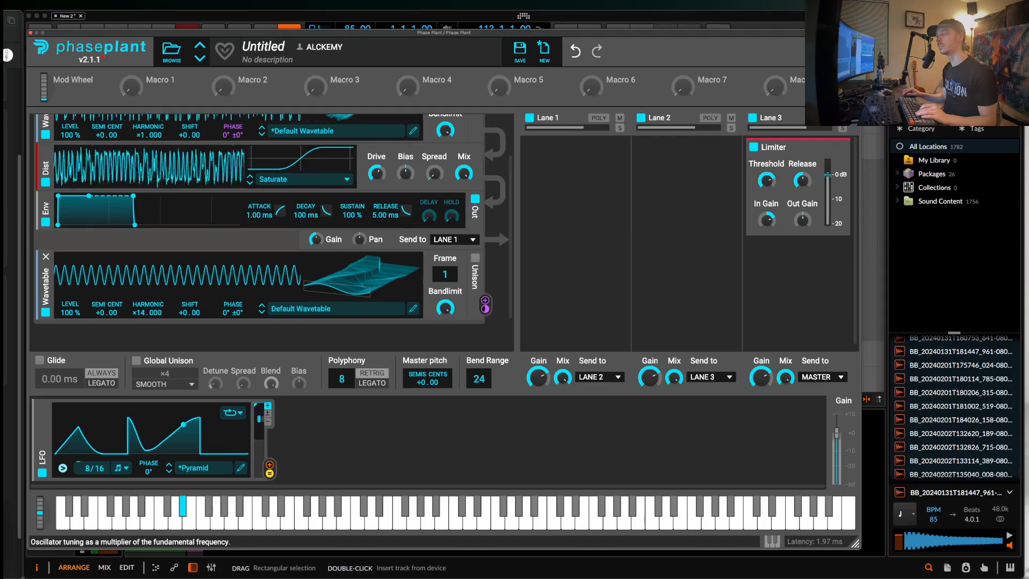
Enable unison with 7 voices on the first wavetable oscillator and set the limiter's input gain to +8.56 dB
scroll(378, 149, "up", 2)
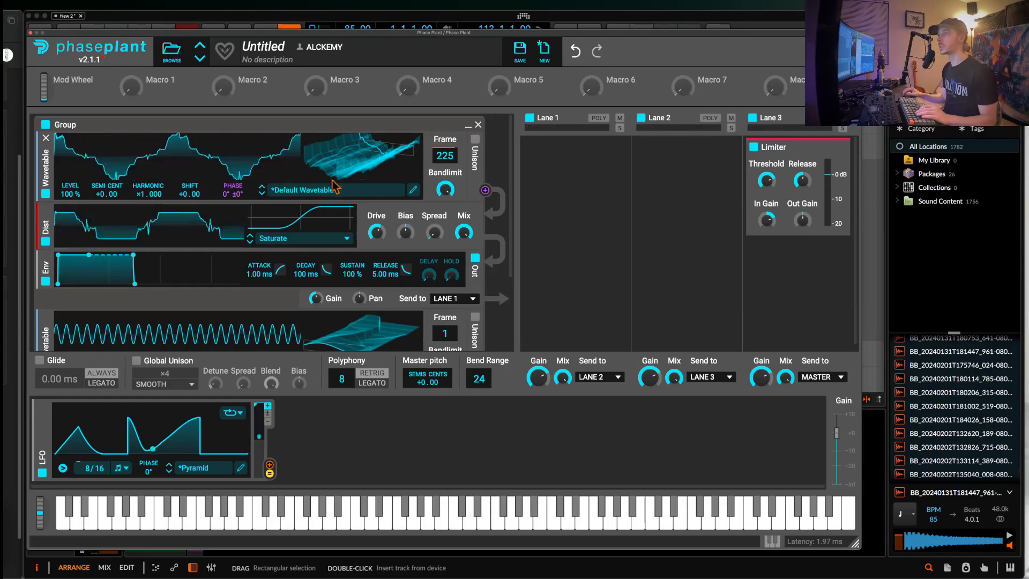
left_click(475, 140)
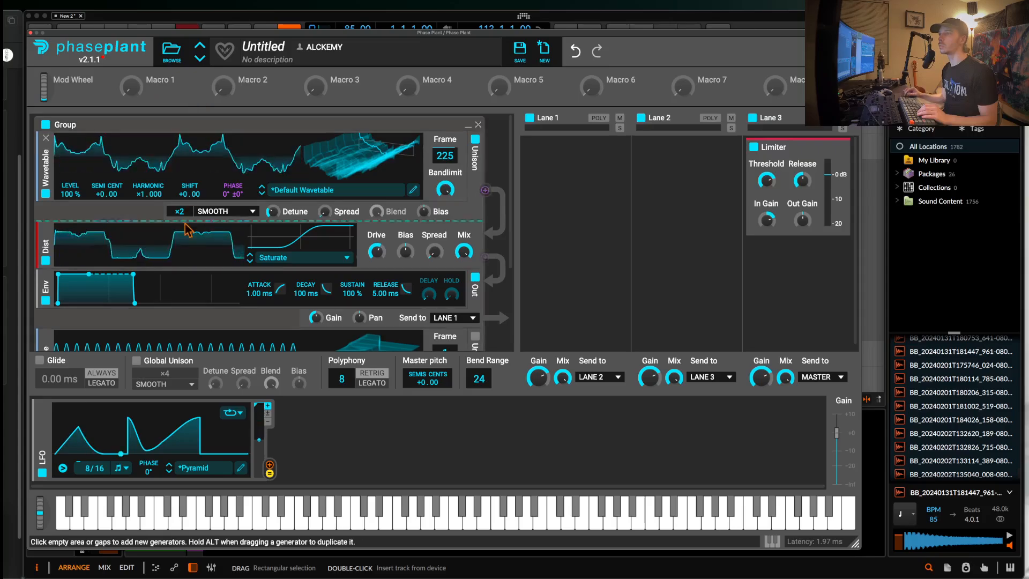
scroll(180, 212, "up", 5)
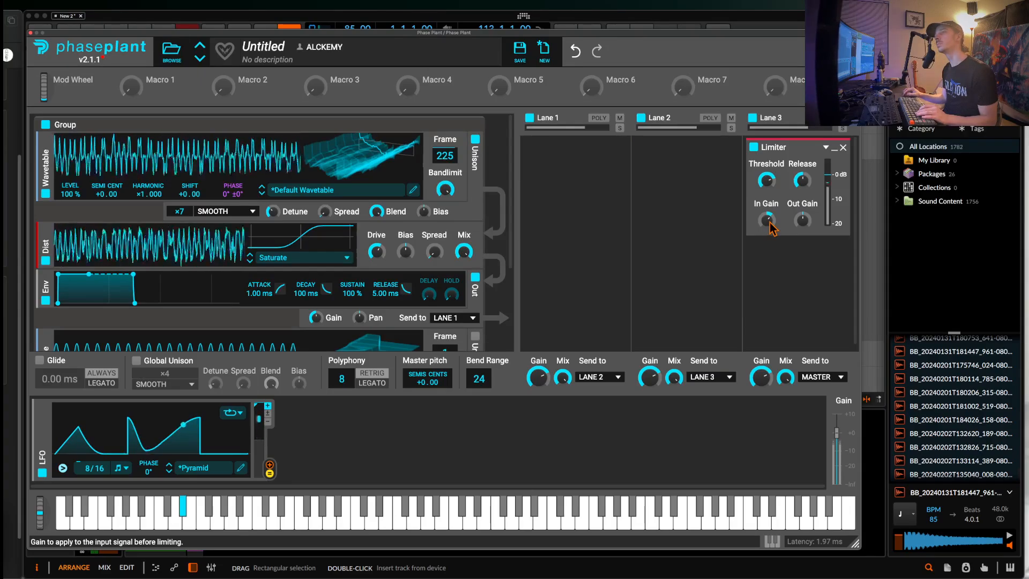
left_click_drag(769, 228, 770, 209)
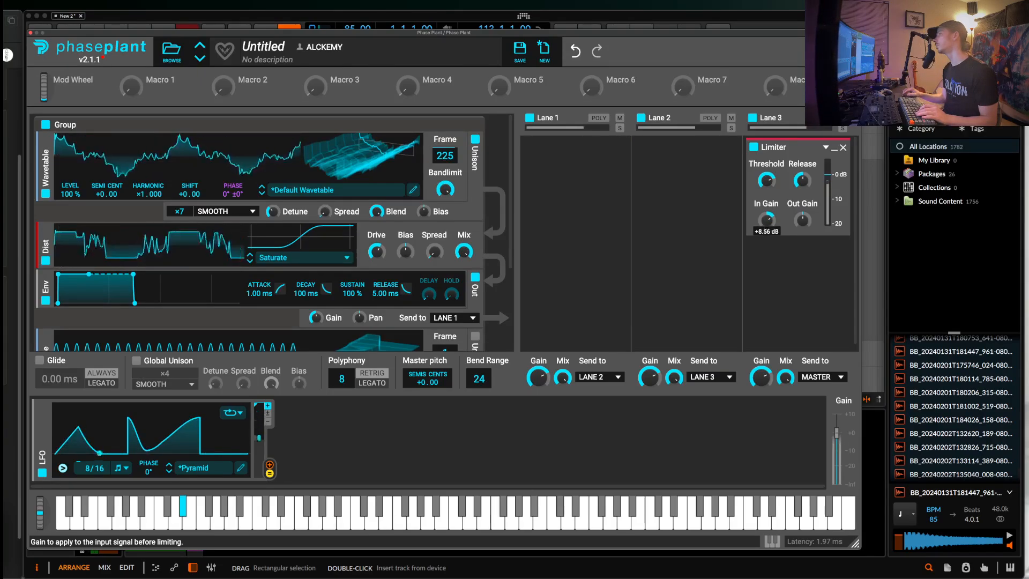
Add a Delay effect to Lane 1 with a delay time of 19.9 ms and collapse it
left_click(552, 206)
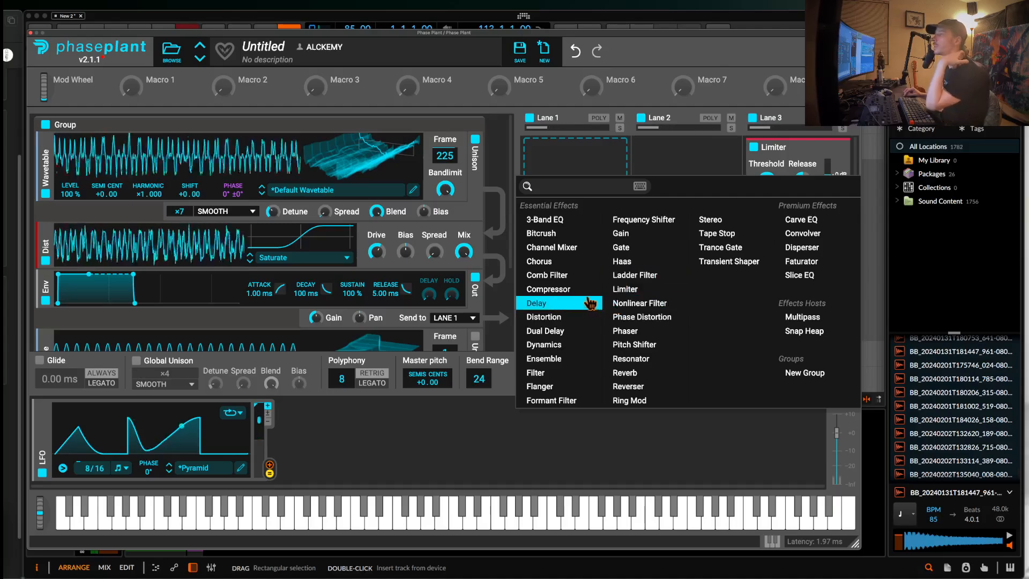
left_click(590, 304)
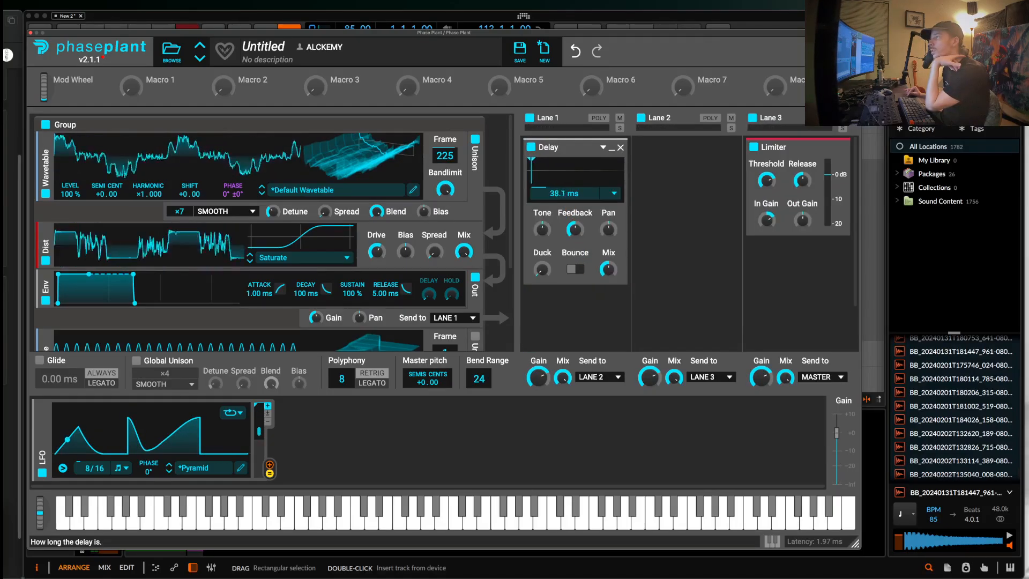
left_click_drag(562, 194, 561, 208)
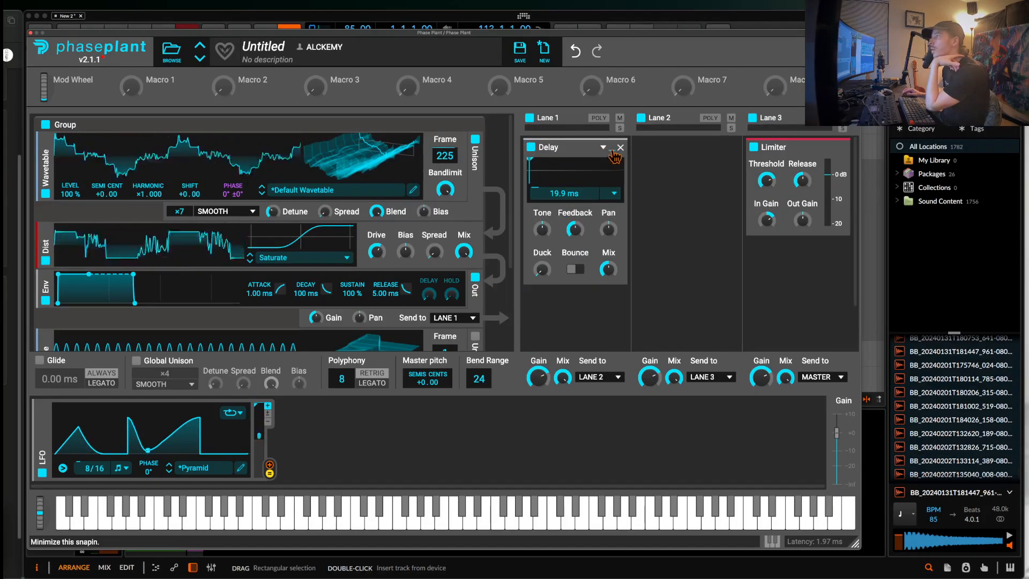
left_click(615, 156)
Add a Distortion with an 11% mix and a second Delay of 31.7 ms below it in Lane 1, and collapse that Delay
left_click(538, 212)
left_click(545, 343)
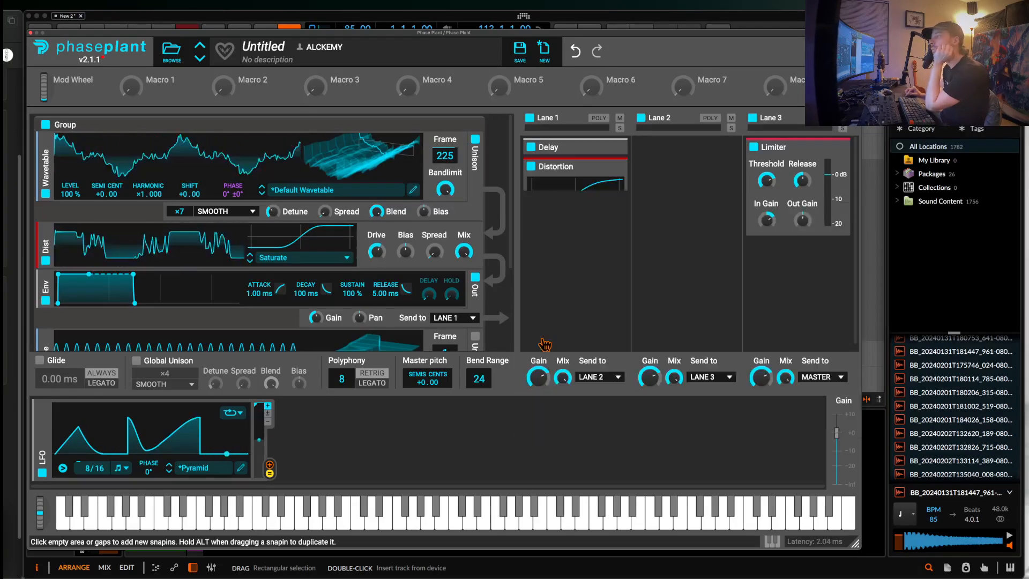
left_click(545, 342)
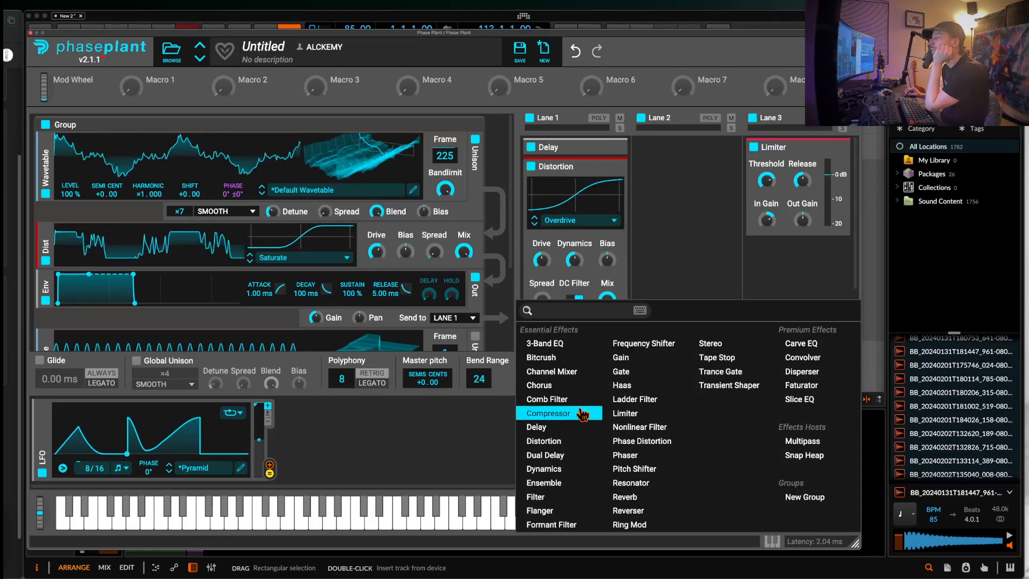
left_click(567, 427)
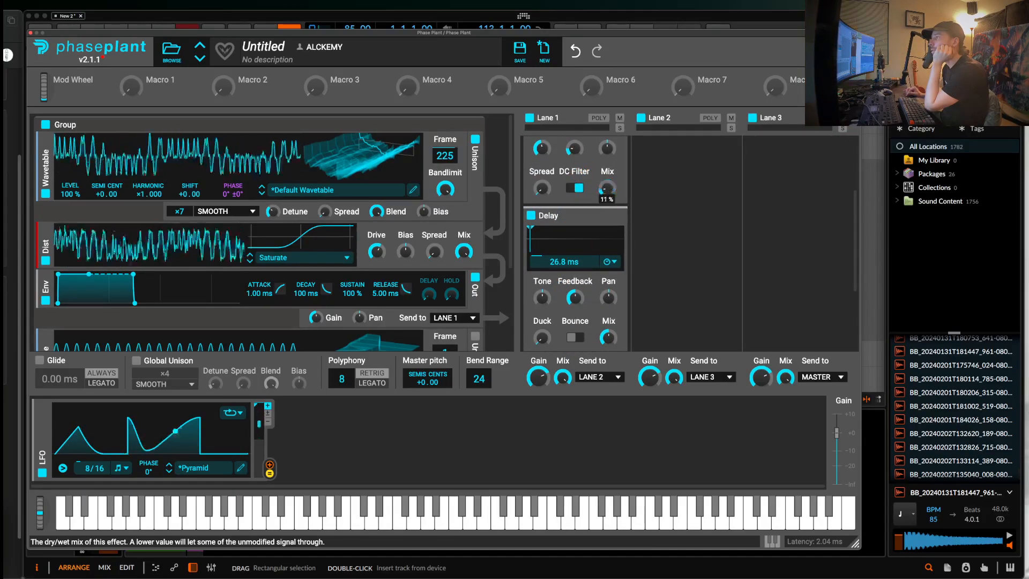
left_click_drag(572, 262, 572, 259)
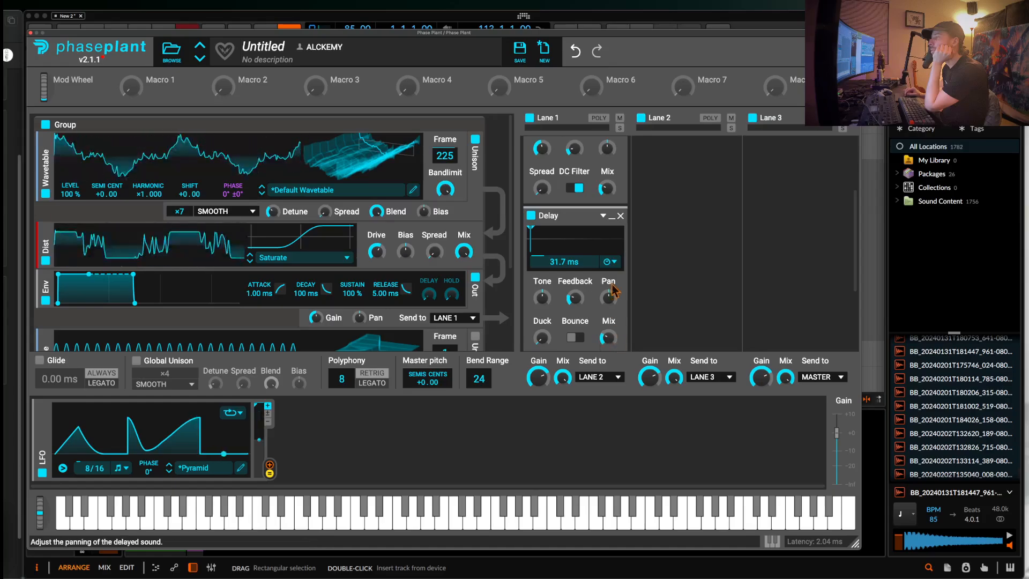
left_click(611, 215)
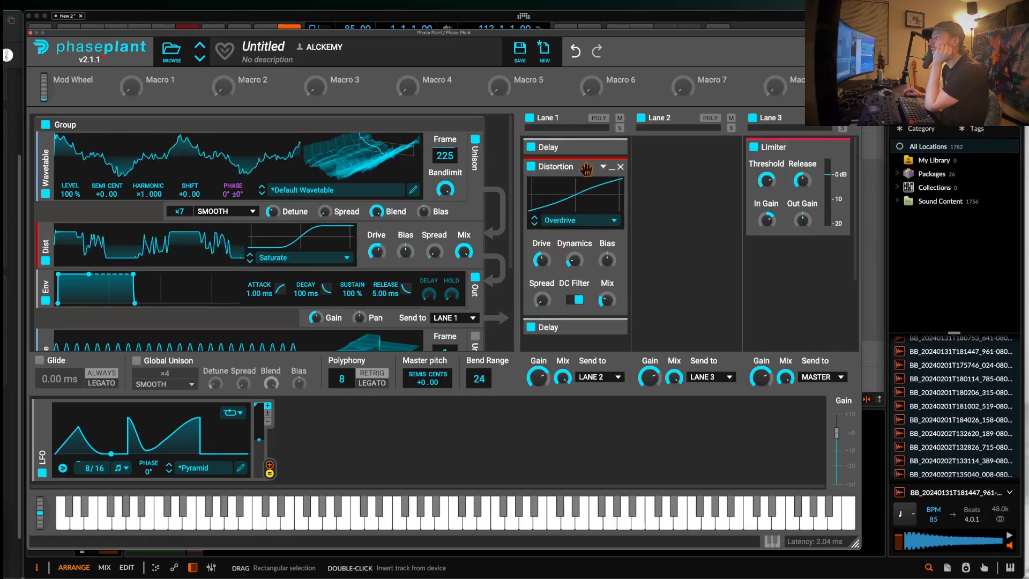
Expand the first Delay in Lane 1 and set its feedback to 28%
left_click(612, 149)
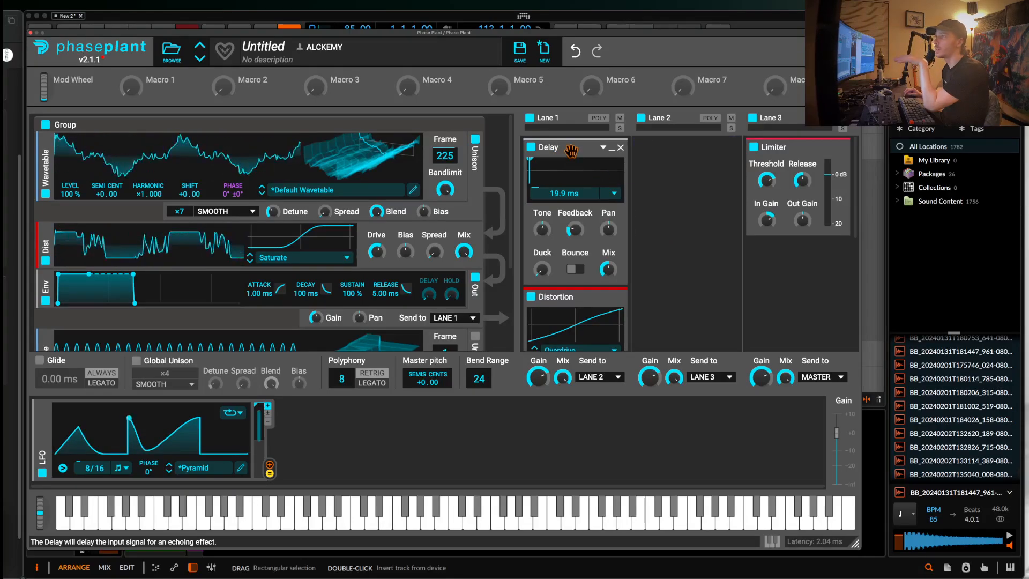
left_click_drag(575, 230, 575, 217)
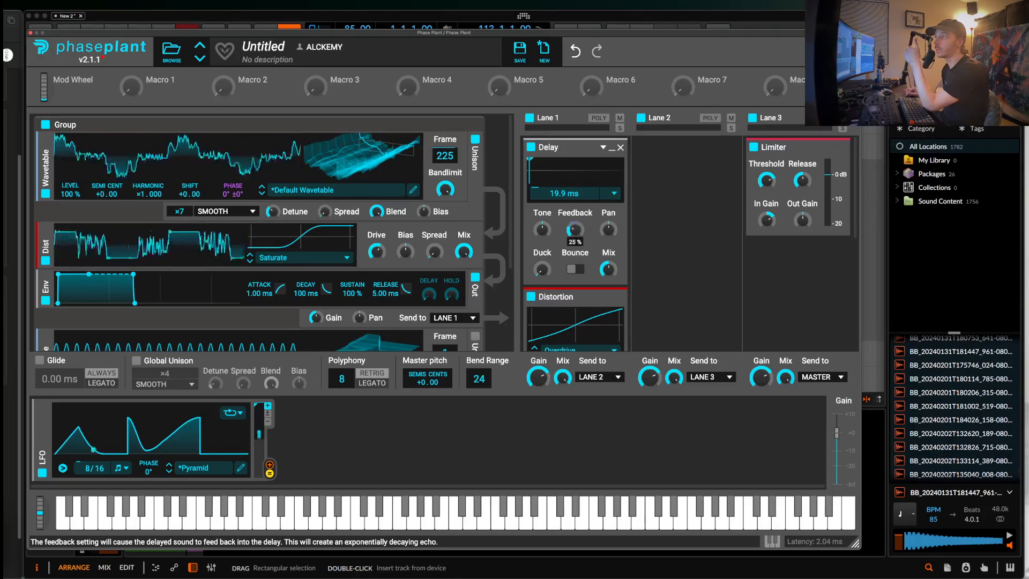
Try a Transient Shaper in Lane 2, move it below the limiter in Lane 3, and remove it
left_click(663, 200)
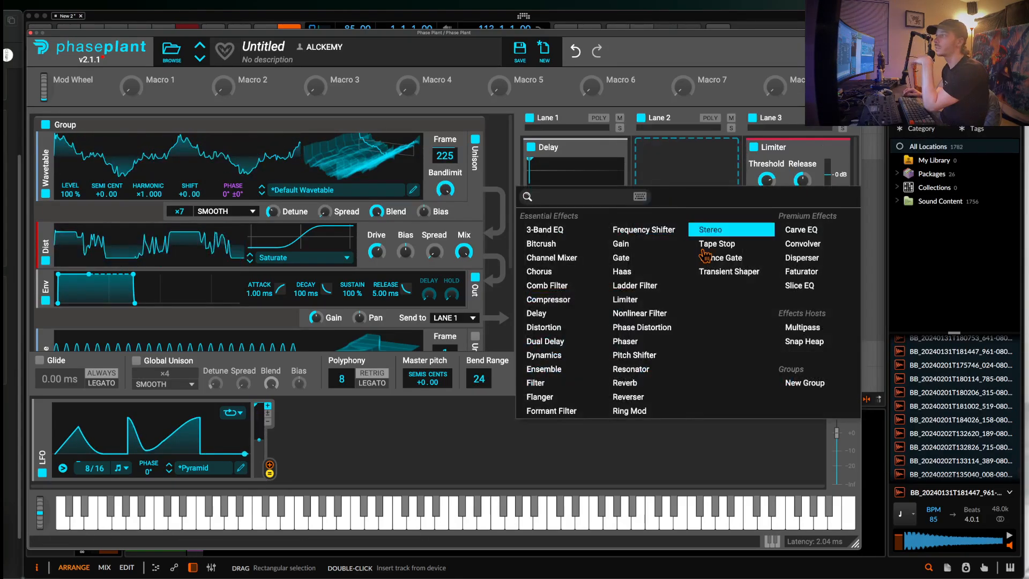
left_click(747, 273)
left_click(706, 244)
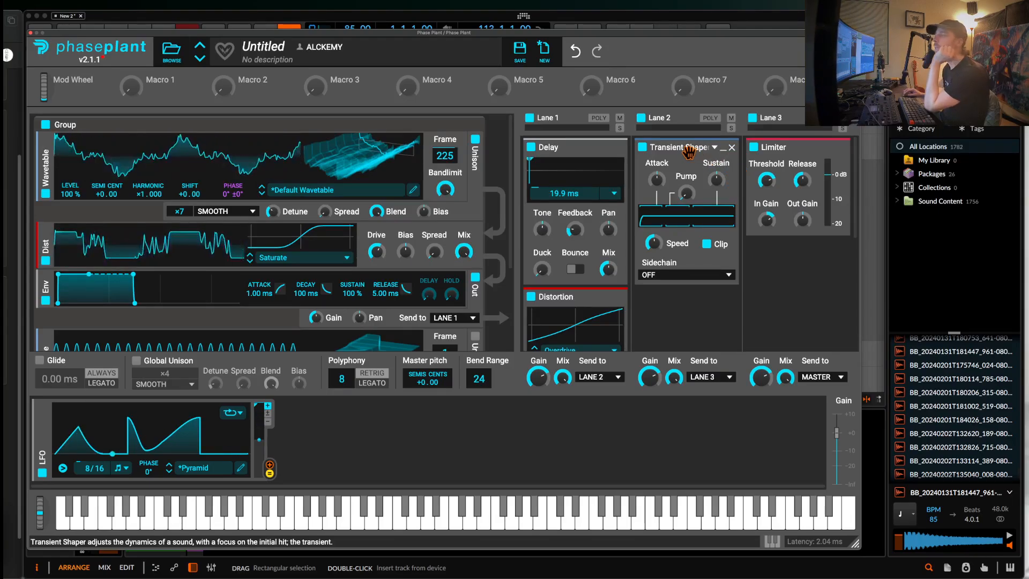
left_click_drag(678, 152, 766, 243)
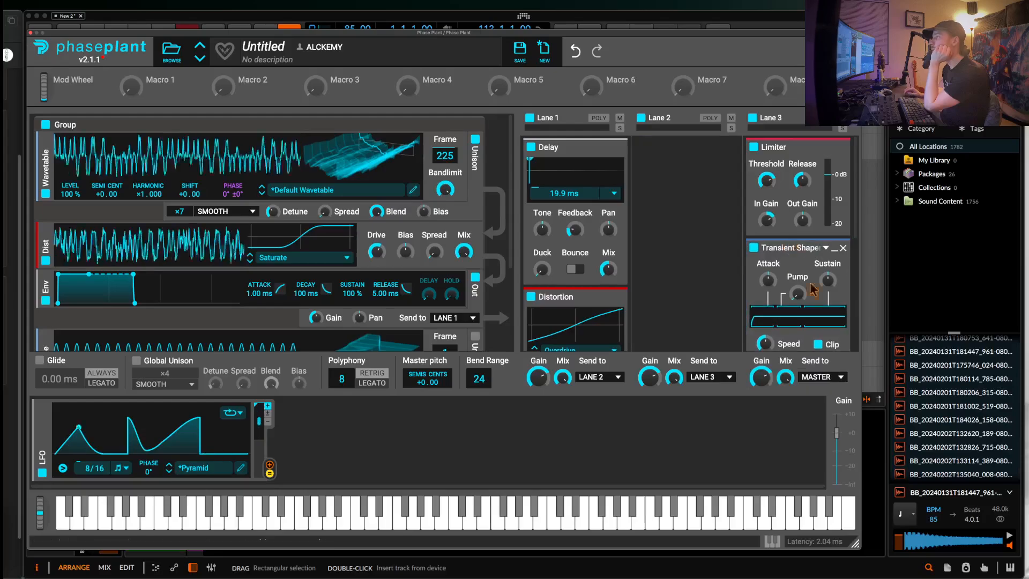
scroll(796, 251, "down", 2)
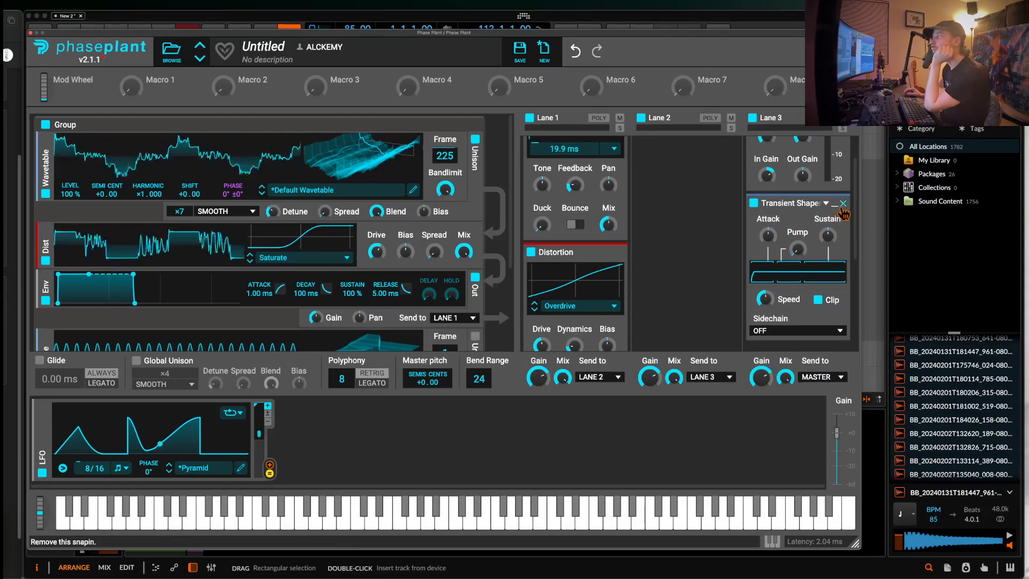
left_click(842, 207)
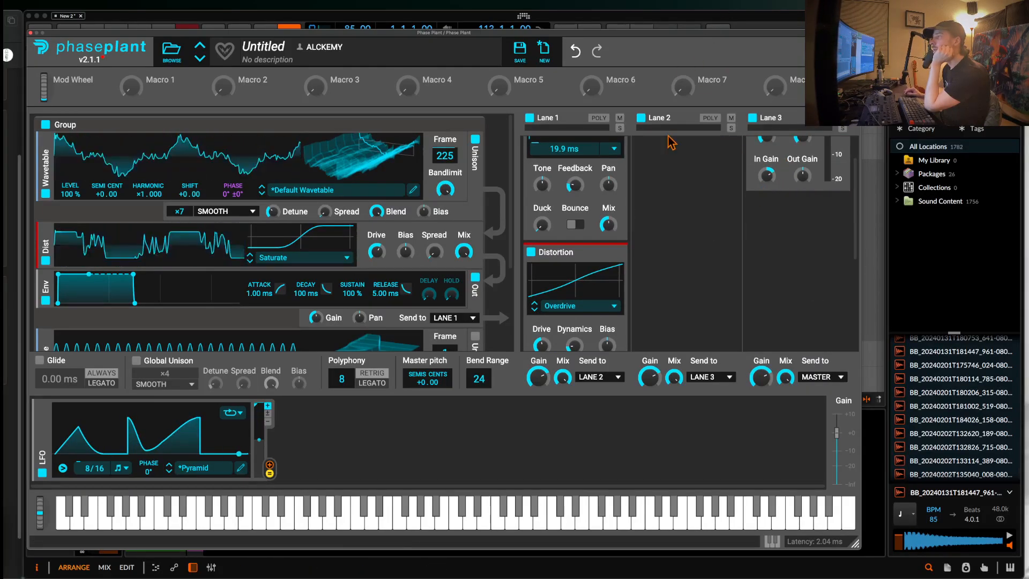
scroll(680, 166, "up", 2)
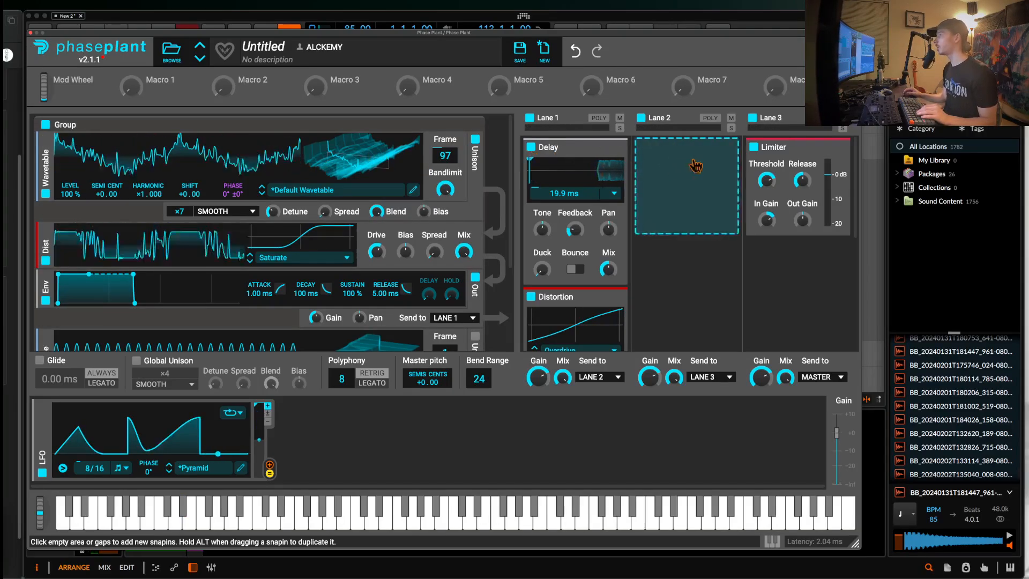
left_click(643, 171)
left_click(754, 252)
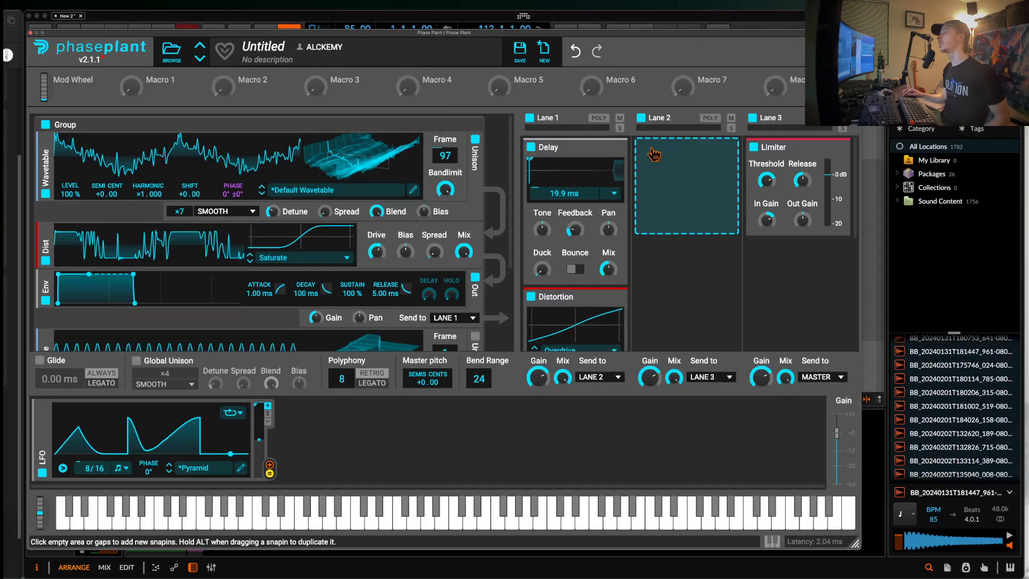
Close the Phase Plant window and insert the Fuse Compressor plug-in after Phase Plant in the Bitwig device chain
left_click(31, 33)
left_click(344, 482)
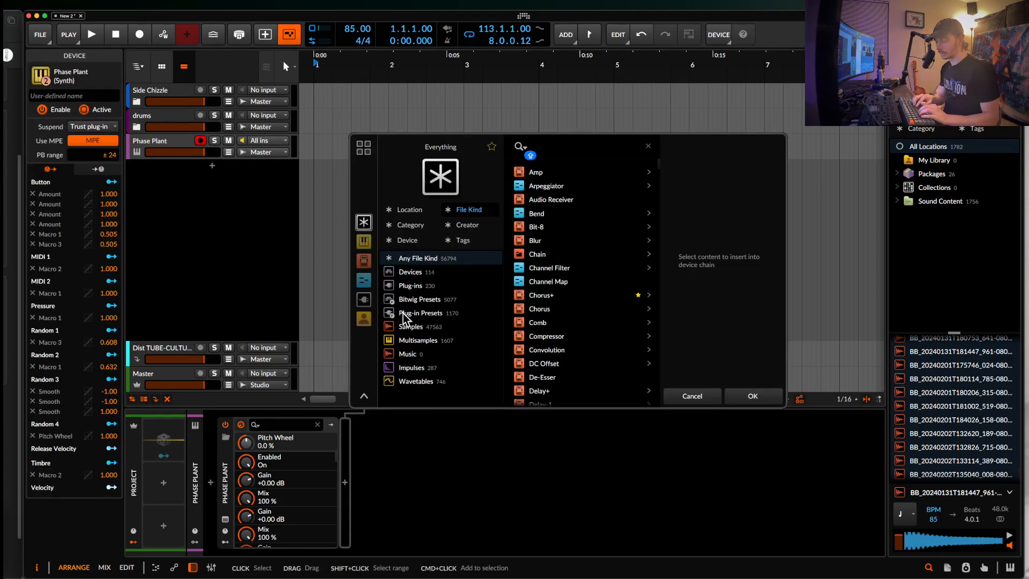
type("FUSE")
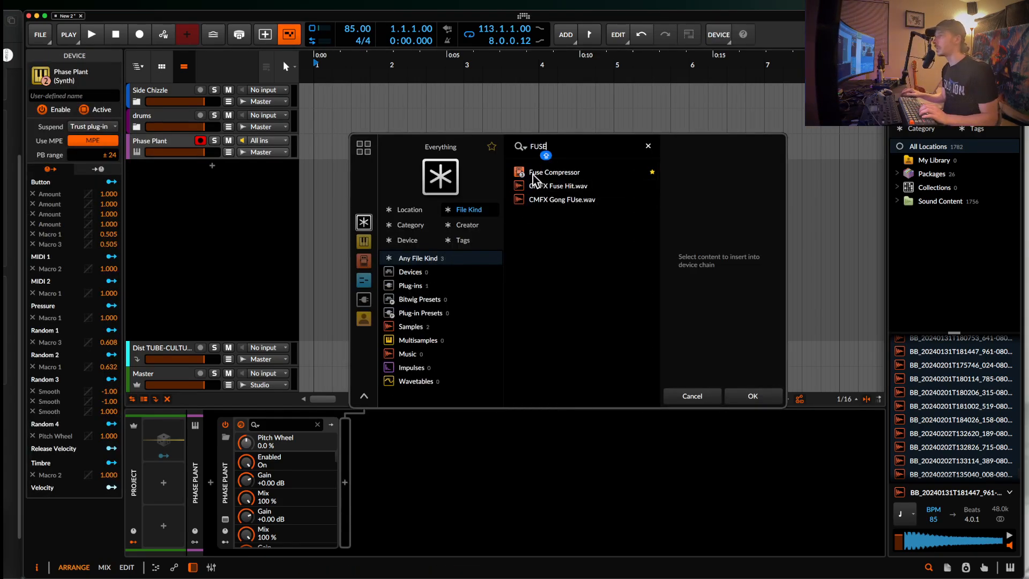
left_click(554, 172)
left_click(752, 396)
left_click(515, 142)
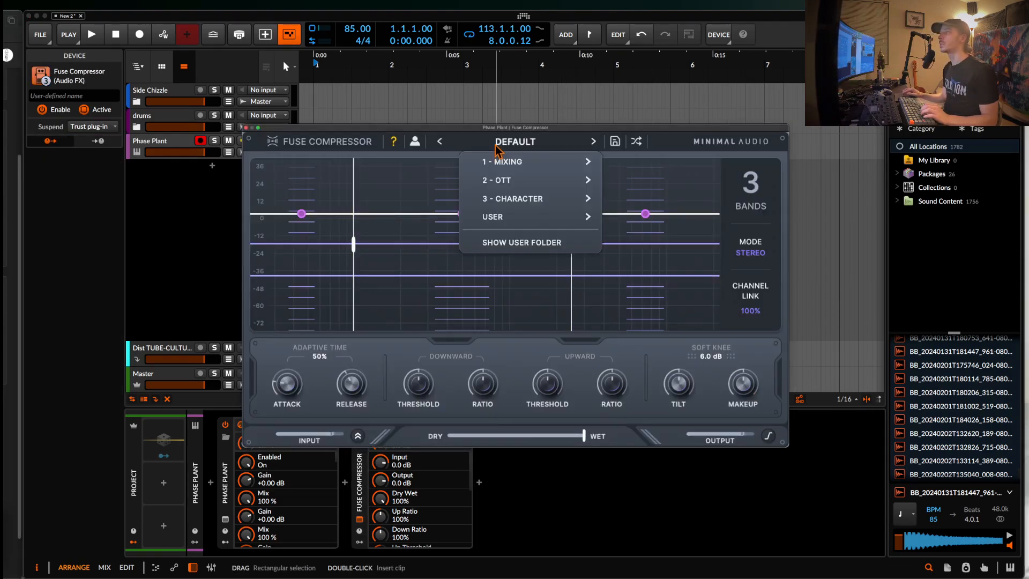
mouse_move(511, 167)
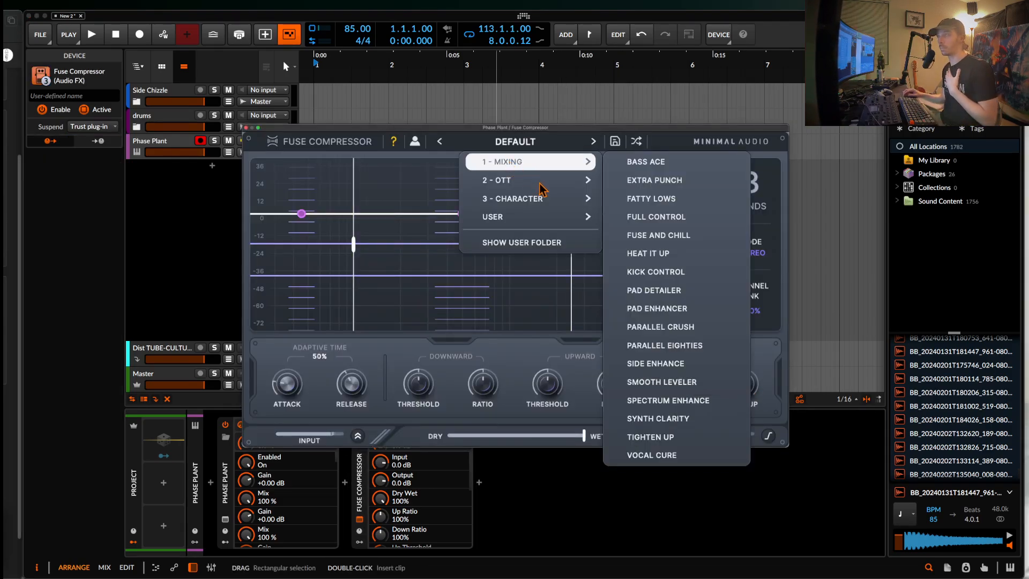
mouse_move(547, 185)
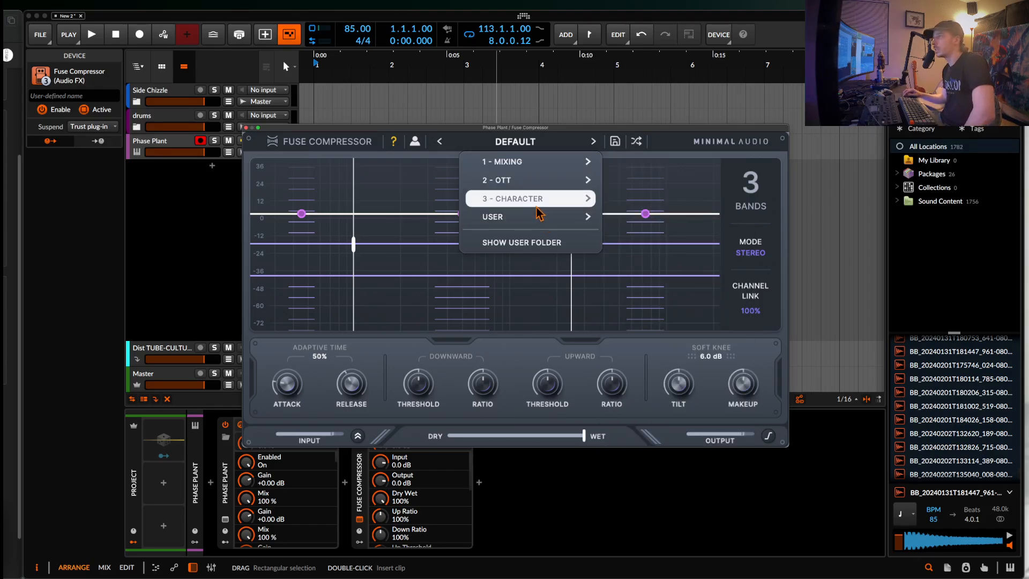
mouse_move(591, 201)
left_click(689, 180)
Set the Fuse Compressor to 6 bands and turn on its output clipping
left_click(751, 182)
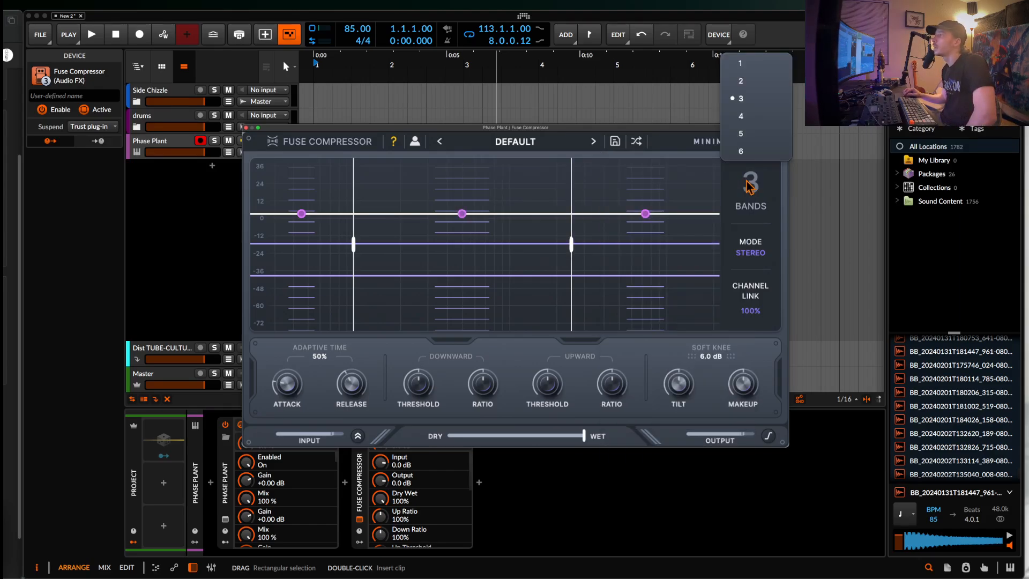
left_click(745, 149)
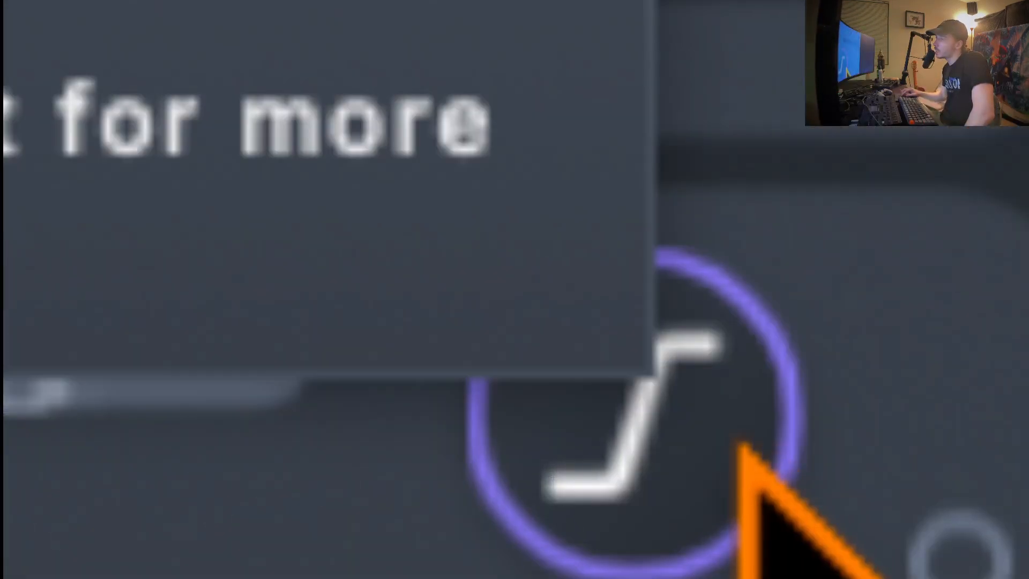
left_click(741, 446)
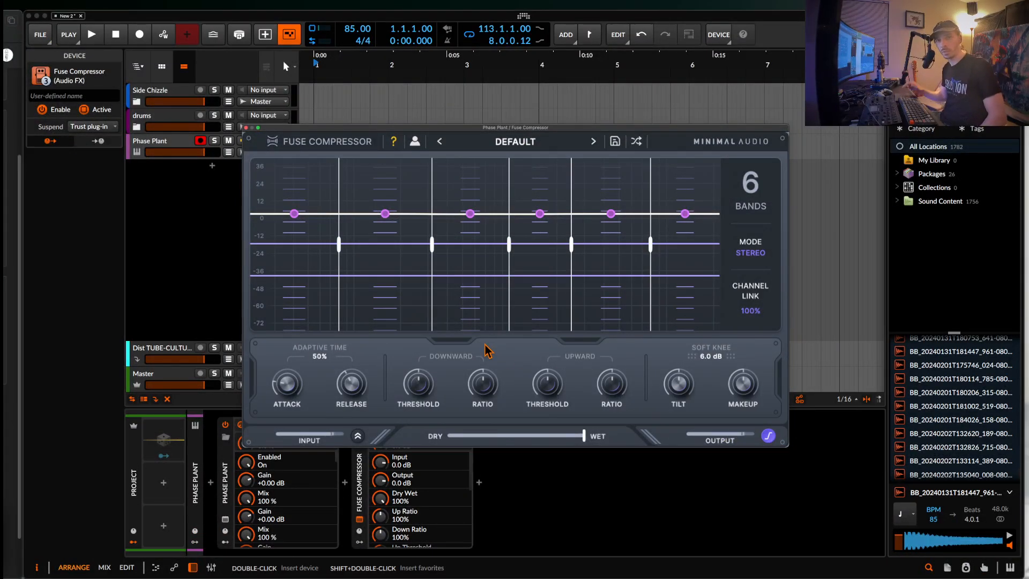
Raise the compressor's downward and upward thresholds, set the downward ratio to 146% and the upward ratio to 143%, and close its window
left_click_drag(429, 381, 425, 352)
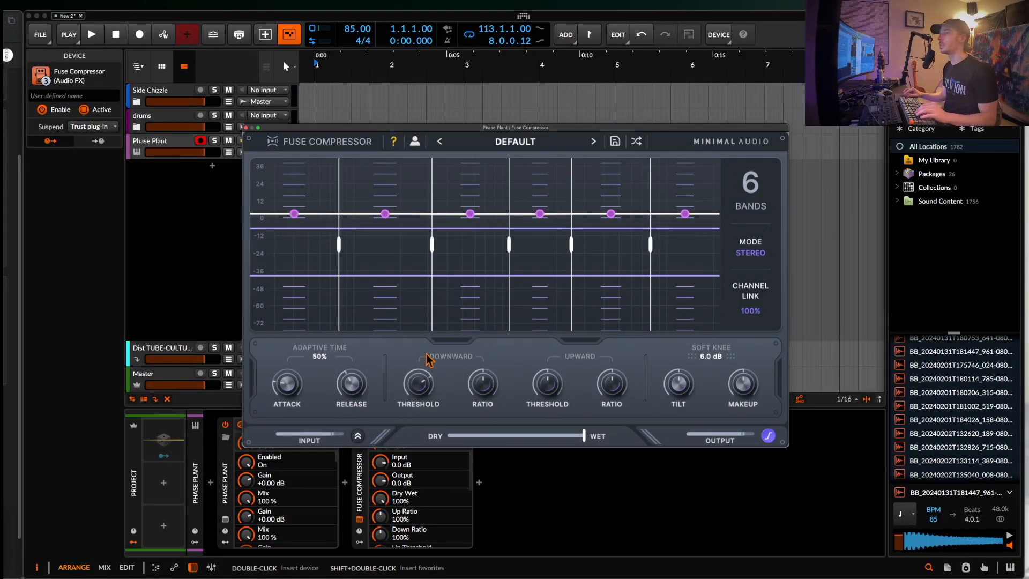
left_click_drag(484, 374, 486, 355)
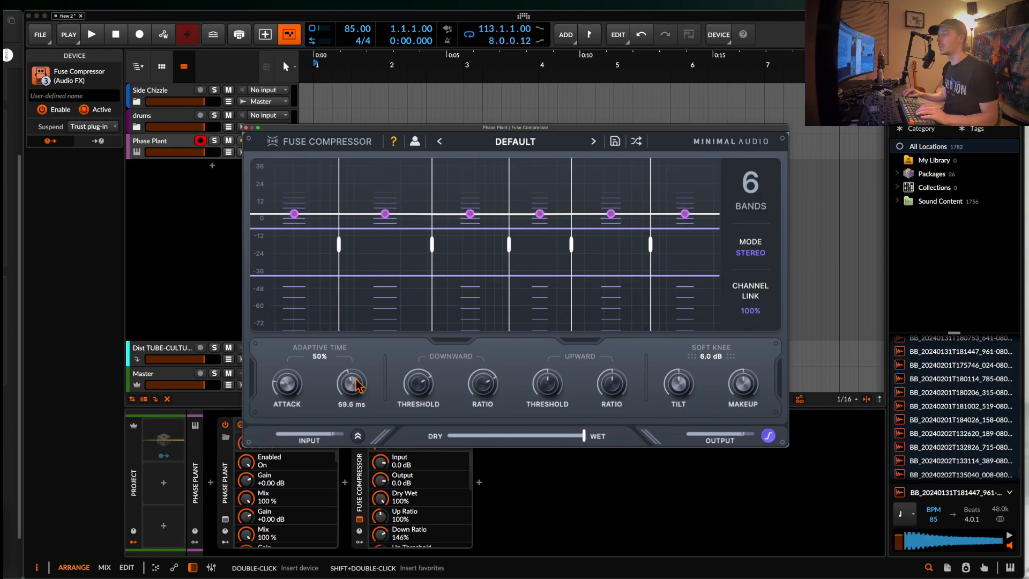
left_click_drag(531, 394, 553, 369)
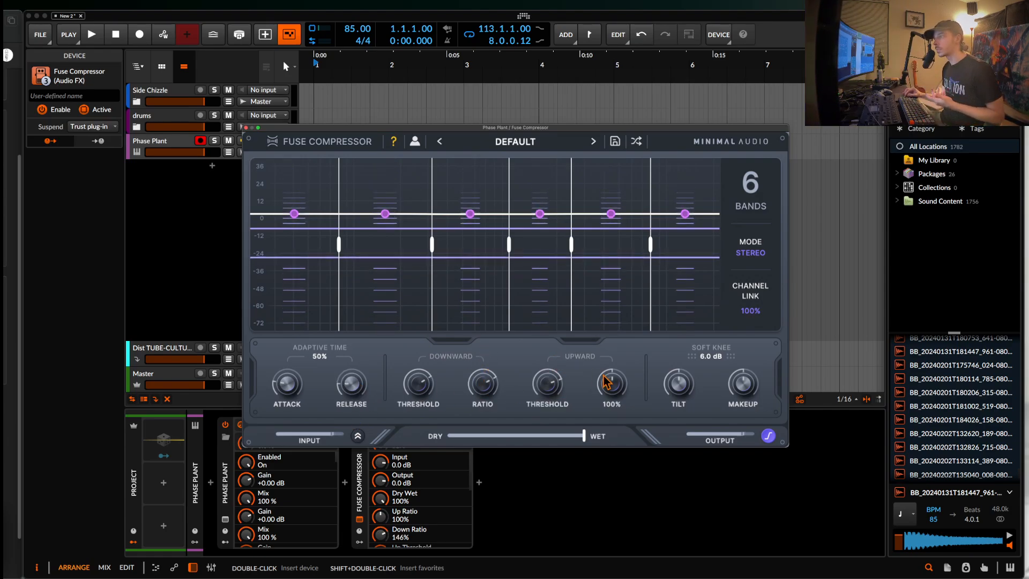
left_click_drag(611, 382, 607, 353)
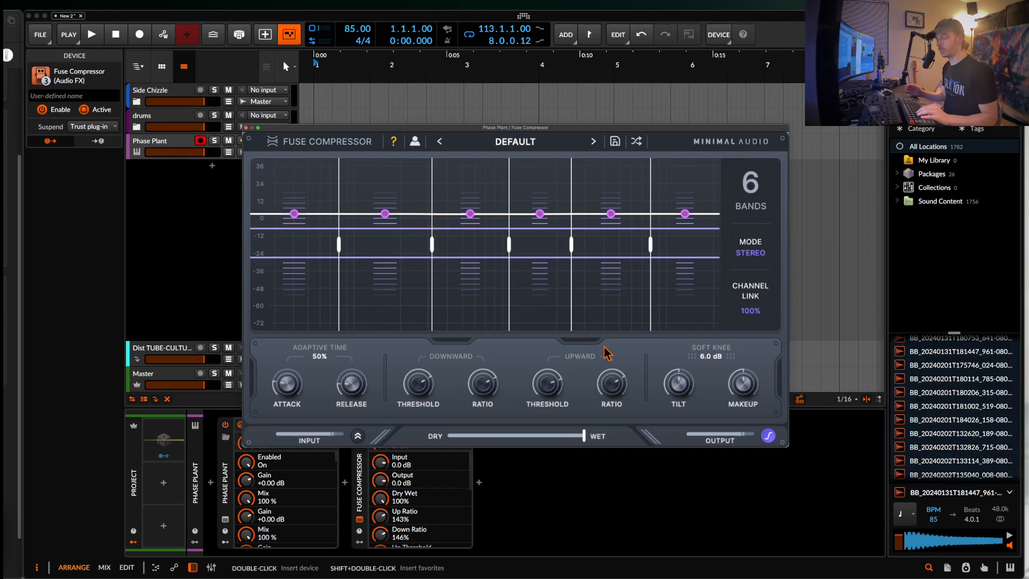
left_click(246, 127)
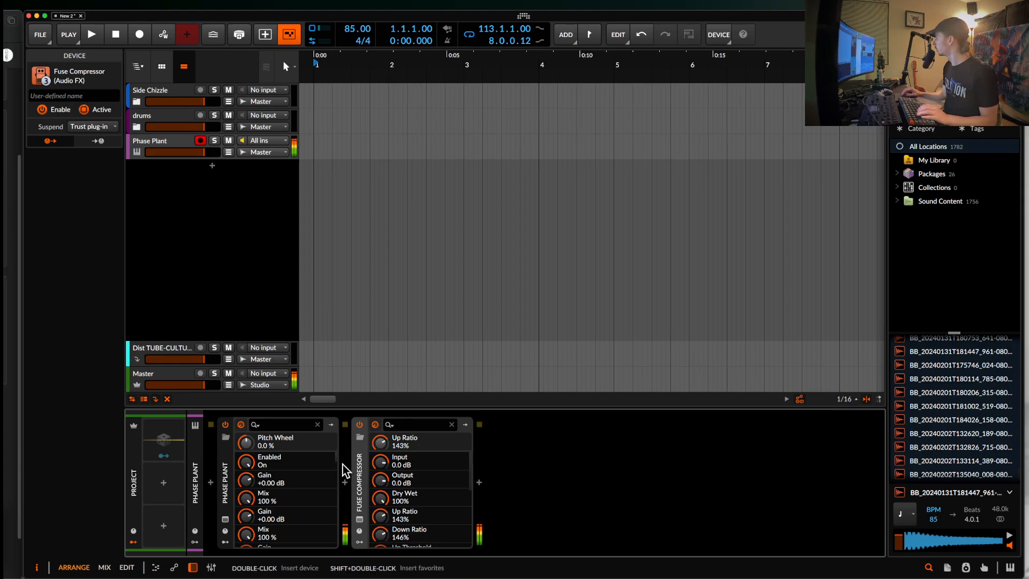
Open Phase Plant and reshape the LFO into a decay from 100% to zero at 2/16, followed by a bump about 25% high
left_click(225, 519)
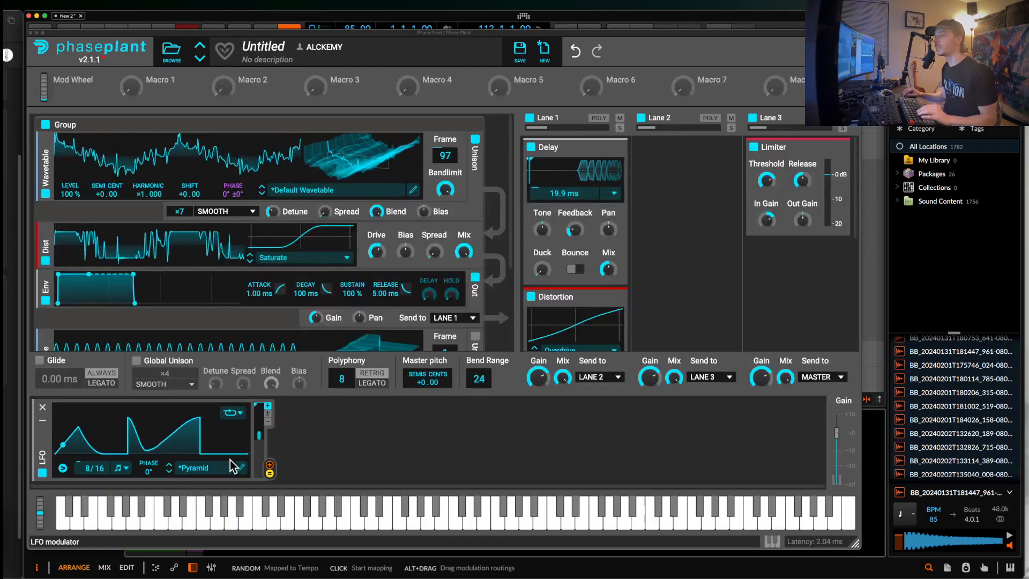
left_click(108, 434)
left_click_drag(263, 276, 174, 116)
left_click_drag(435, 217, 435, 451)
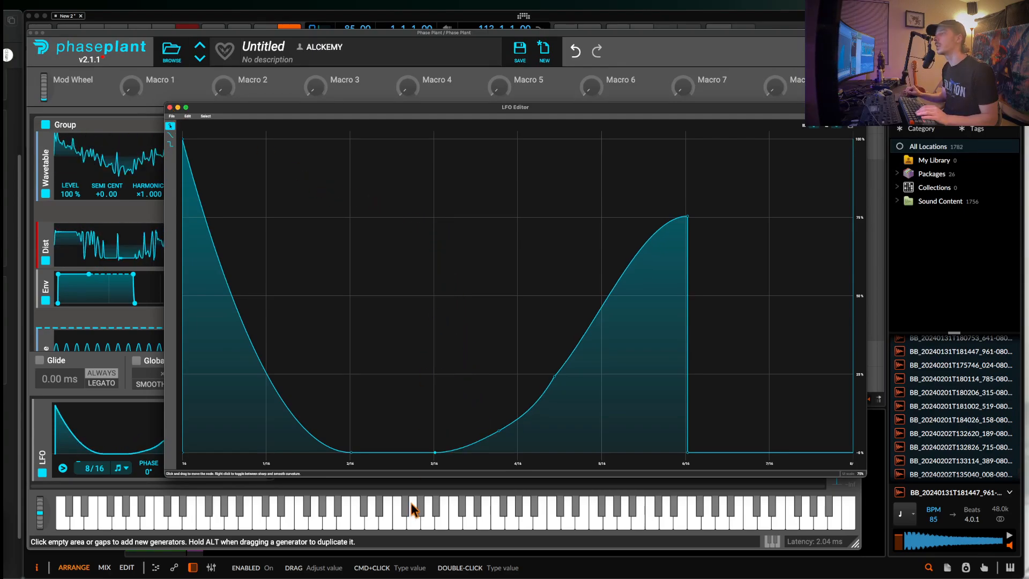
left_click_drag(687, 217, 674, 451)
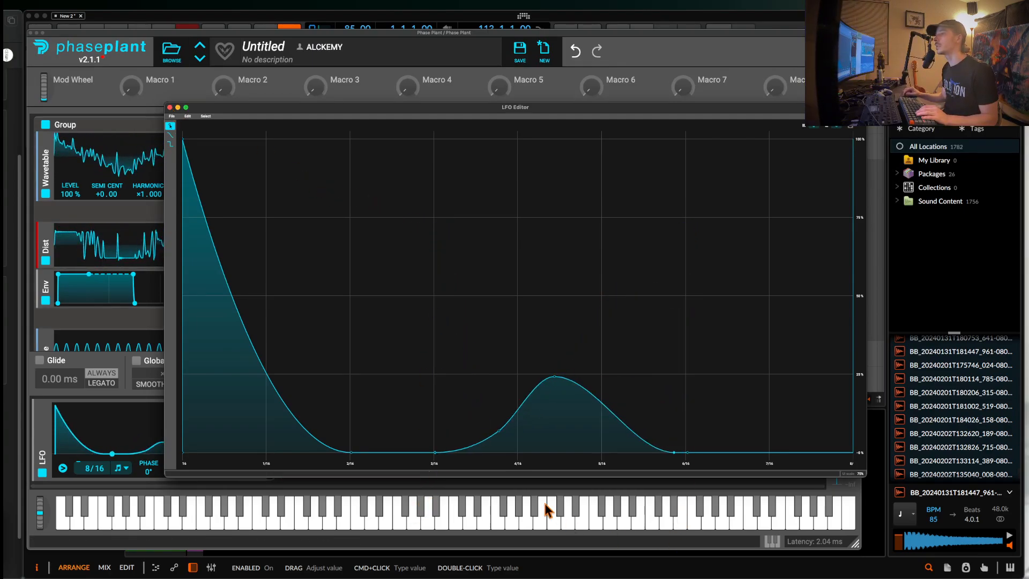
left_click(170, 108)
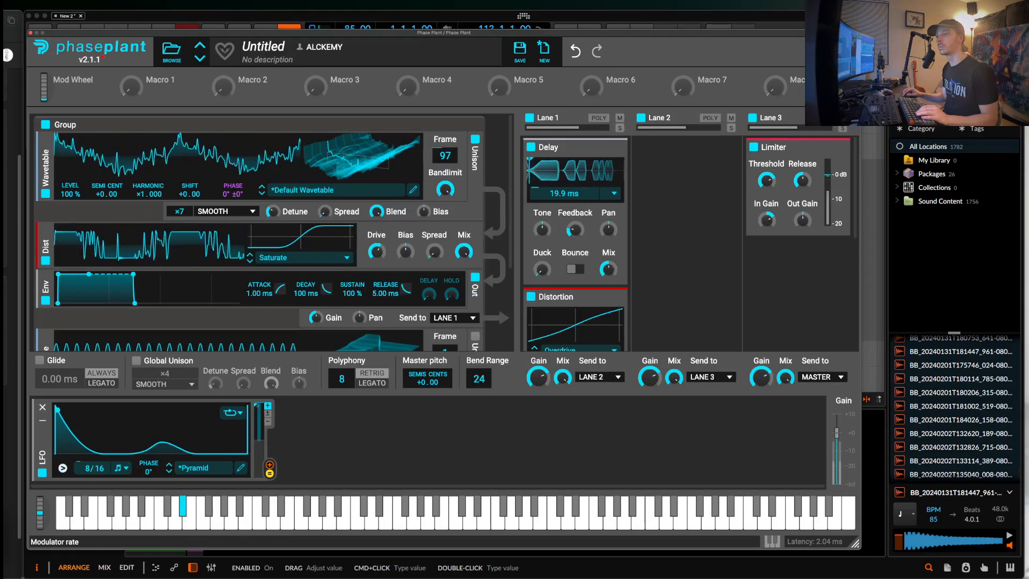
Set the LFO rate to 18/16 and the first Wavetable's level to 0%, and modulate that level with the LFO by 100%
mouse_move(95, 468)
left_mouse_down()
mouse_move(94, 496)
mouse_move(94, 460)
mouse_move(95, 472)
left_mouse_up()
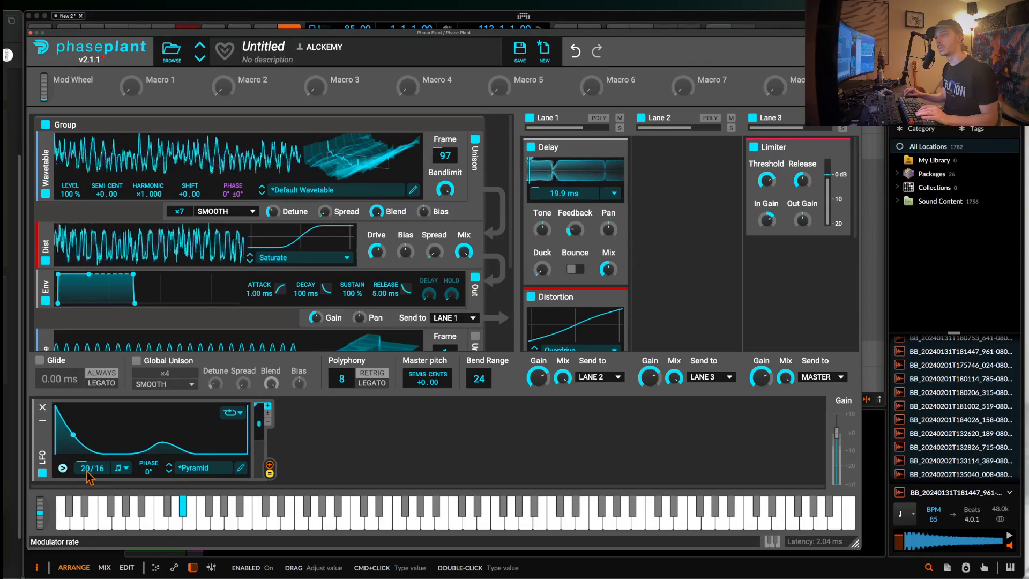
left_click_drag(94, 467, 94, 472)
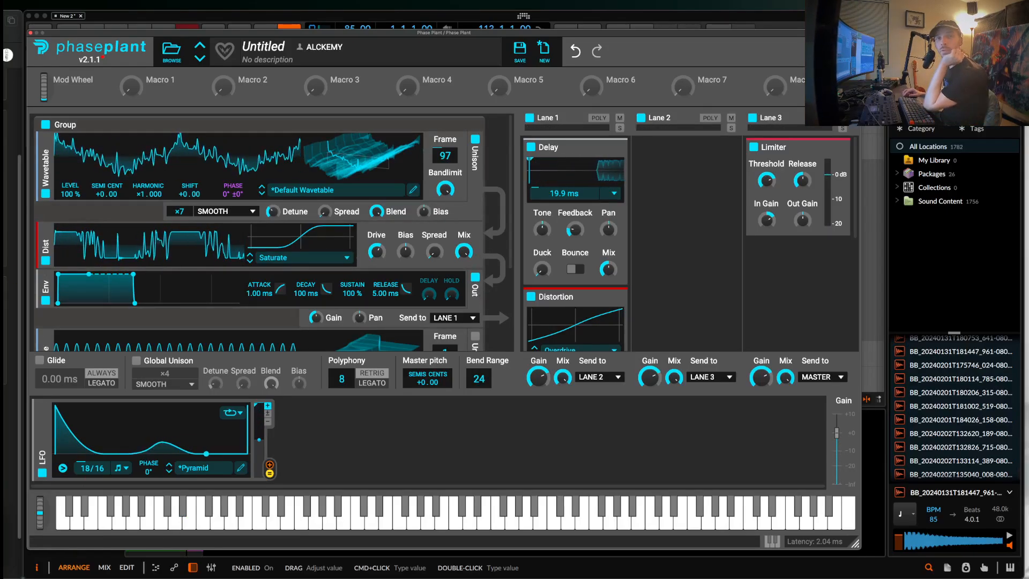
left_click(269, 466)
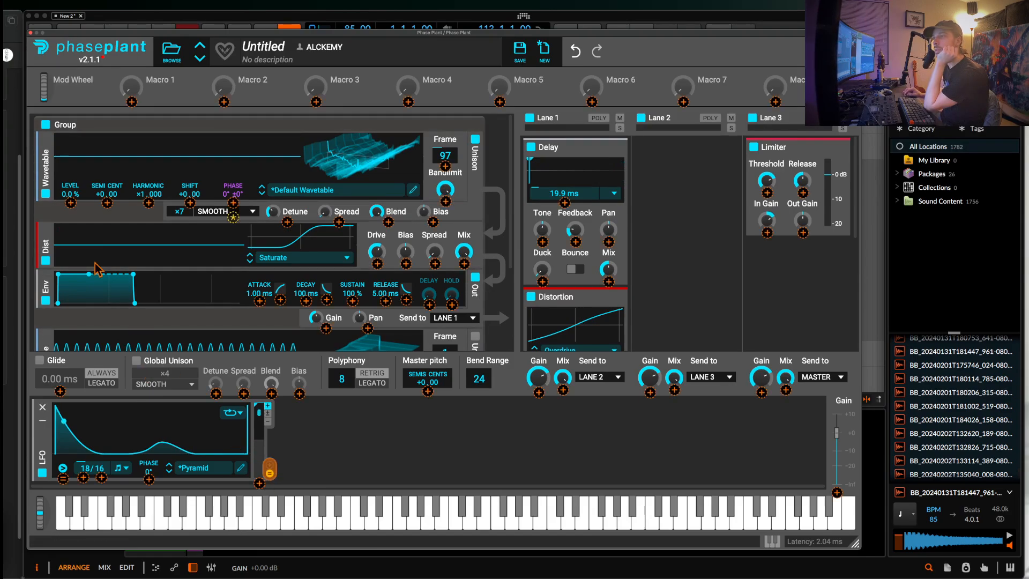
left_click_drag(80, 224, 69, 204)
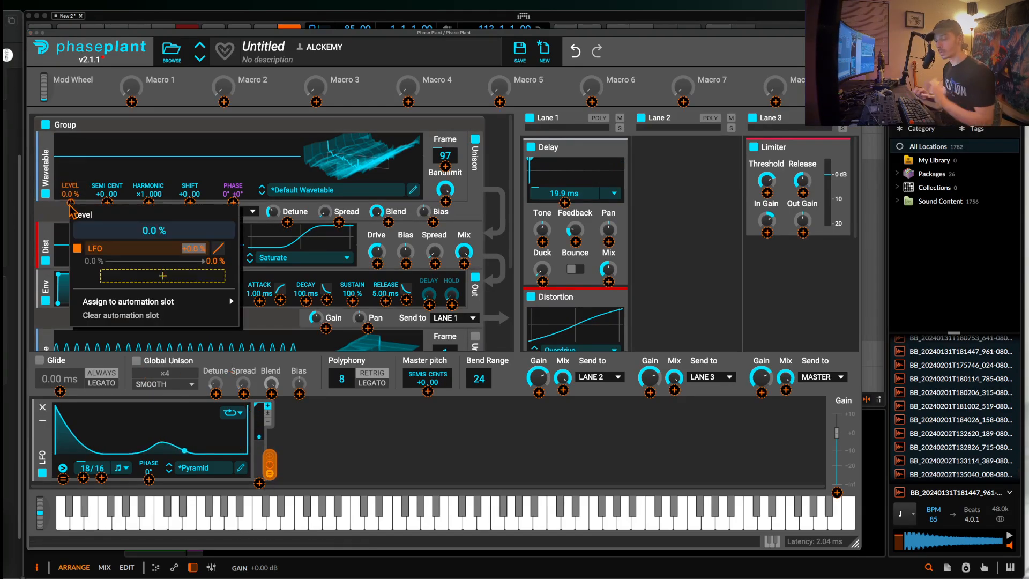
type("100")
key("Return")
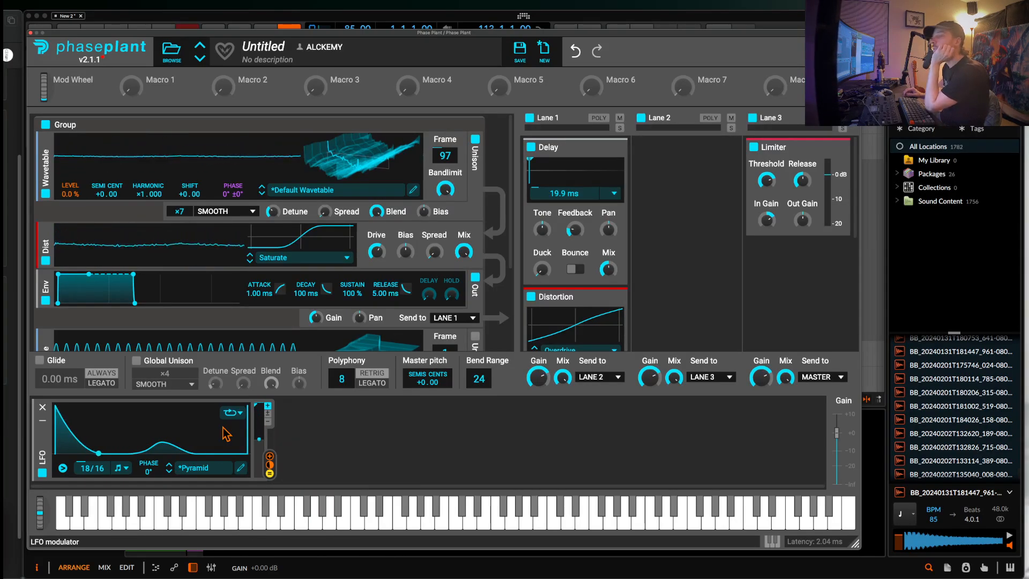
left_click_drag(270, 456, 71, 202)
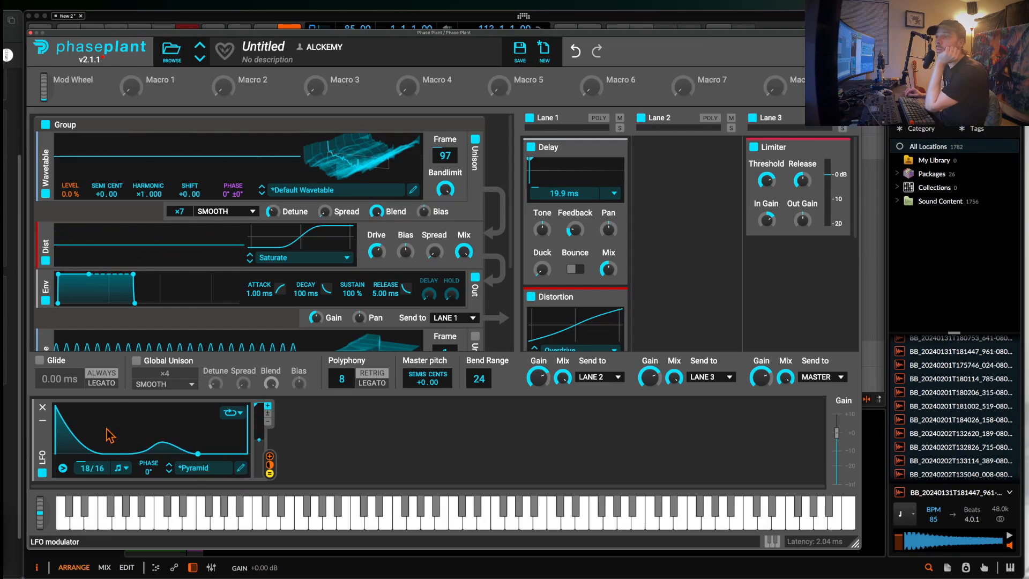
Replace the LFO with an LFO Table modulator and assign it to the first Wavetable's level
left_click(42, 407)
left_click(80, 413)
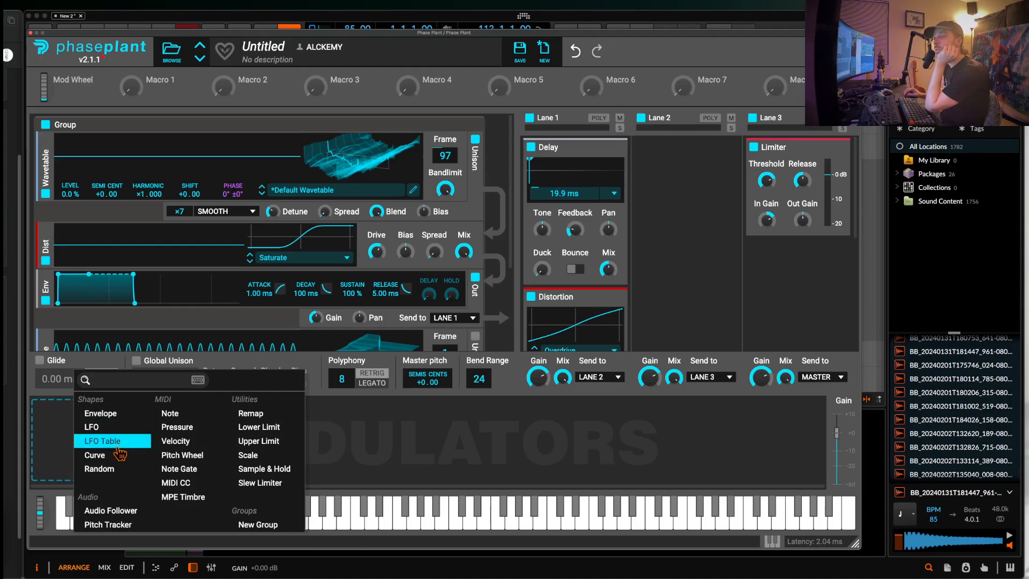
left_click(102, 440)
mouse_move(222, 448)
left_mouse_down()
mouse_move(221, 407)
mouse_move(221, 447)
left_mouse_up()
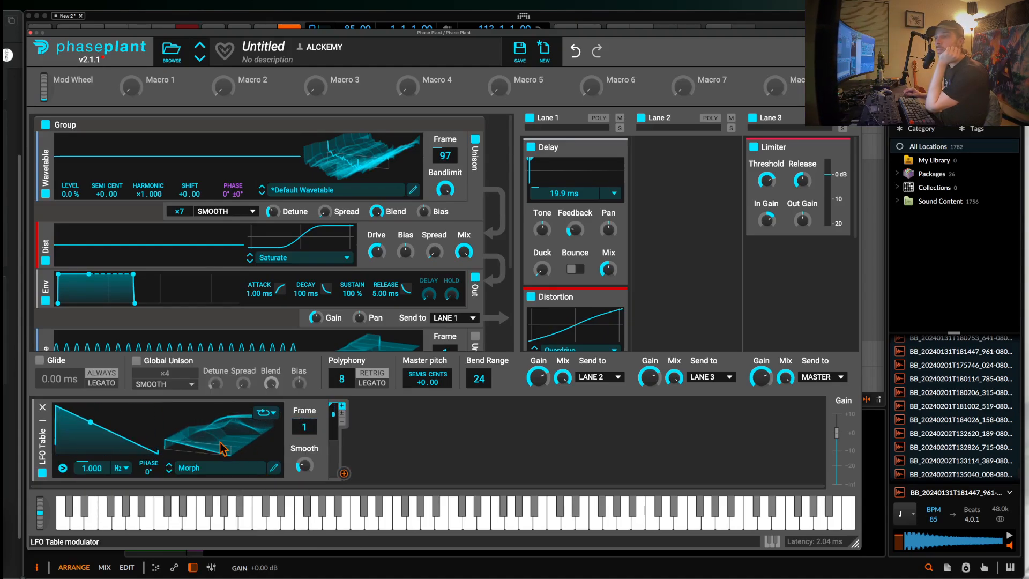
left_click_drag(344, 473, 376, 250)
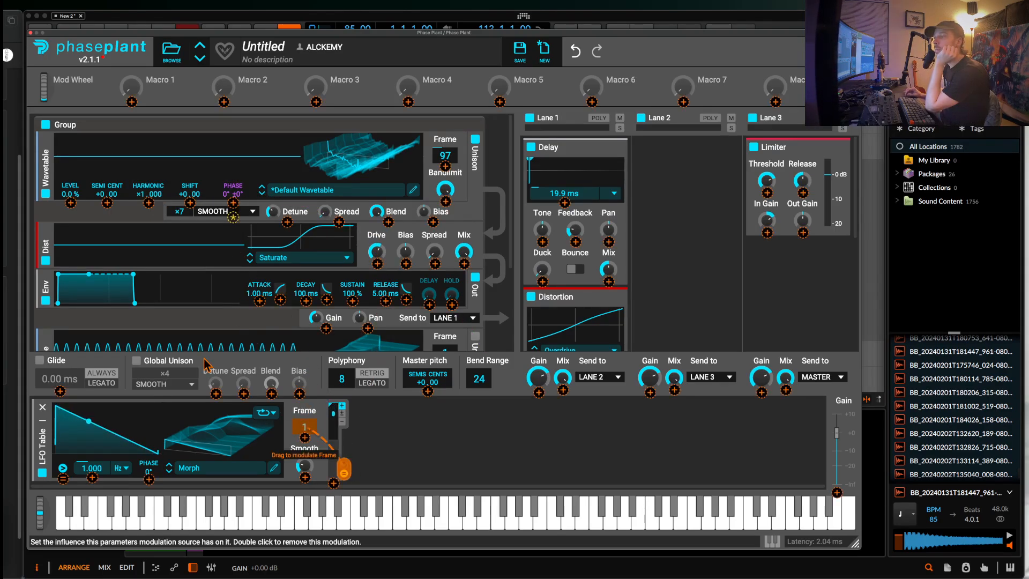
left_click_drag(345, 468, 72, 207)
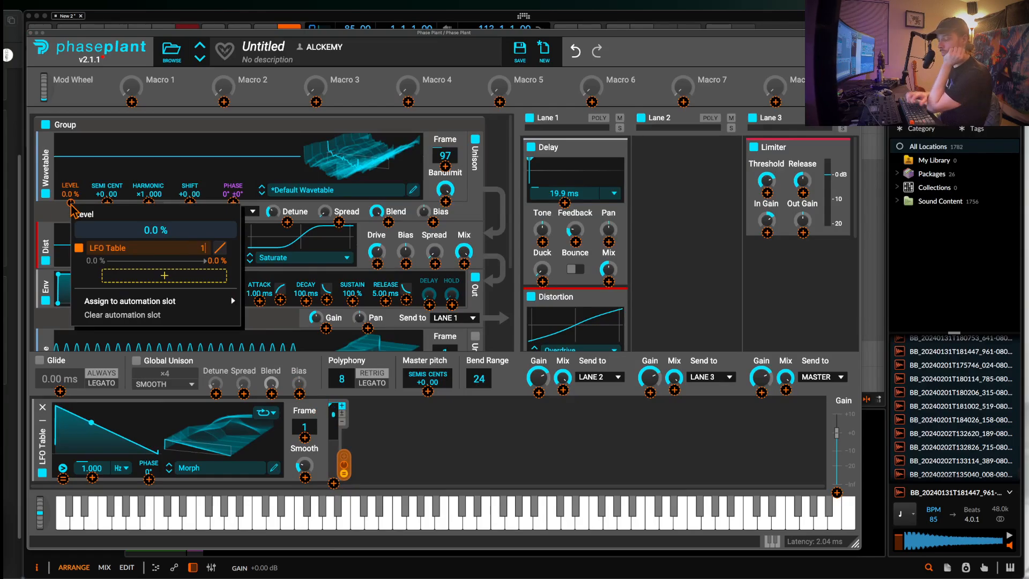
left_click(72, 207)
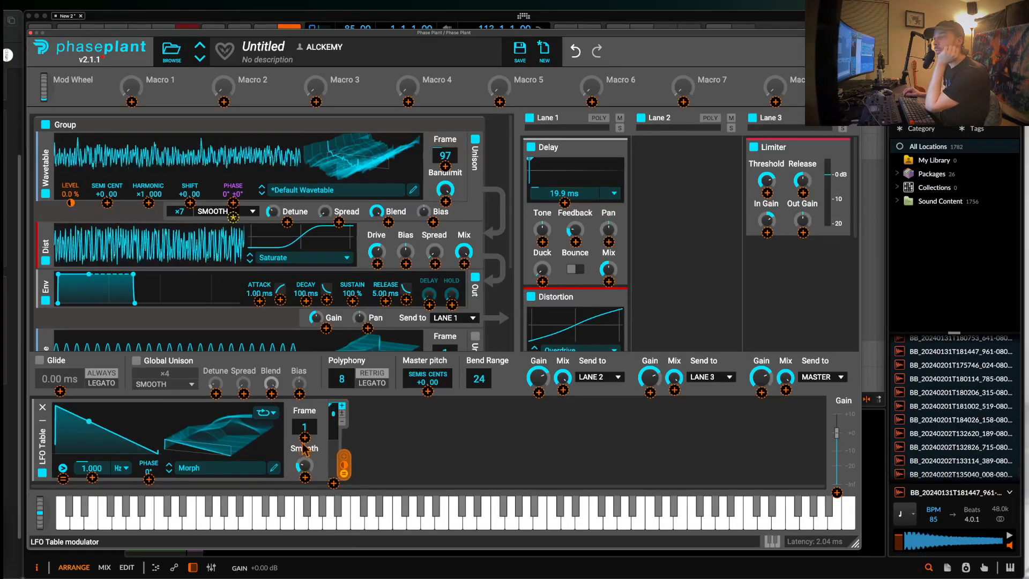
Set the LFO Table's frame to 40 and sync its rate to the song tempo at 4/16
left_click_drag(304, 431, 304, 410)
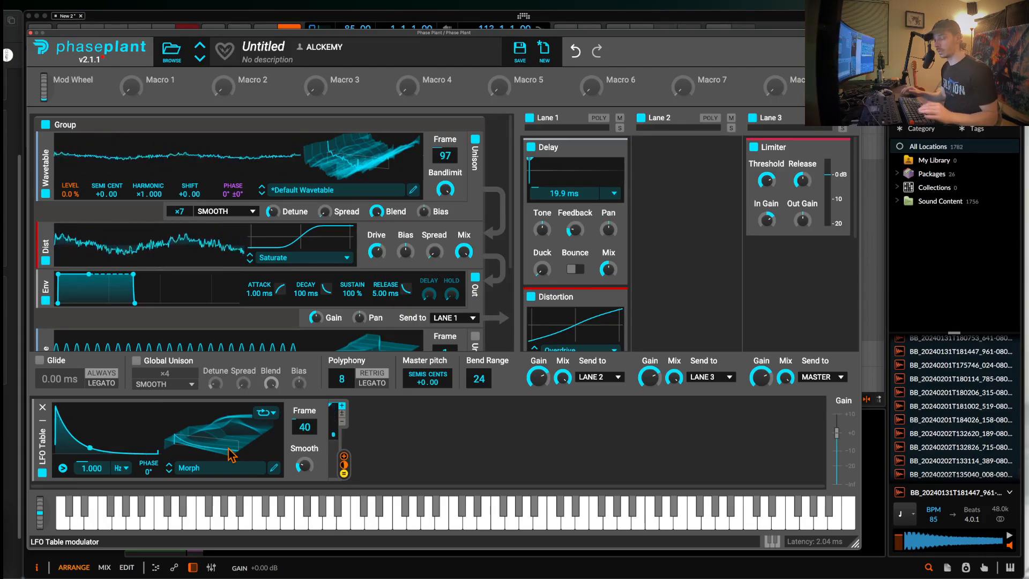
left_click(122, 468)
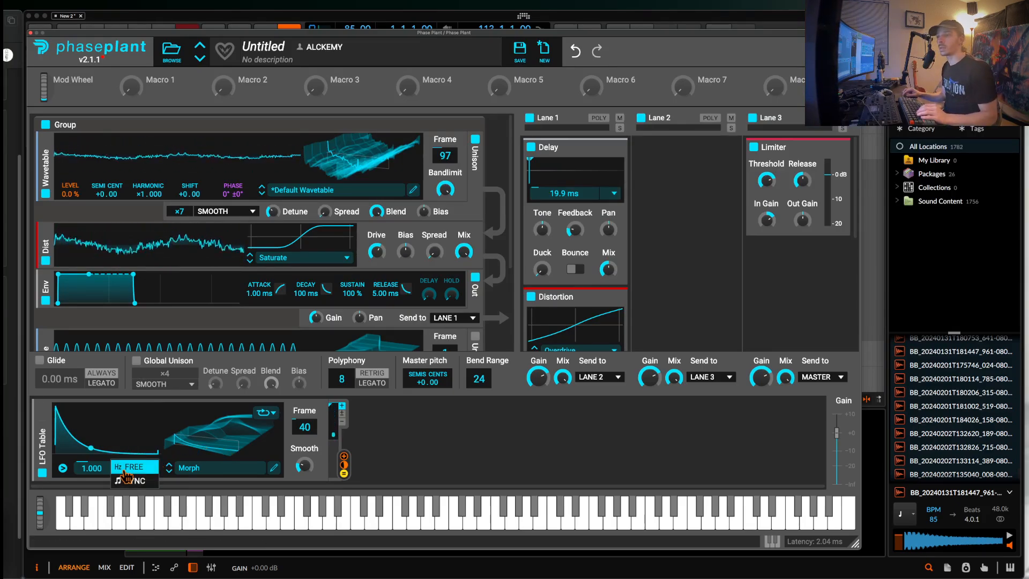
left_click(131, 489)
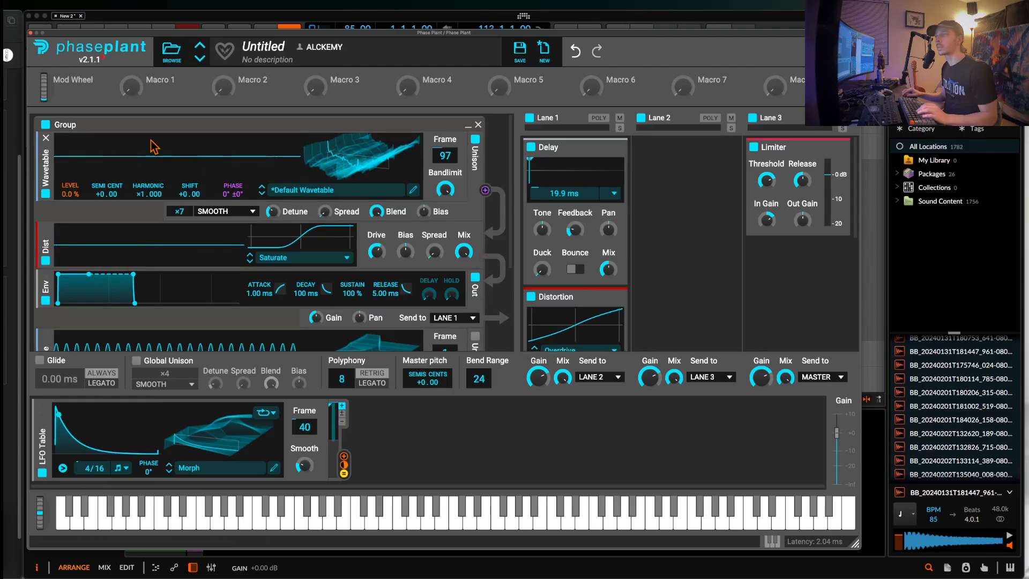
left_click_drag(260, 33, 272, 80)
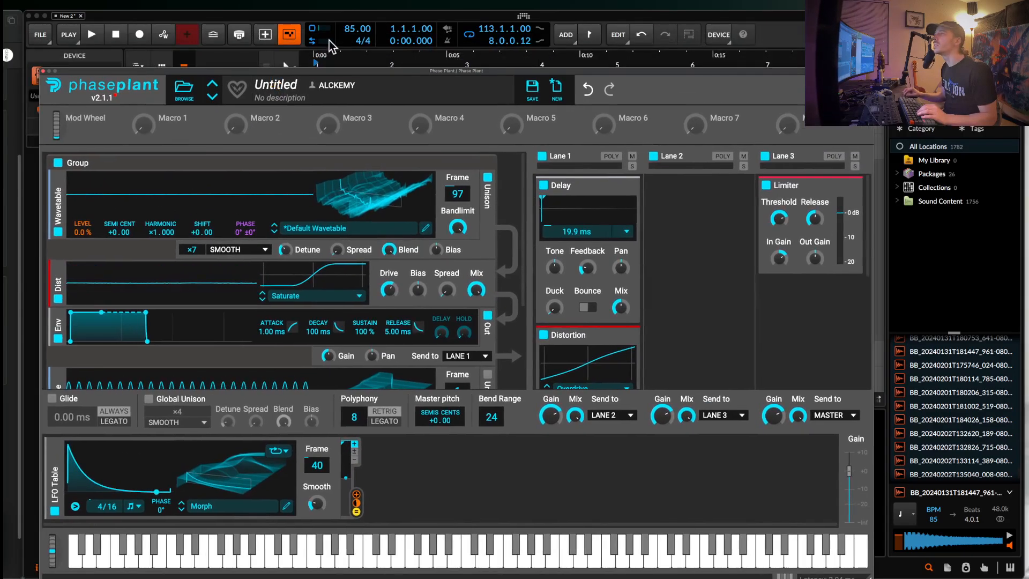
left_click_drag(354, 28, 312, 20)
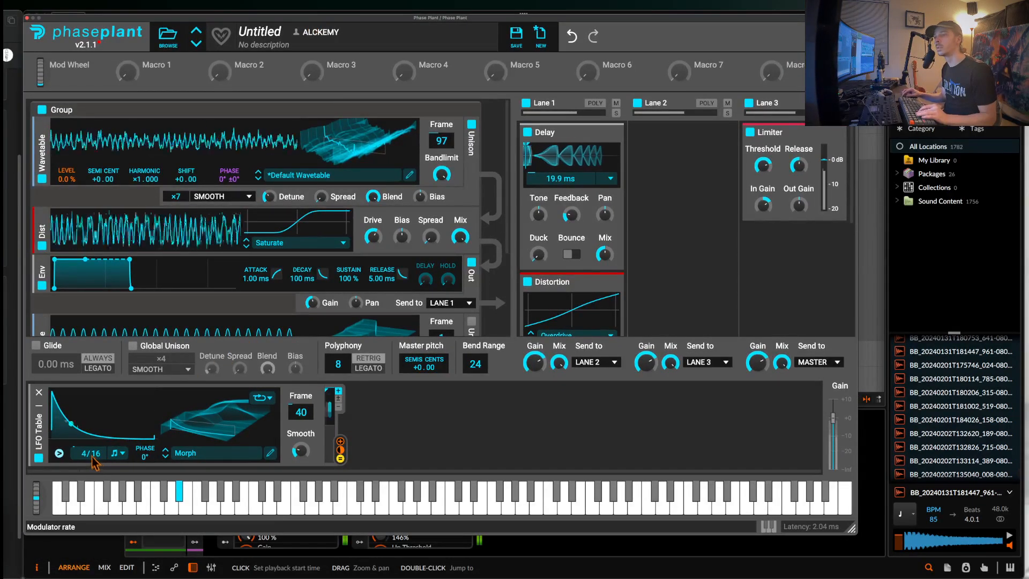
mouse_move(92, 453)
left_mouse_down()
mouse_move(92, 471)
mouse_move(92, 453)
left_mouse_up()
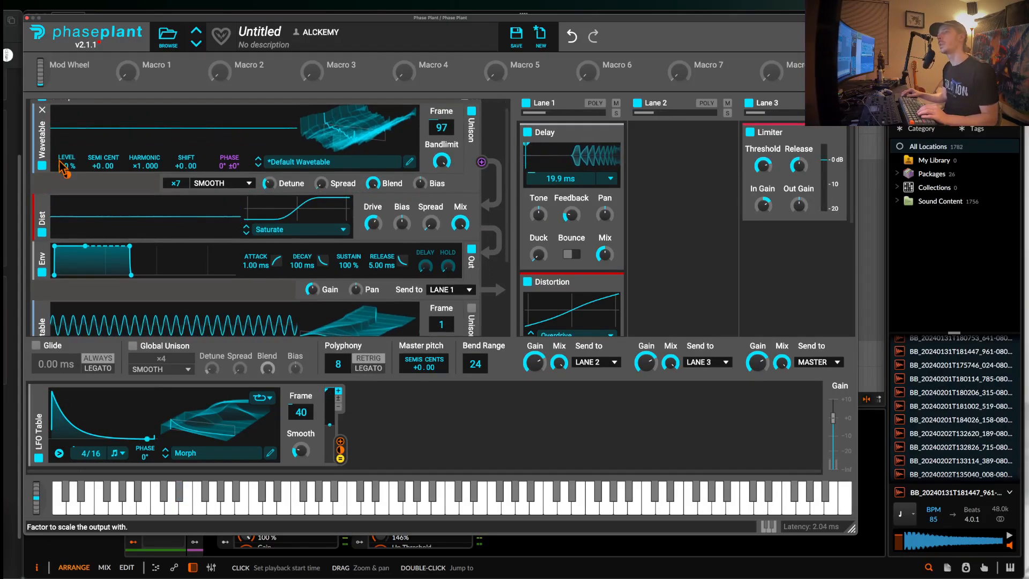
Add a new LFO modulator next to the LFO Table
scroll(80, 230, "down", 1)
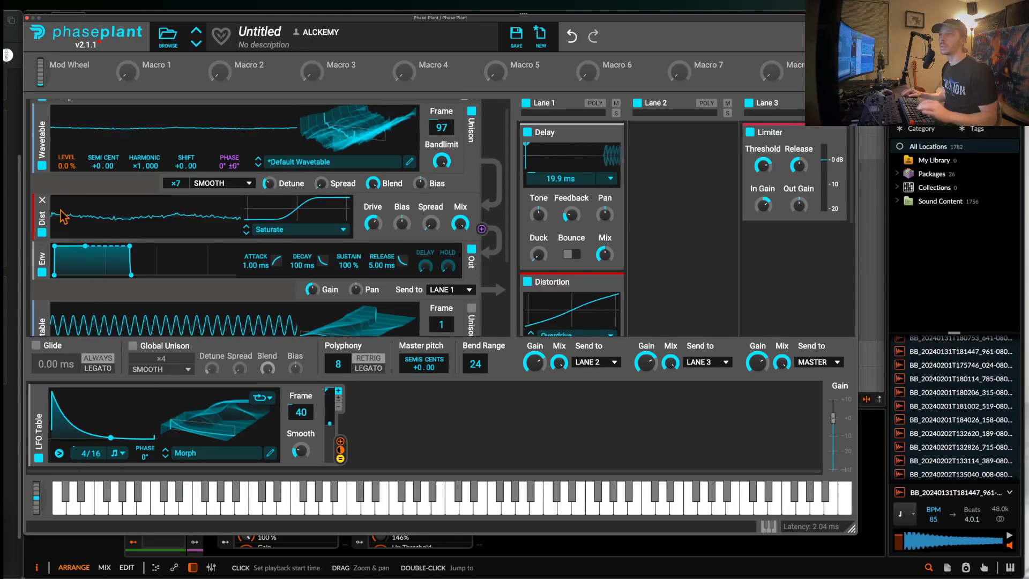
left_click(395, 448)
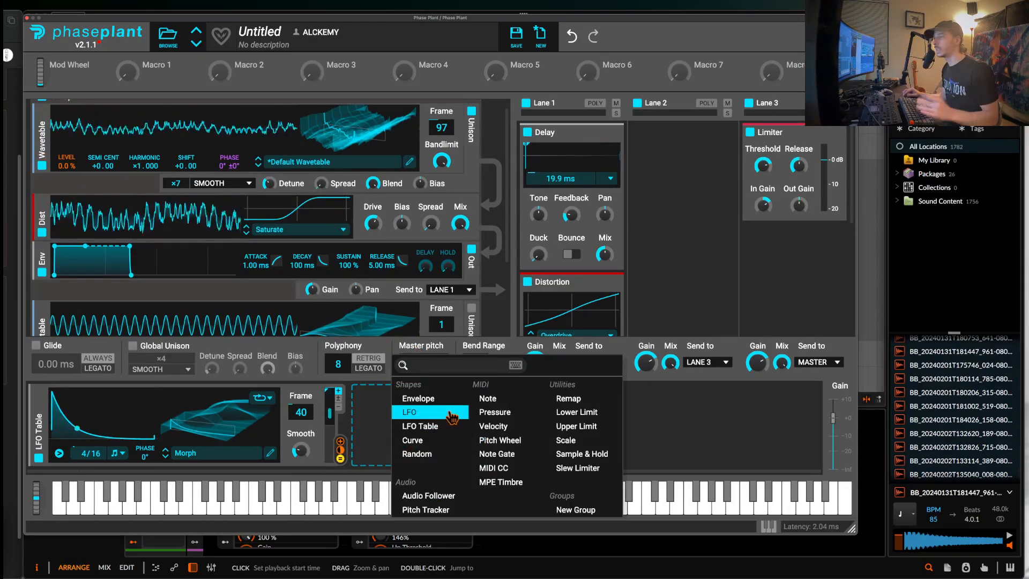
left_click(423, 415)
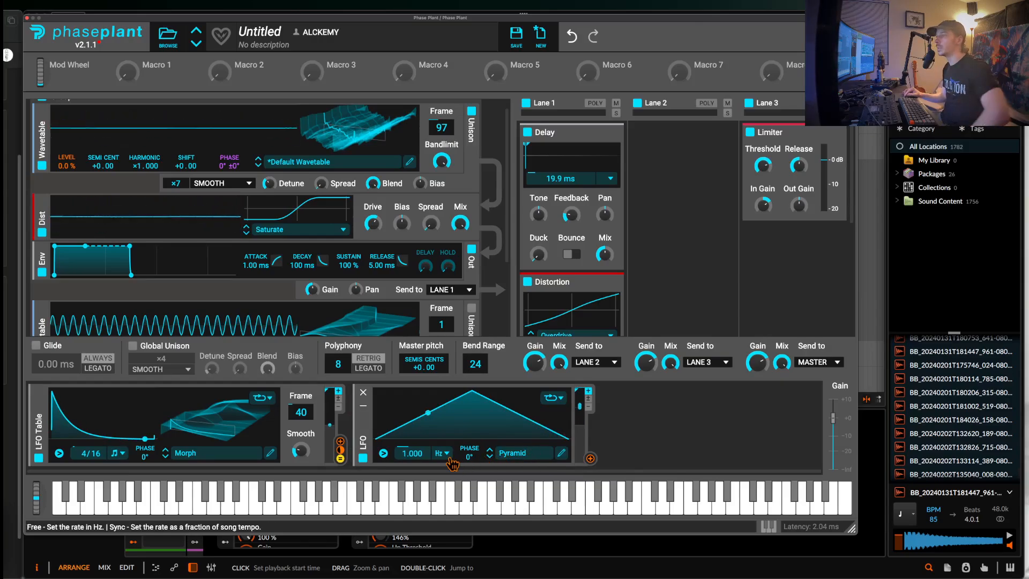
Redraw the new LFO's curve as steps of 100%, 75%, 50%, 0% and 100%, and sync its rate to the song tempo at 32/16
left_click(562, 454)
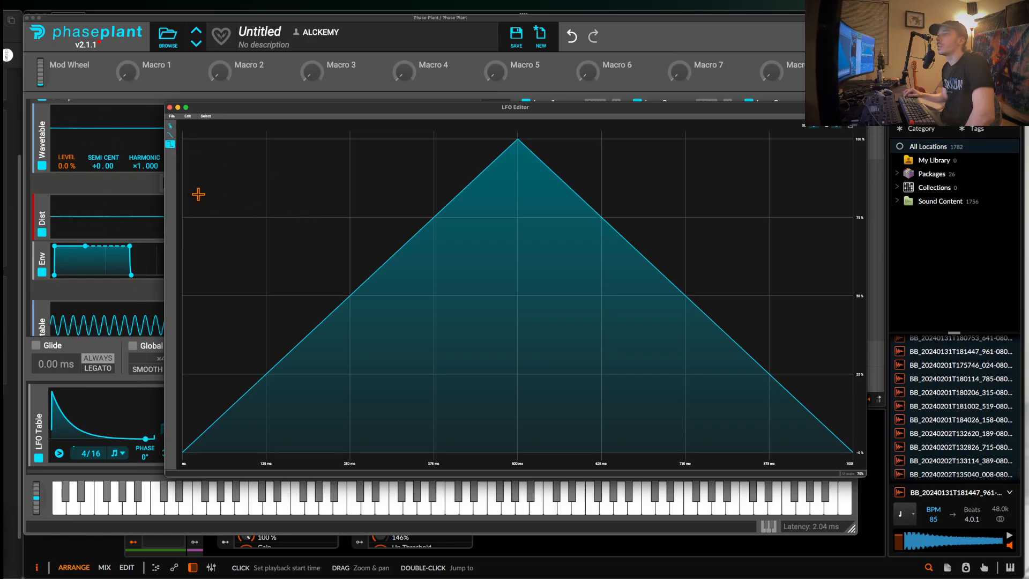
left_click_drag(187, 142, 351, 140)
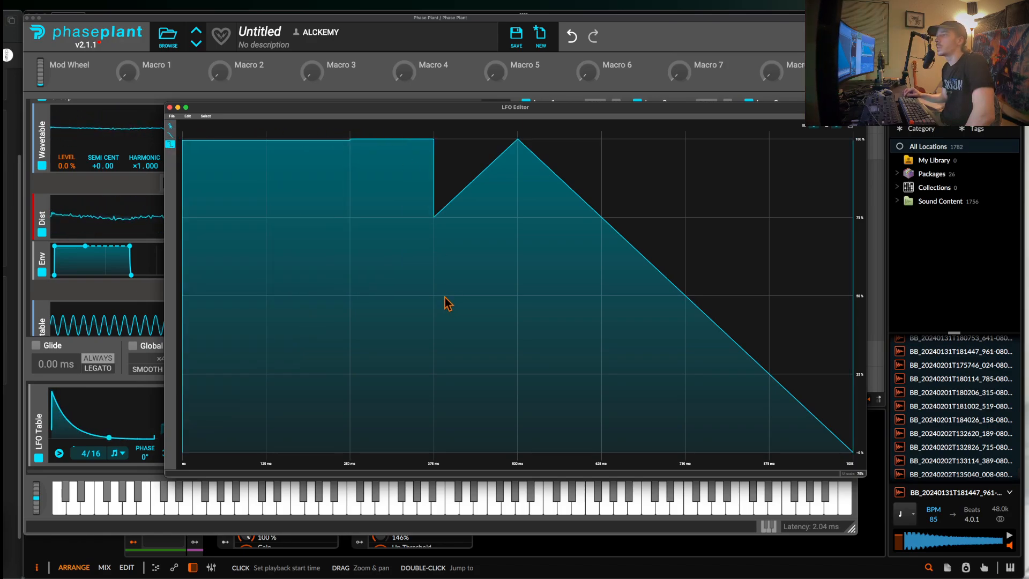
mouse_move(449, 304)
left_mouse_down()
mouse_move(524, 301)
mouse_move(478, 302)
left_mouse_up()
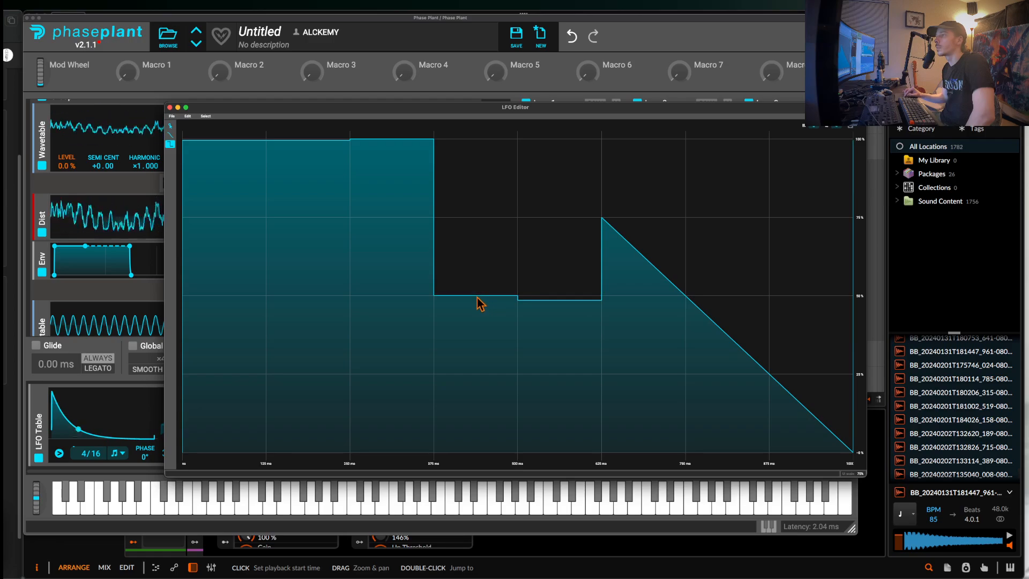
left_click_drag(554, 457, 645, 475)
mouse_move(691, 448)
left_mouse_down()
mouse_move(719, 134)
mouse_move(827, 132)
left_mouse_up()
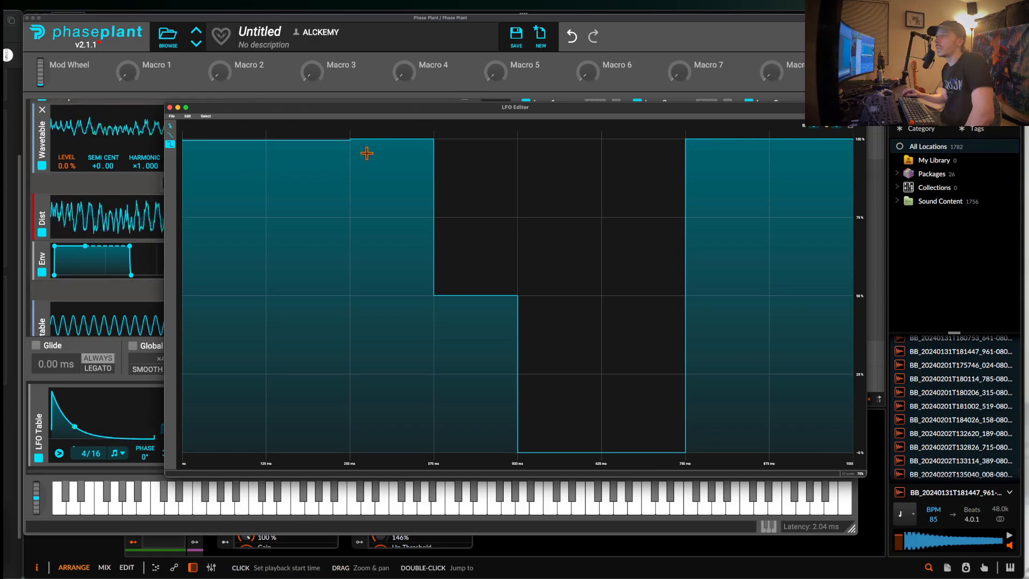
mouse_move(366, 154)
left_mouse_down()
mouse_move(377, 228)
mouse_move(376, 216)
left_mouse_up()
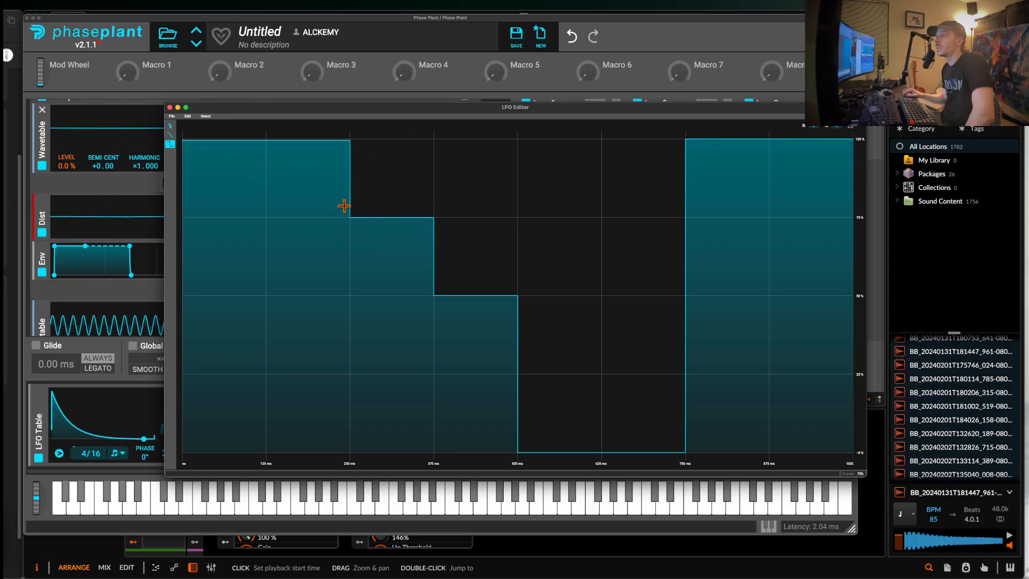
left_click(169, 107)
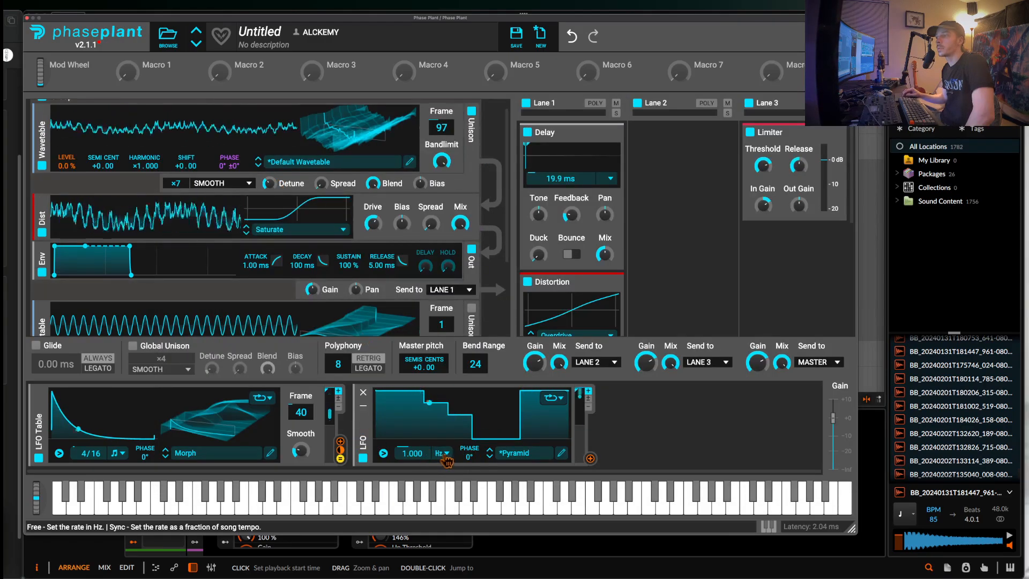
left_click(446, 455)
left_click(466, 475)
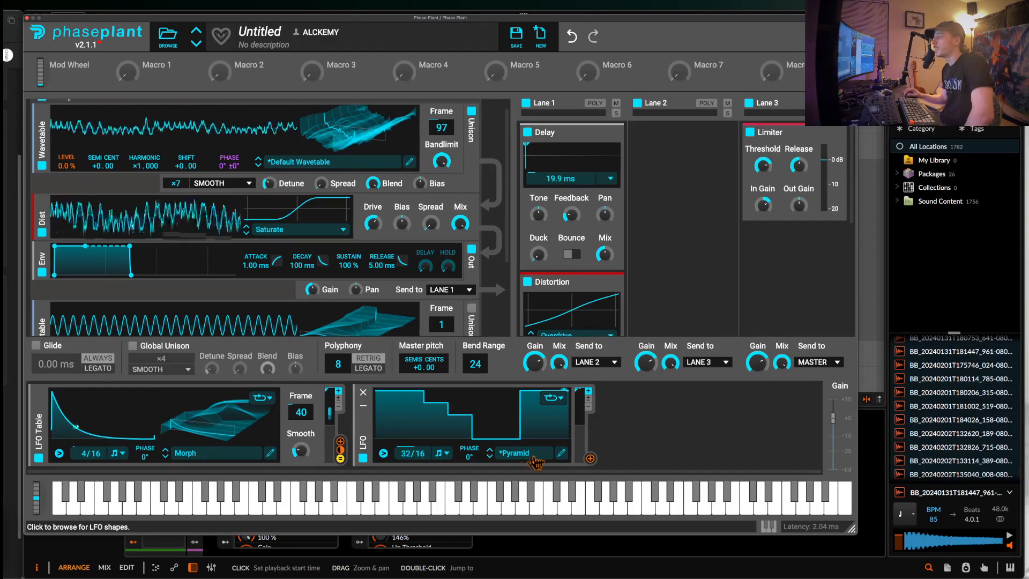
Modulate the LFO Table's rate and the first Wavetable's frame with the stepped LFO, setting that frame to 256
left_click(590, 458)
left_click(98, 463)
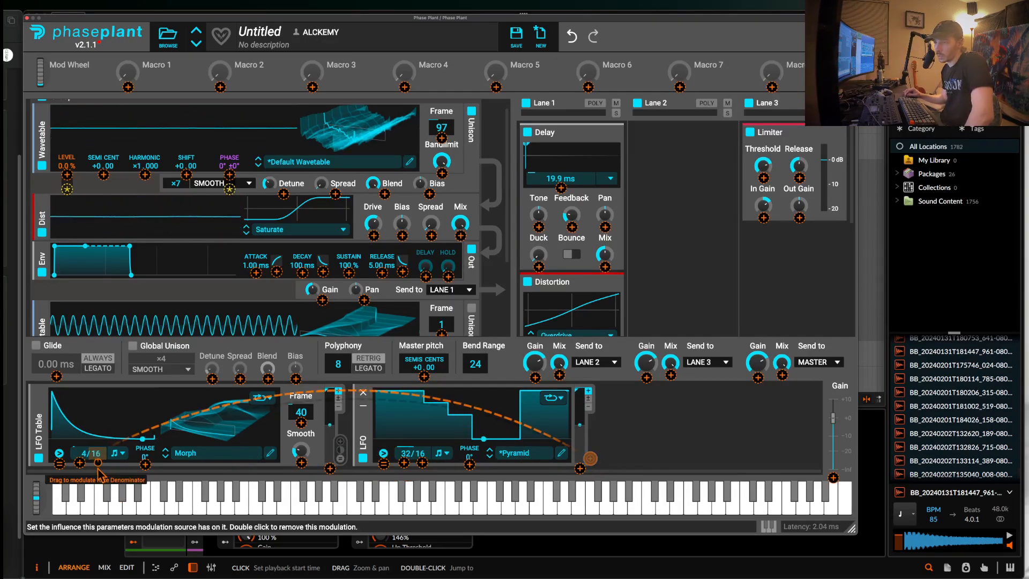
left_click_drag(97, 462, 98, 476)
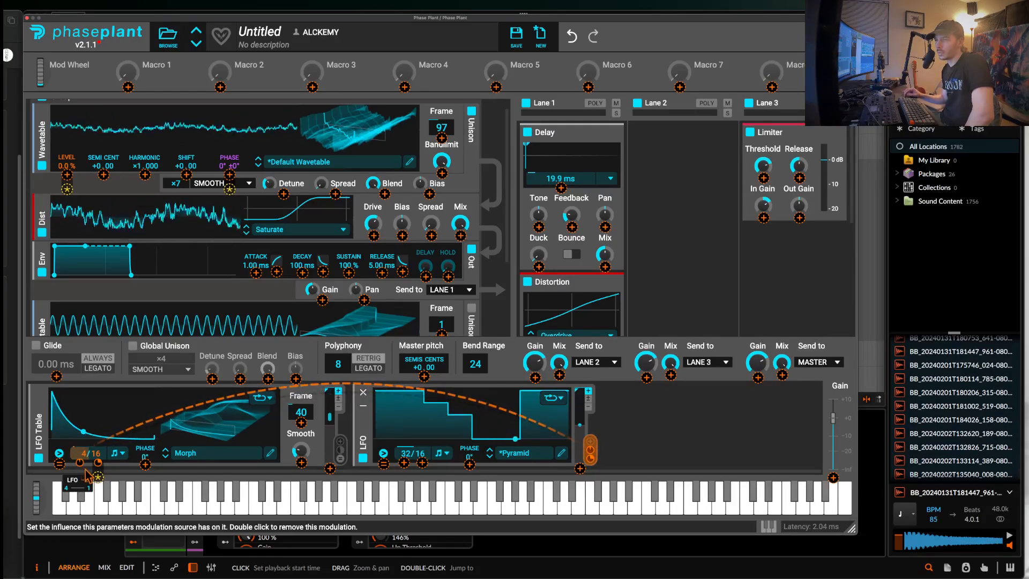
left_click(87, 429)
mouse_move(80, 462)
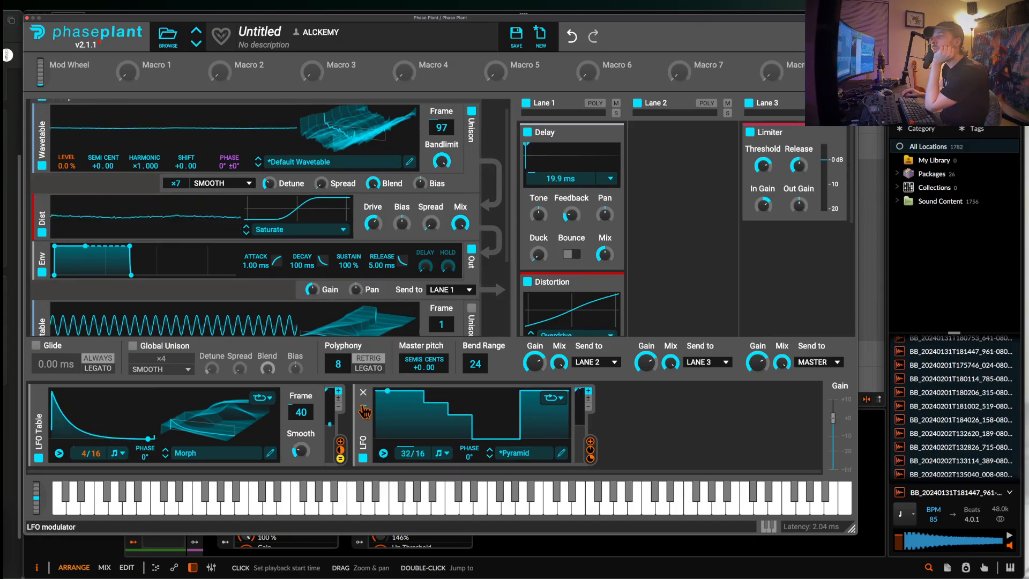
left_click_drag(590, 449, 441, 128)
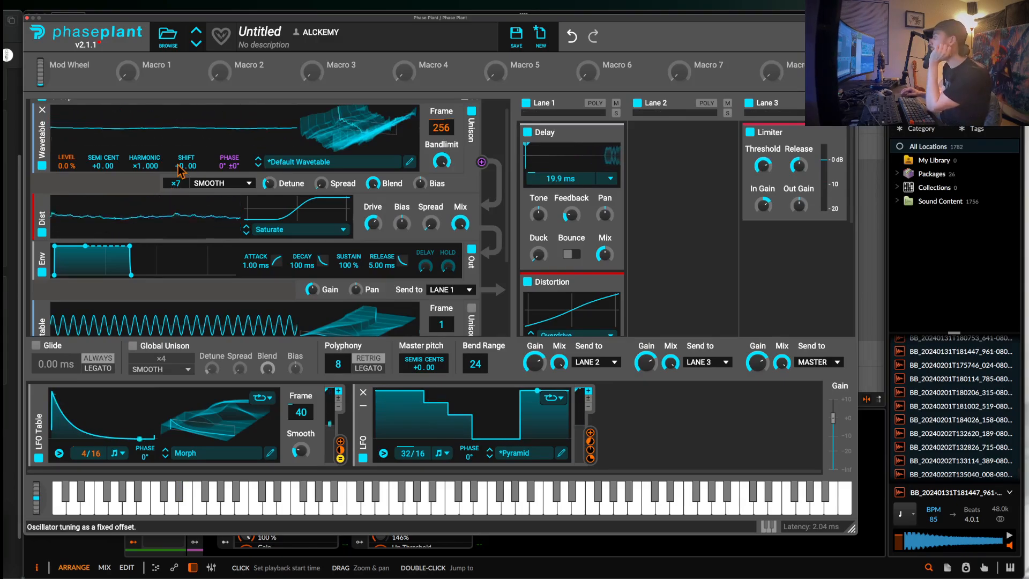
Disable both the LFO and the LFO Table, and reset the first Wavetable's level to 100%
left_click(364, 457)
left_click(41, 458)
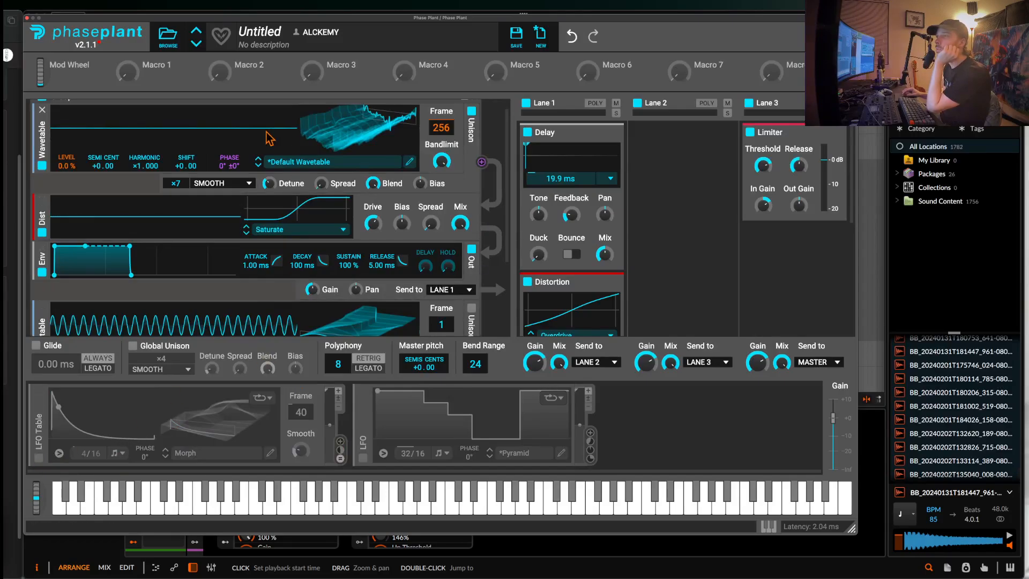
double_click(64, 168)
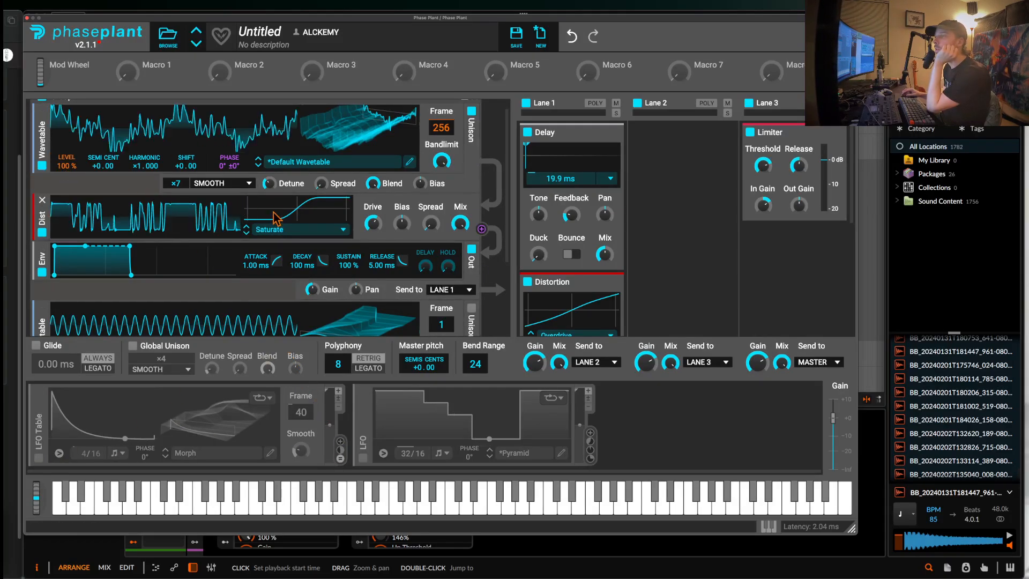
mouse_move(62, 177)
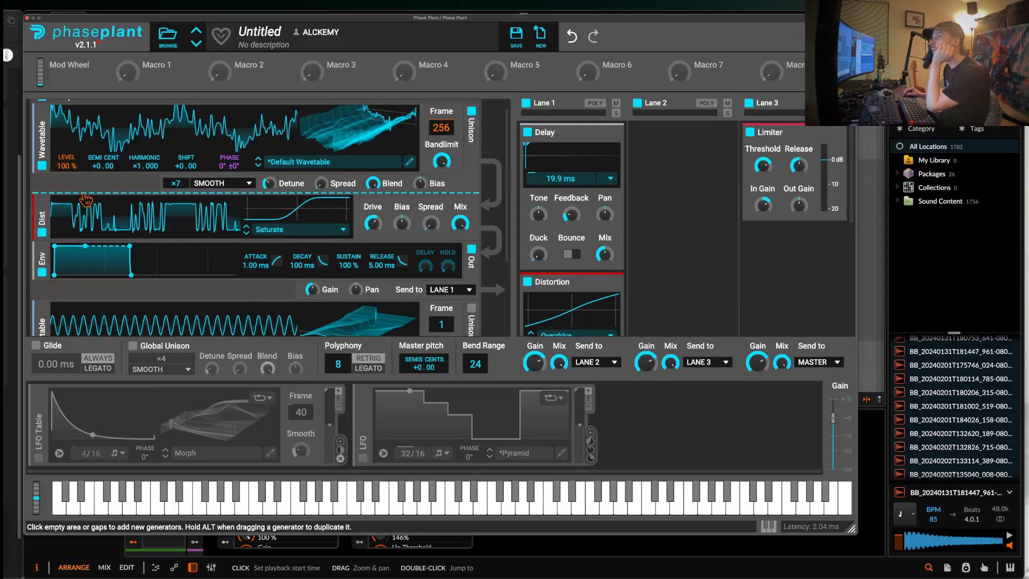
Duplicate the first Wavetable generator and load the factory Saw to Sine wavetable into the copy
scroll(86, 199, "down", 2)
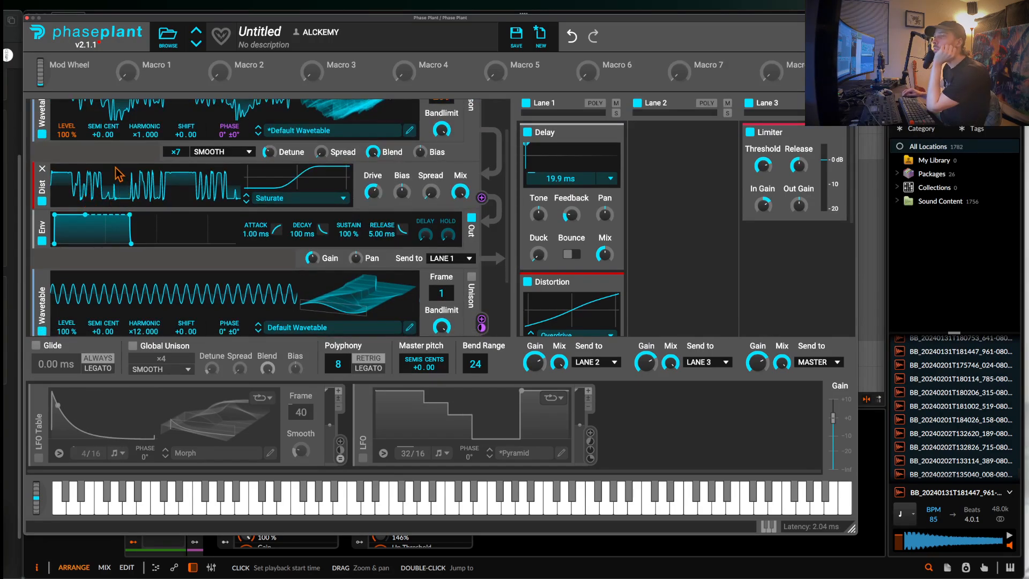
scroll(119, 173, "up", 3)
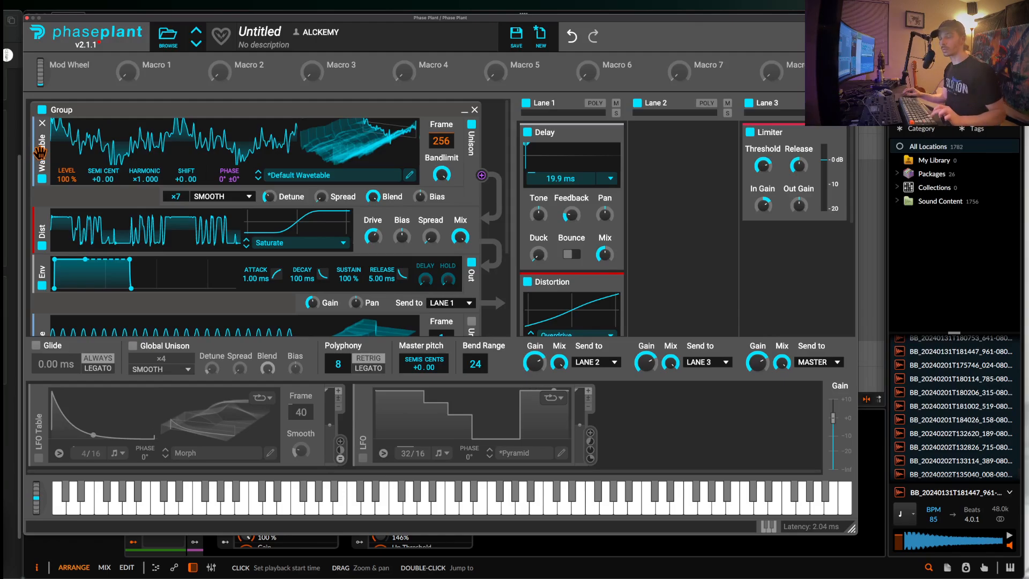
key("super+d")
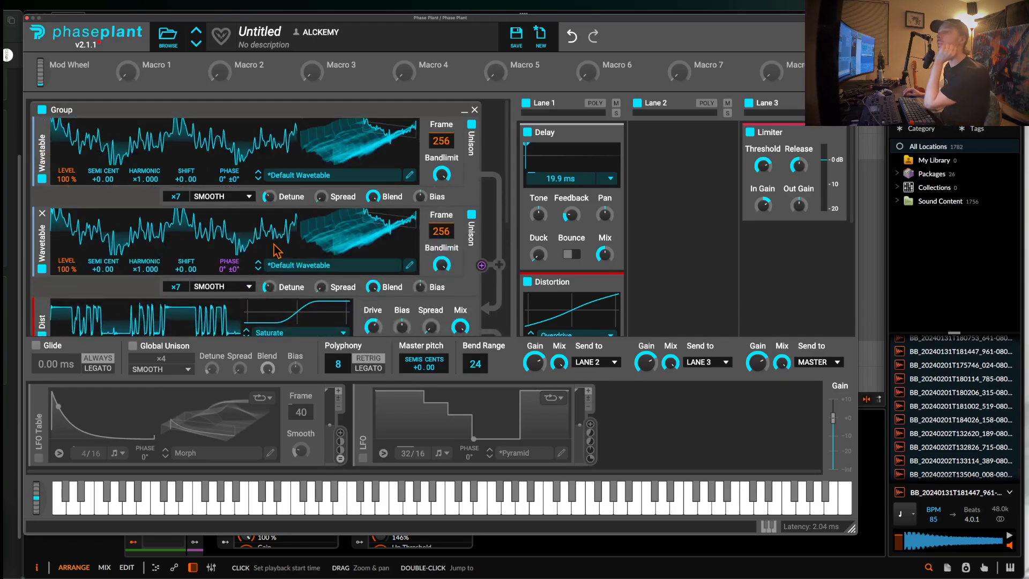
left_click(303, 268)
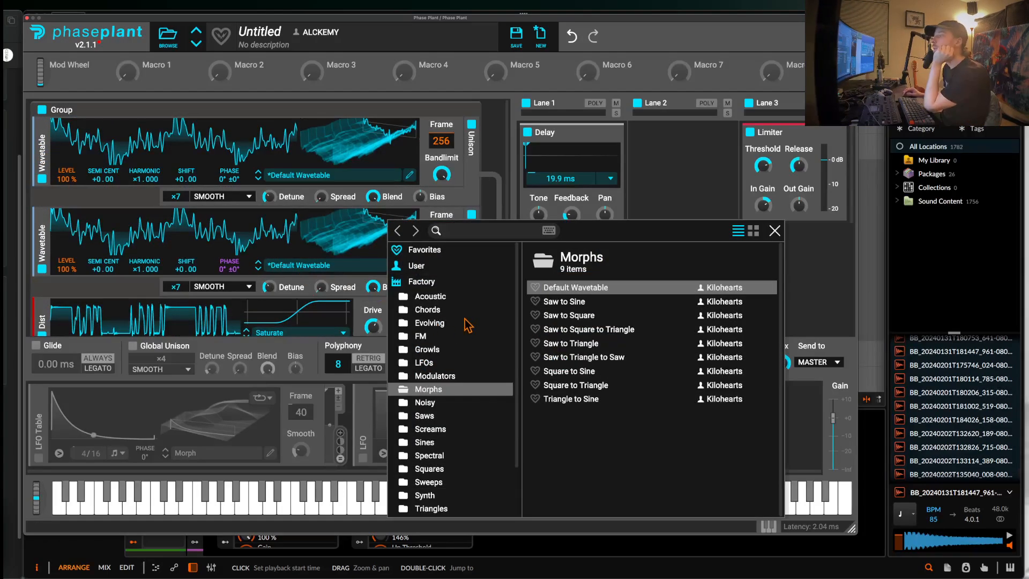
double_click(574, 307)
Look over the generator chain from the Wavetables through the distortion and envelope, and the effects in Lane 1
scroll(343, 232, "down", 1)
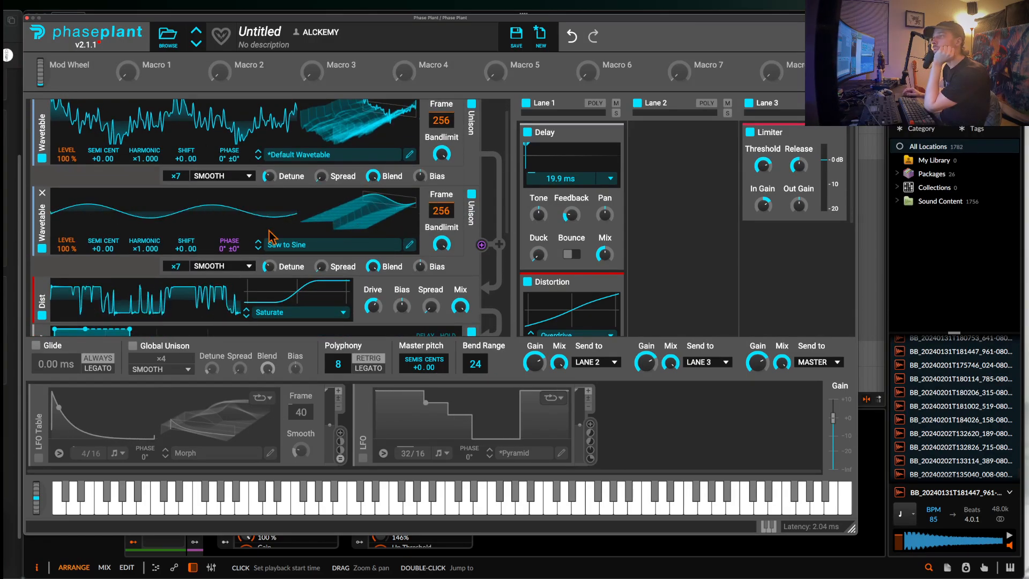
scroll(58, 215, "up", 1)
scroll(105, 215, "down", 4)
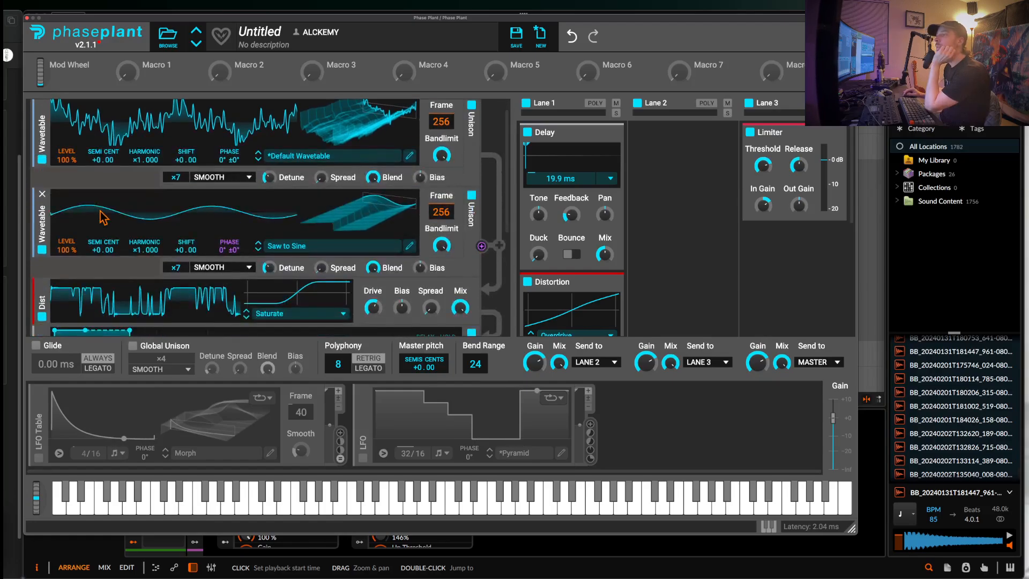
scroll(110, 215, "down", 1)
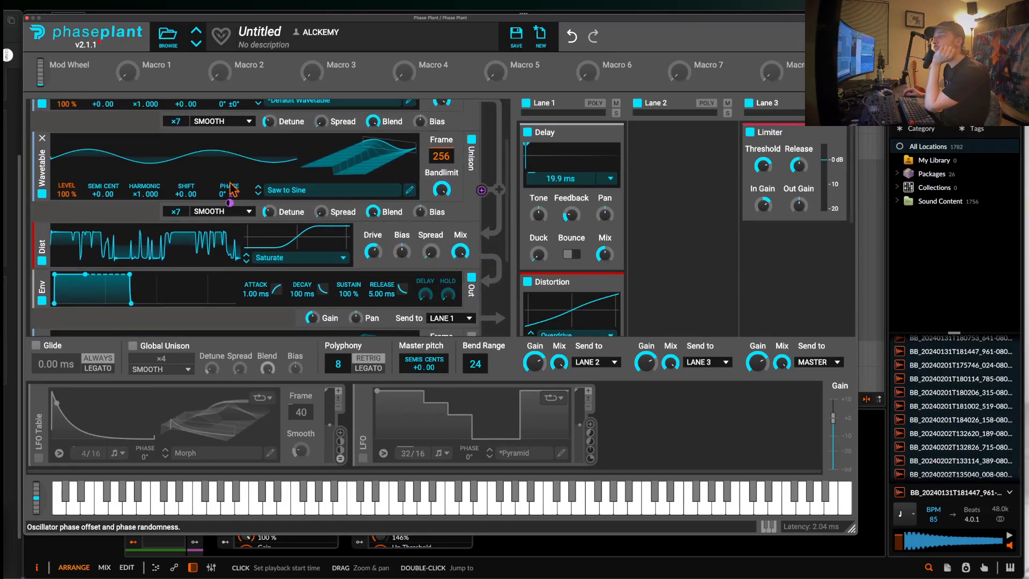
scroll(260, 194, "up", 4)
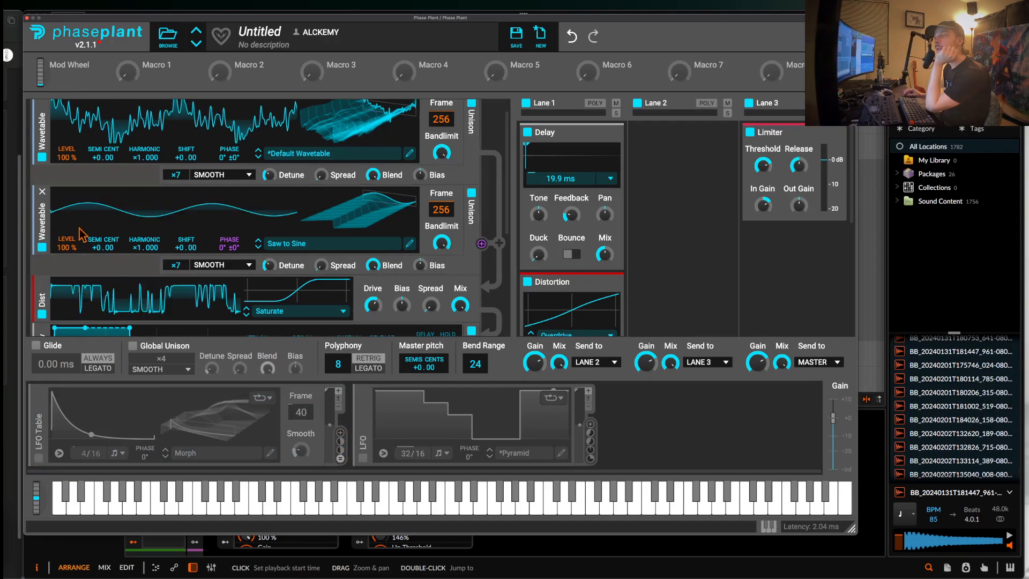
scroll(203, 235, "up", 1)
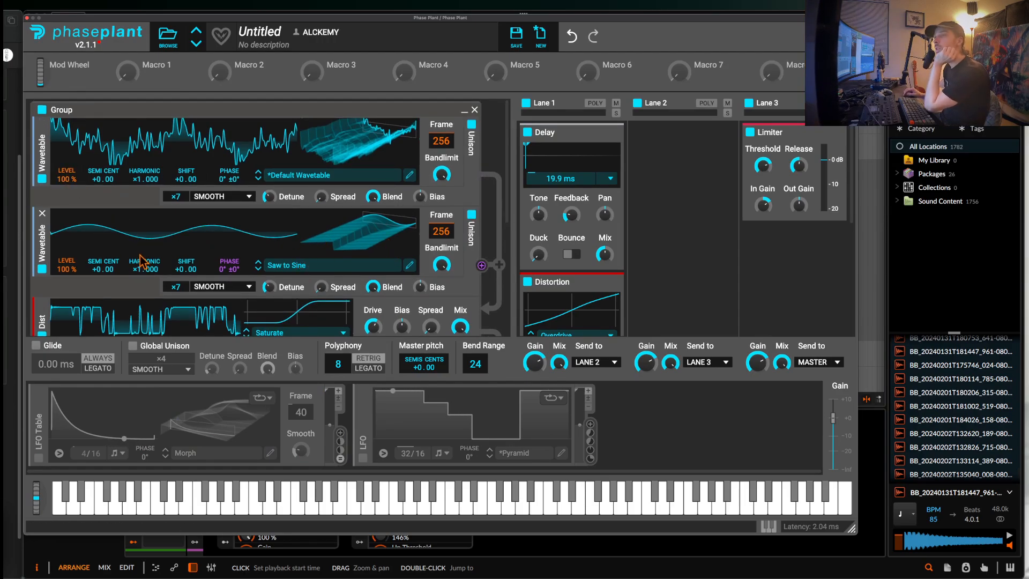
scroll(98, 249, "down", 6)
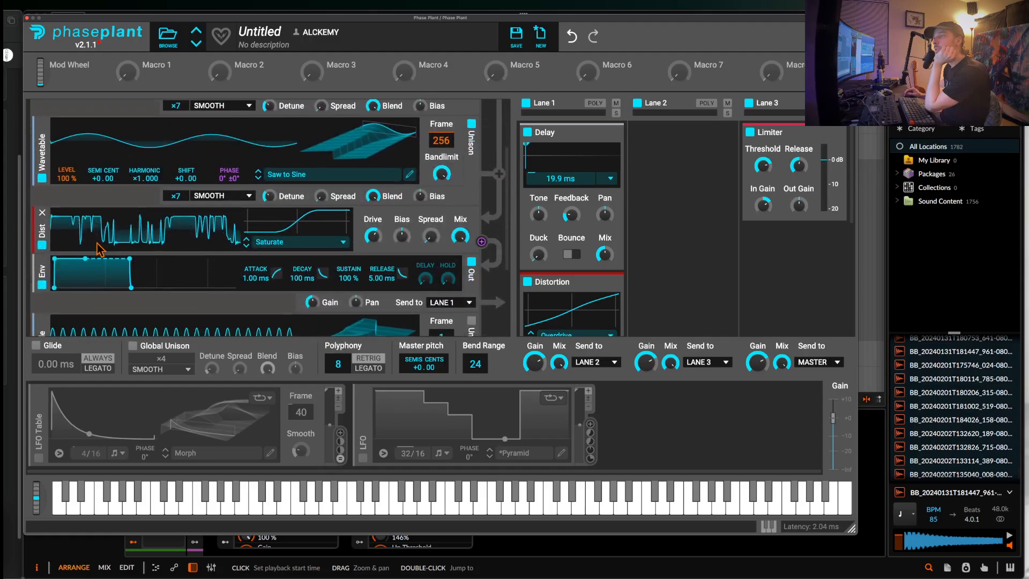
scroll(98, 236, "down", 1)
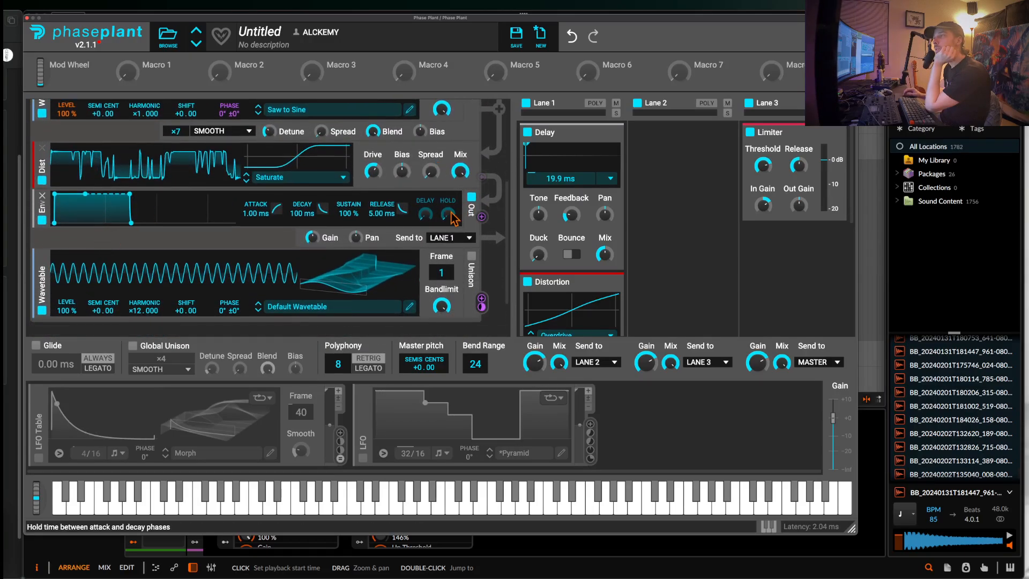
scroll(542, 128, "down", 8)
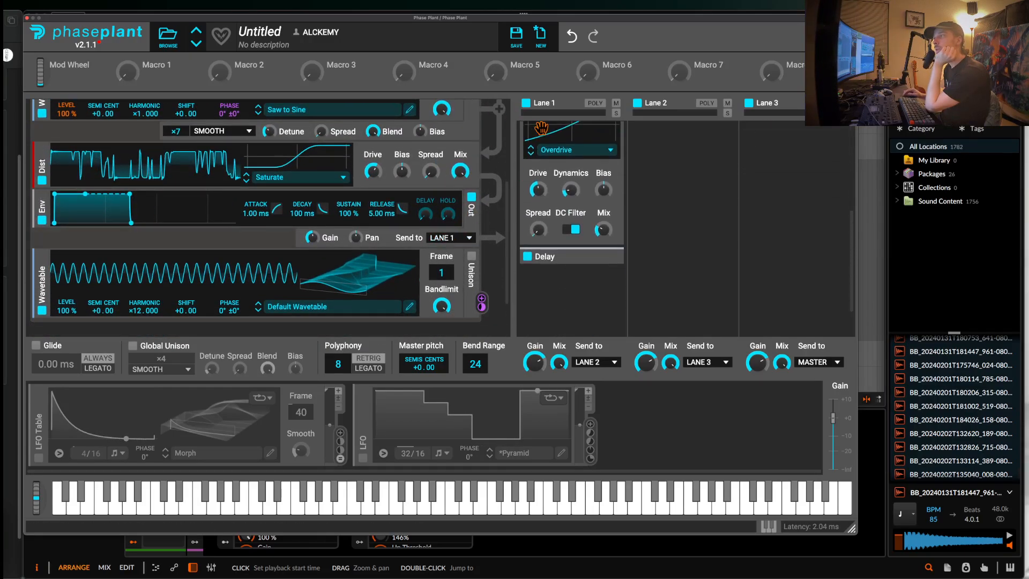
scroll(541, 129, "up", 4)
scroll(541, 129, "up", 5)
scroll(114, 321, "down", 3)
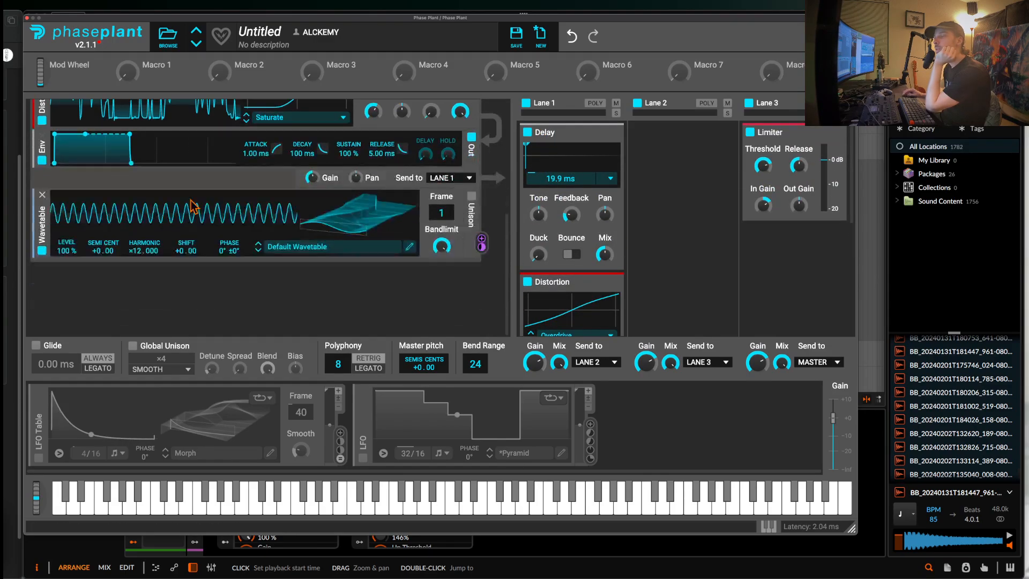
Move the Saw to Sine Wavetable into a separate group below the others and add a copy of the first group's output envelope
left_click(114, 325)
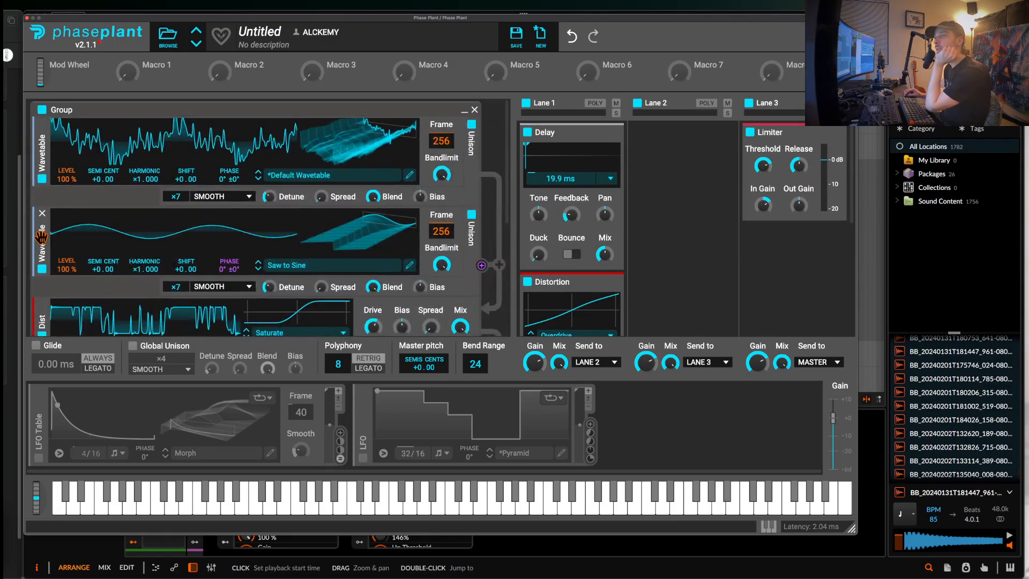
left_click_drag(42, 176, 66, 320)
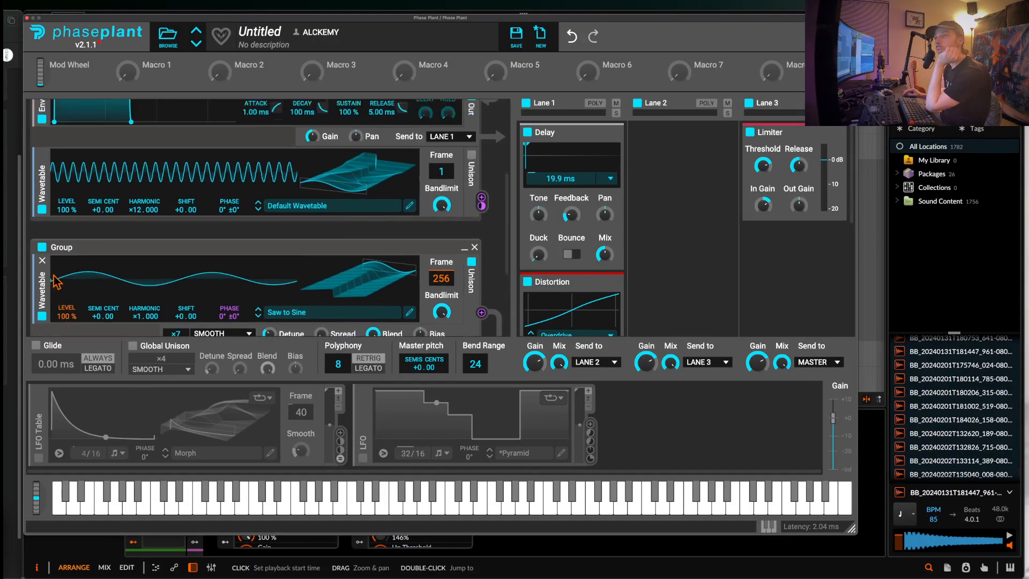
scroll(67, 284, "down", 2)
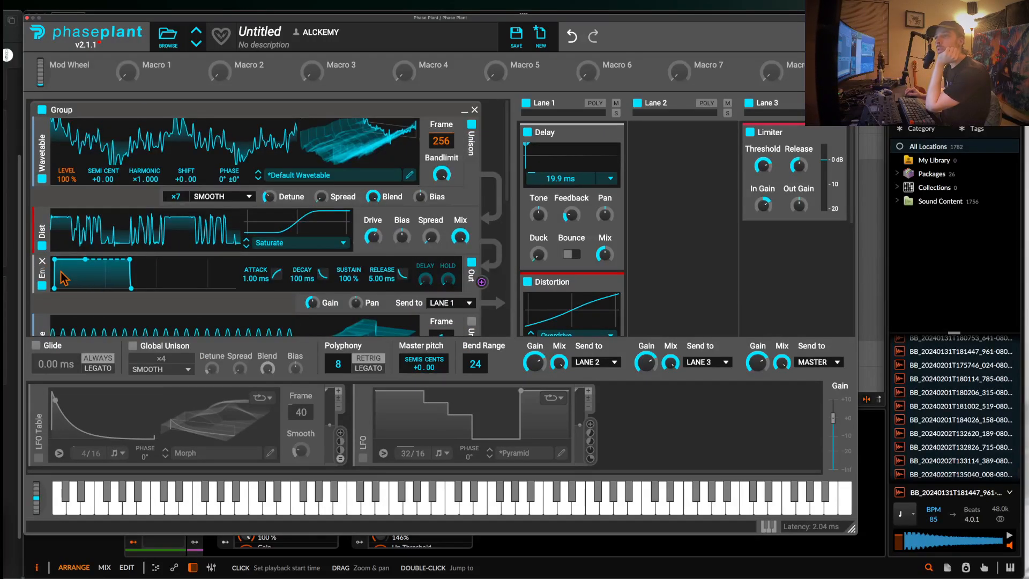
key("super+z")
key("super+z")
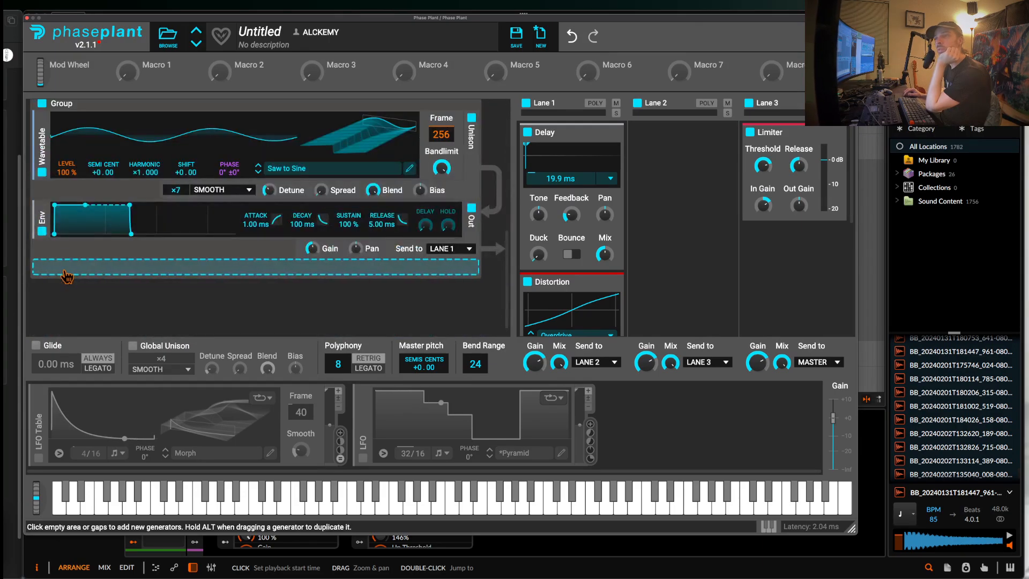
scroll(67, 276, "up", 2)
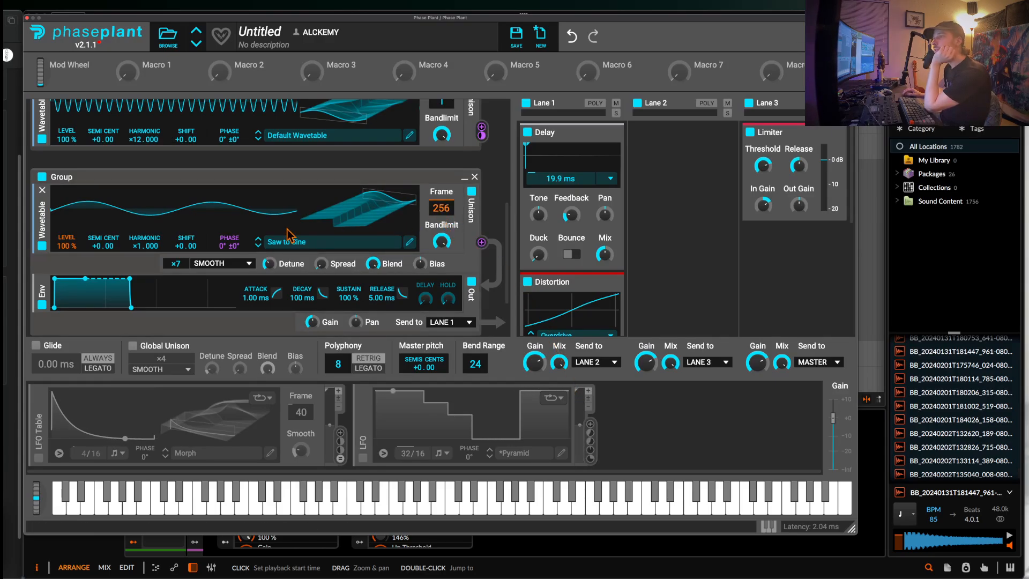
Add a Distortion between the Saw to Sine Wavetable and its envelope, and set its type to Saturate
left_click(217, 273)
left_click(317, 316)
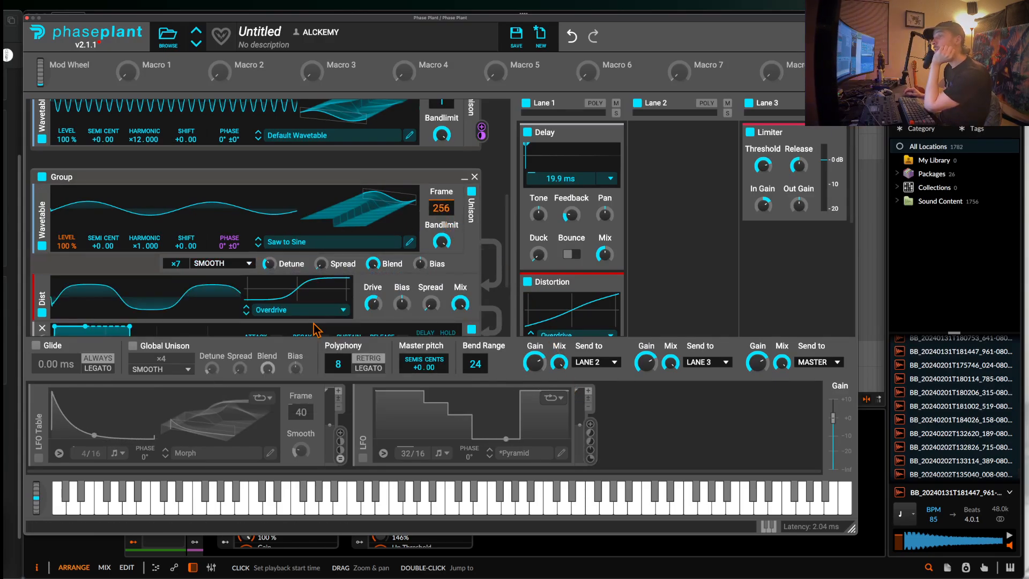
left_click(293, 310)
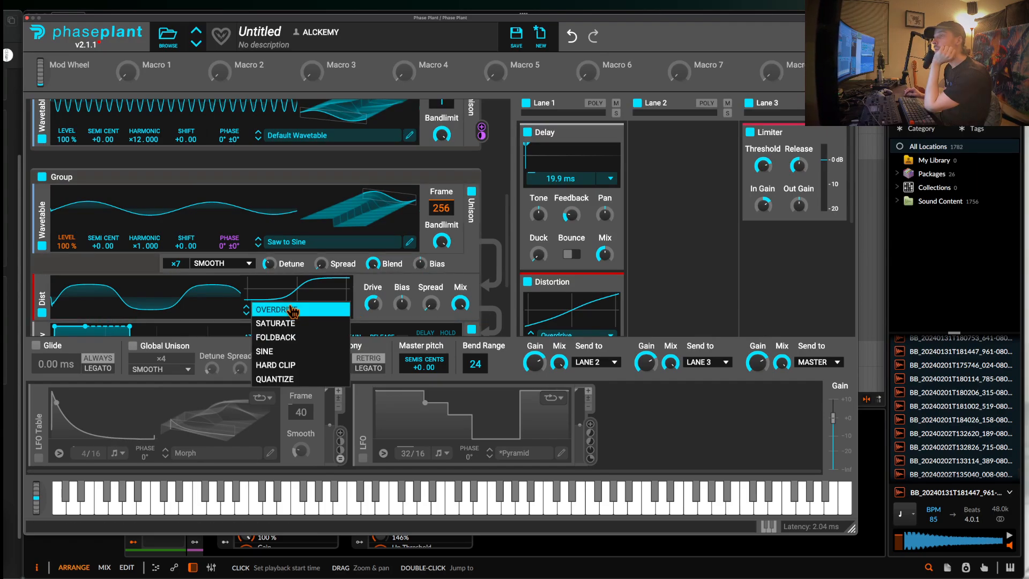
left_click(284, 323)
scroll(409, 268, "down", 5)
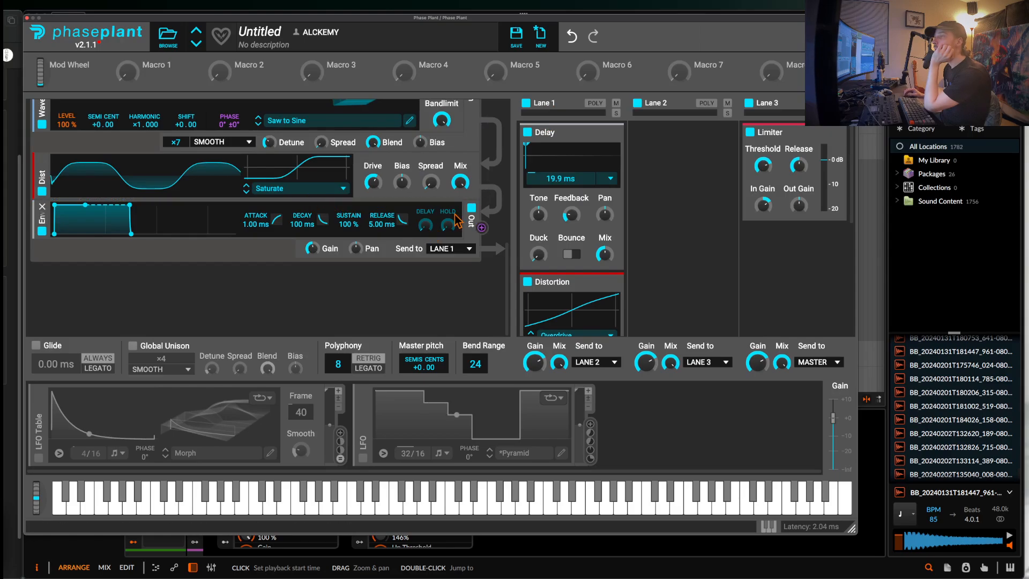
Route the Saw to Sine group's output to Lane 2
left_click(450, 248)
left_click(441, 268)
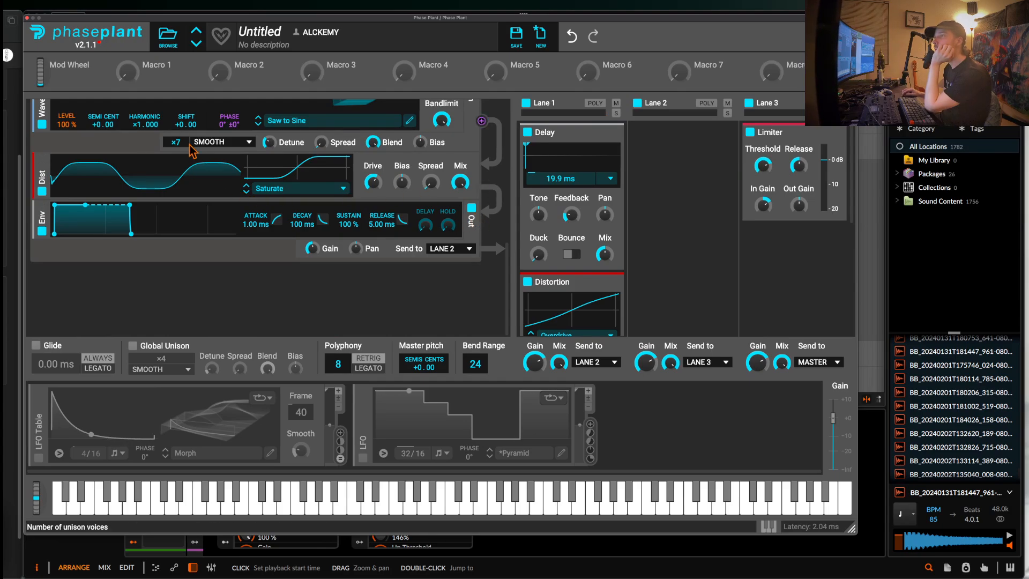
Set the level of the first and Saw to Sine Wavetables to 0%, and enable the LFO Table and LFO modulators
scroll(109, 208, "up", 6)
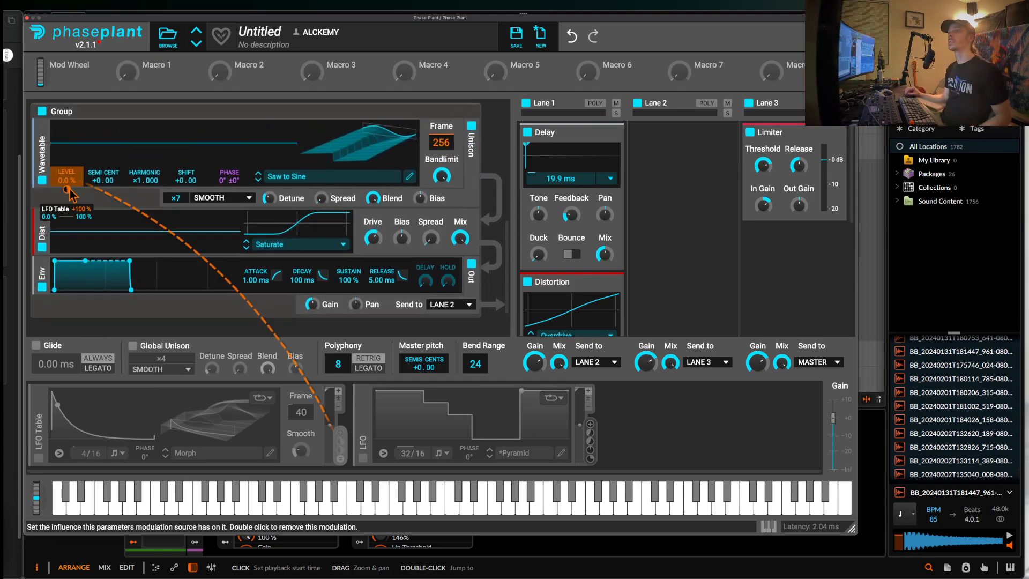
left_click_drag(66, 179, 66, 226)
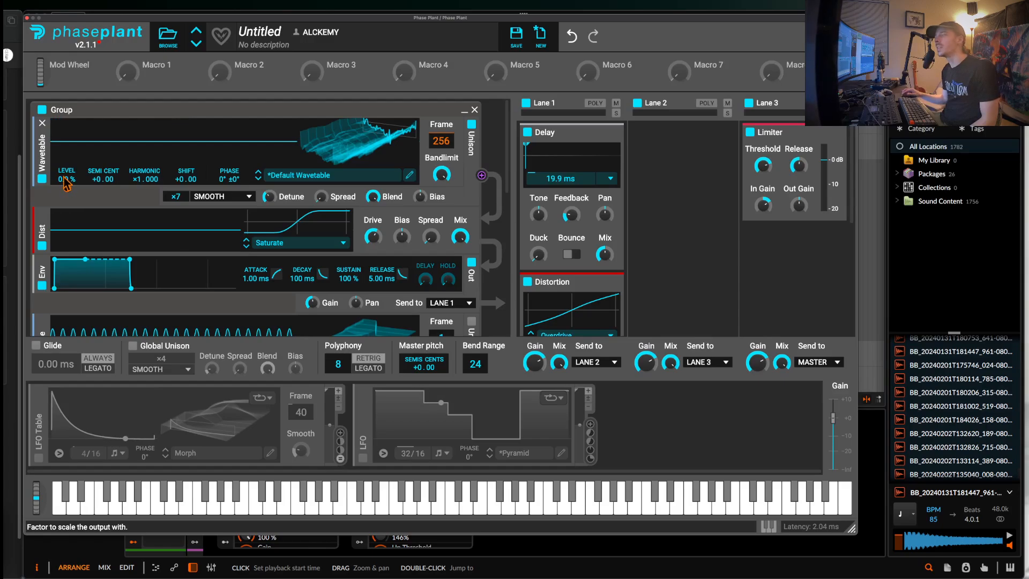
left_click(39, 458)
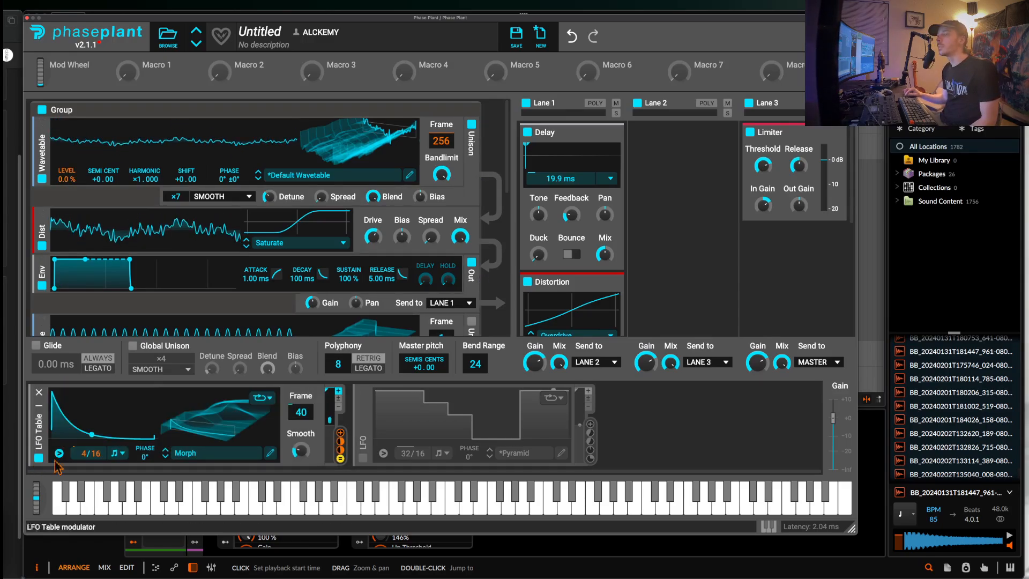
left_click(363, 458)
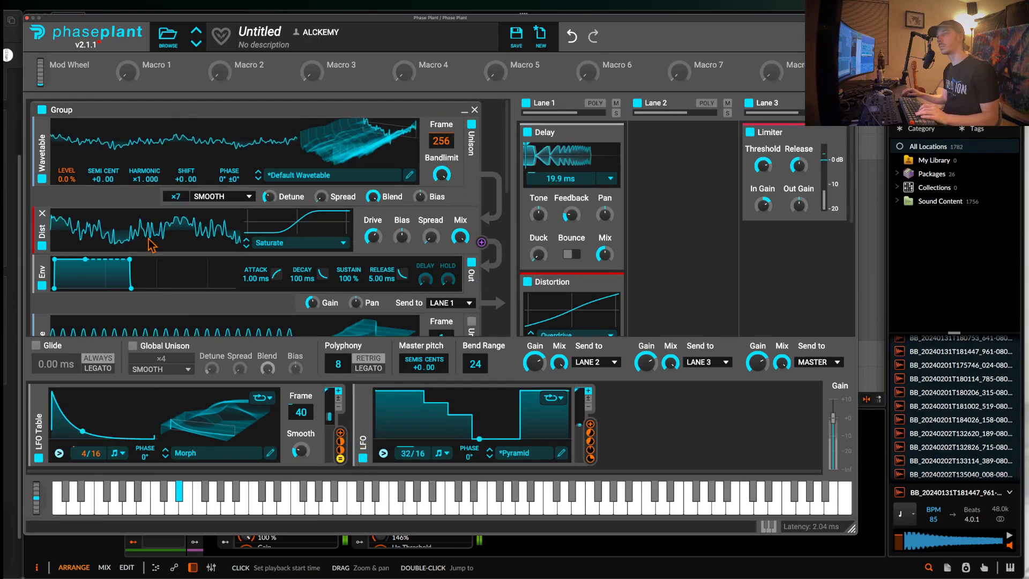
Examine the Wavetable, distortion and output routing of the first group and the Saw to Sine group during playback
scroll(129, 163, "down", 3)
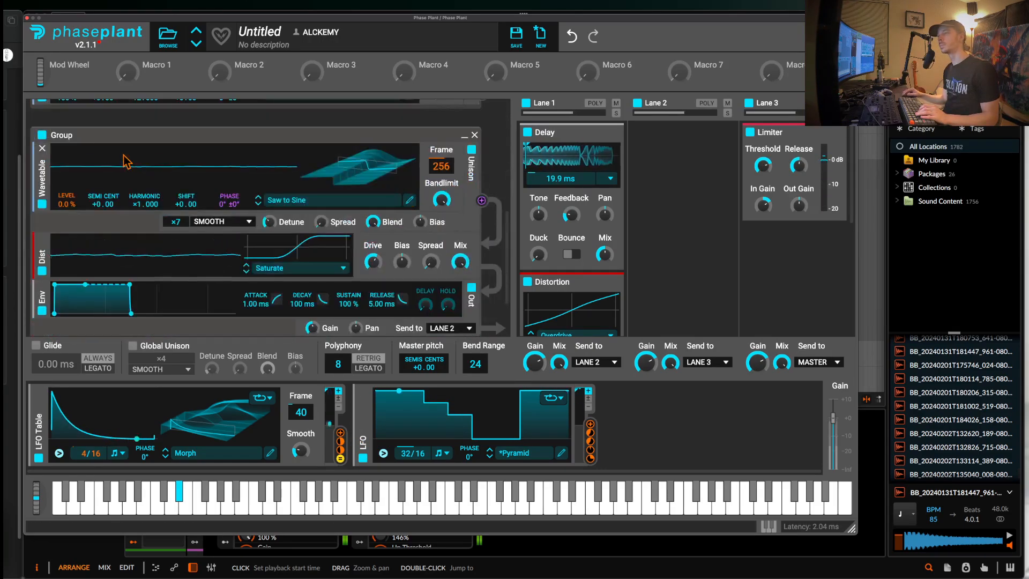
scroll(164, 167, "down", 1)
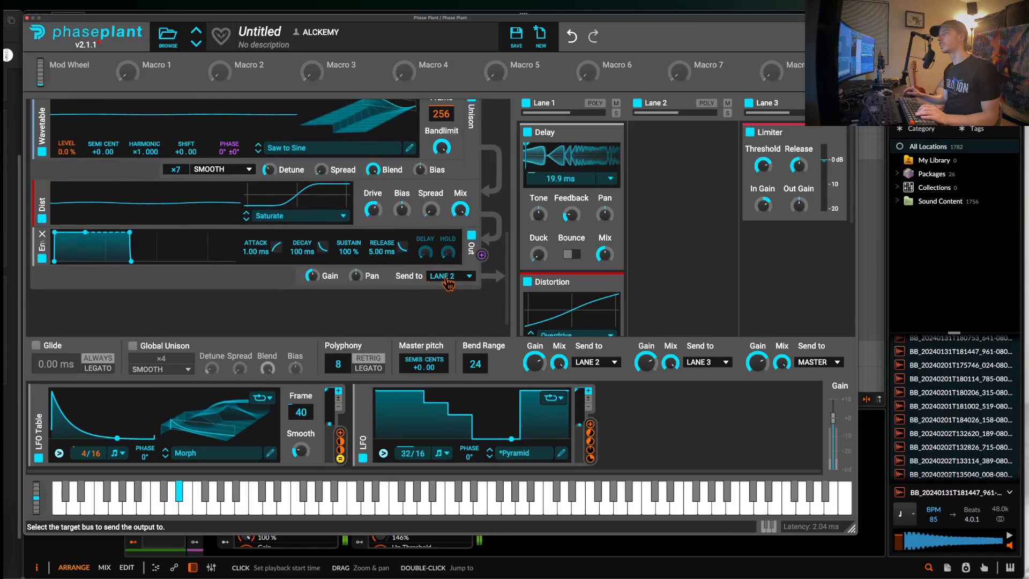
scroll(274, 201, "up", 1)
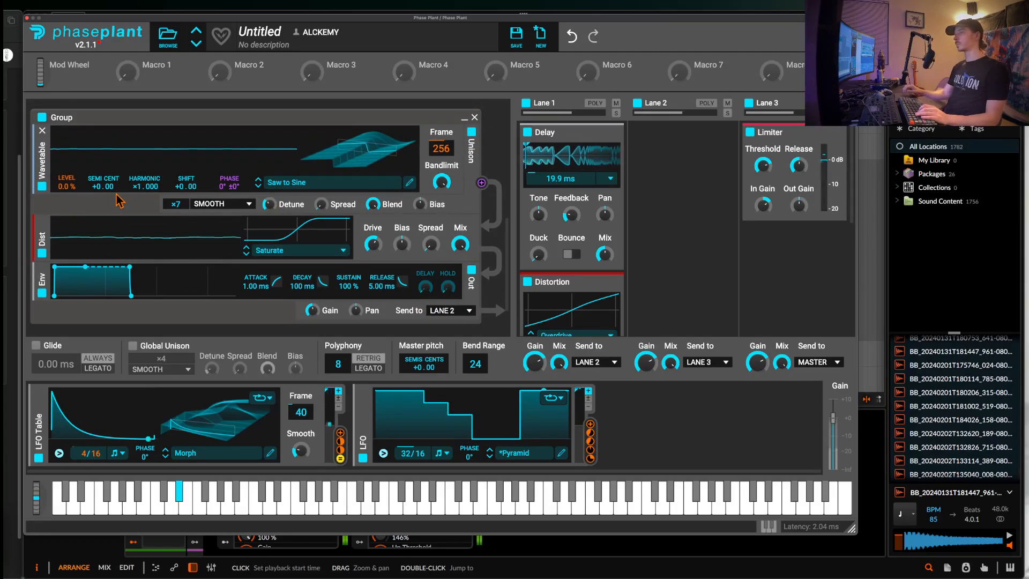
scroll(119, 200, "up", 6)
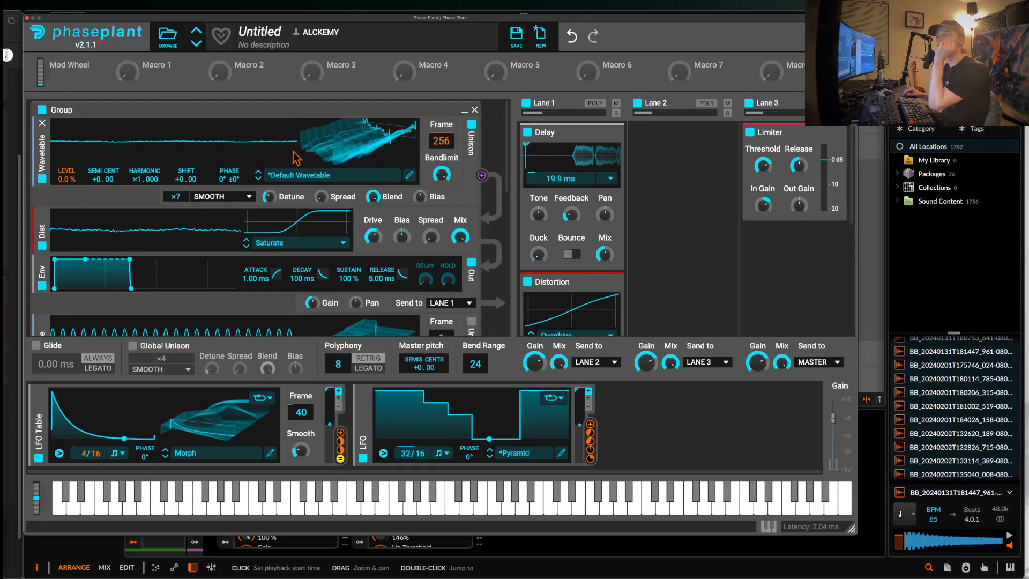
scroll(294, 157, "down", 5)
scroll(296, 156, "up", 2)
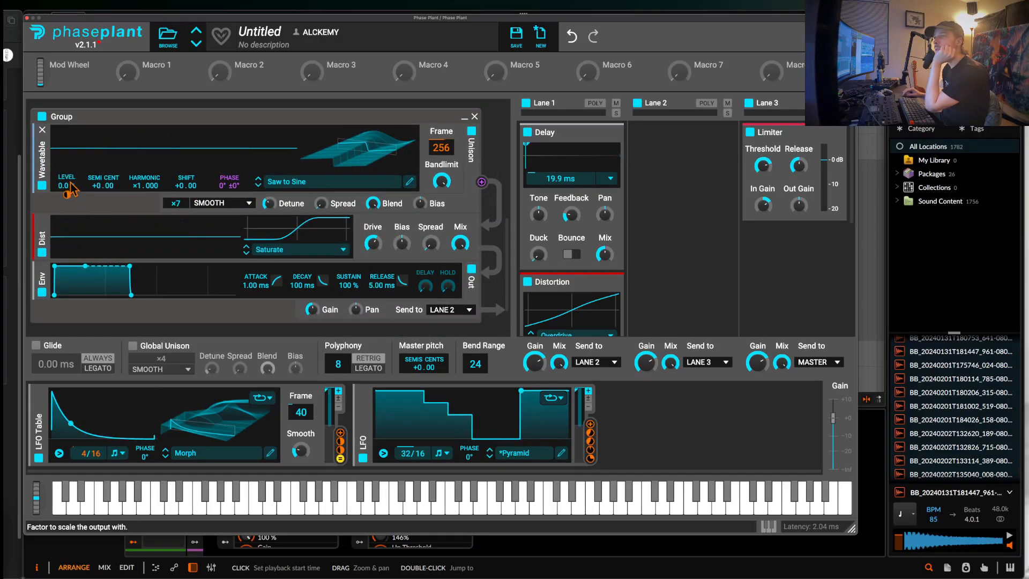
scroll(71, 188, "down", 5)
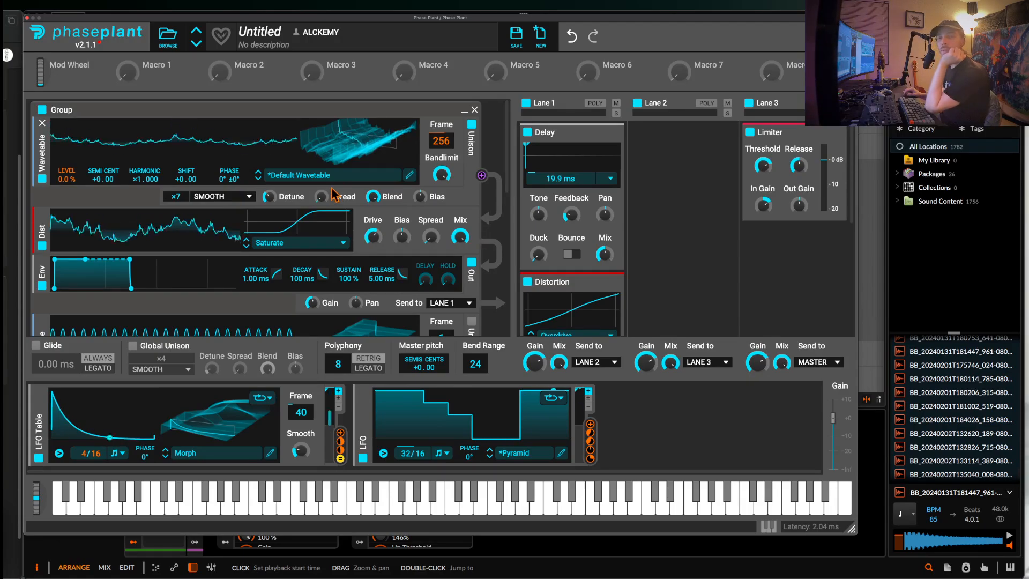
scroll(261, 154, "up", 6)
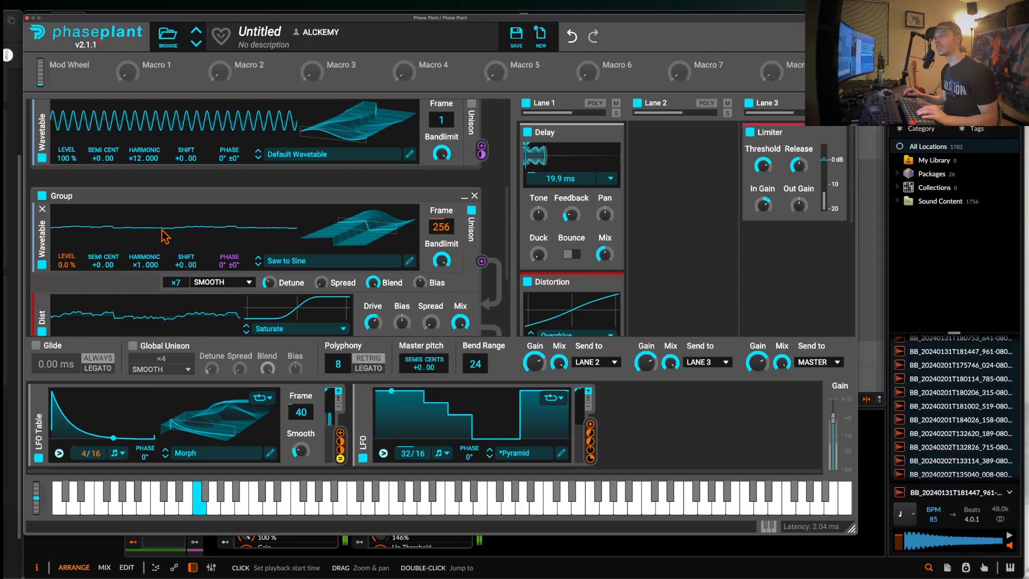
Bypass and re-enable the Saw to Sine group to compare its contribution with the first group
left_click(42, 196)
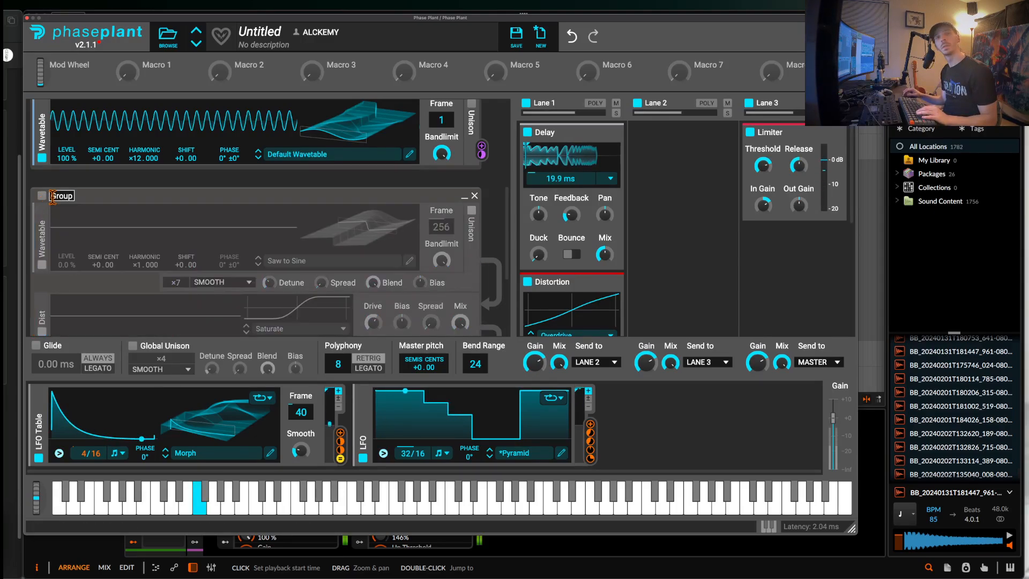
left_click(43, 196)
scroll(45, 200, "up", 5)
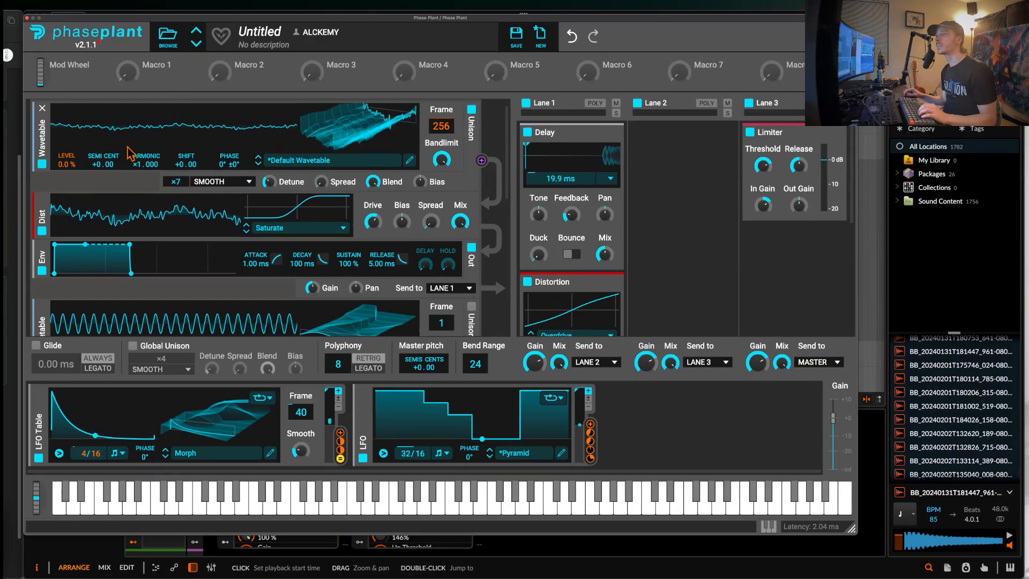
scroll(130, 152, "down", 1)
scroll(130, 152, "down", 3)
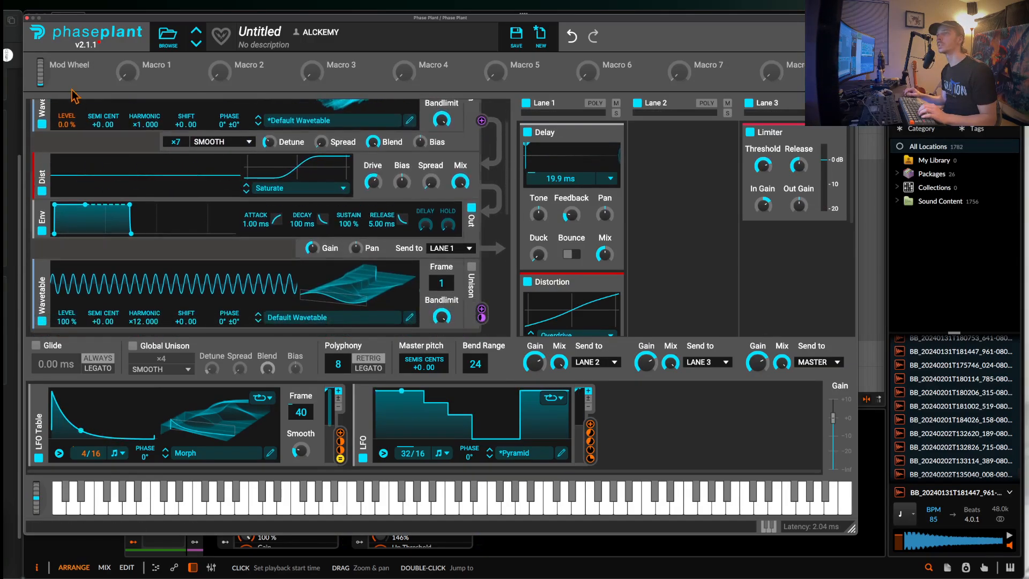
Close and reopen the Phase Plant window, and check the first group and the Saw to Sine group again
left_click(26, 17)
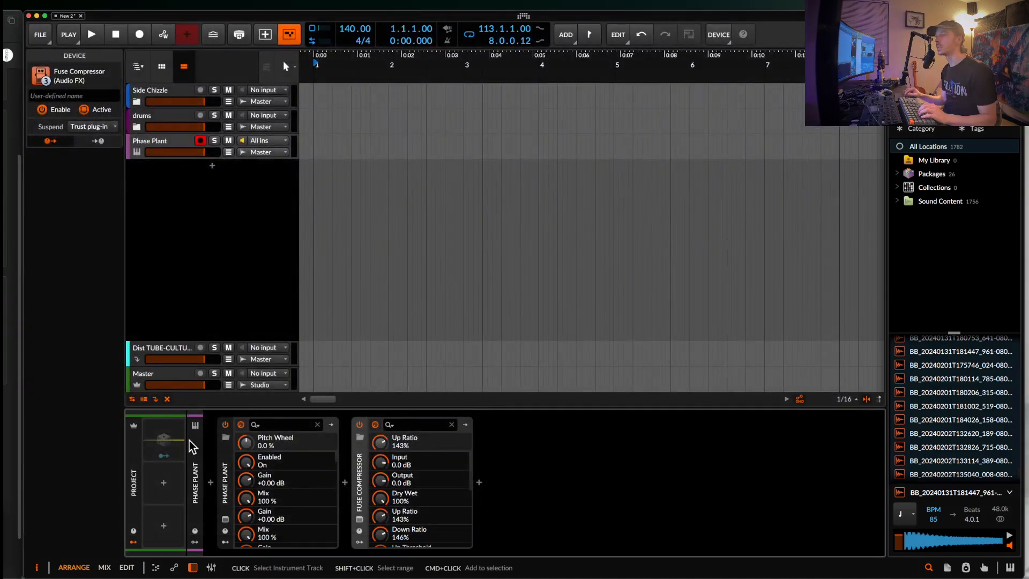
left_click(225, 520)
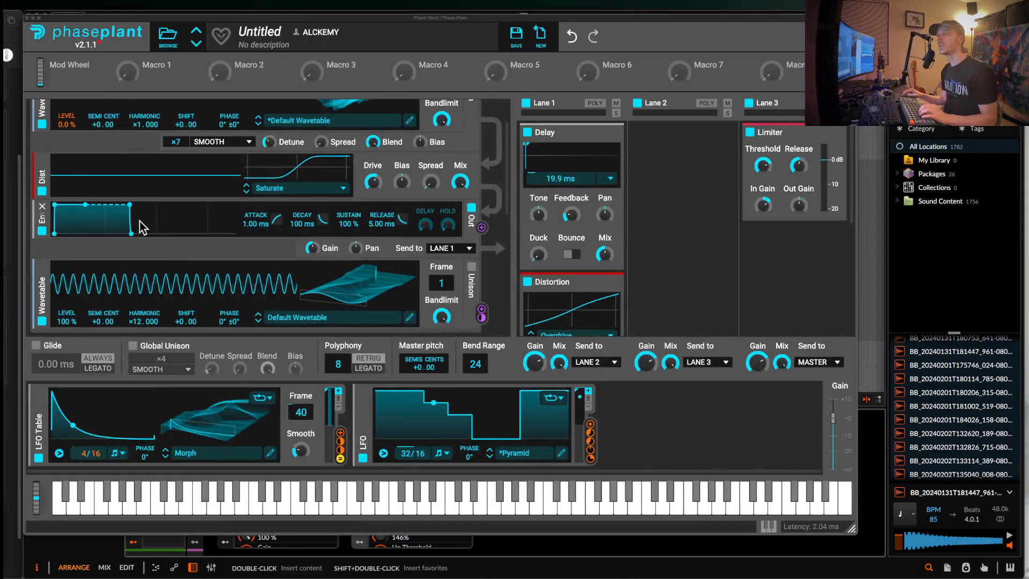
scroll(139, 221, "up", 3)
scroll(75, 281, "down", 5)
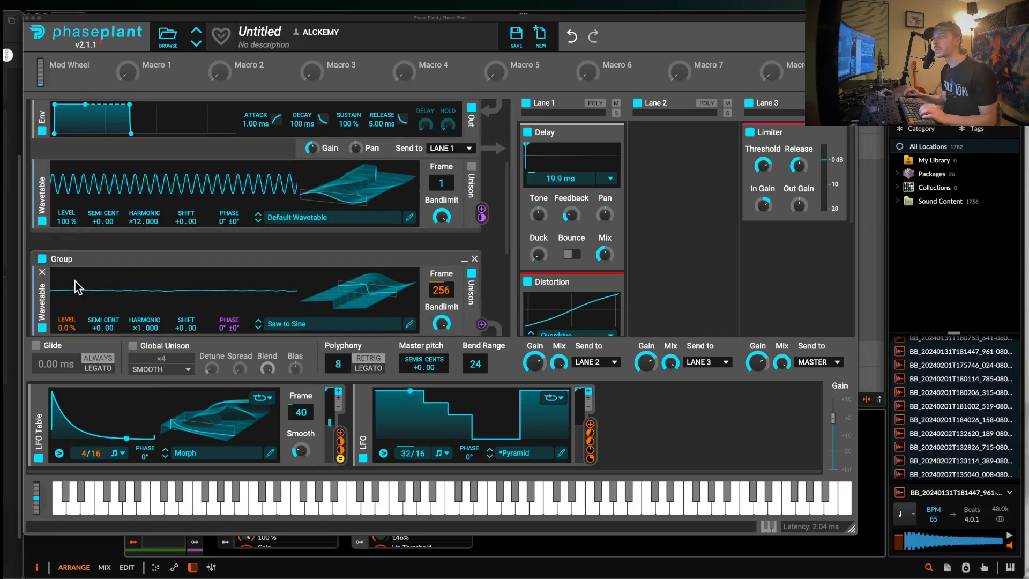
left_click(42, 259)
scroll(157, 229, "up", 5)
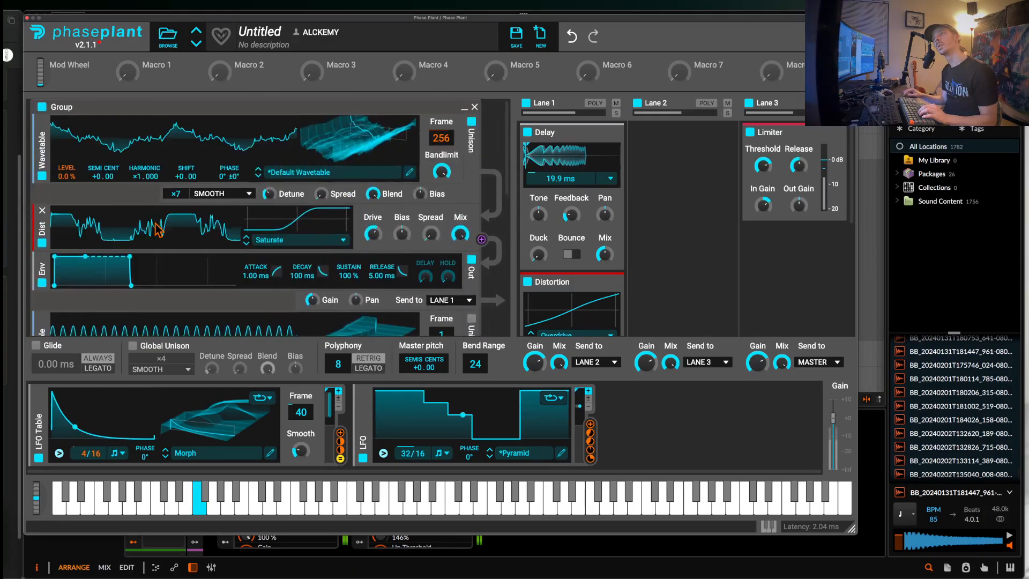
scroll(156, 228, "up", 2)
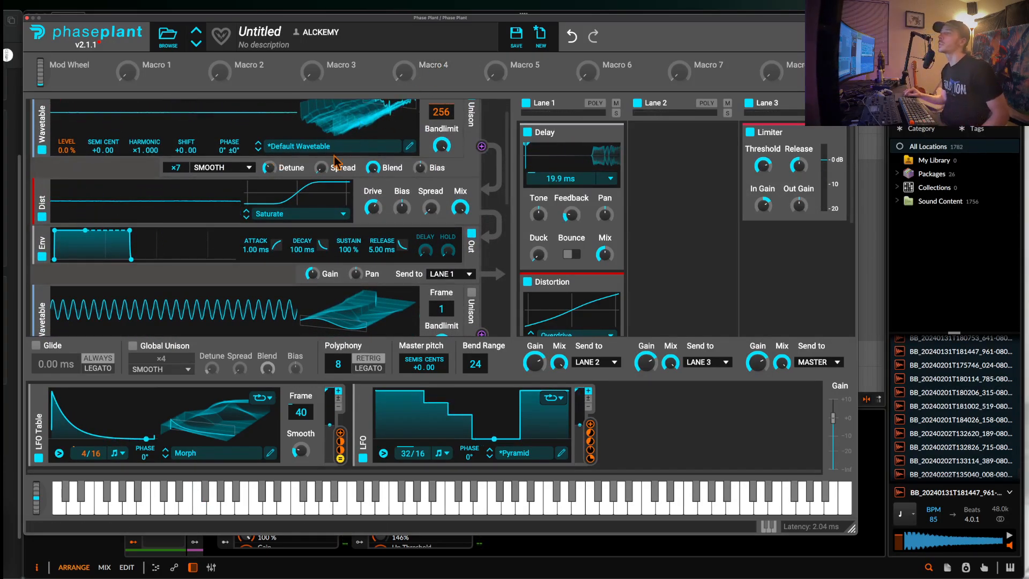
scroll(161, 221, "up", 2)
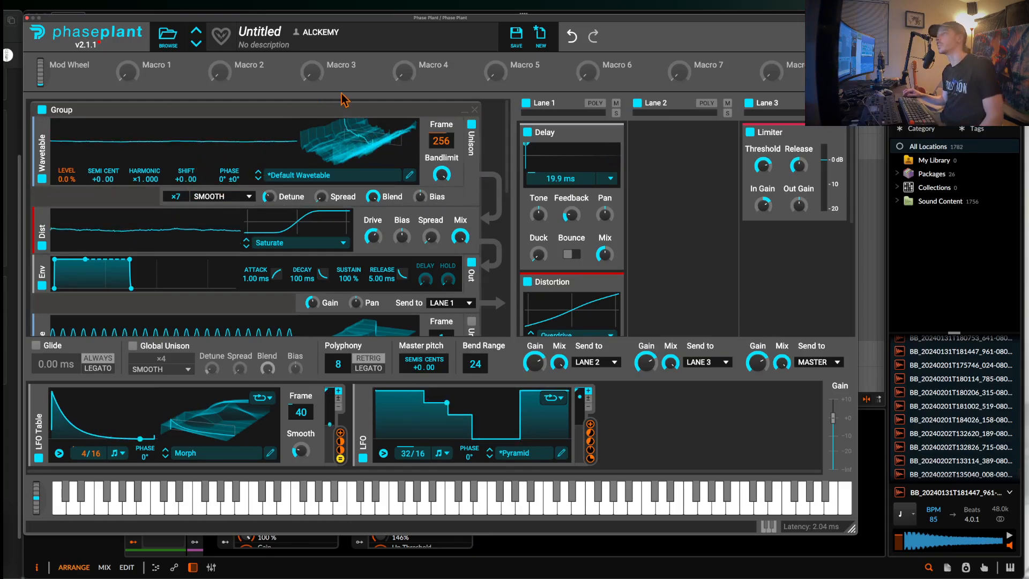
Undo the recent changes back to the state where the duplicated Wavetable sits in the first group above the distortion
left_click(572, 39)
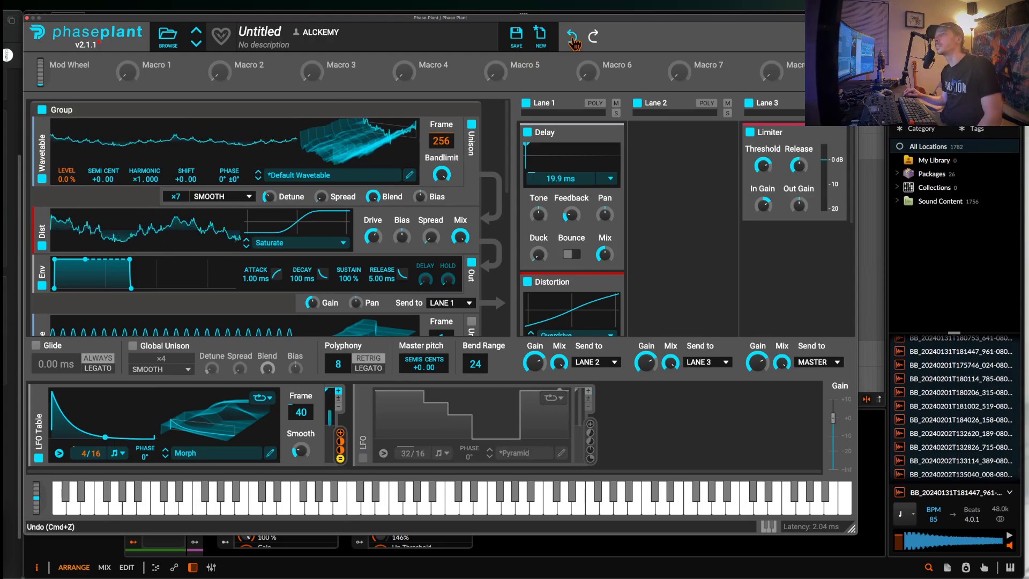
left_click(573, 39)
left_click(573, 39)
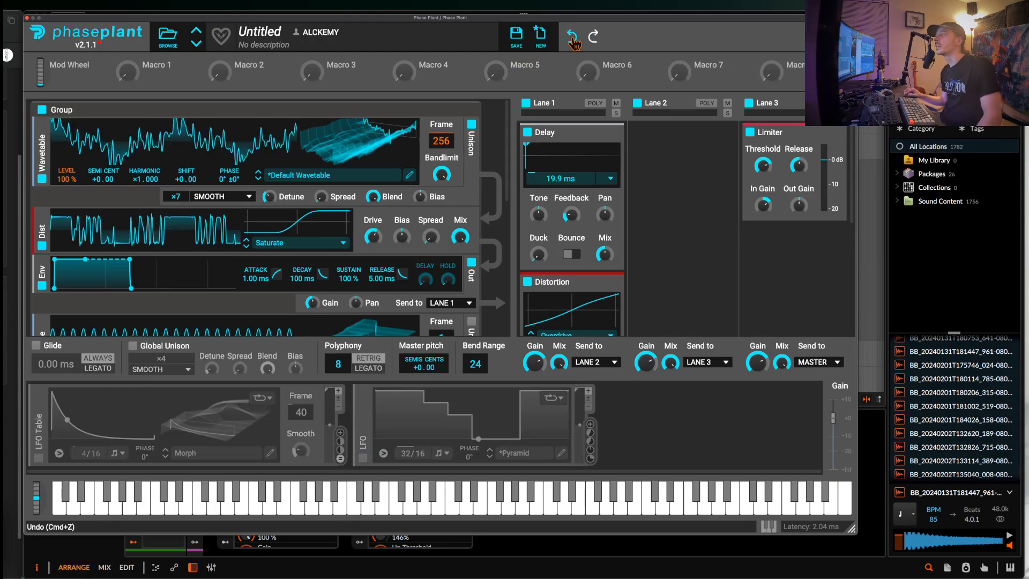
left_click(573, 39)
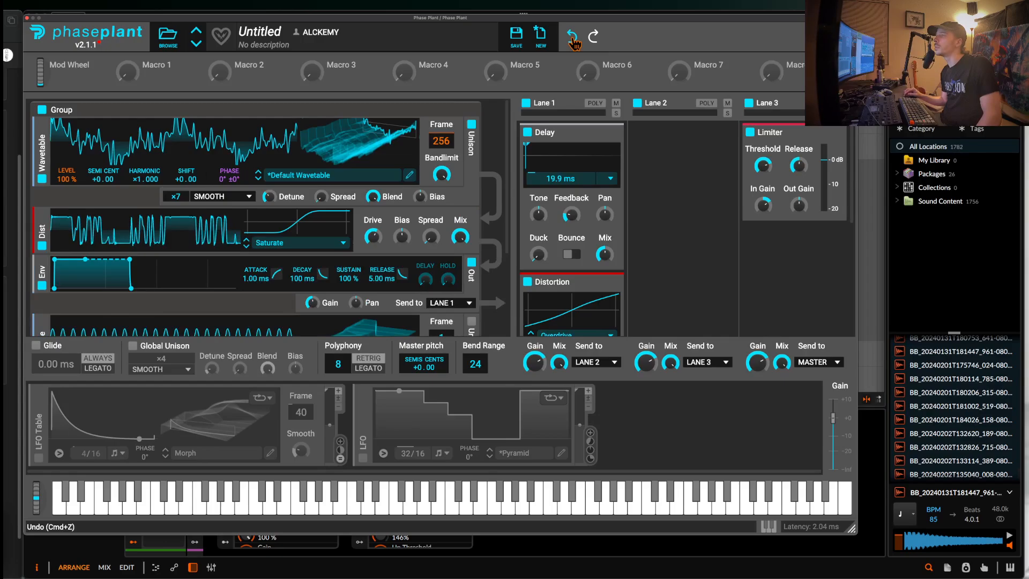
left_click(595, 39)
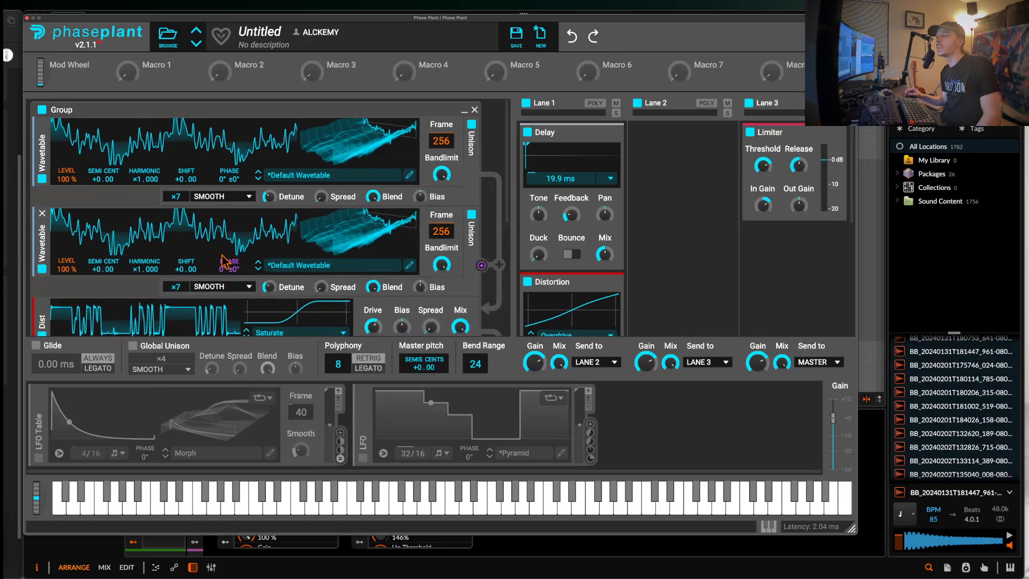
Move the duplicated Wavetable into a separate group below the others with an output envelope, and load the factory Default Wavetable into it
left_click_drag(53, 168, 86, 318)
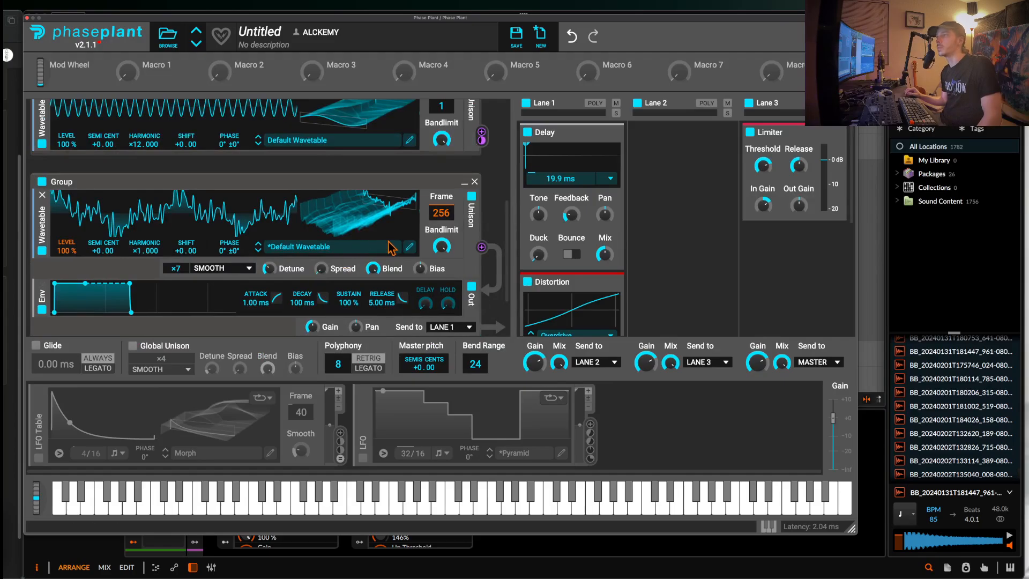
left_click(409, 246)
left_click(224, 112)
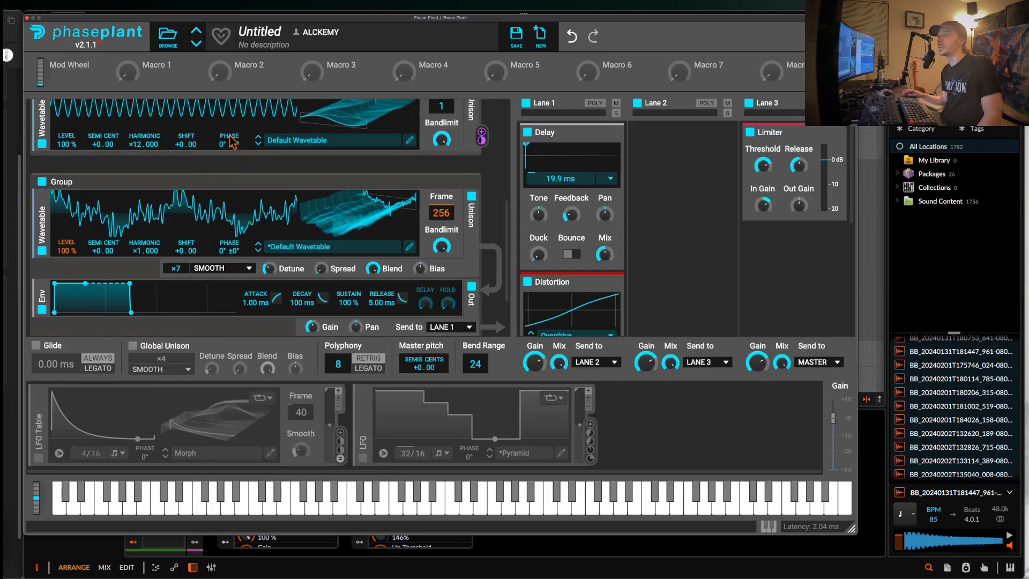
left_click(328, 248)
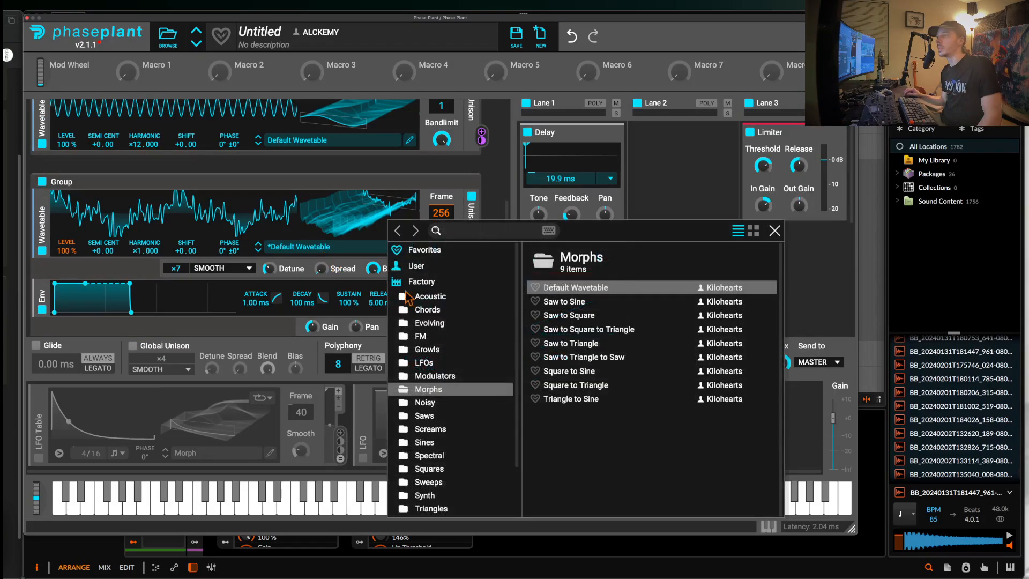
left_click(572, 302)
left_click(568, 289)
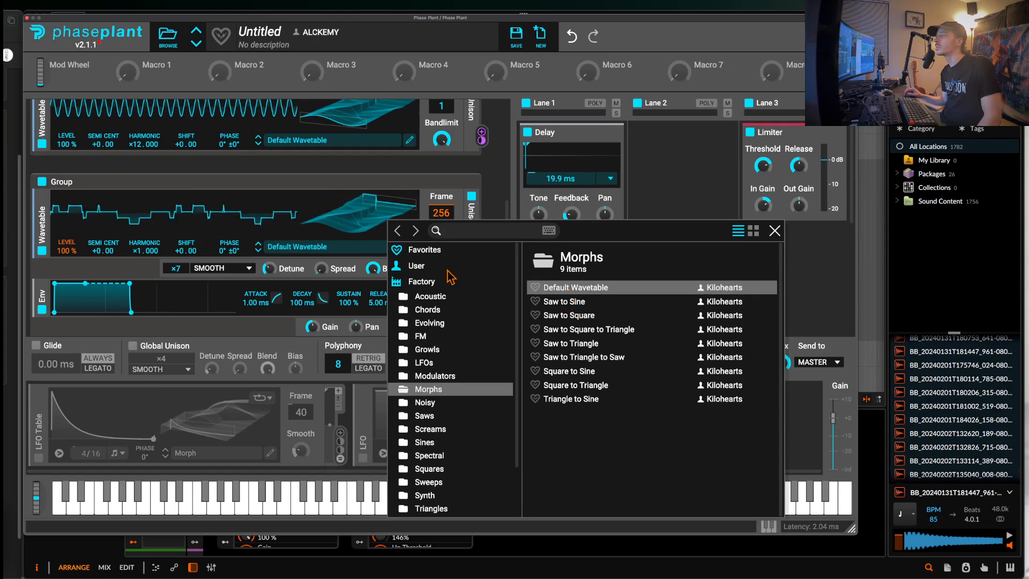
left_click(328, 230)
Set the new group's Wavetable to frame 1, reduce its unison voices to 1 and turn its unison off
scroll(218, 223, "down", 2)
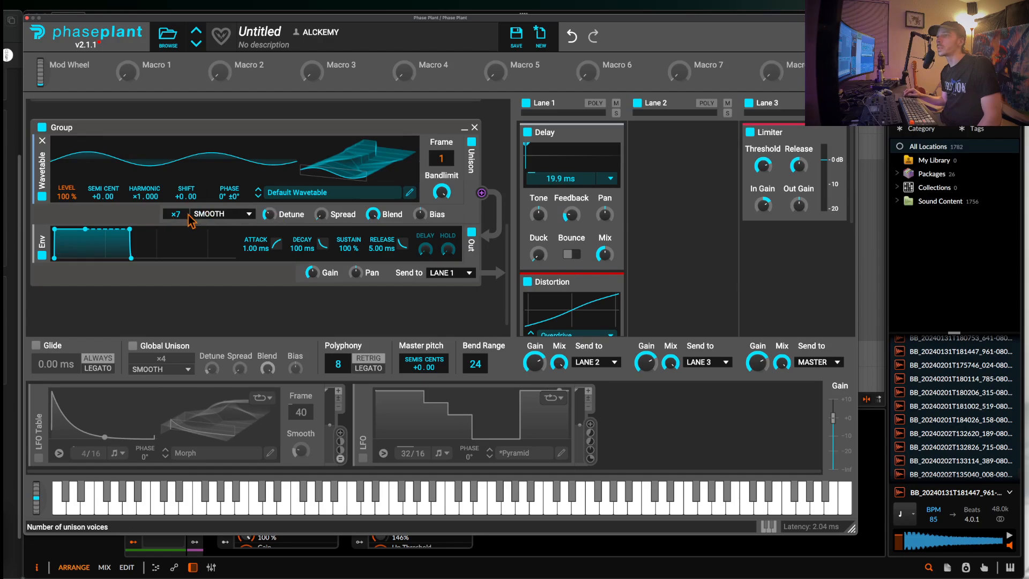
scroll(176, 215, "down", 6)
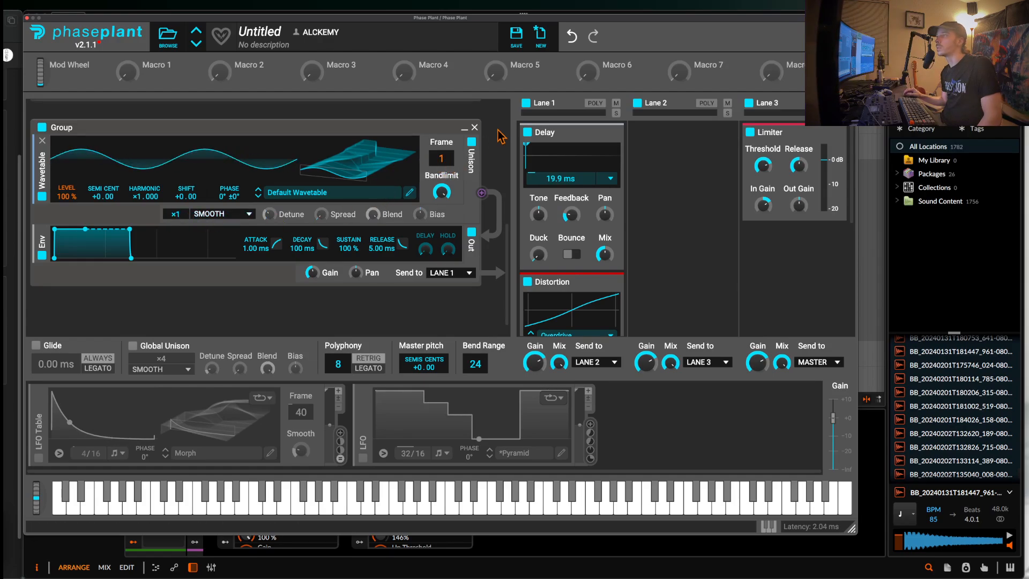
left_click(474, 144)
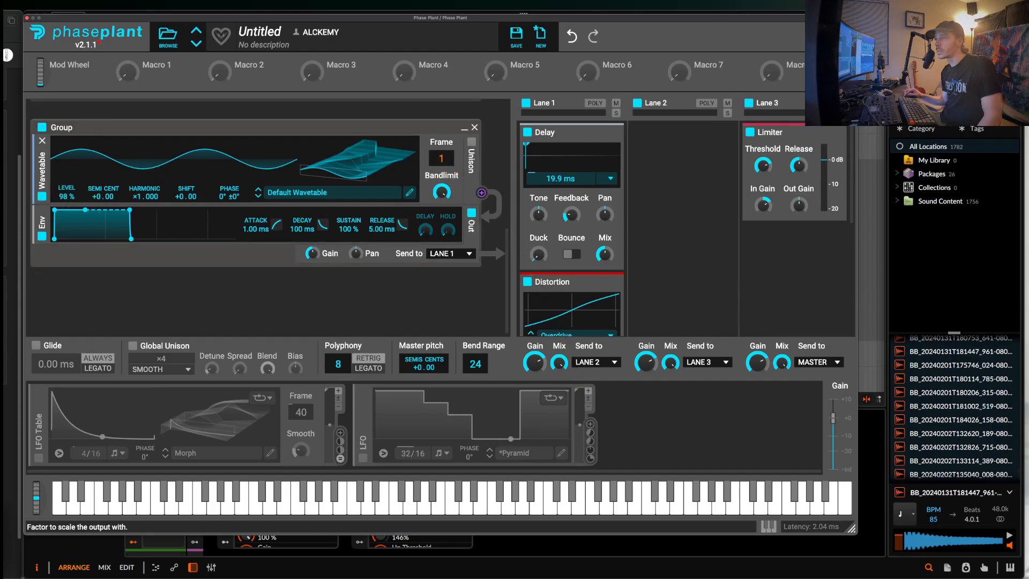
Set the level of the new group's Wavetable to 0%
scroll(59, 199, "down", 10)
scroll(57, 202, "up", 3)
scroll(58, 201, "up", 10)
scroll(65, 187, "down", 10)
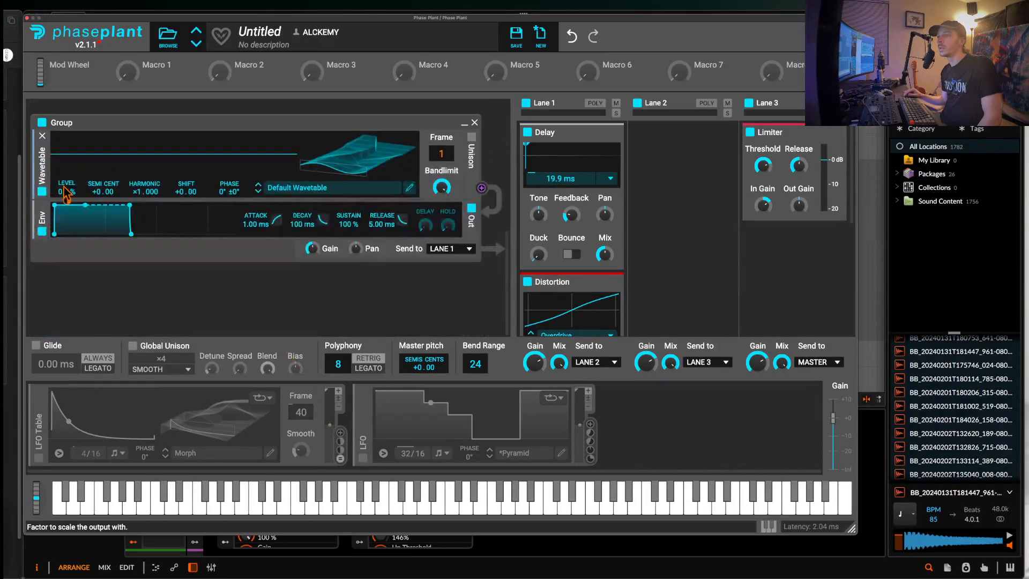
Add a Distortion effect between the new group's Wavetable and output envelope, and set its type to Saturate
left_click(80, 199)
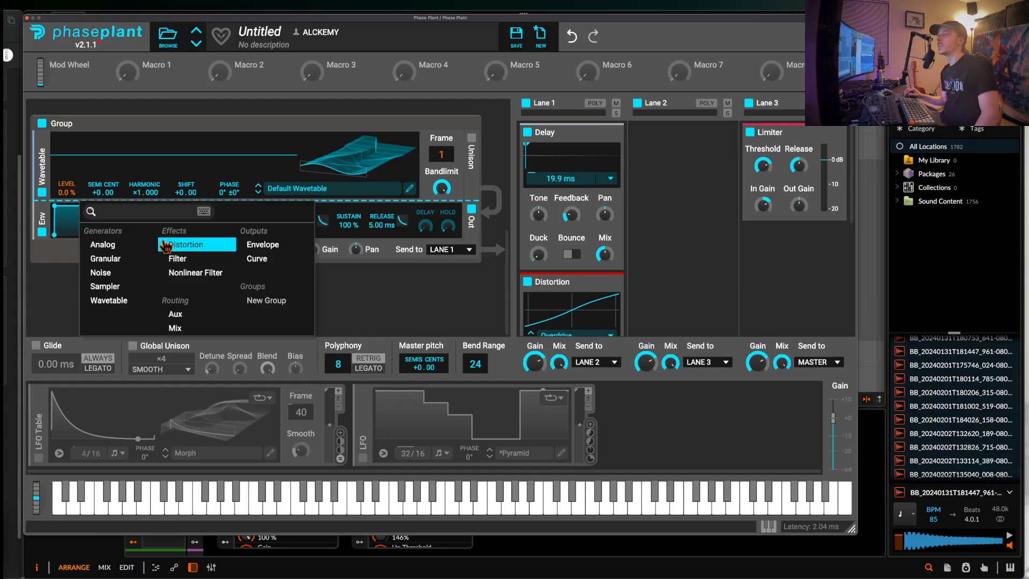
left_click(170, 248)
left_click(295, 237)
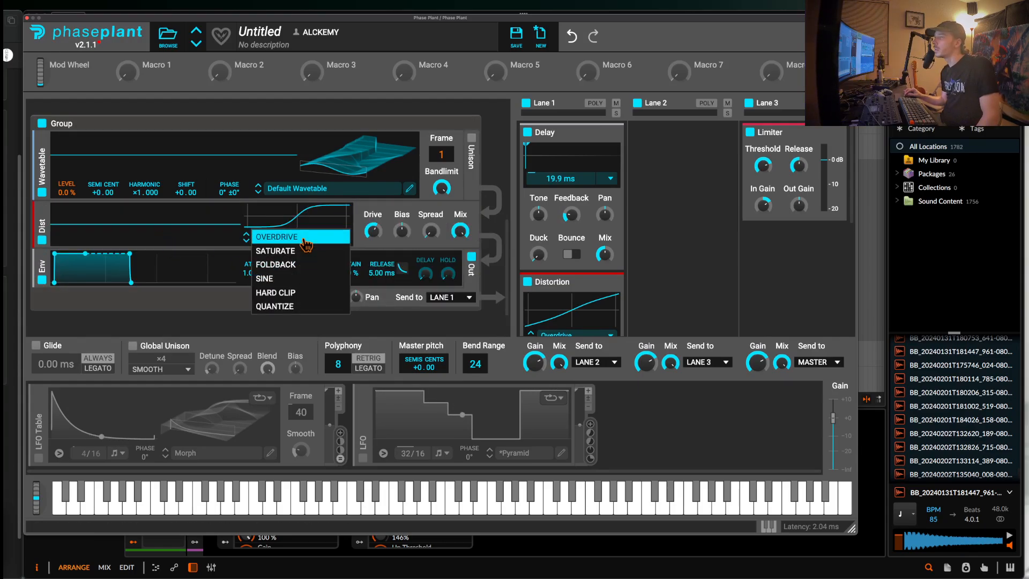
left_click(276, 238)
Enable the LFO Table and LFO modulators, and switch off the first wavetable group
left_click(38, 459)
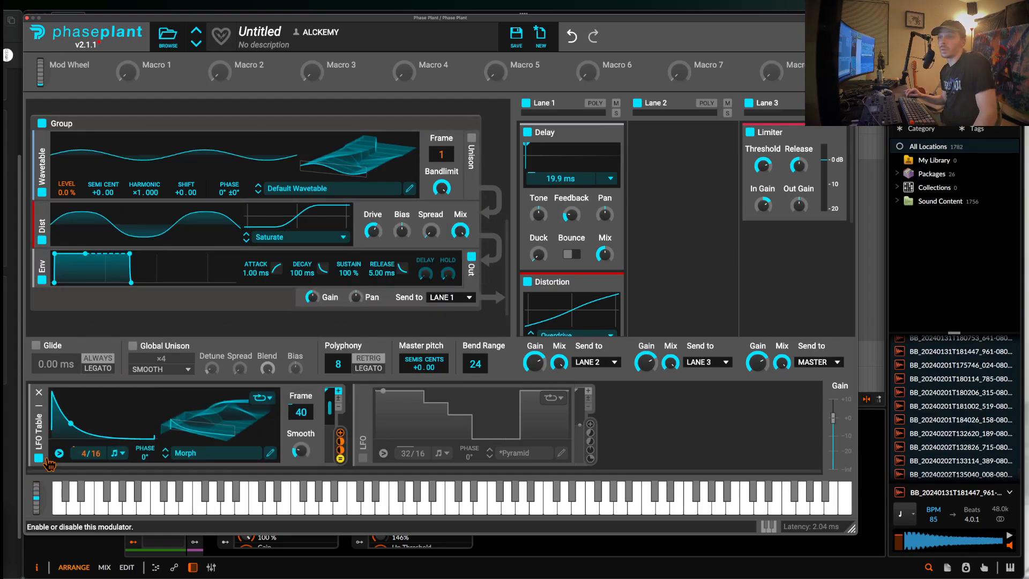
left_click(363, 458)
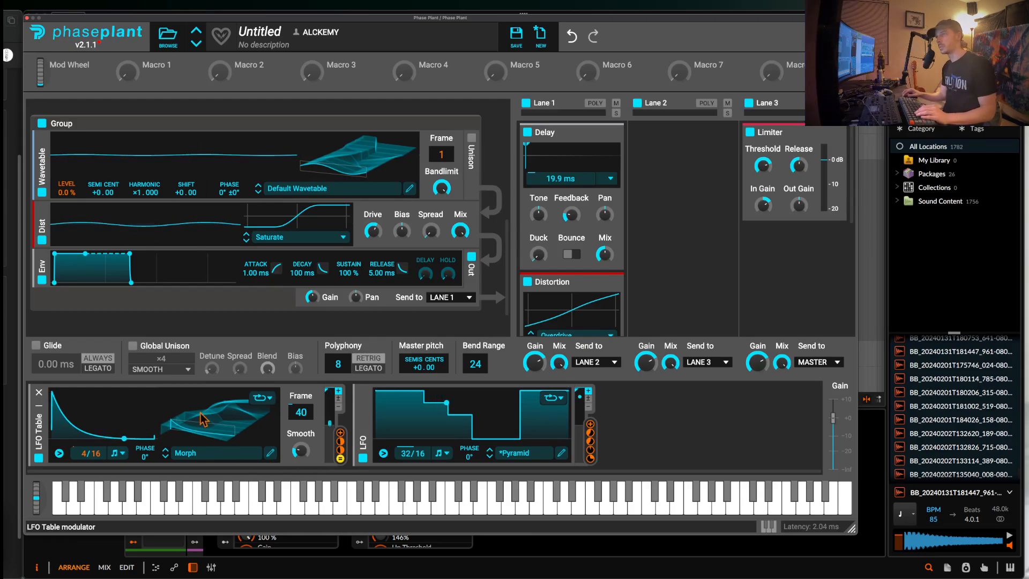
scroll(209, 259, "up", 10)
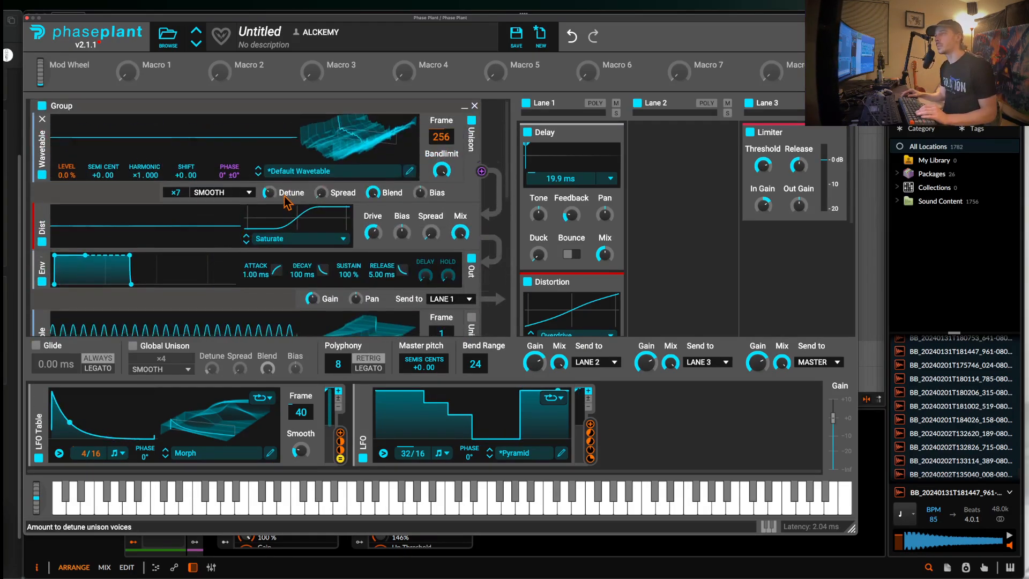
scroll(287, 201, "down", 1)
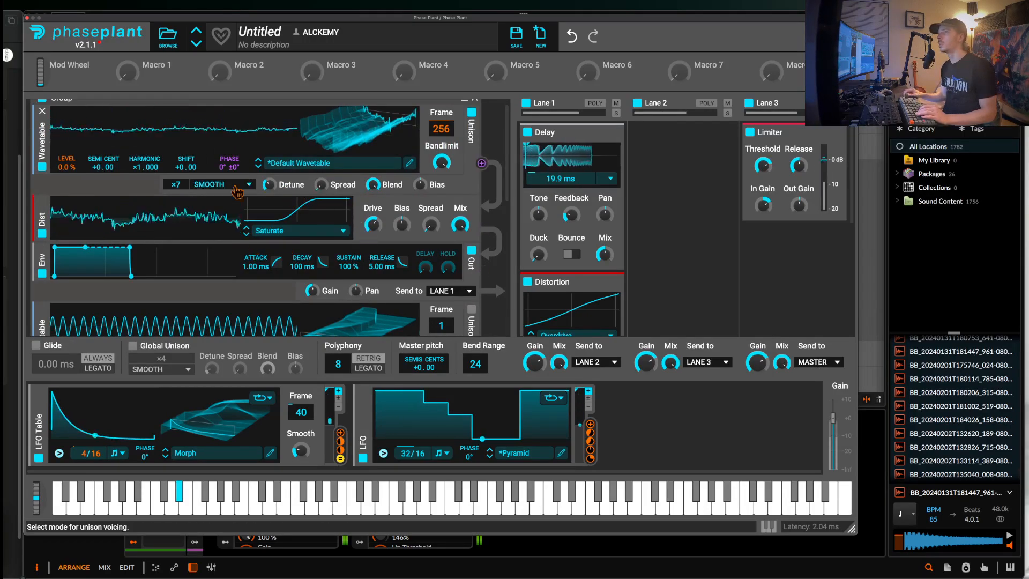
scroll(236, 191, "up", 1)
left_click(41, 110)
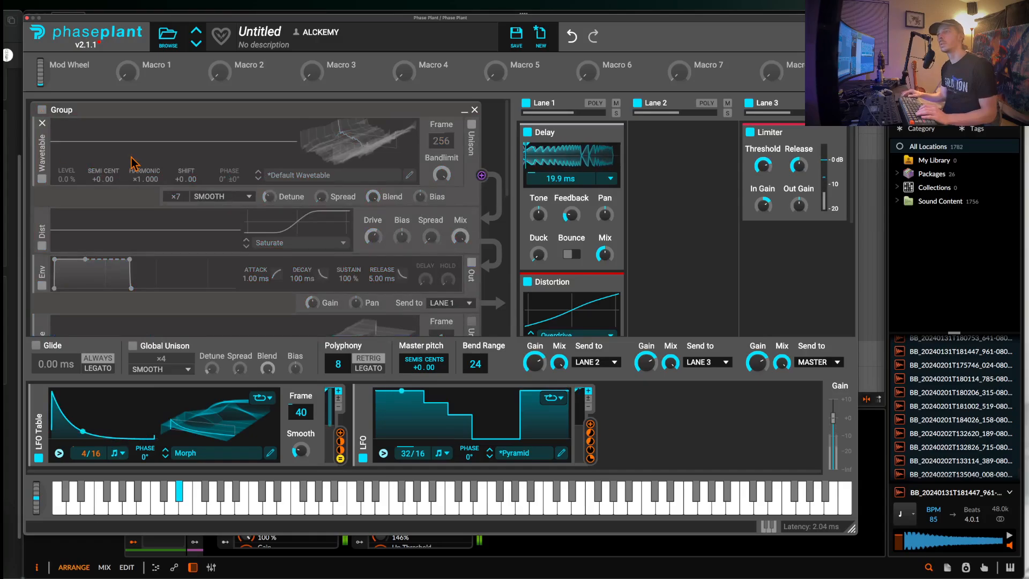
Route the new group's output to Lane 2
scroll(133, 163, "down", 10)
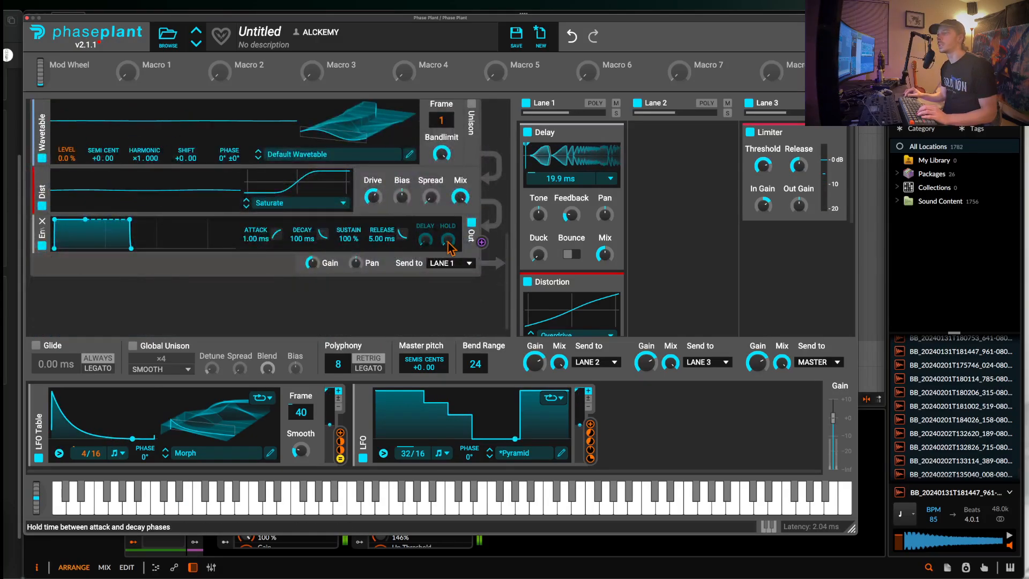
left_click(449, 265)
left_click(449, 288)
left_click(444, 267)
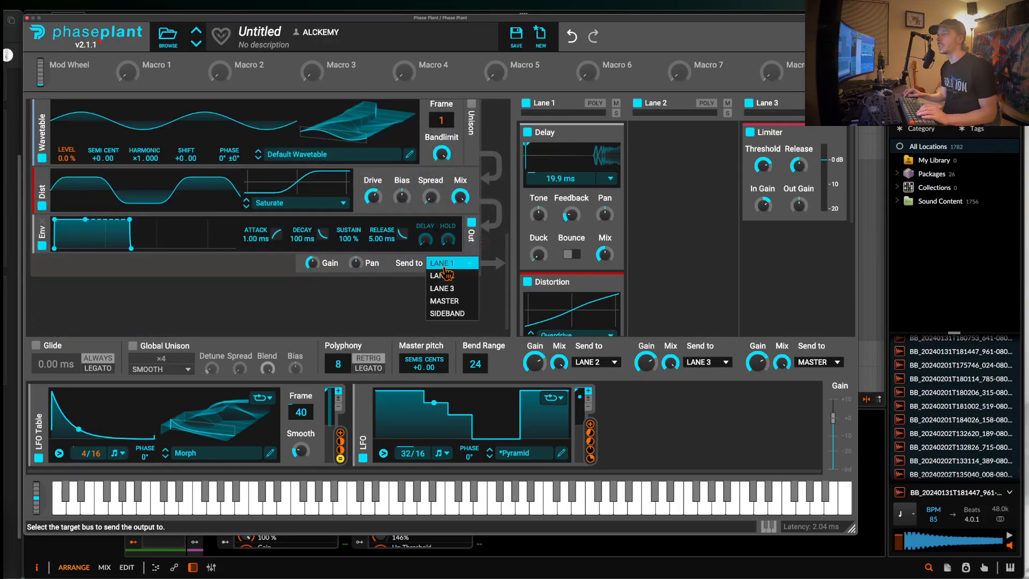
left_click(444, 274)
scroll(129, 225, "up", 1)
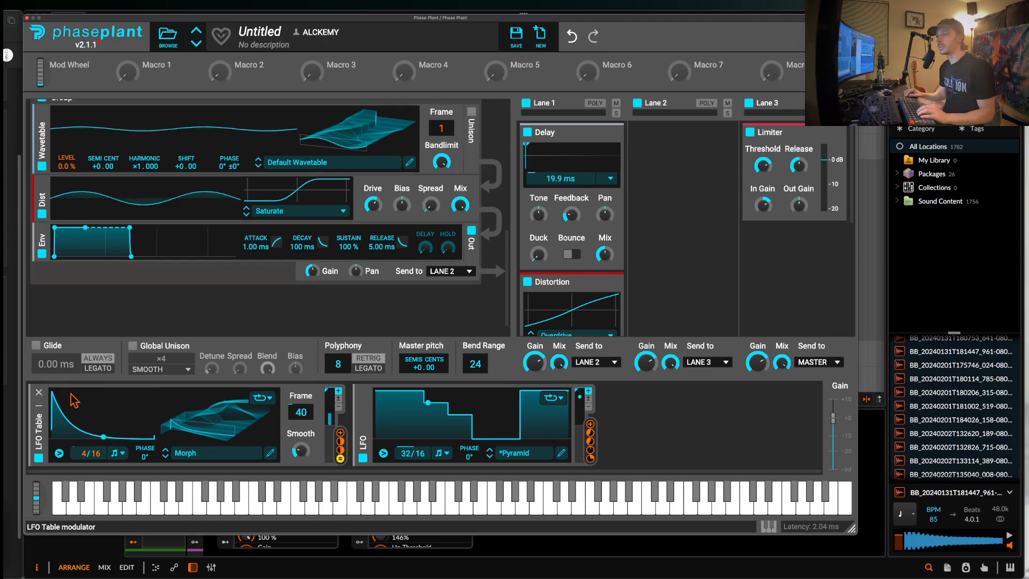
Duplicate the LFO Table and replace the modulation on the new group's Wavetable level with the copy at about +46%
left_click_drag(37, 421, 395, 439)
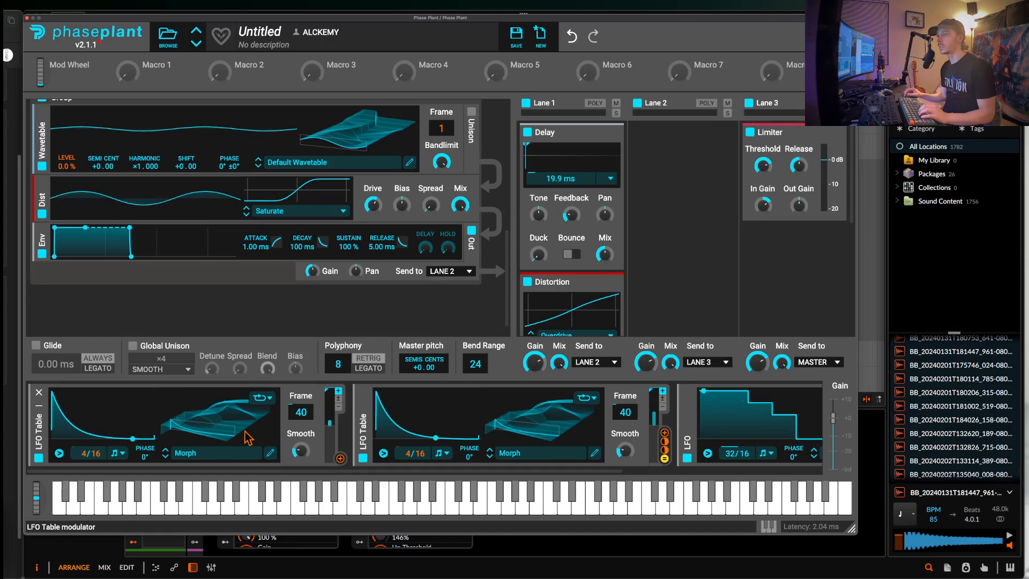
mouse_move(66, 174)
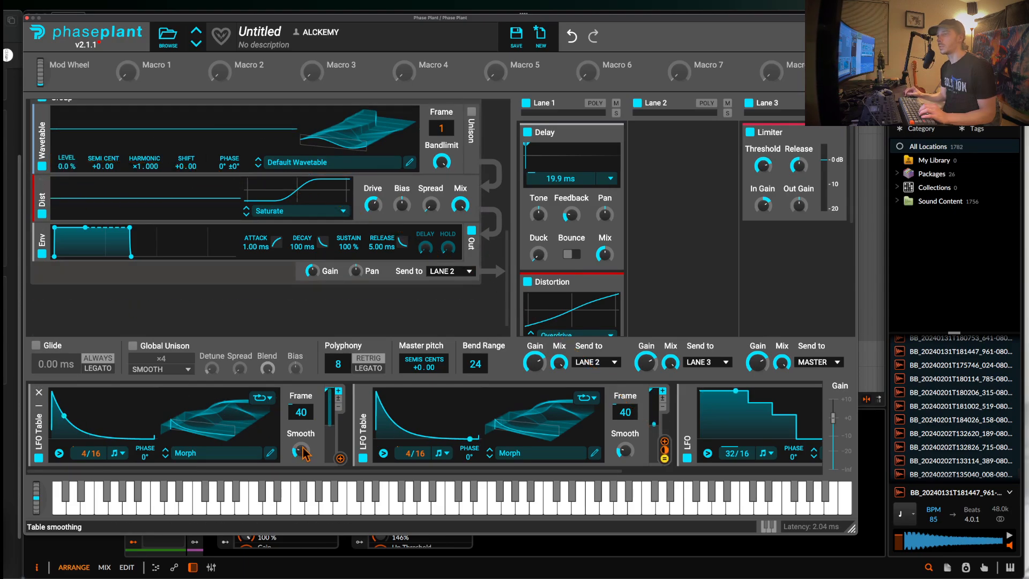
left_click_drag(340, 459, 66, 174)
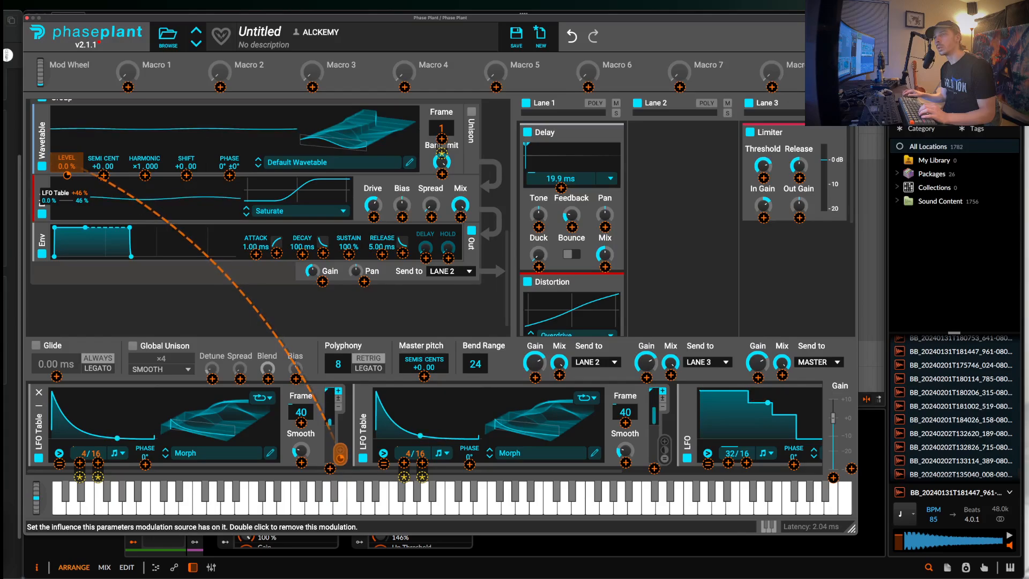
right_click(66, 177)
key("Escape")
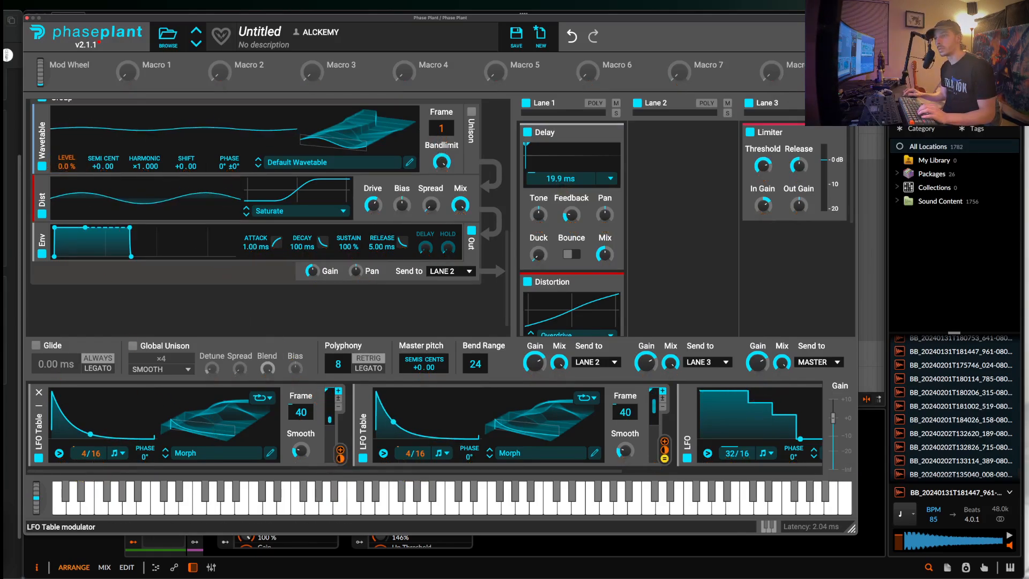
Set the copied LFO Table to frame 1 for a straight downward ramp
left_click_drag(301, 412, 301, 425)
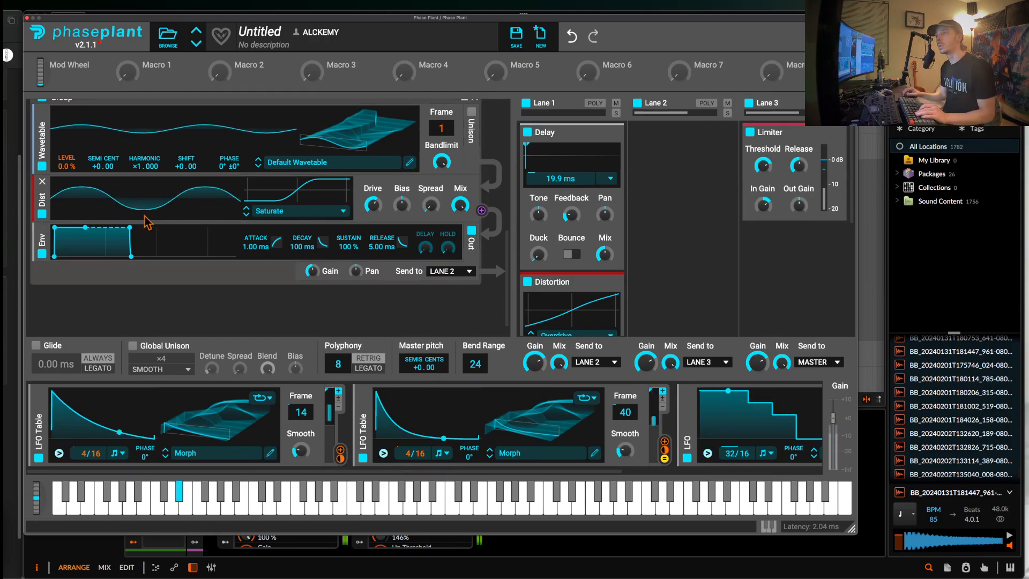
left_click_drag(202, 430, 203, 433)
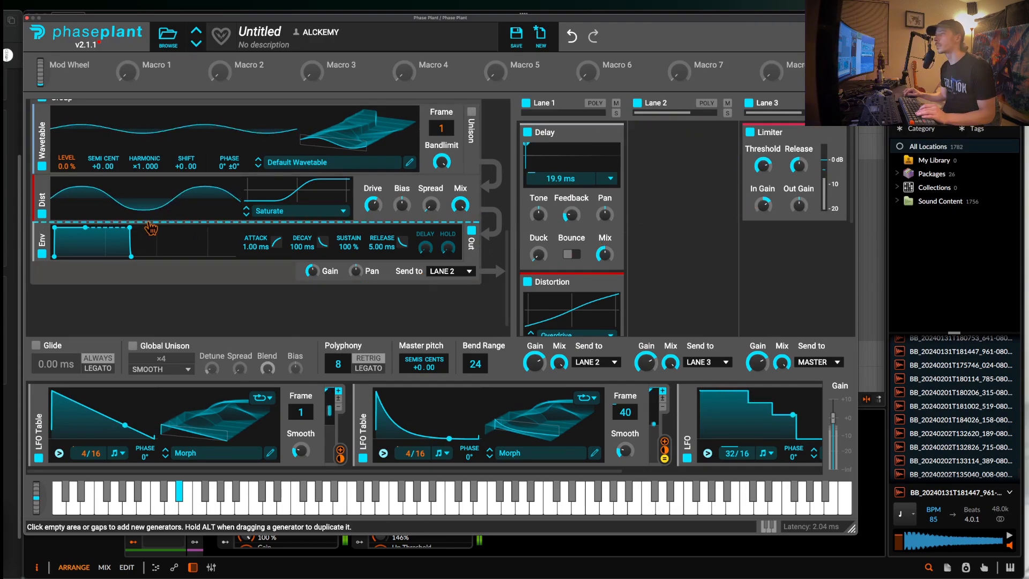
scroll(150, 229, "up", 1)
mouse_move(373, 210)
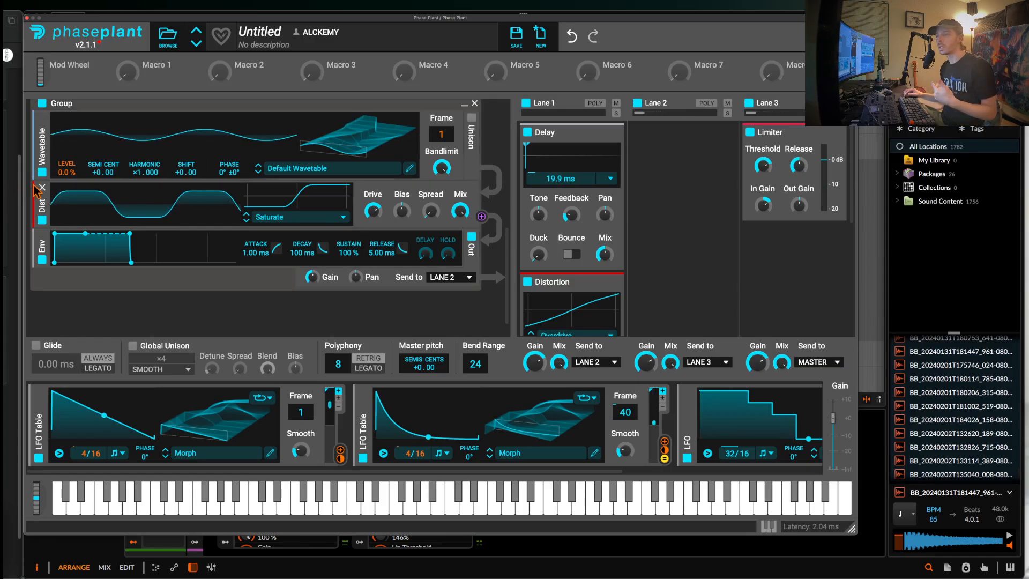
Edit frame 1 of the new group's Wavetable, raising the first harmonic to maximum and the third to about -20 dB
scroll(32, 190, "up", 4)
scroll(40, 190, "down", 3)
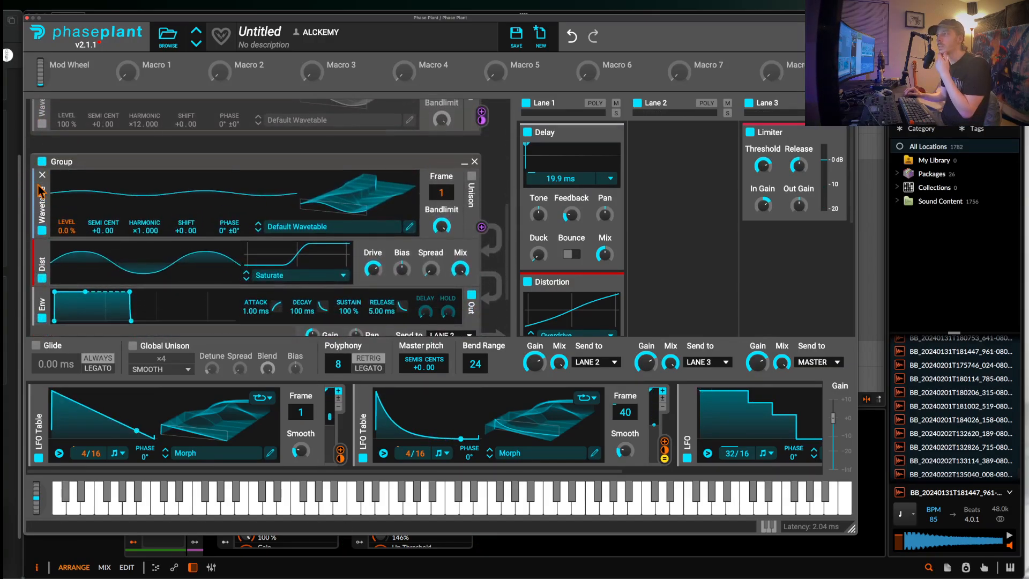
scroll(40, 190, "up", 4)
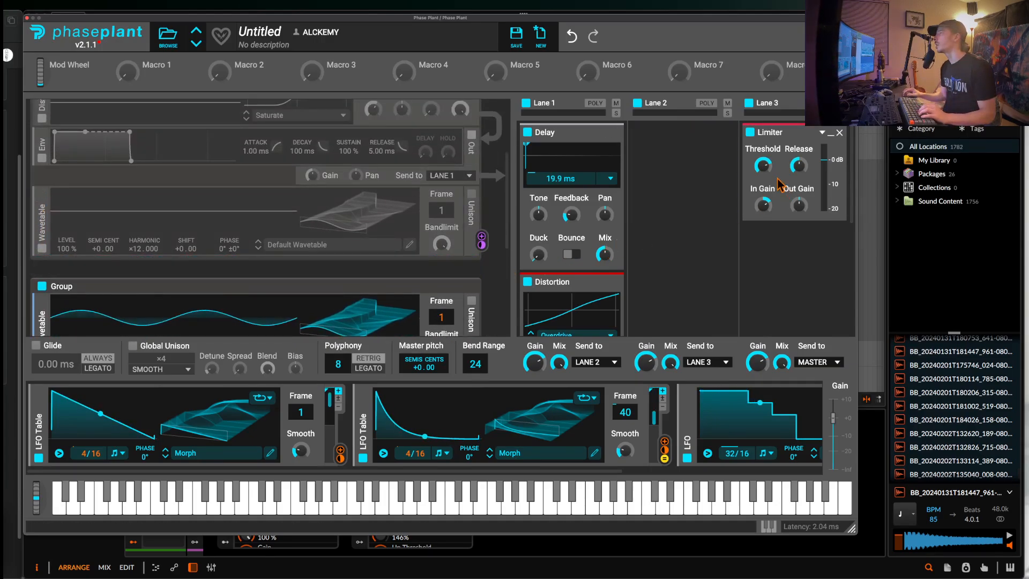
scroll(198, 263, "down", 1)
scroll(198, 263, "down", 2)
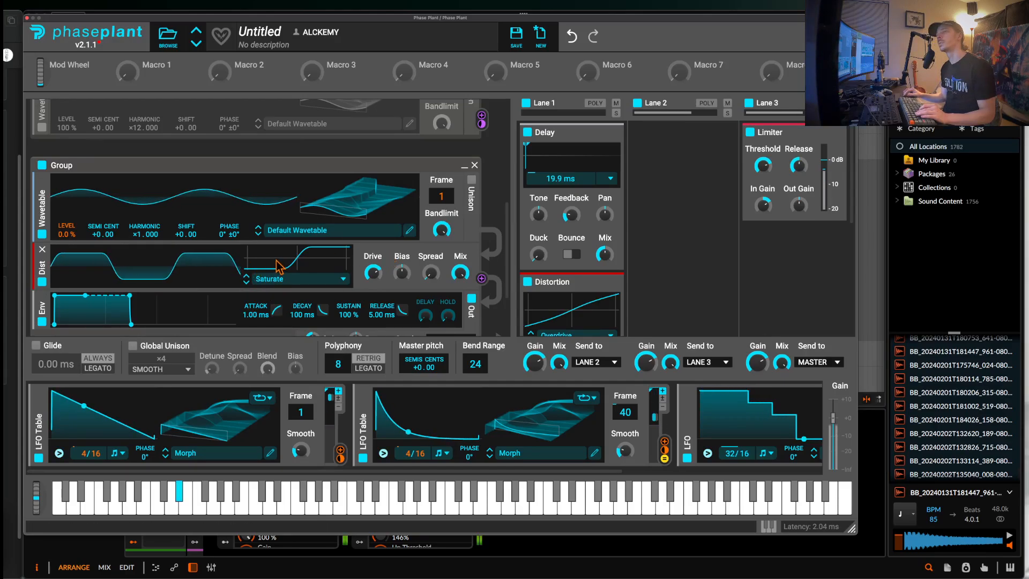
left_click(409, 230)
left_click(227, 220)
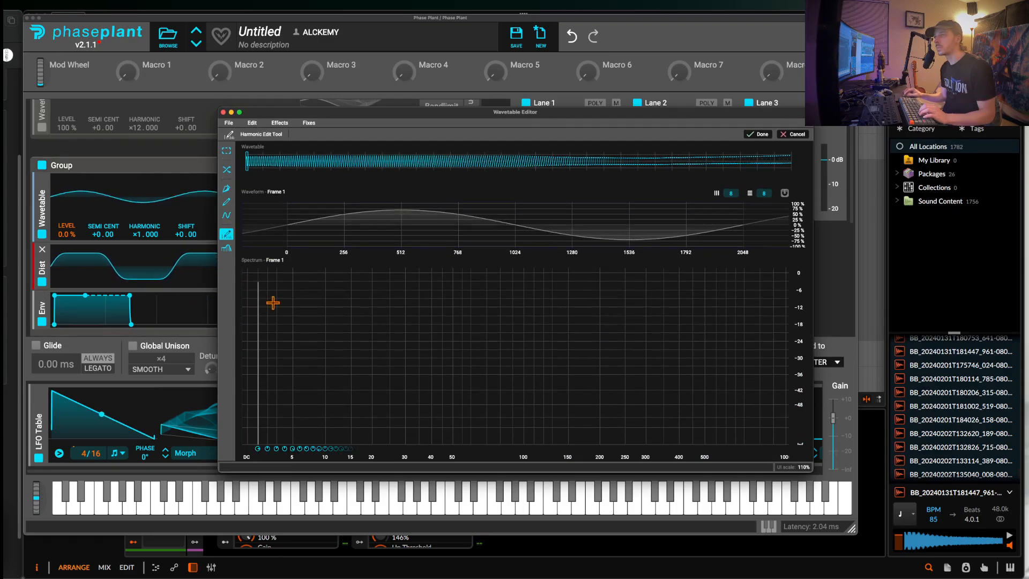
left_click_drag(259, 288, 268, 250)
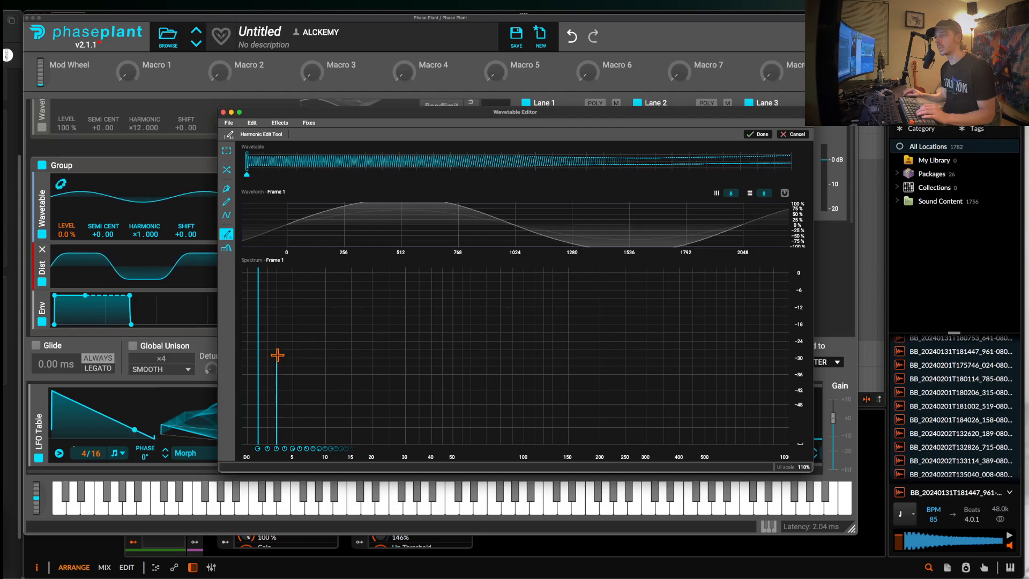
mouse_move(278, 355)
left_mouse_down()
mouse_move(276, 324)
mouse_move(275, 341)
left_mouse_up()
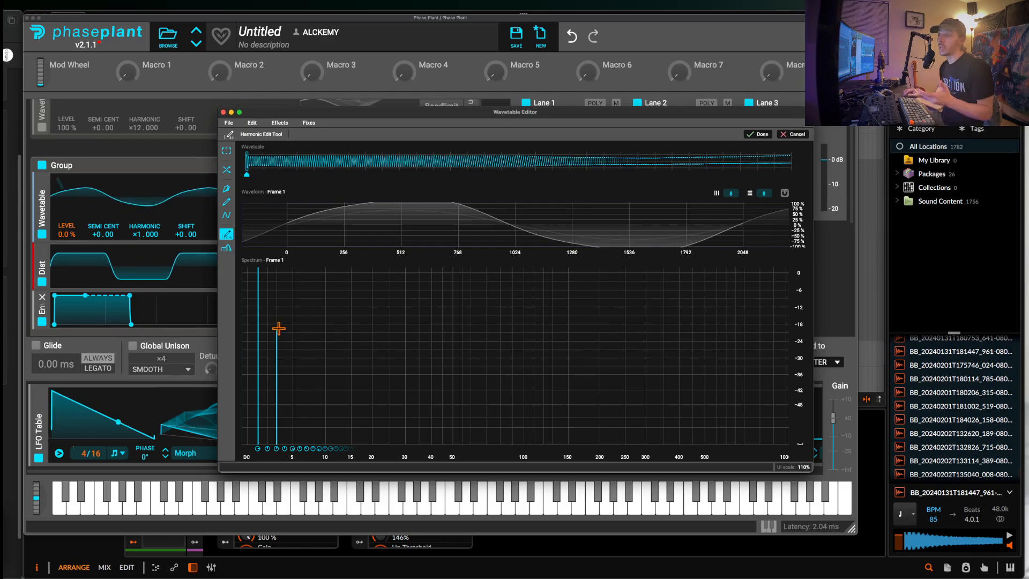
left_click(223, 112)
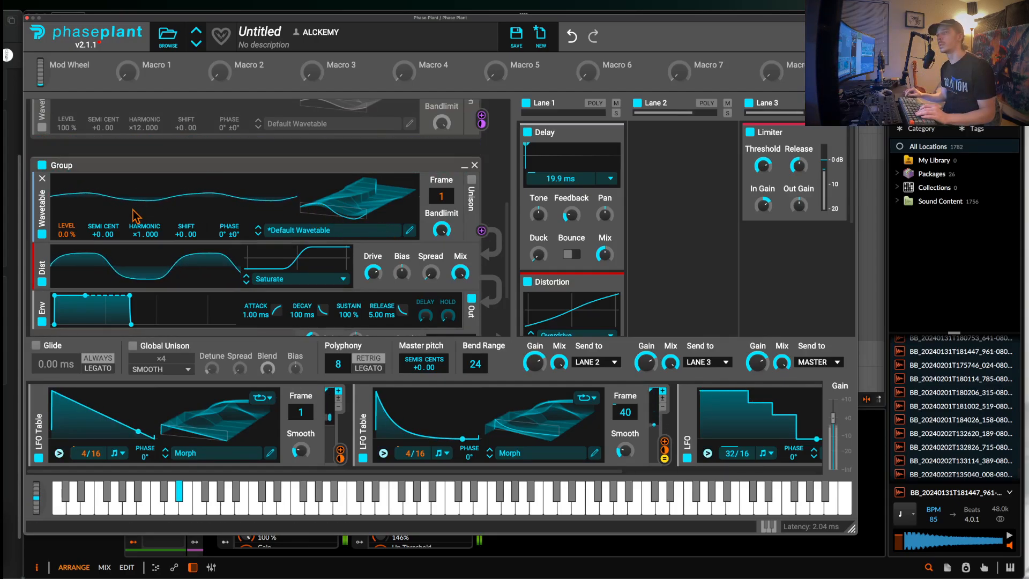
Add a low-pass Filter after the Saturate distortion in the new group
left_click(236, 290)
left_click(331, 347)
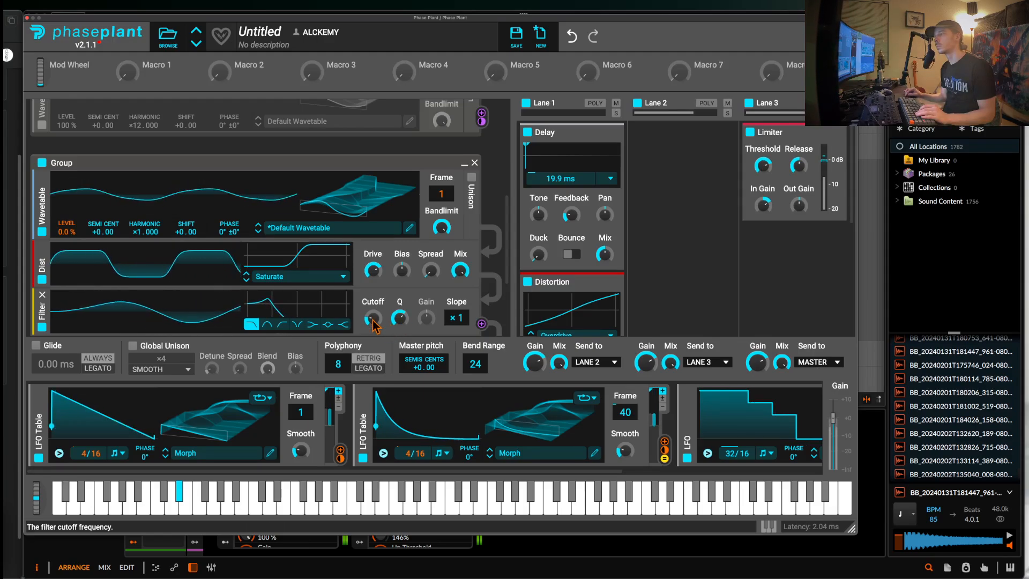
Add a Slice EQ effect and place it above the Limiter in Lane 3
left_click(673, 163)
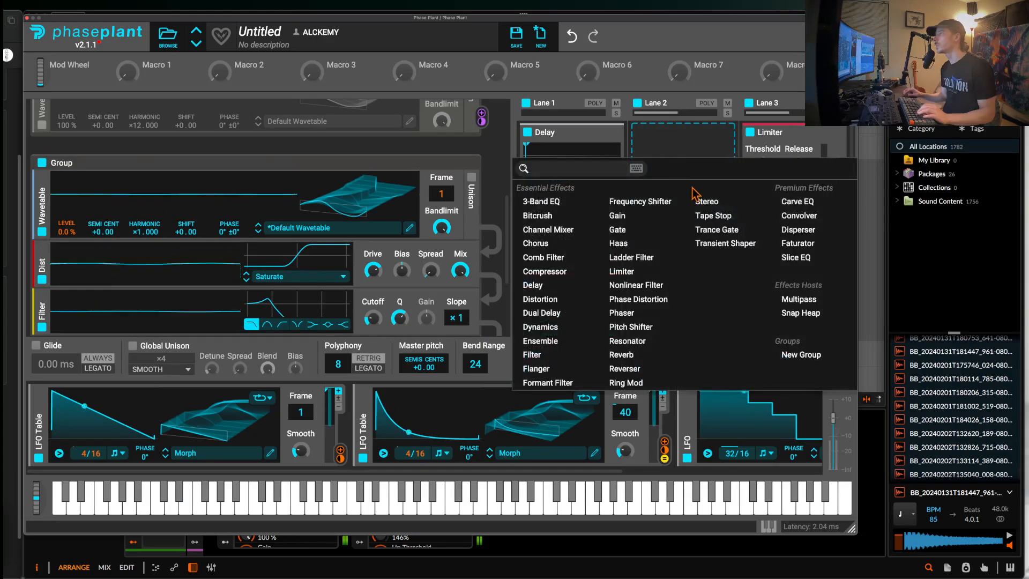
left_click(810, 260)
left_click_drag(670, 133, 770, 135)
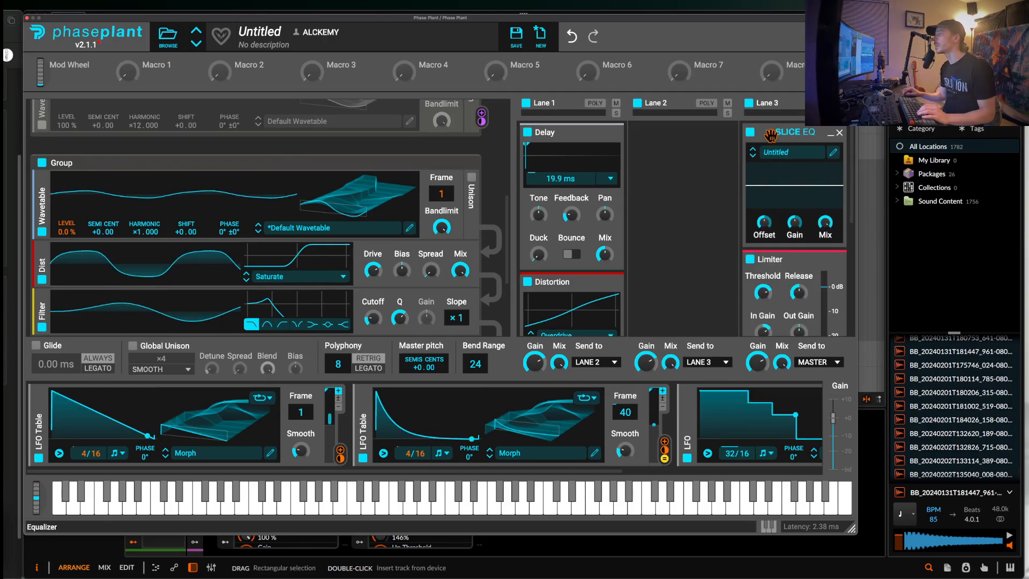
Add a peak band in the Slice EQ with a boost of about 2 dB near 37 Hz
left_click(833, 153)
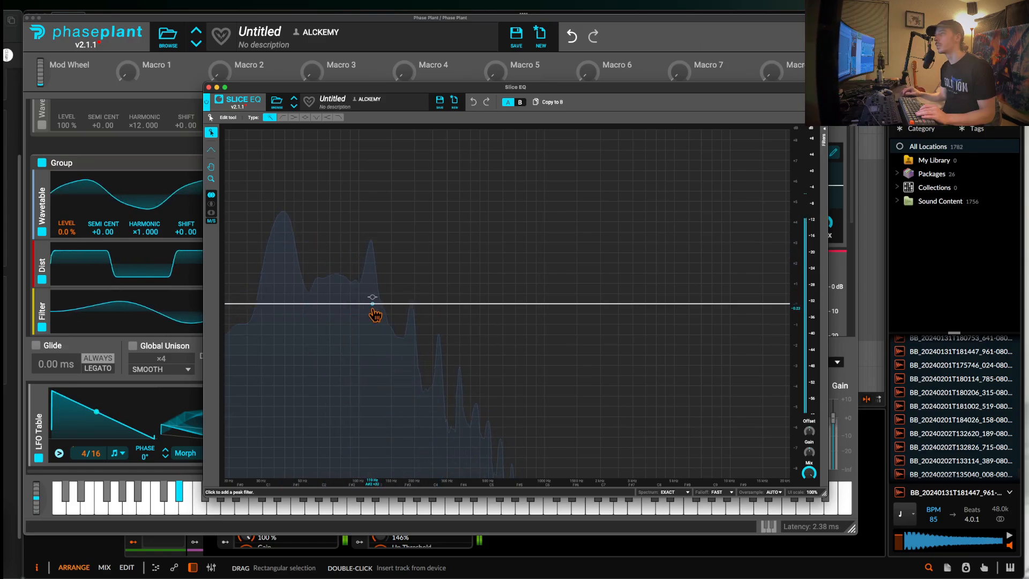
left_click_drag(373, 304, 296, 44)
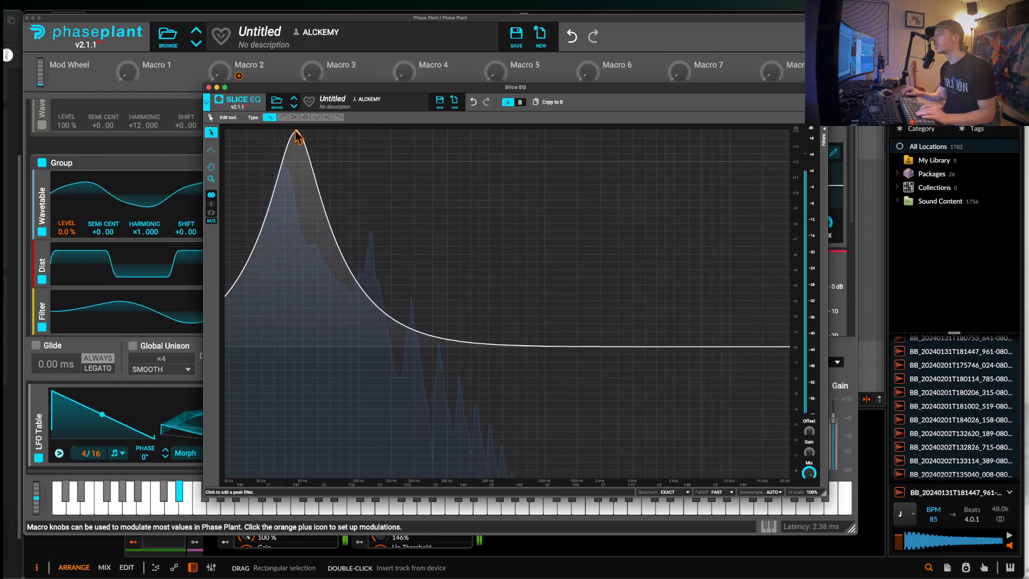
left_click_drag(296, 137, 276, 319)
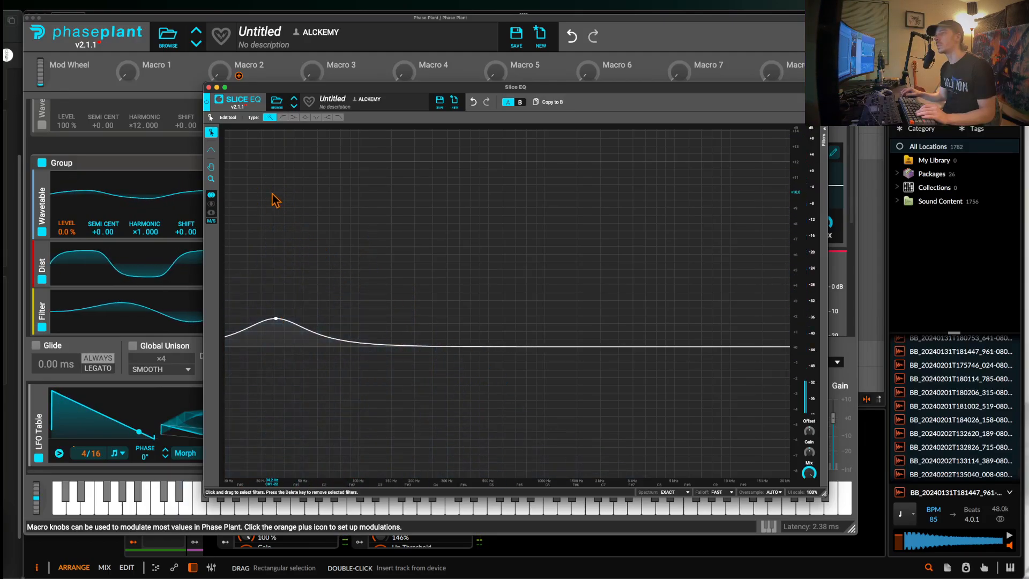
Add a second Slice EQ peak band cutting about 4.5 dB near 68 Hz, and close the EQ editor
double_click(433, 347)
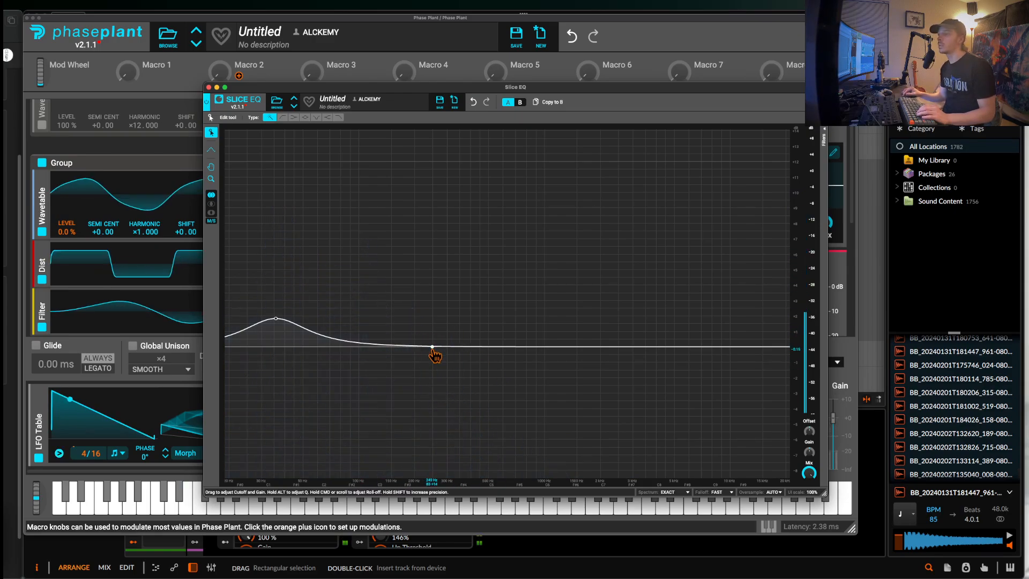
left_click_drag(433, 349, 417, 411)
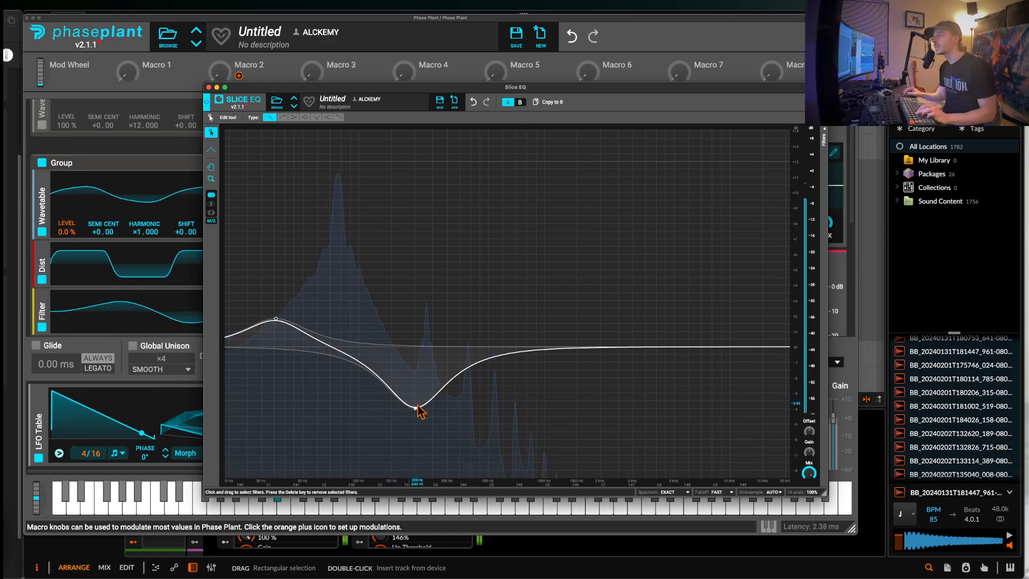
left_click_drag(415, 407, 328, 415)
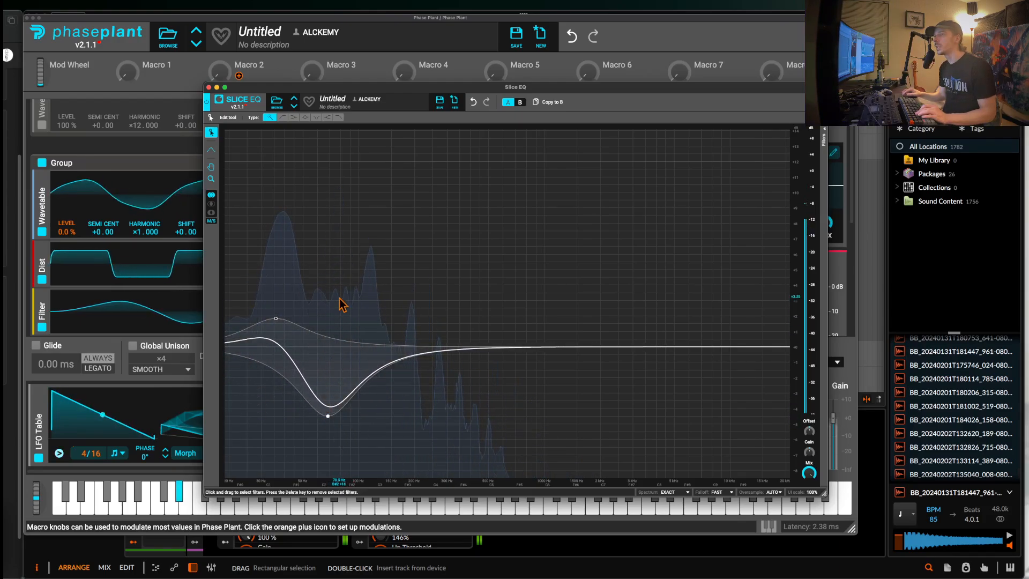
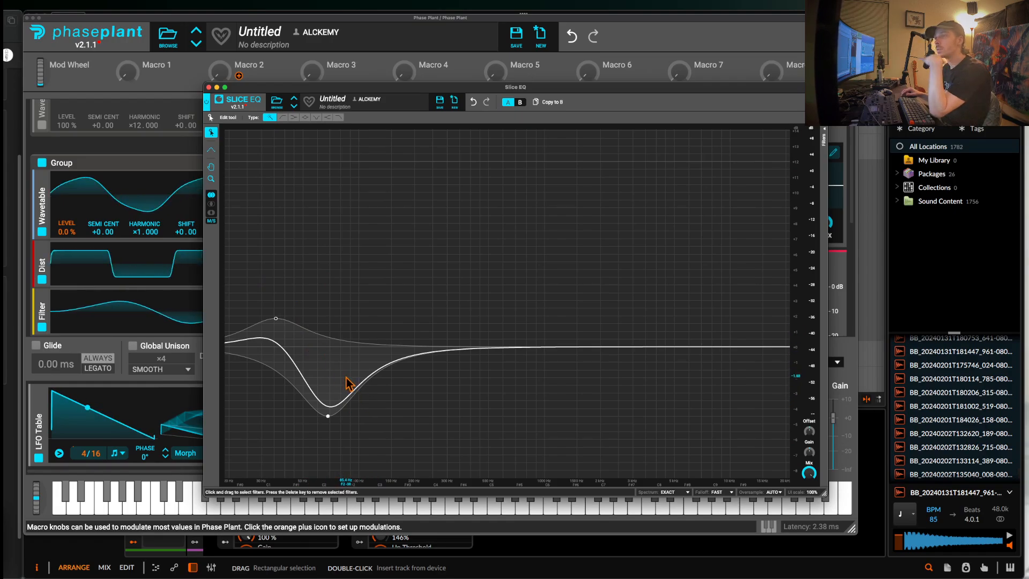
left_click(209, 86)
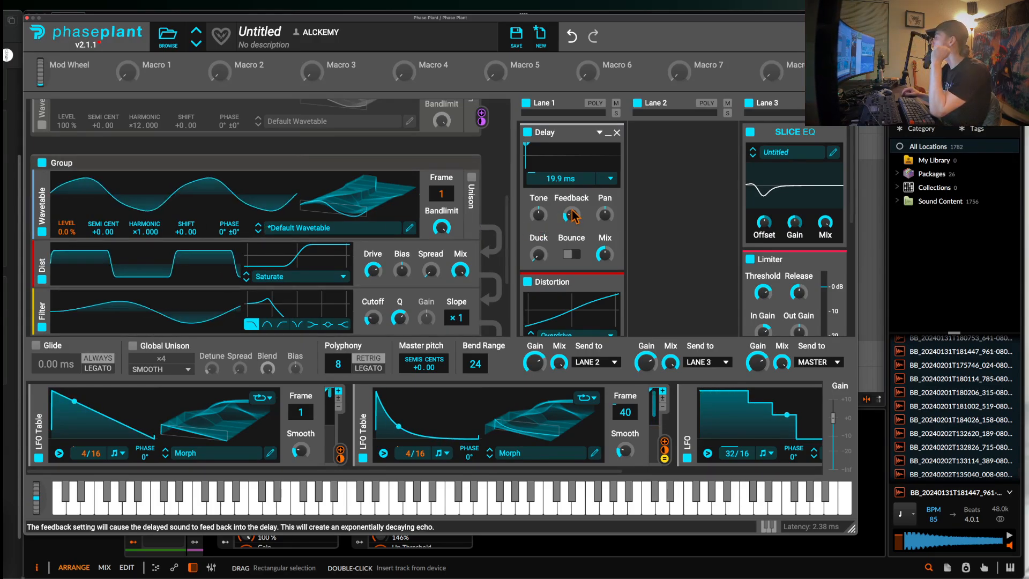
Switch the first wavetable group back on
scroll(328, 245, "down", 1)
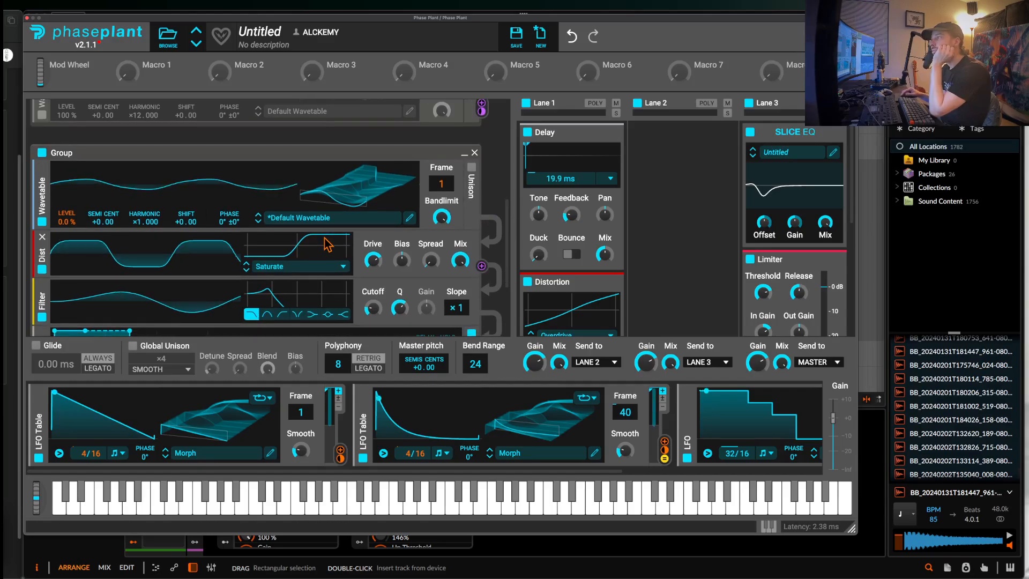
scroll(328, 245, "up", 10)
scroll(76, 113, "up", 1)
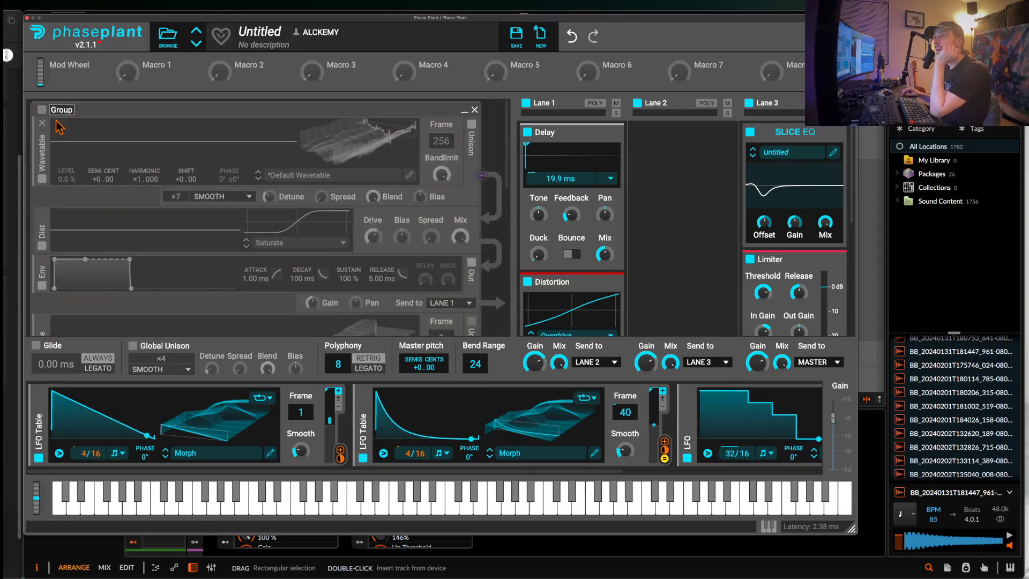
left_click(43, 110)
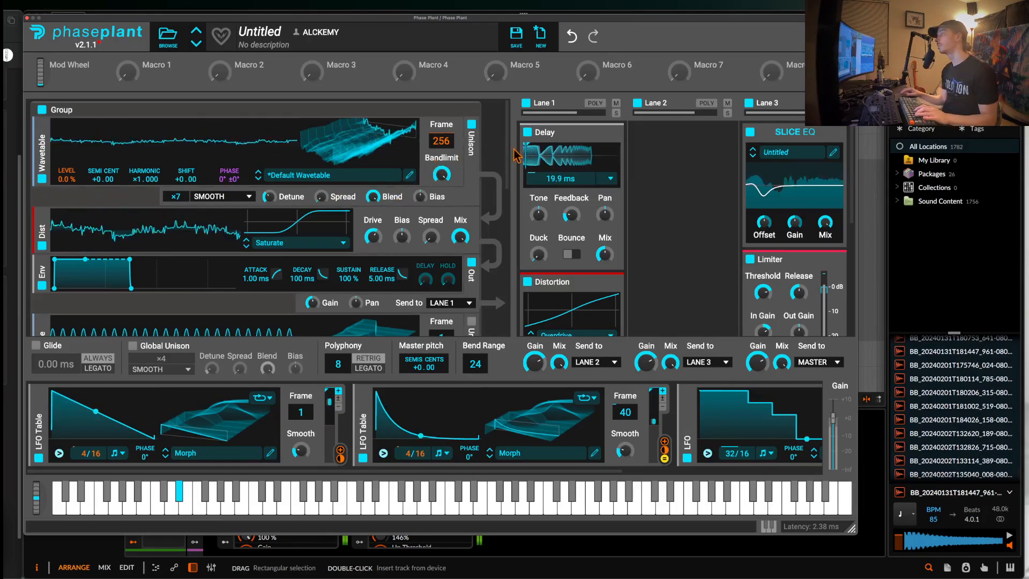
Open the Fuse Compressor after Phase Plant, adjust its attack and set the release to 1.00 ms
left_click(27, 19)
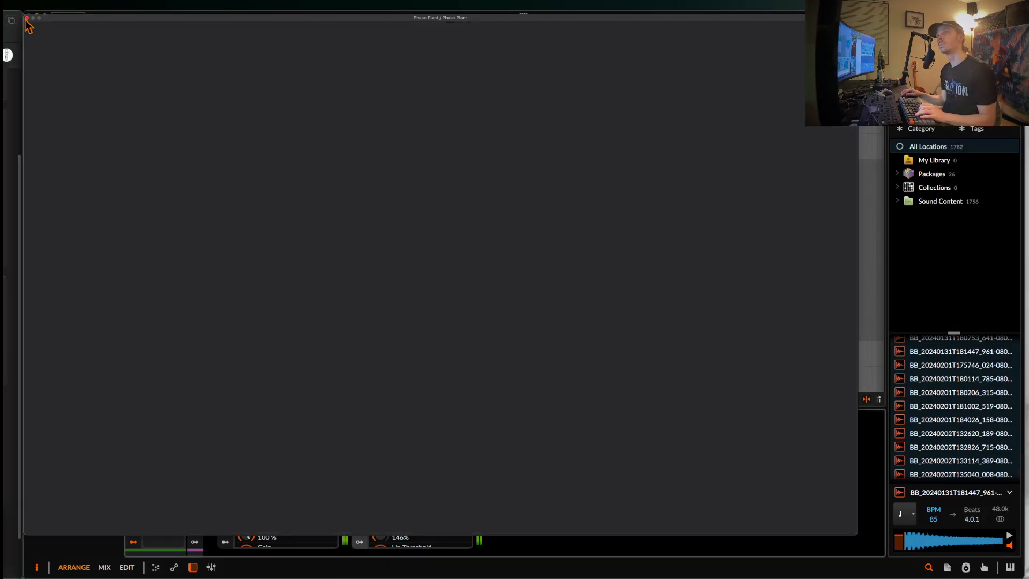
left_click(359, 519)
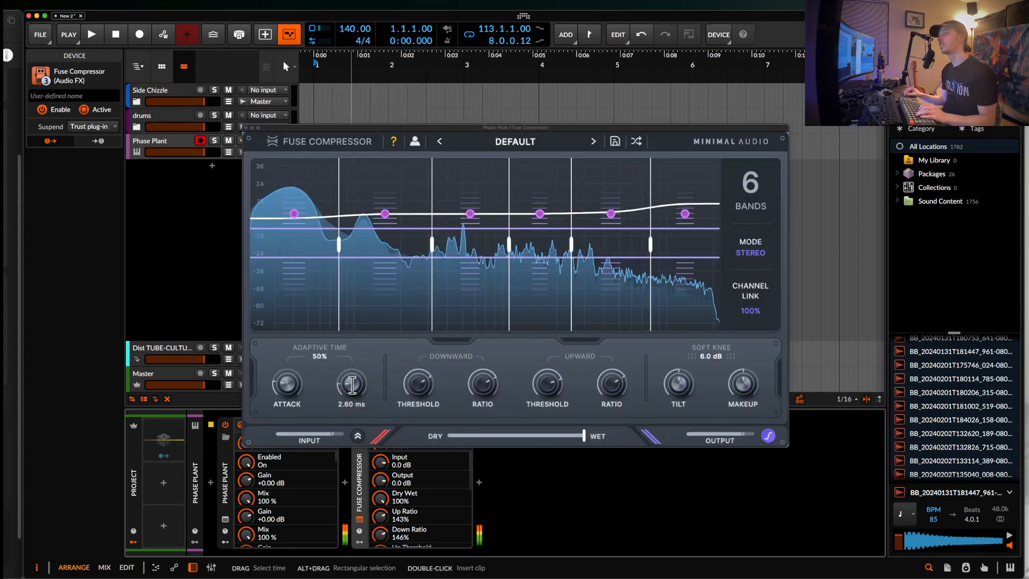
left_click_drag(287, 387, 316, 472)
left_click_drag(351, 385, 352, 322)
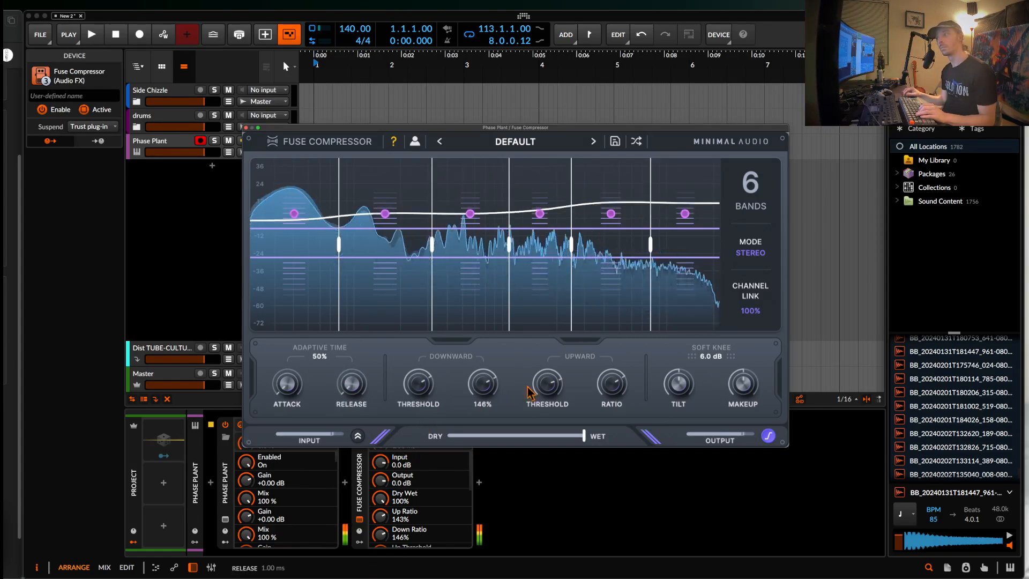
Set the compressor's upward threshold to 46% and downward ratio to 172%, raise the downward threshold, and return to Phase Plant
left_click_drag(548, 385, 549, 423)
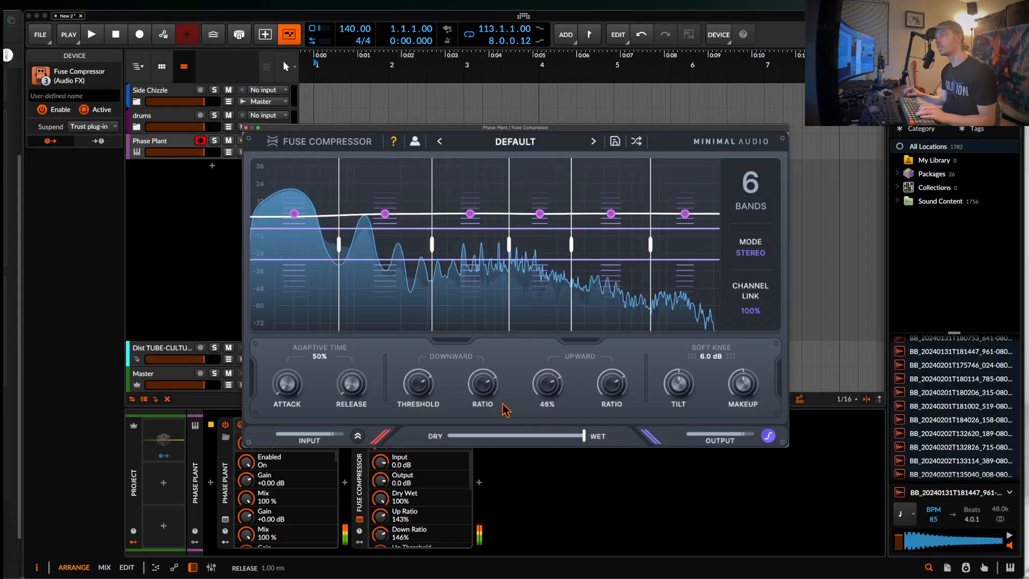
left_click_drag(483, 383, 484, 369)
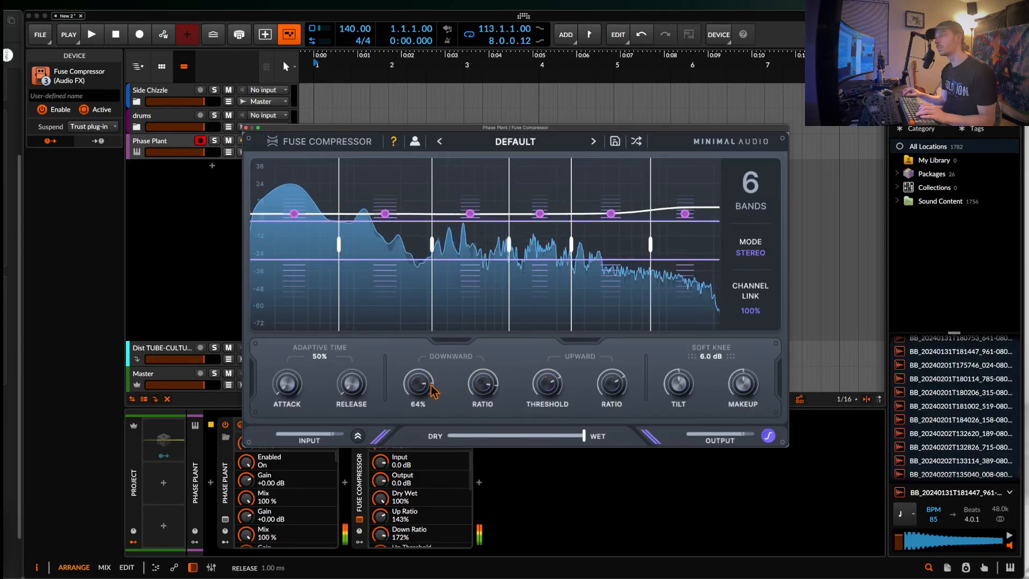
left_click_drag(426, 459, 420, 379)
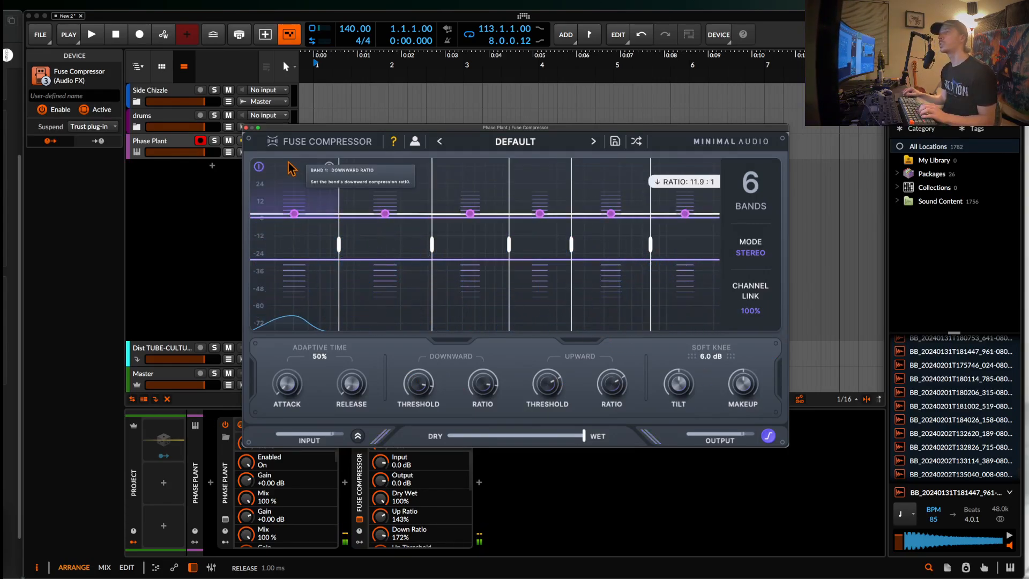
left_click(246, 128)
left_click(225, 520)
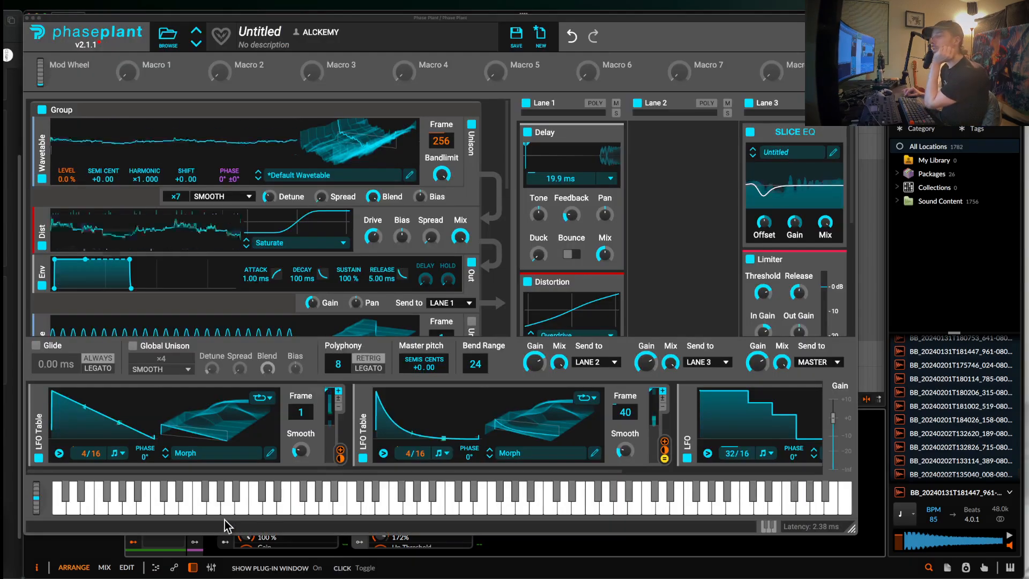
Add a Multipass below the Delay in Lane 1, followed by a high-pass Filter with a cutoff of about 175 Hz
left_click(566, 269)
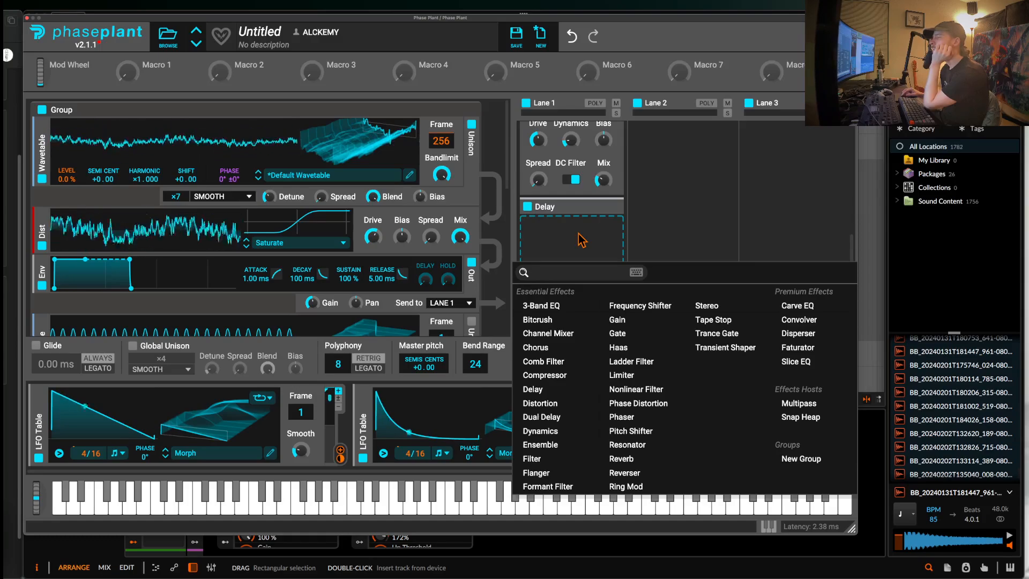
left_click(799, 411)
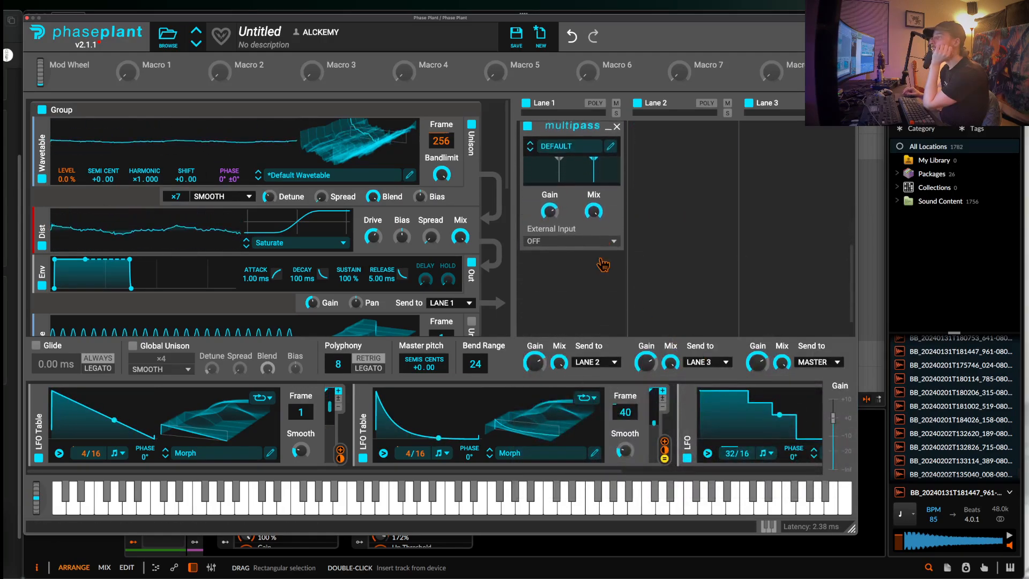
left_click(577, 262)
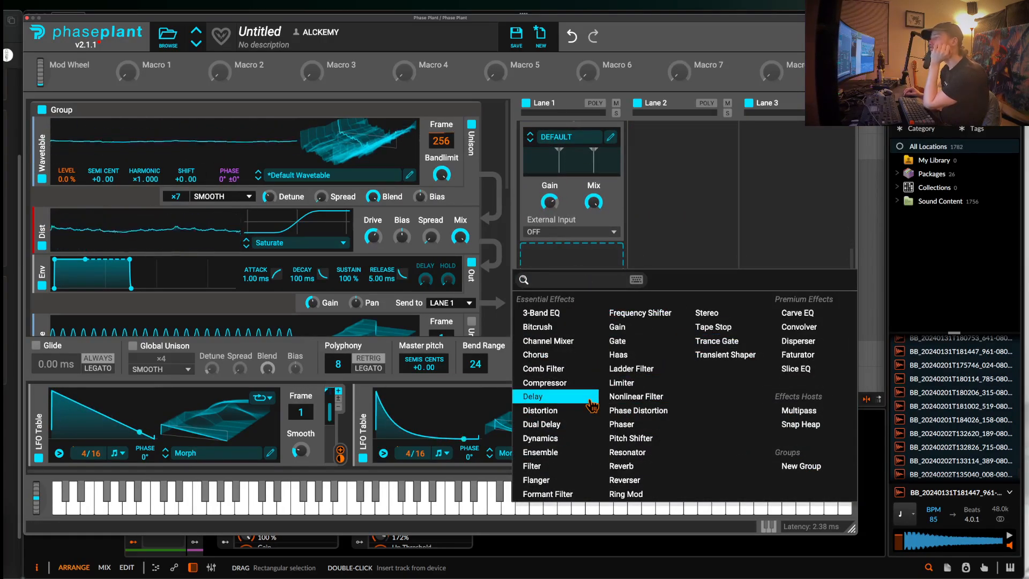
left_click(542, 466)
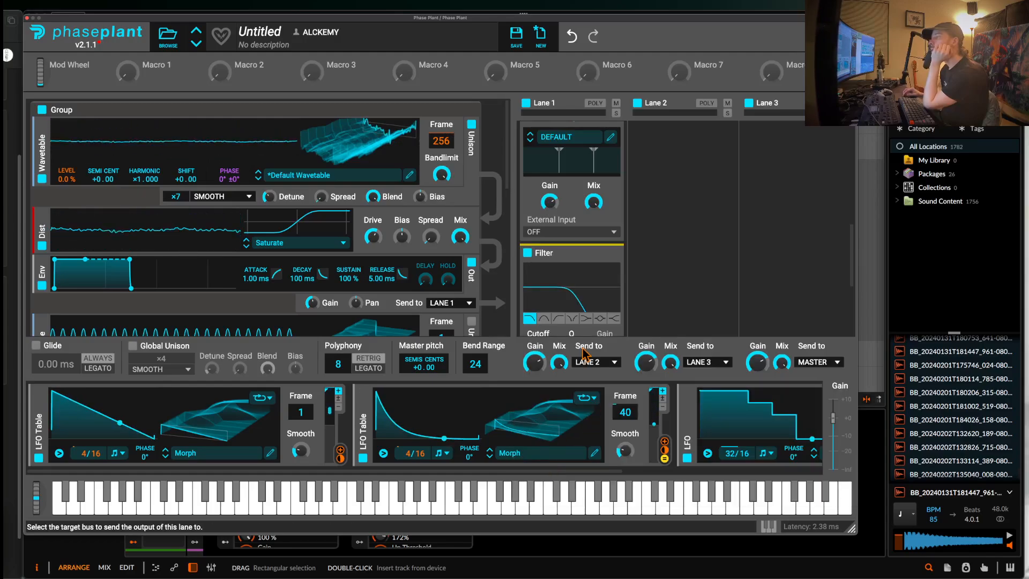
left_click(558, 320)
scroll(541, 322, "down", 1)
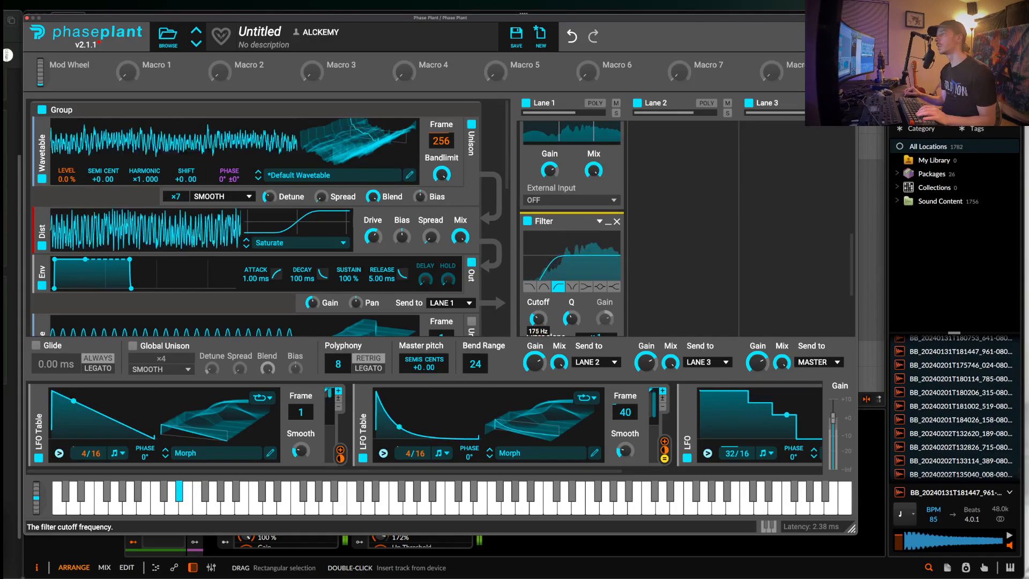
Compare the sound with the Lane 1 Filter bypassed and active, and remove the Filter
left_click(527, 222)
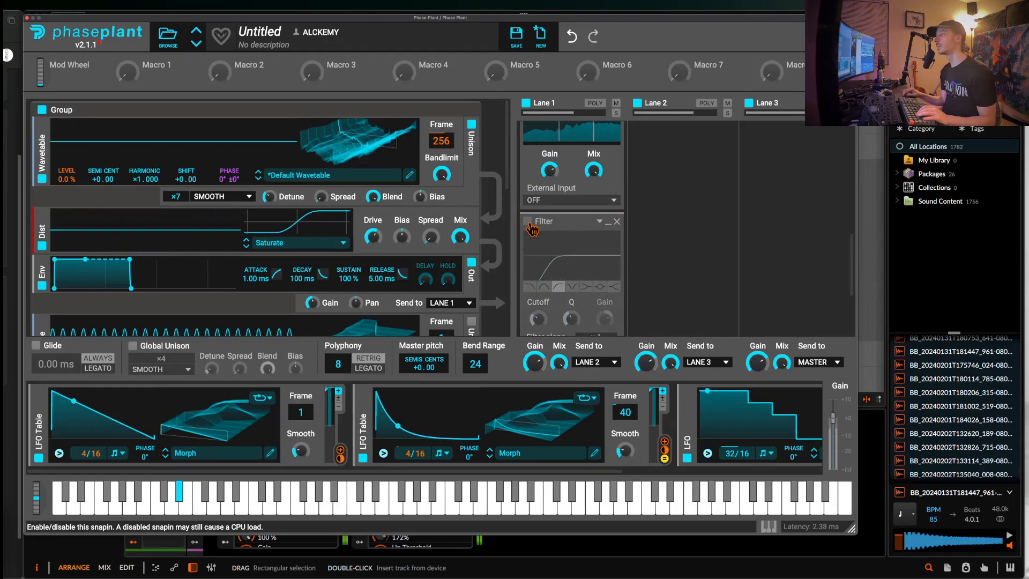
left_click(529, 223)
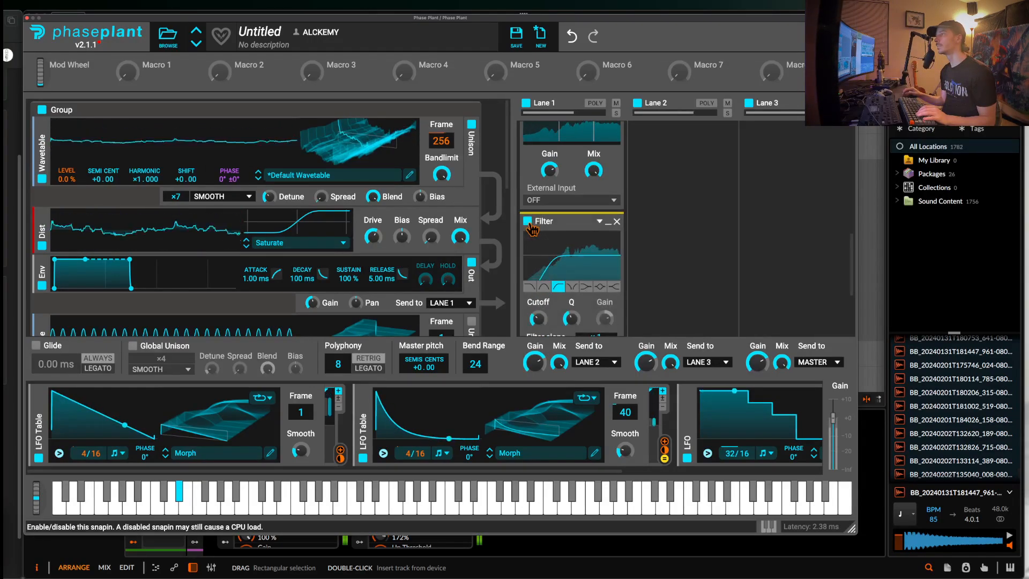
left_click(617, 222)
Try a two-band Multipass split at 250 Hz by disabling its highest band, and remove the Multipass from Lane 1
scroll(615, 217, "down", 4)
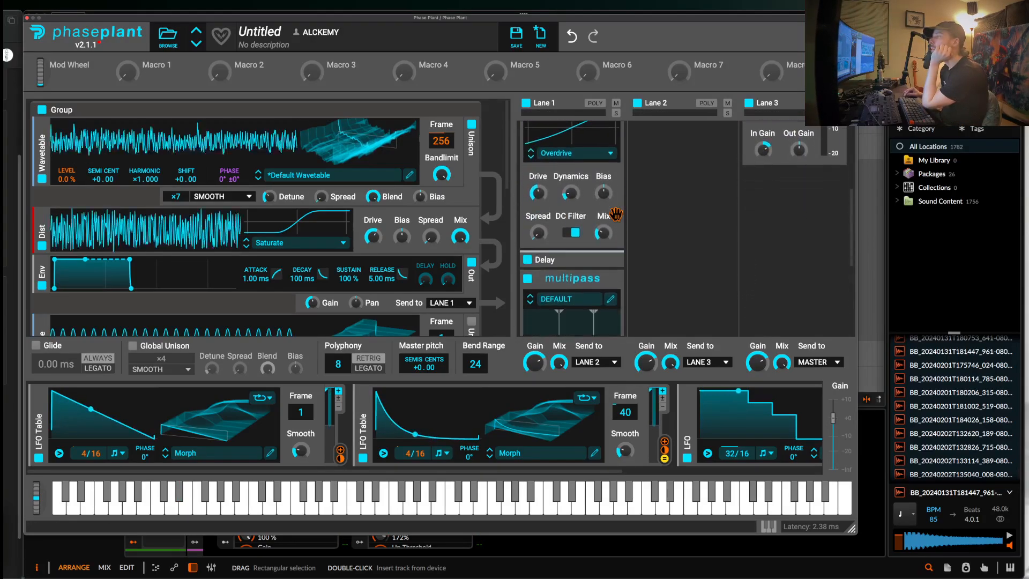
scroll(615, 216, "down", 2)
left_click(613, 241)
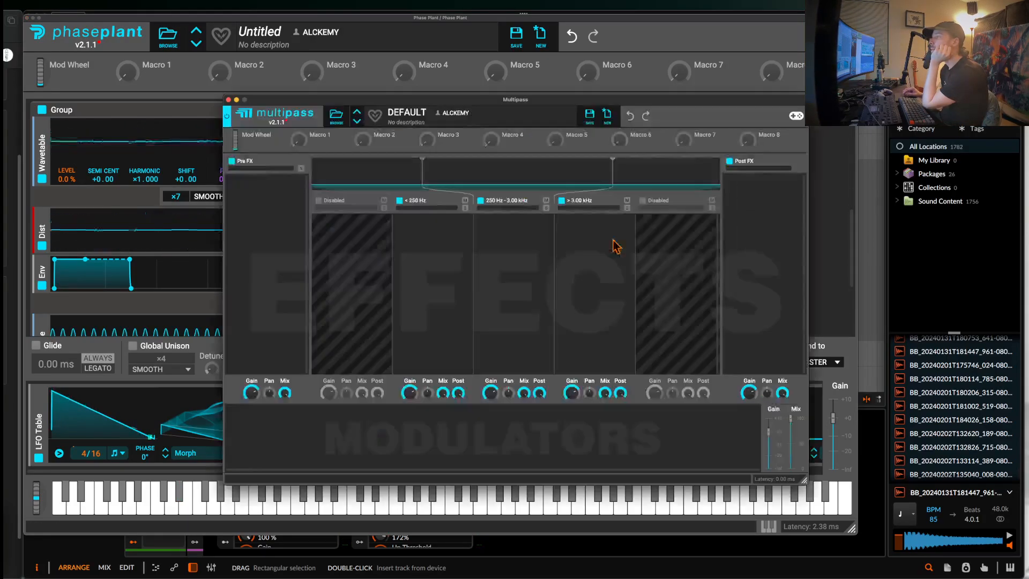
left_click(561, 200)
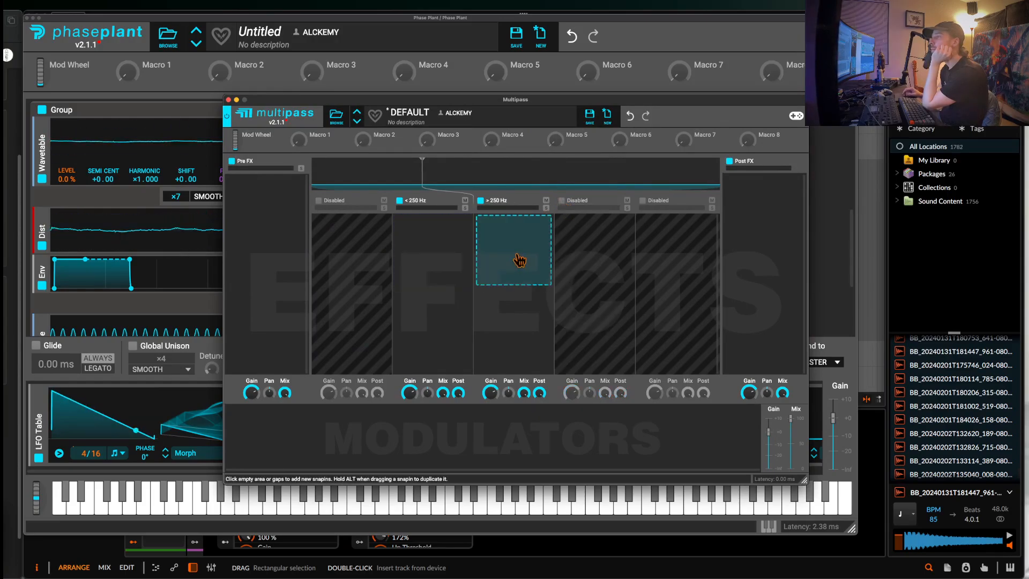
left_click(501, 231)
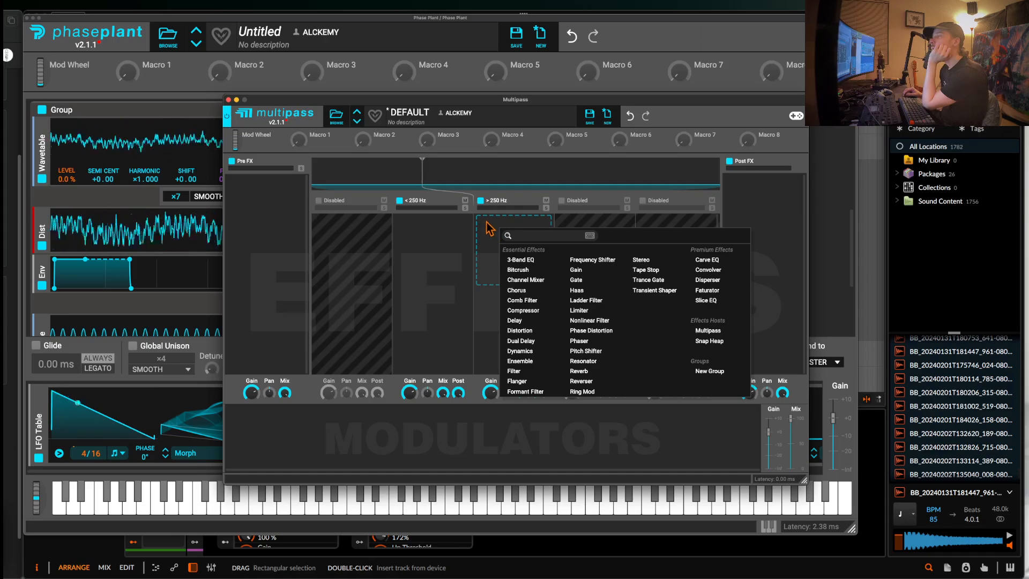
left_click(489, 228)
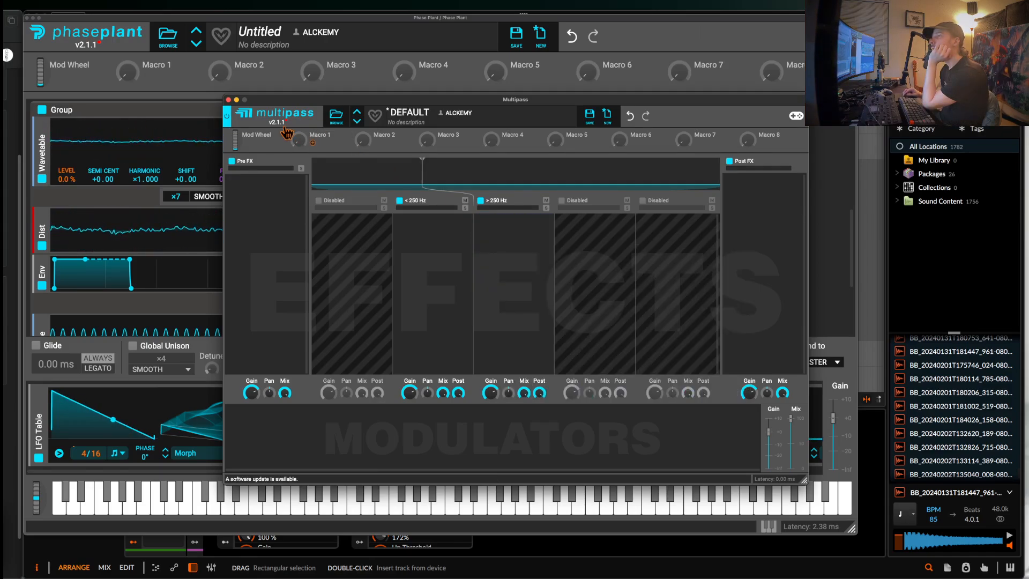
left_click(229, 100)
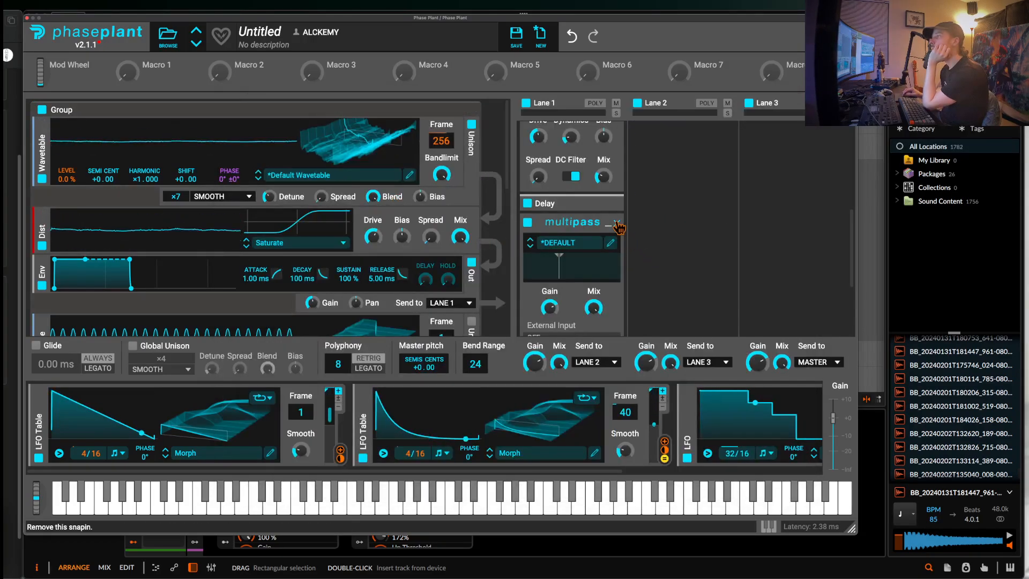
left_click(584, 234)
Add a Snap Heap below the Delay in Lane 1 and open its editor
left_click(585, 234)
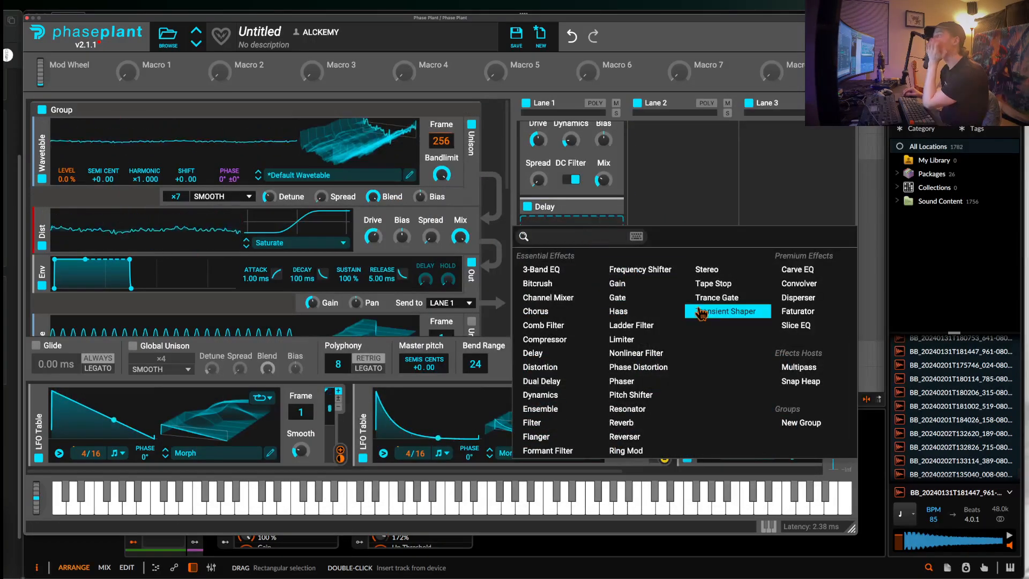
left_click(806, 381)
left_click(611, 245)
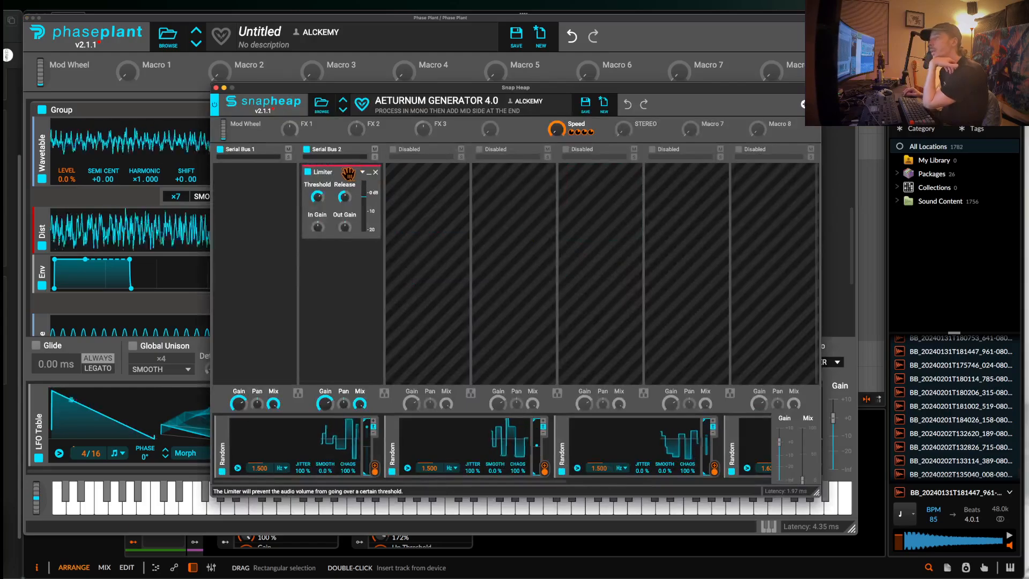
Move the Limiter to Snap Heap's disabled third lane and set the first two lanes to run in parallel
left_click_drag(335, 171, 410, 173)
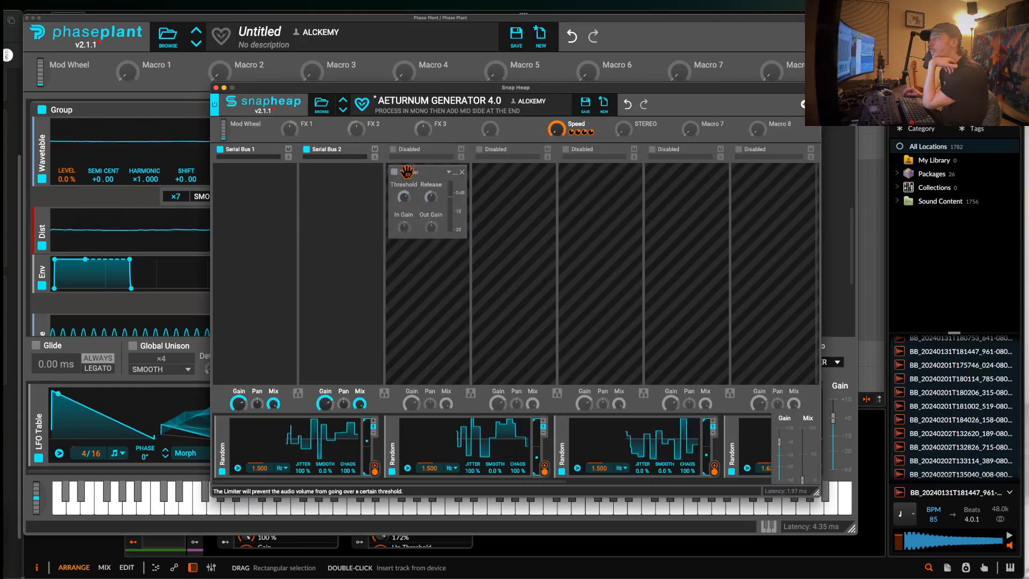
left_click(298, 393)
Add a Stereo effect to both parallel buses, with width fully down in Bus 1a and mid fully down in Bus 1b
left_click(253, 194)
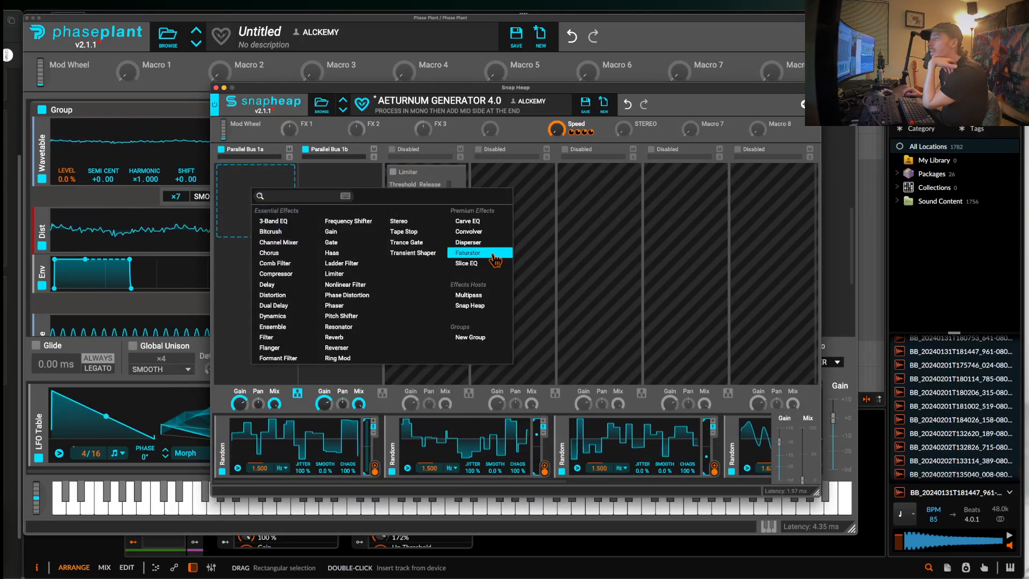
left_click(398, 221)
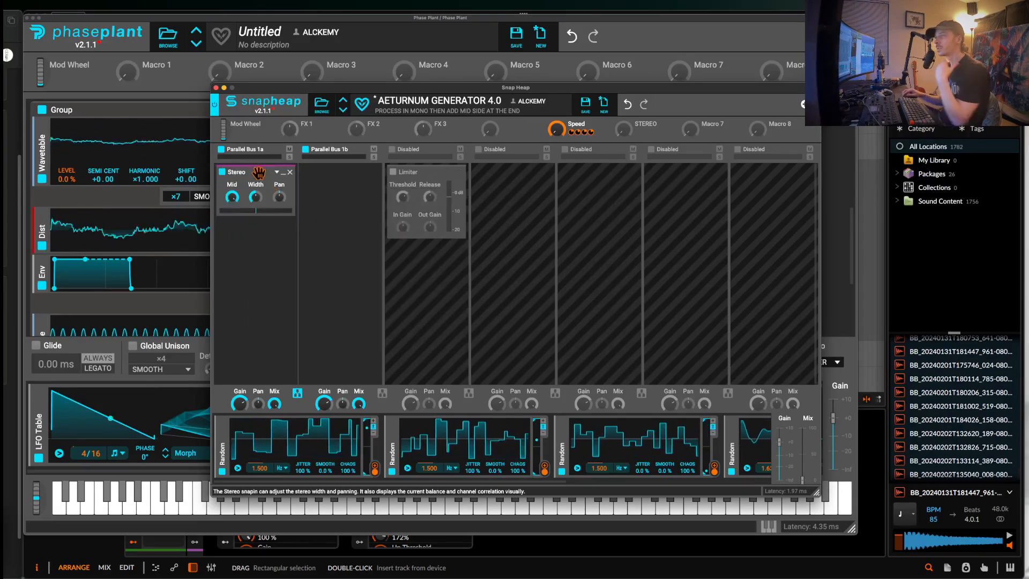
left_click_drag(260, 173, 337, 172)
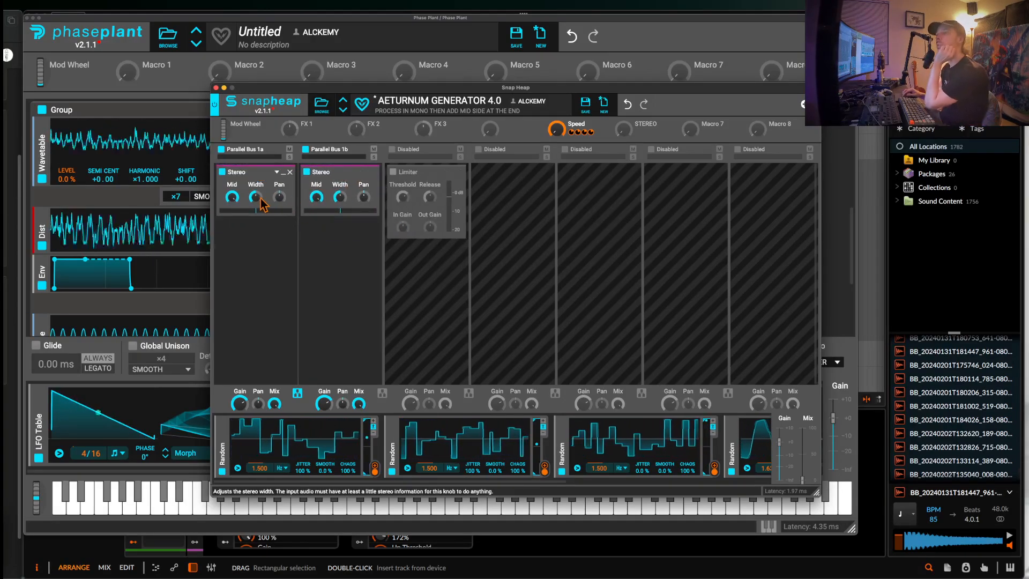
left_click_drag(255, 197, 256, 205)
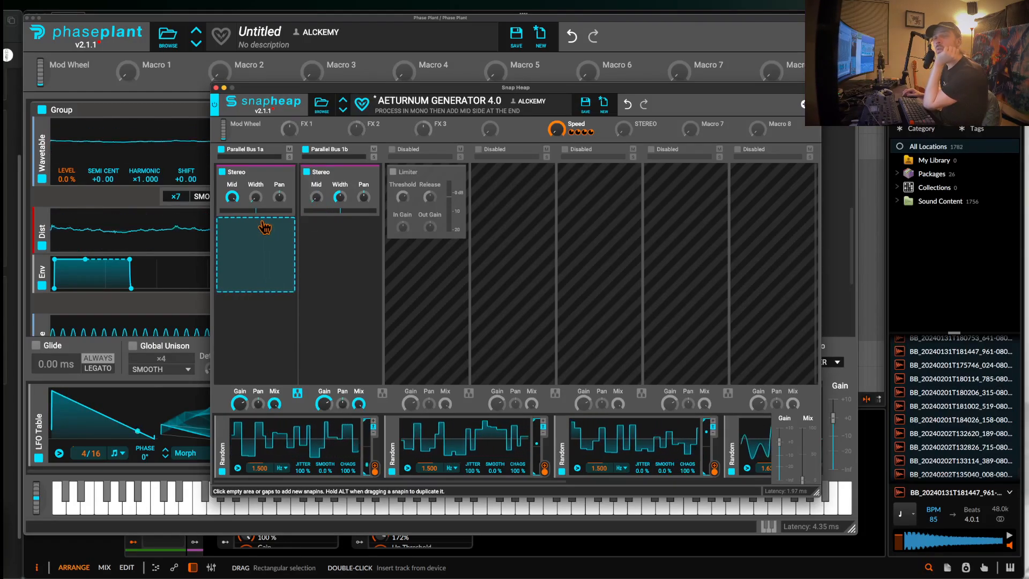
Add a Channel Mixer below the Stereo effect in Parallel Bus 1a and load its Mid Only preset
left_click(268, 234)
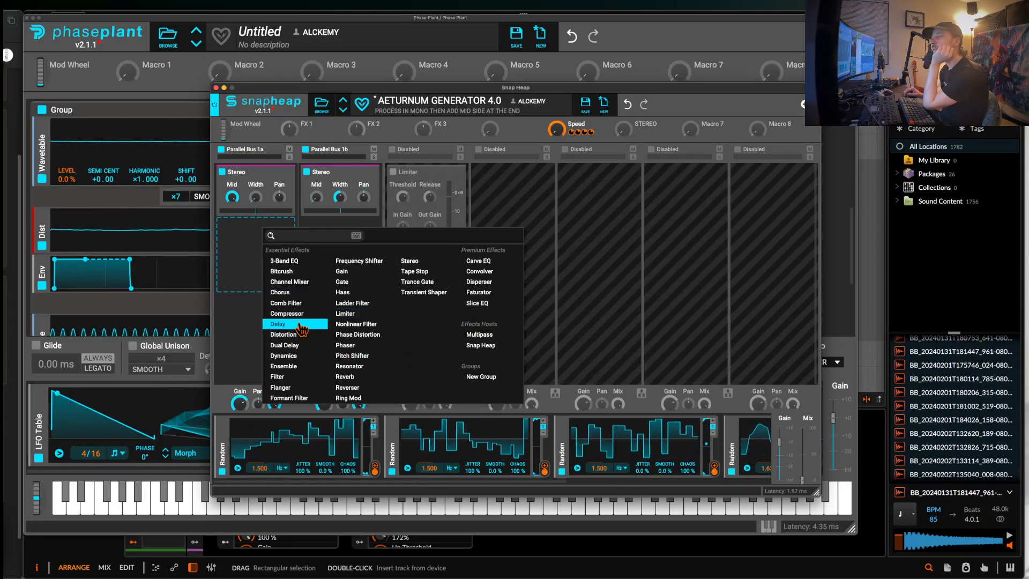
left_click(277, 283)
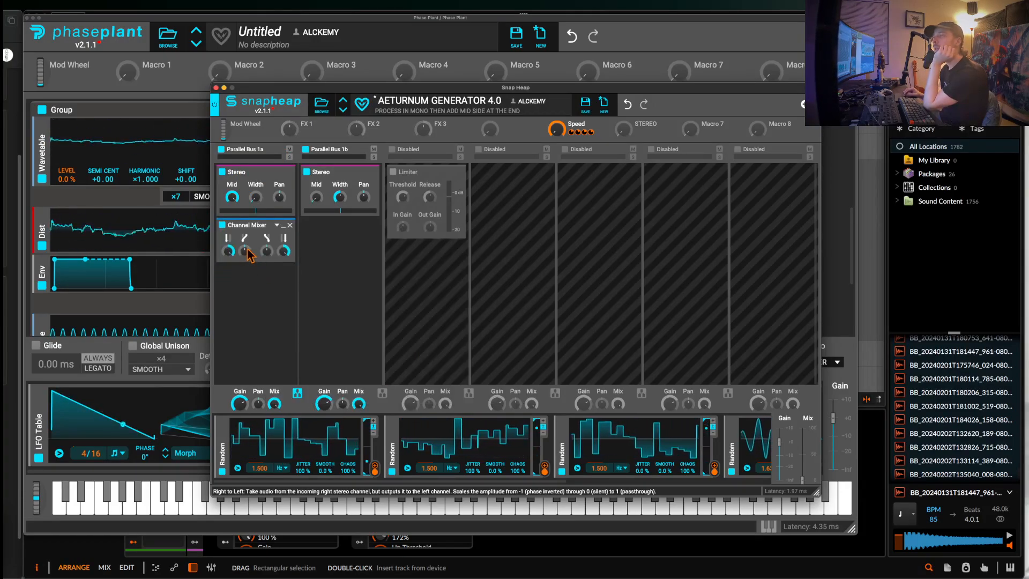
left_click(277, 226)
left_click(276, 225)
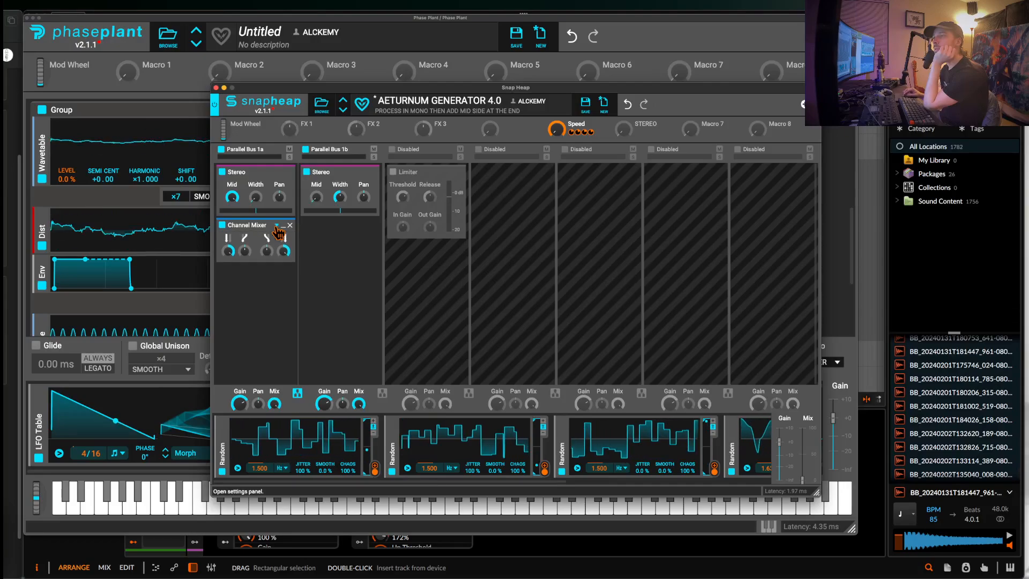
left_click(277, 225)
left_click(236, 236)
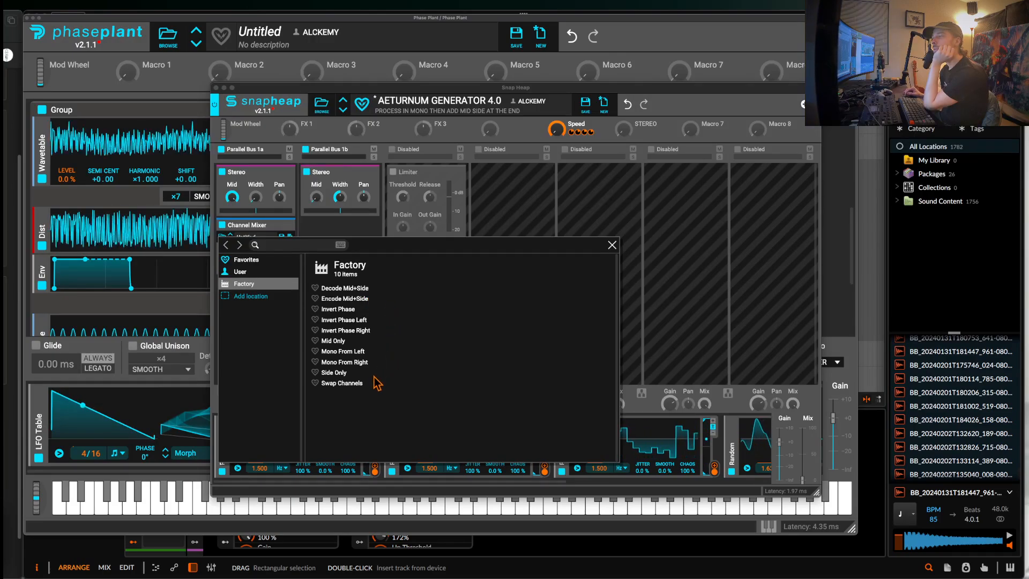
left_click(327, 339)
left_click(279, 229)
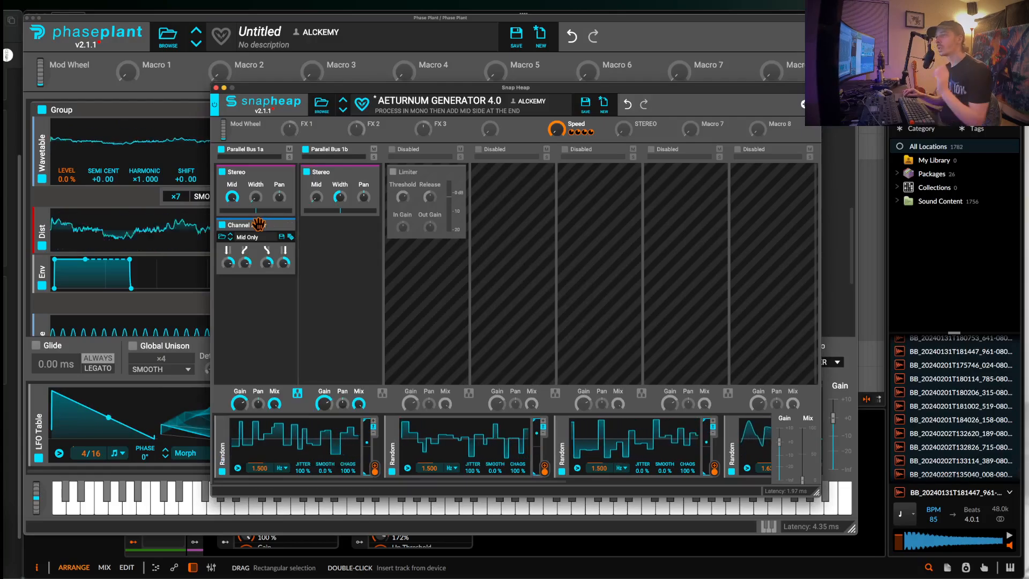
Duplicate the Channel Mixer to Parallel Bus 1b and load the Side Only preset in the copy
left_click_drag(279, 230, 340, 231)
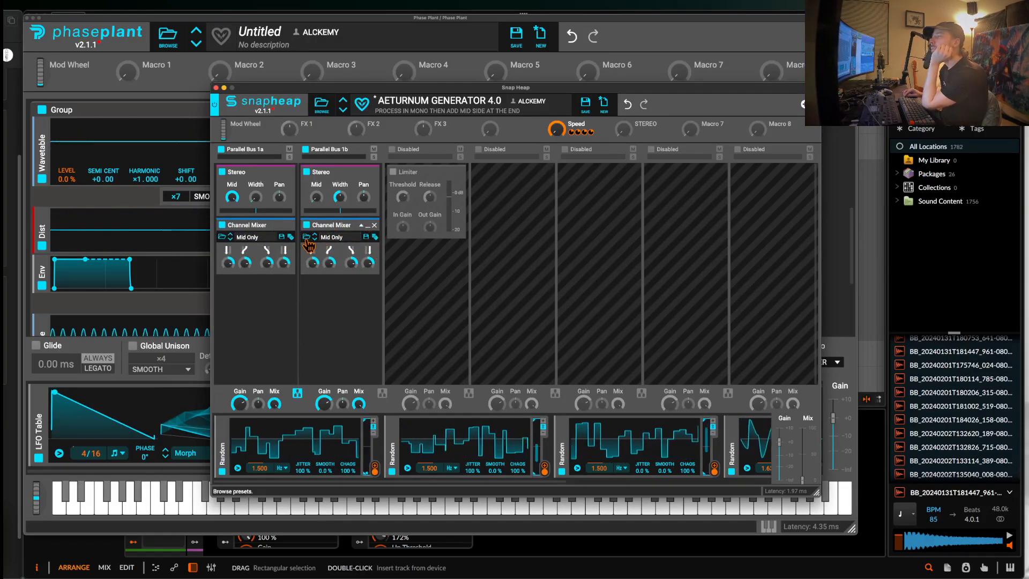
left_click(307, 238)
left_click(427, 376)
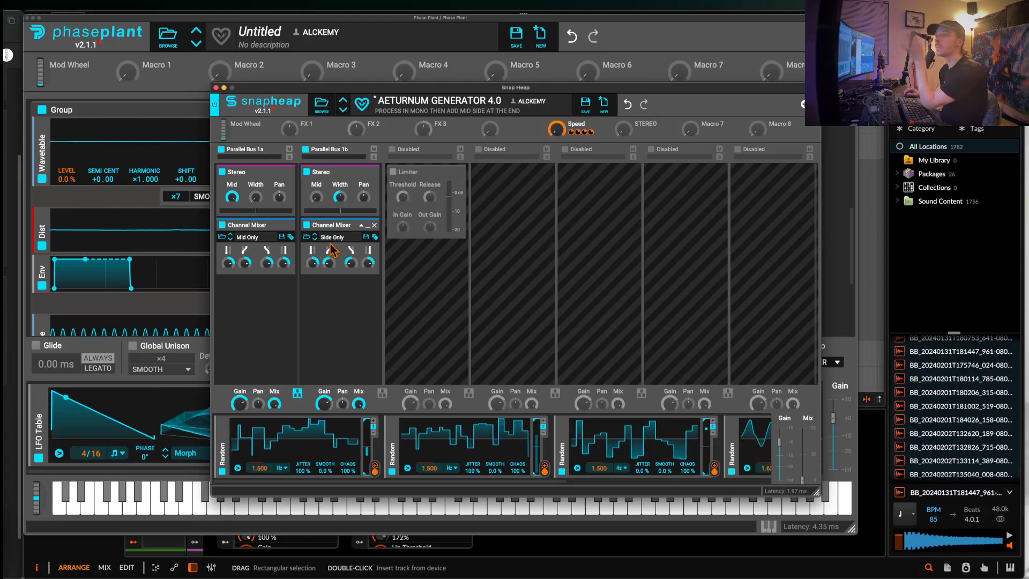
Remove the Channel Mixers from both parallel buses
left_click(290, 226)
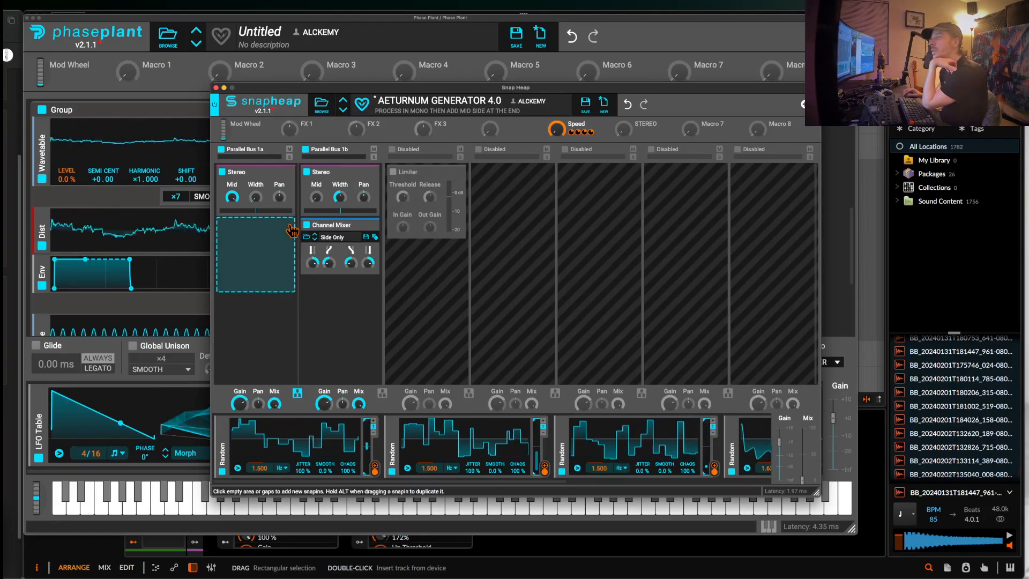
left_click(374, 225)
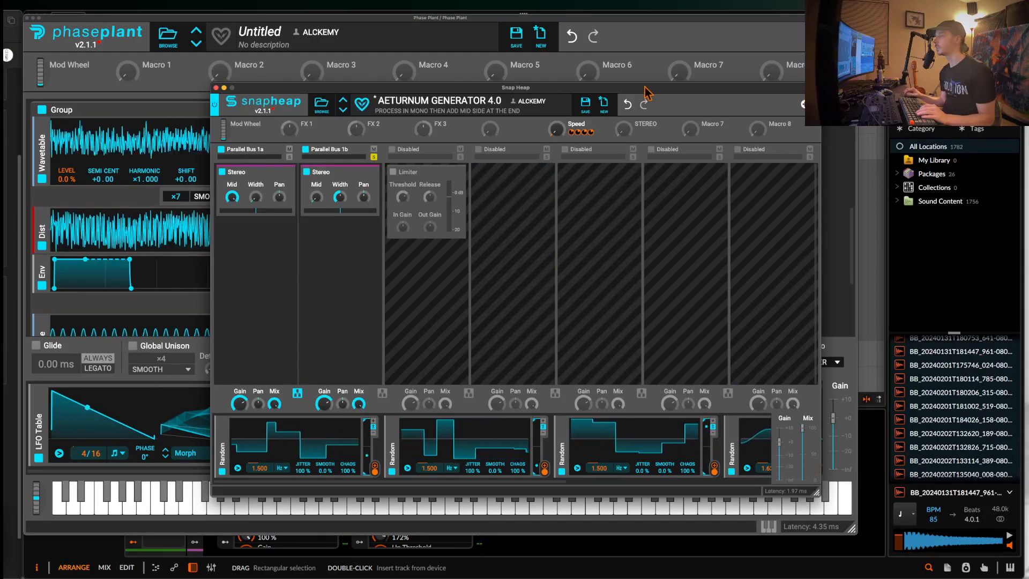
Take Parallel Bus 1b out of solo and close the Snap Heap editor
left_click(374, 157)
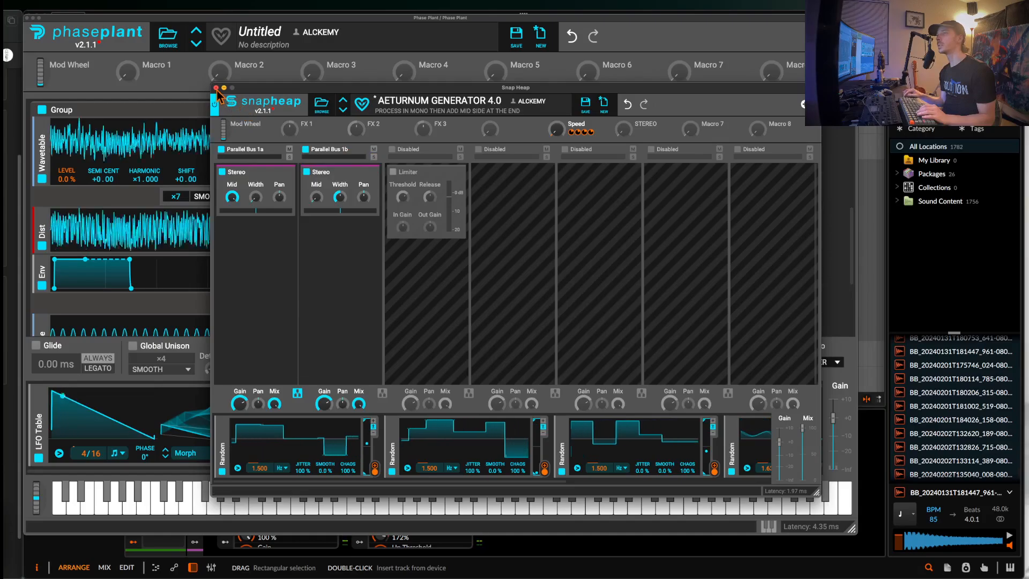
left_click(216, 88)
Turn on Bounce for the first Delay in Lane 1 and solo the lane
scroll(590, 214, "up", 5)
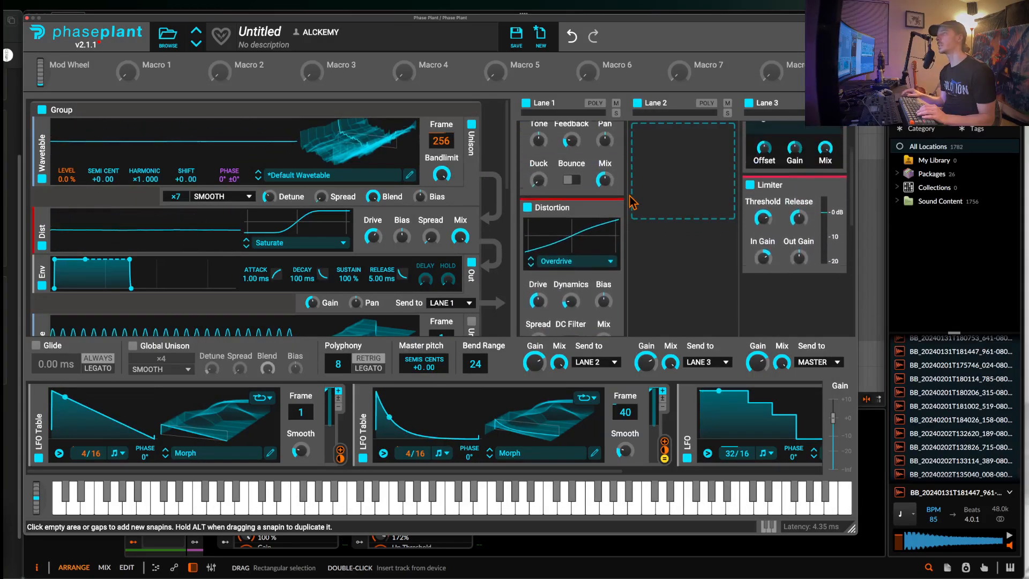
scroll(616, 231, "up", 2)
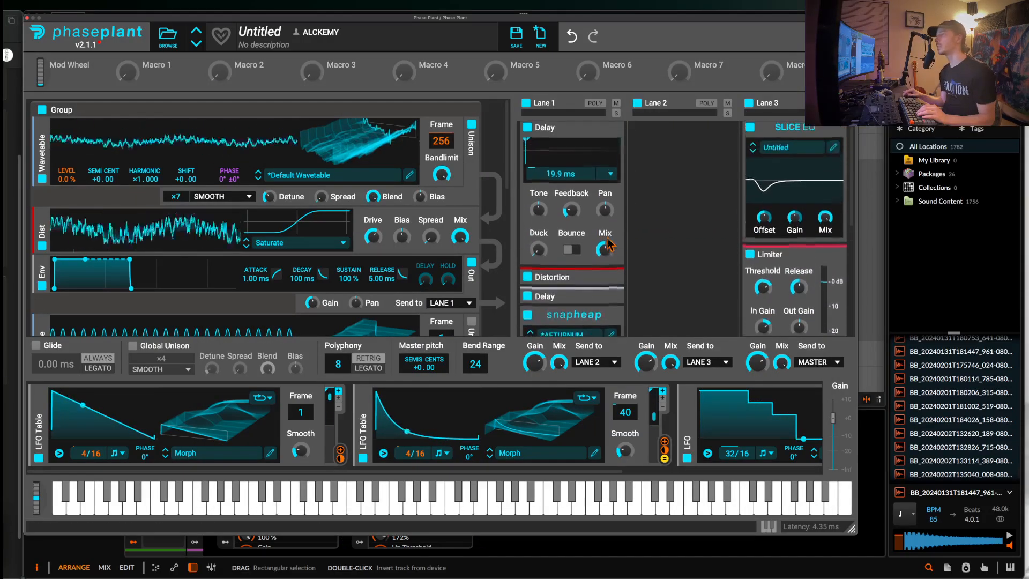
left_click(572, 254)
scroll(572, 257, "down", 3)
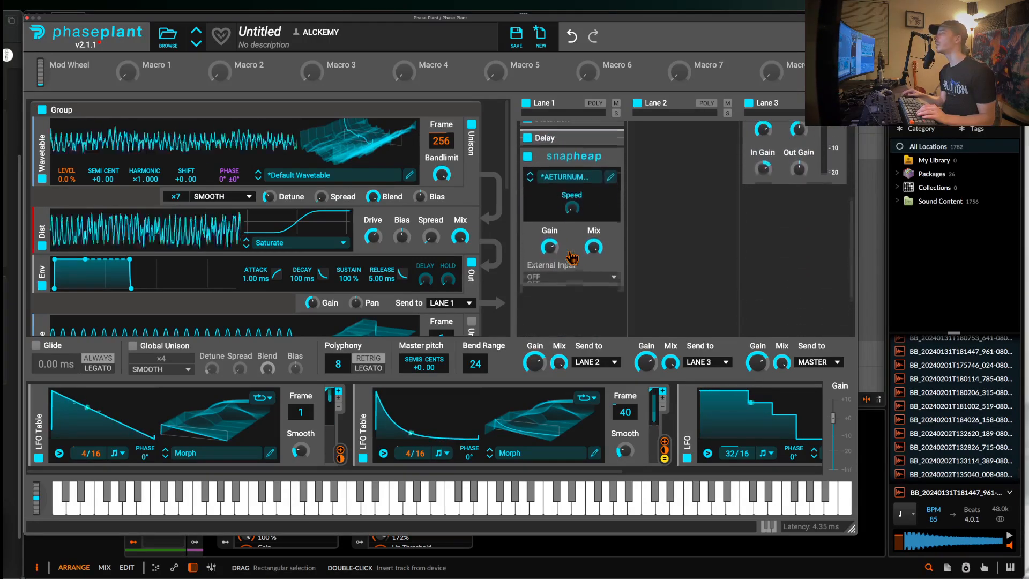
scroll(572, 258, "up", 3)
scroll(572, 257, "down", 1)
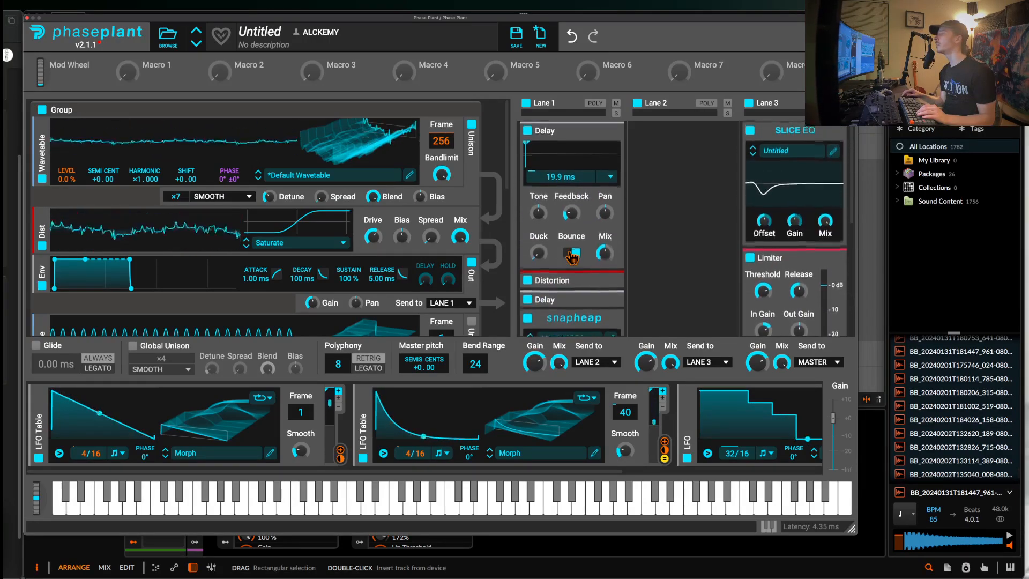
left_click(616, 113)
scroll(575, 188, "up", 1)
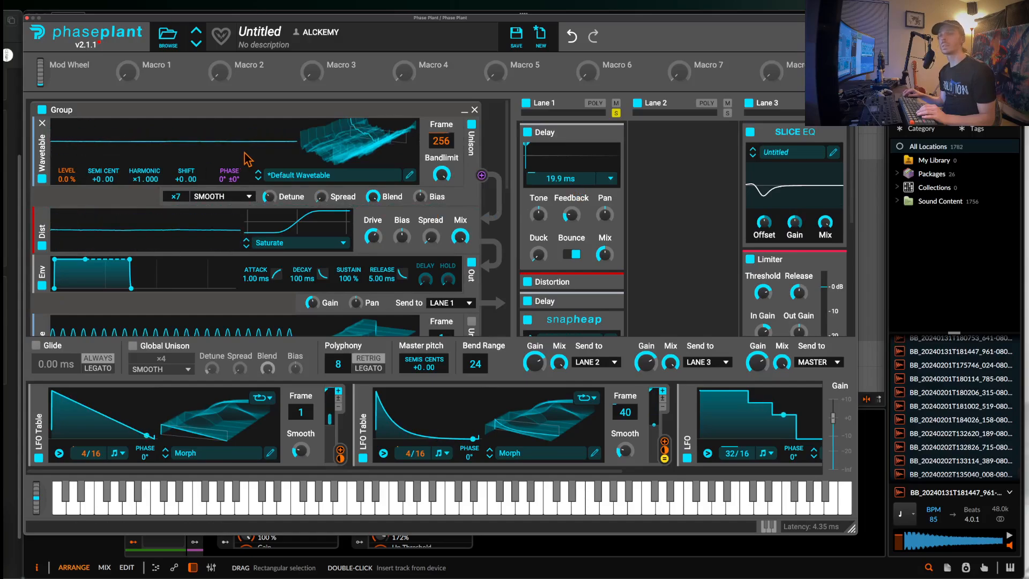
Raise the Width of the Stereo effect on Snap Heap's Parallel Bus 1b, unsolo the bus and close the editor
scroll(568, 159, "down", 5)
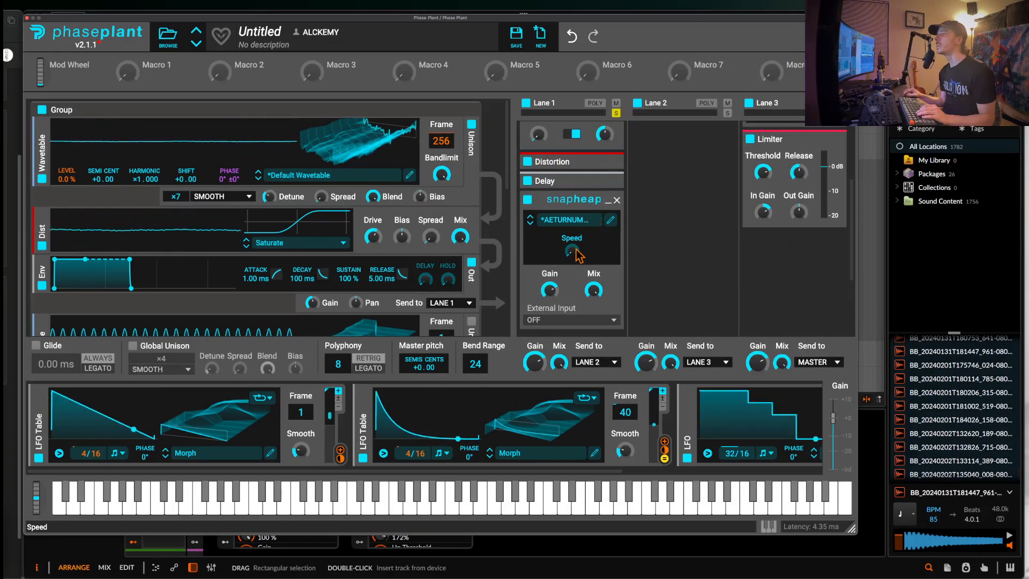
left_click(611, 222)
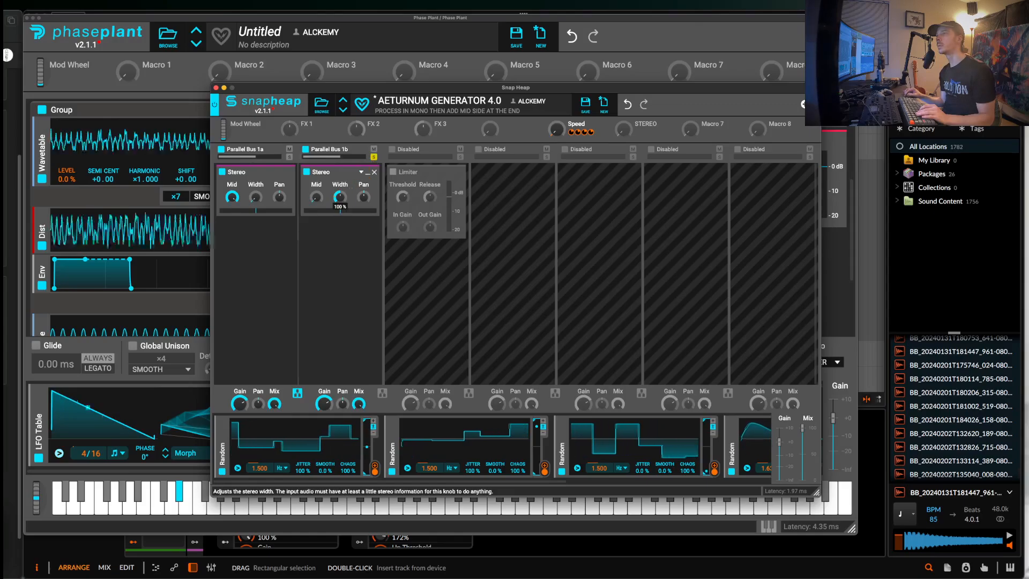
left_click_drag(340, 197, 340, 149)
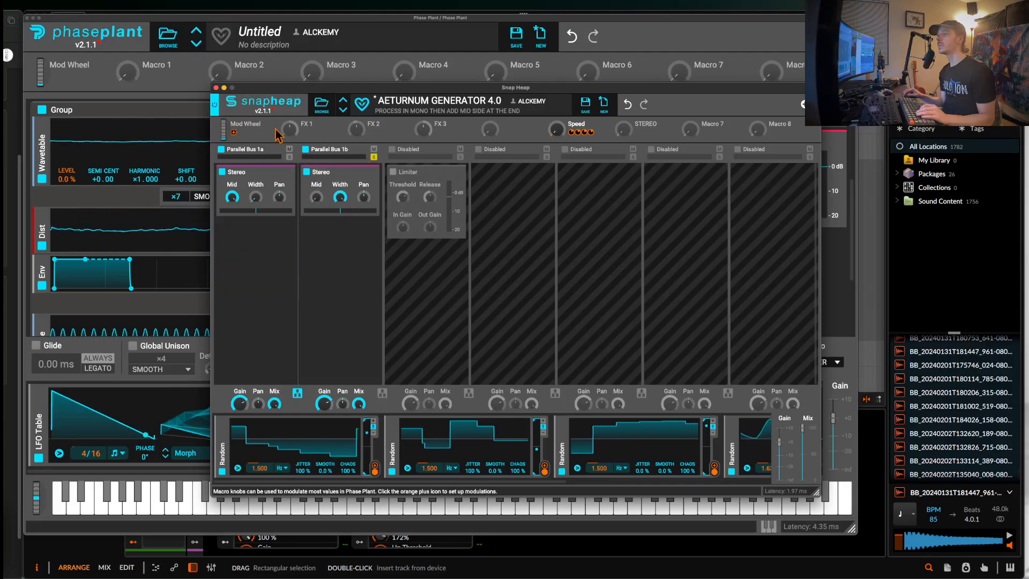
left_click(373, 157)
left_click(216, 88)
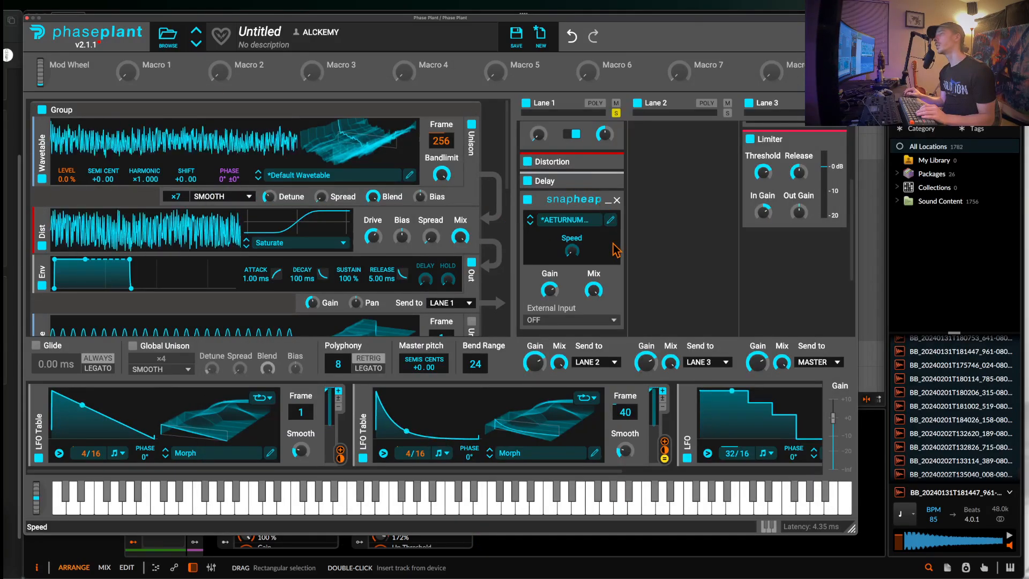
Add a Chorus to Snap Heap's Parallel Bus 1b, solo the bus and move the Chorus above the Stereo effect
left_click(612, 224)
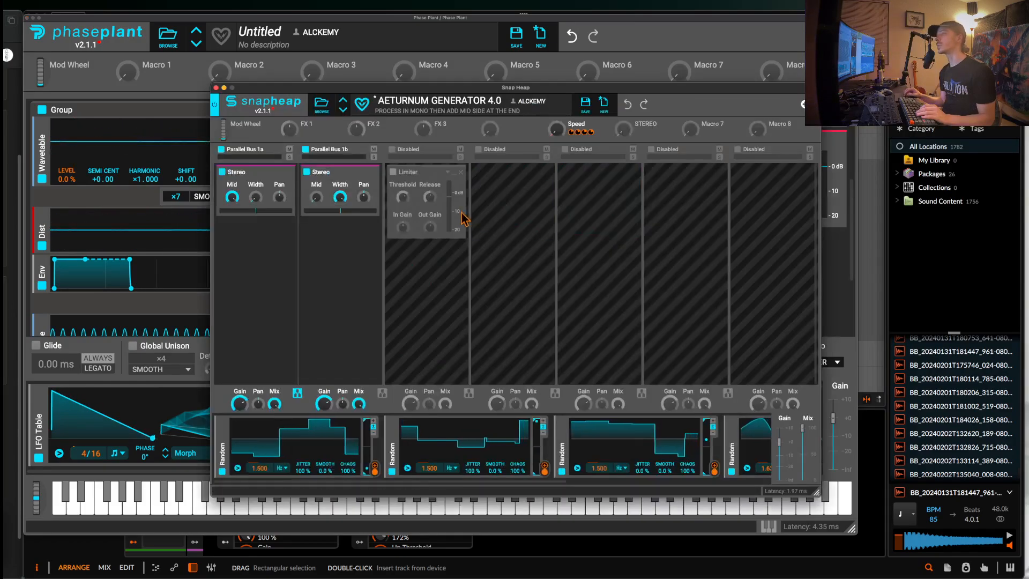
left_click(346, 248)
left_click(368, 318)
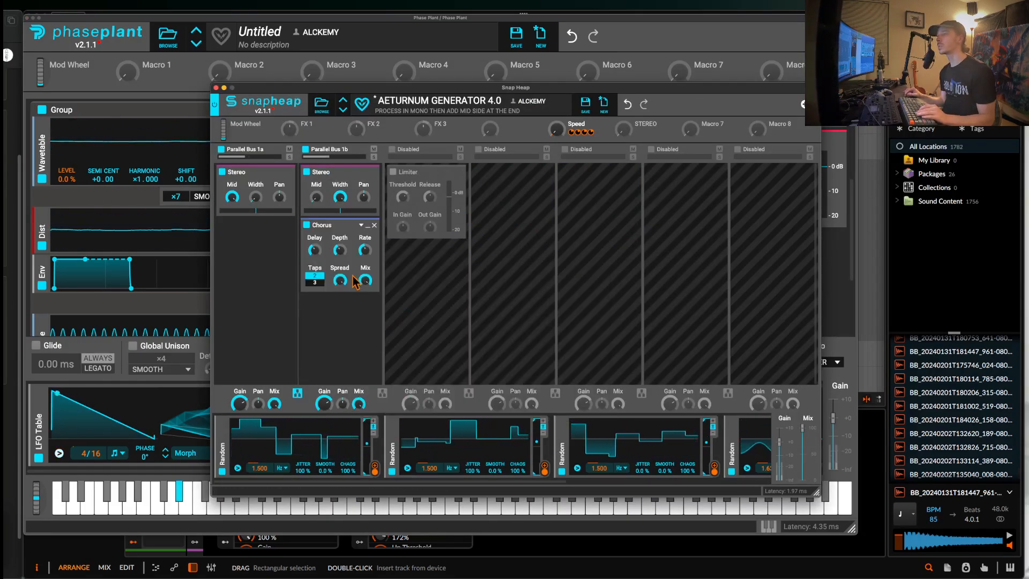
left_click(374, 157)
left_click_drag(355, 223, 344, 170)
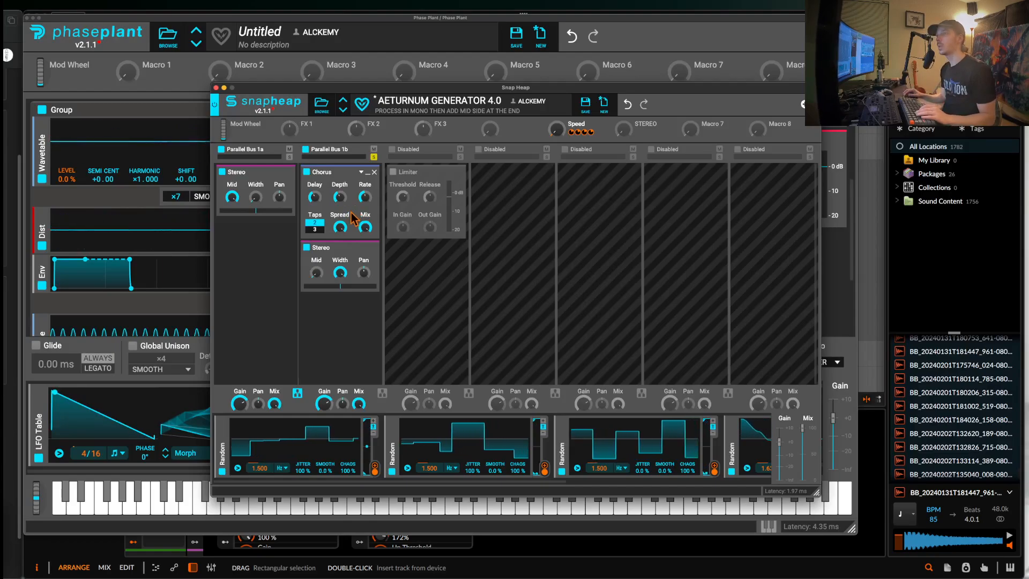
Insert a Convolver between the Chorus and Stereo effects and load the Chapel Center impulse response from Spaces Real
left_click(356, 239)
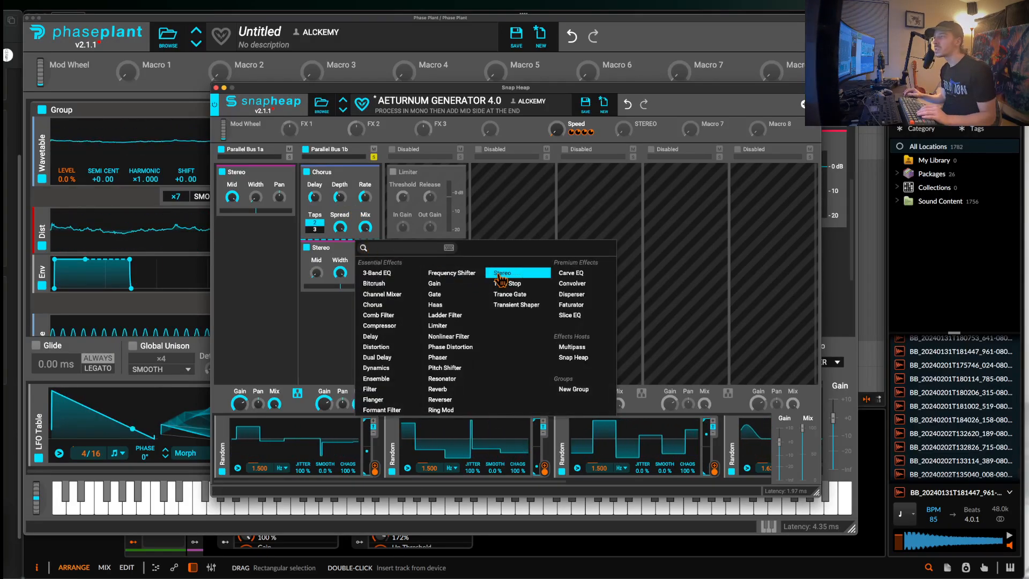
left_click(563, 289)
left_click(337, 304)
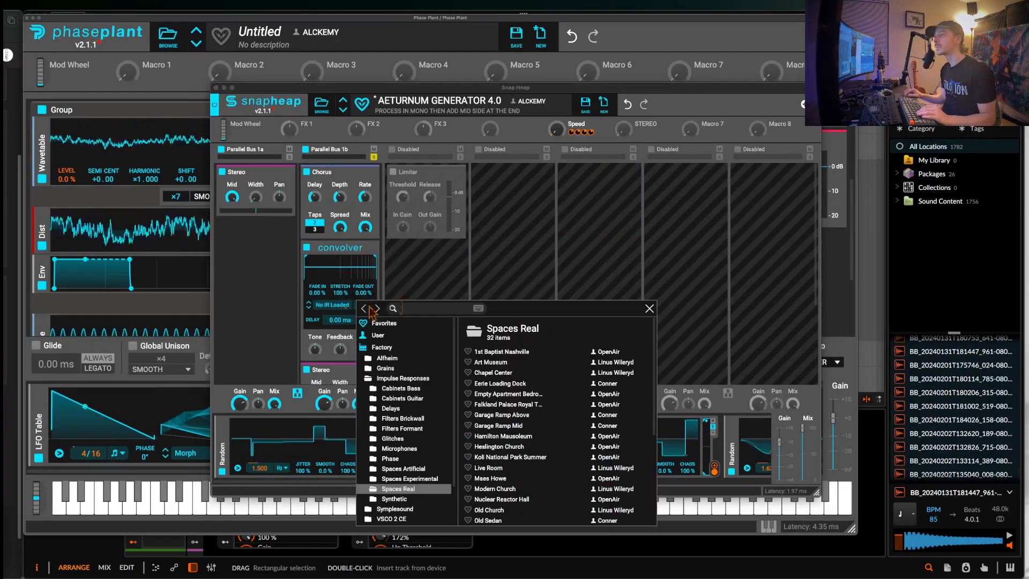
double_click(504, 372)
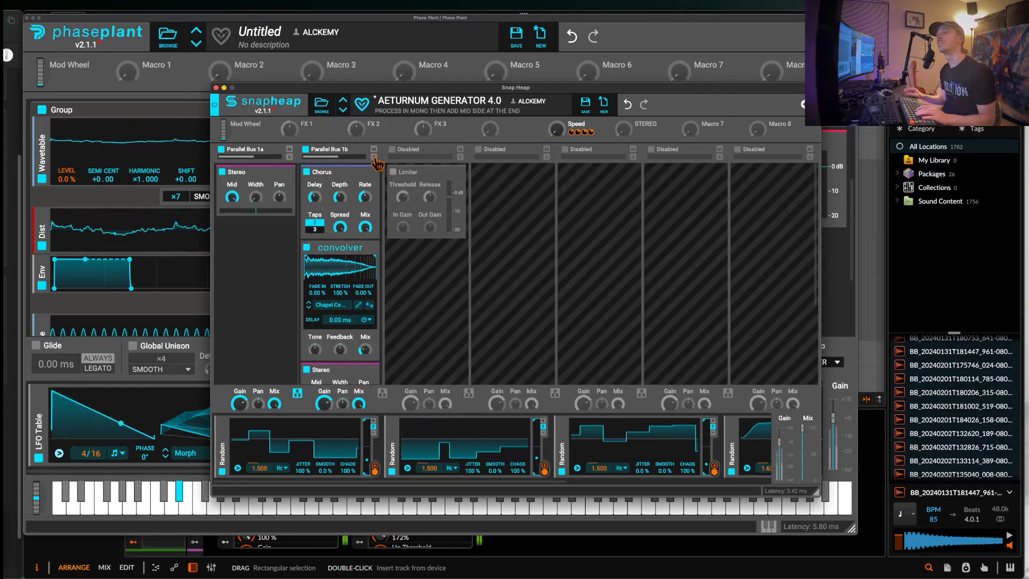
Cut the end of the Convolver's impulse response at about 181 ms and collapse the effect
left_click(216, 88)
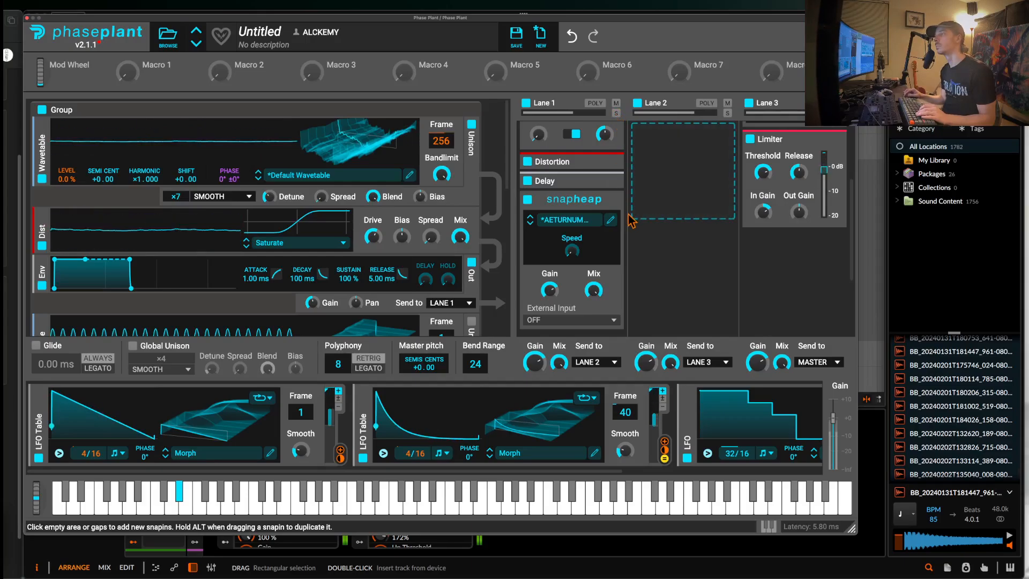
left_click(610, 220)
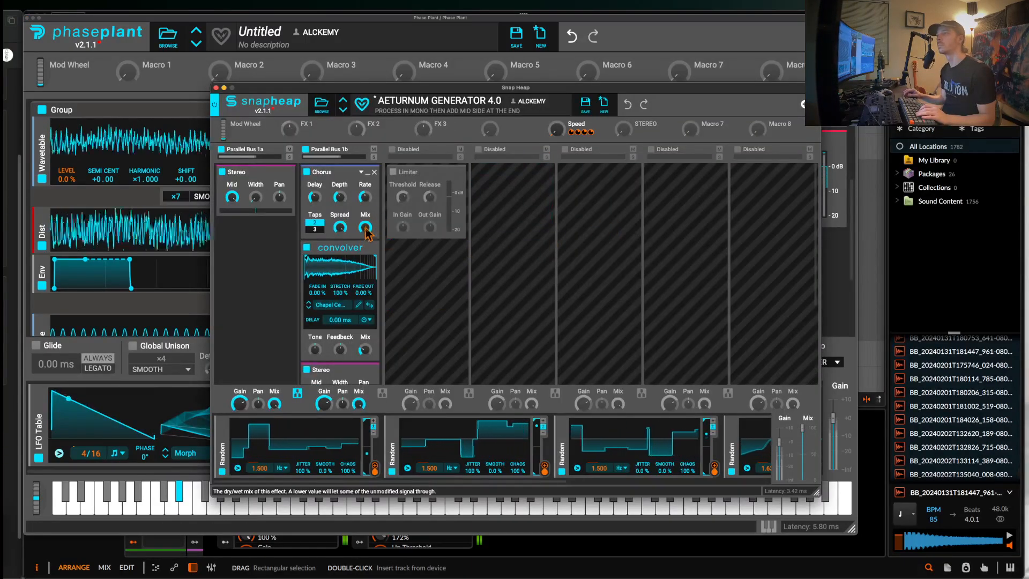
left_click_drag(363, 293, 341, 261)
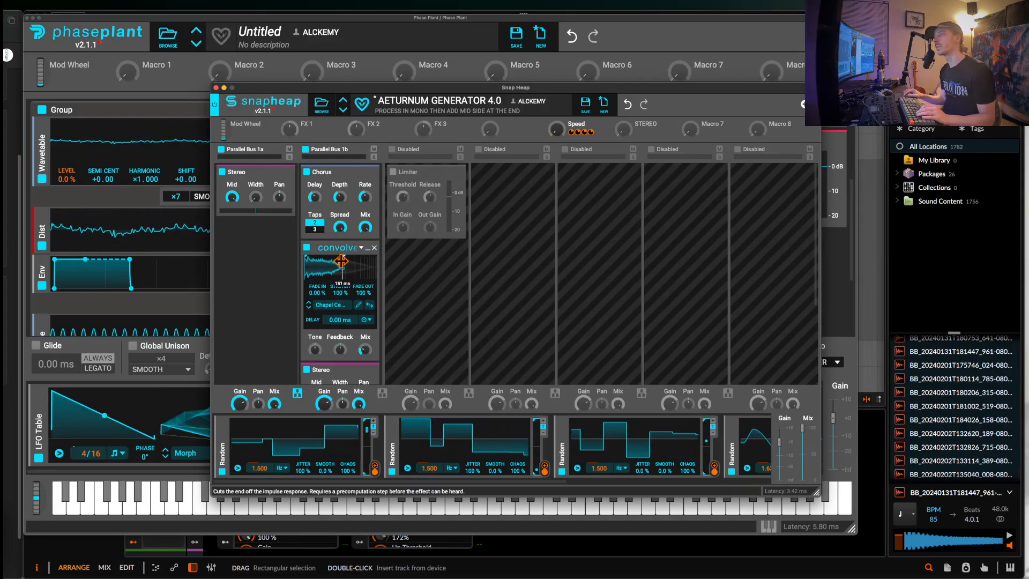
left_click(369, 249)
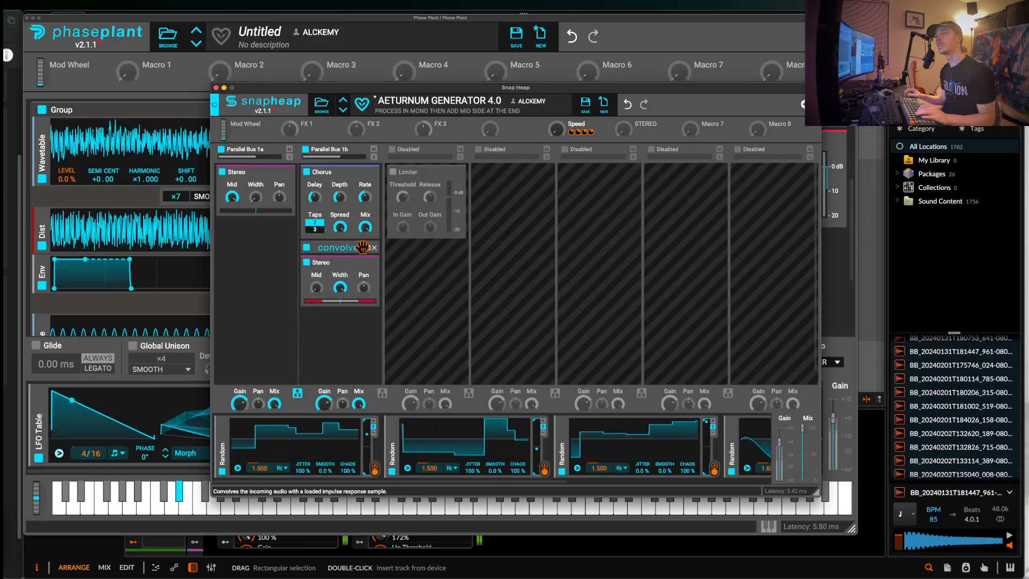
Insert a Delay between the Convolver and Stereo effects on Parallel Bus 1b and collapse it
left_click(360, 261)
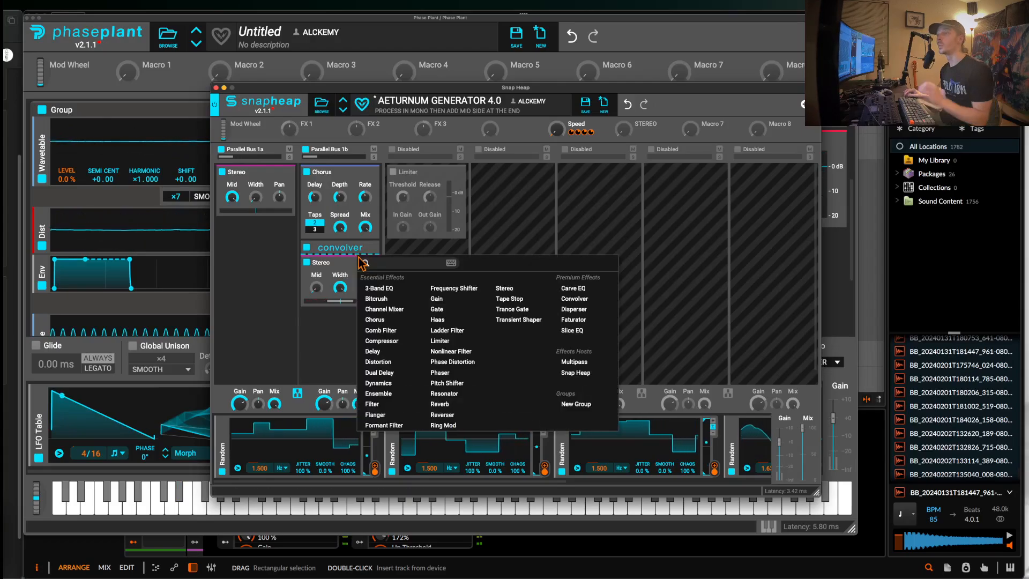
left_click(375, 351)
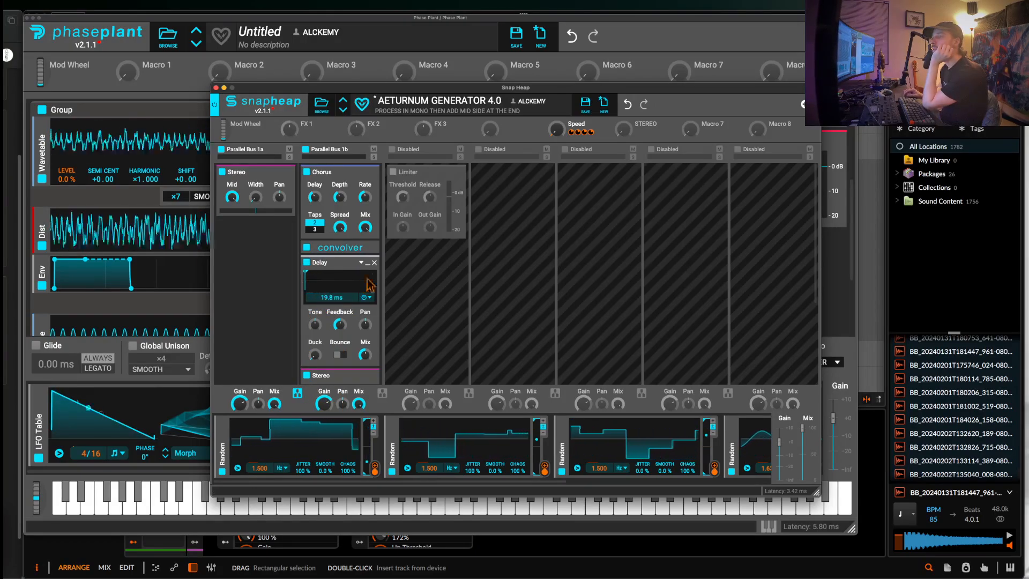
left_click(368, 262)
Insert a Distortion after the Delay, set its type to Saturate and collapse it
left_click(348, 271)
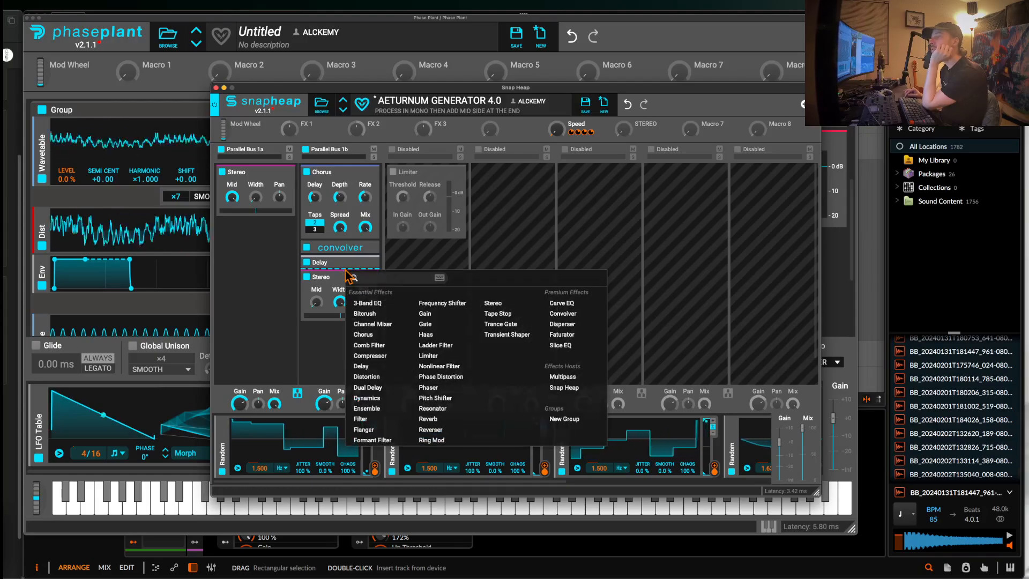
left_click(365, 377)
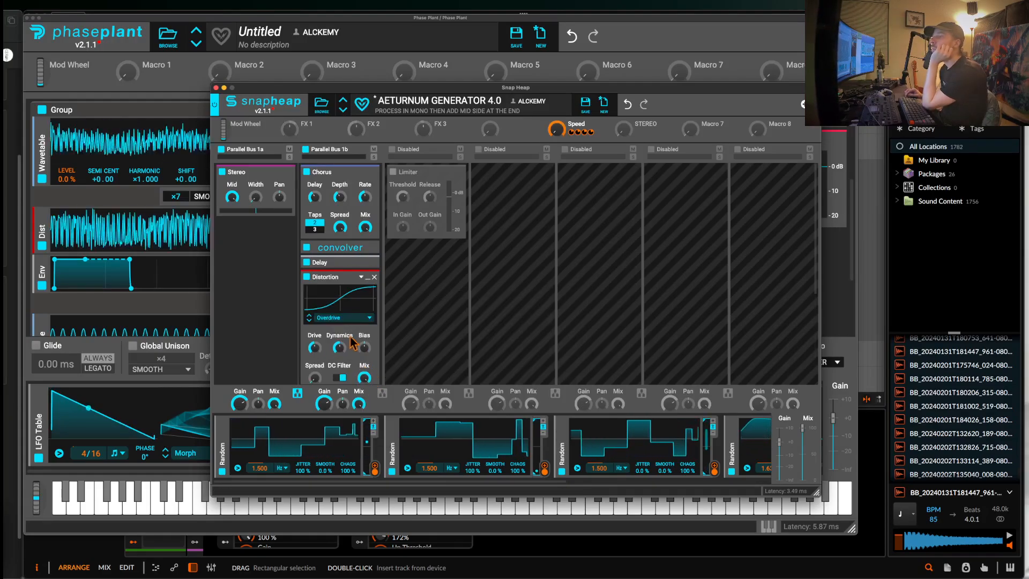
left_click(337, 317)
left_click(337, 335)
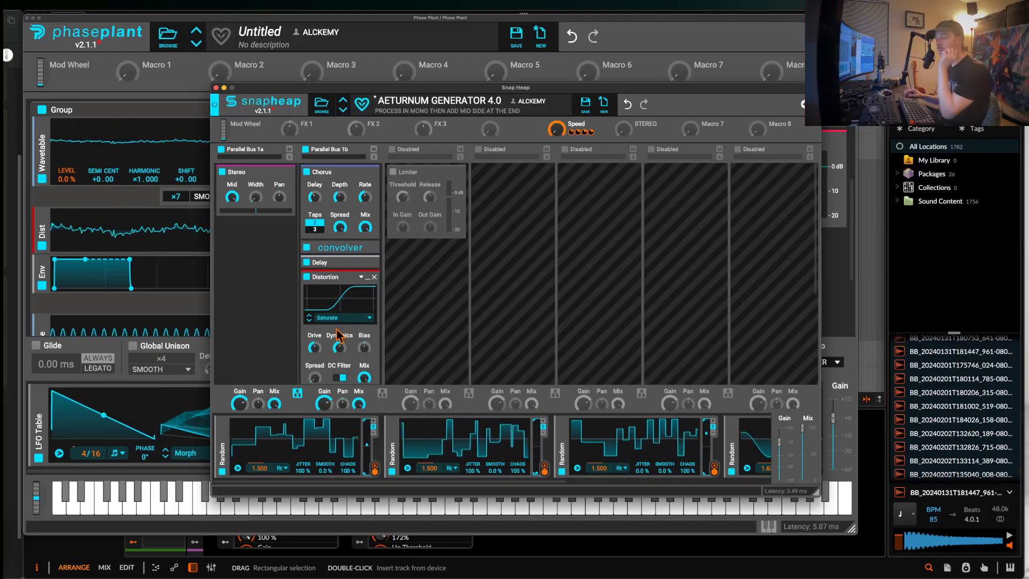
left_click(369, 283)
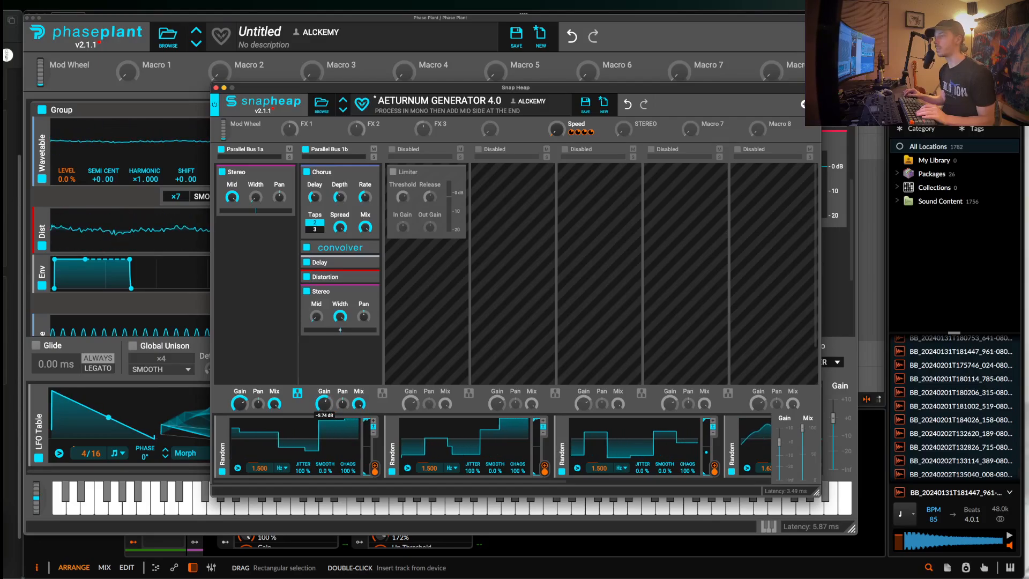
Insert a Slice EQ before the Stereo effect and shape a low cut on its side channel
left_click(332, 286)
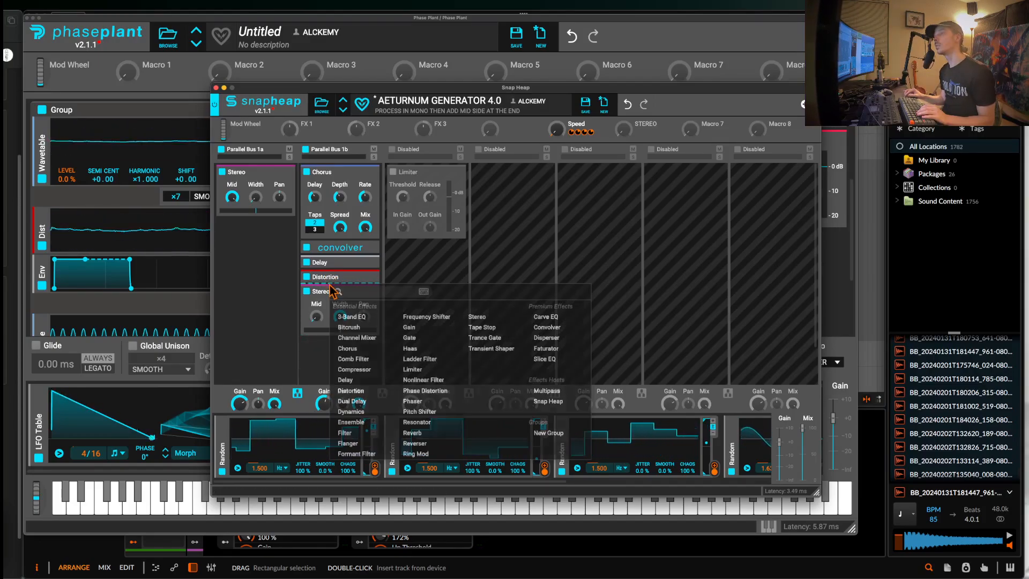
left_click(546, 359)
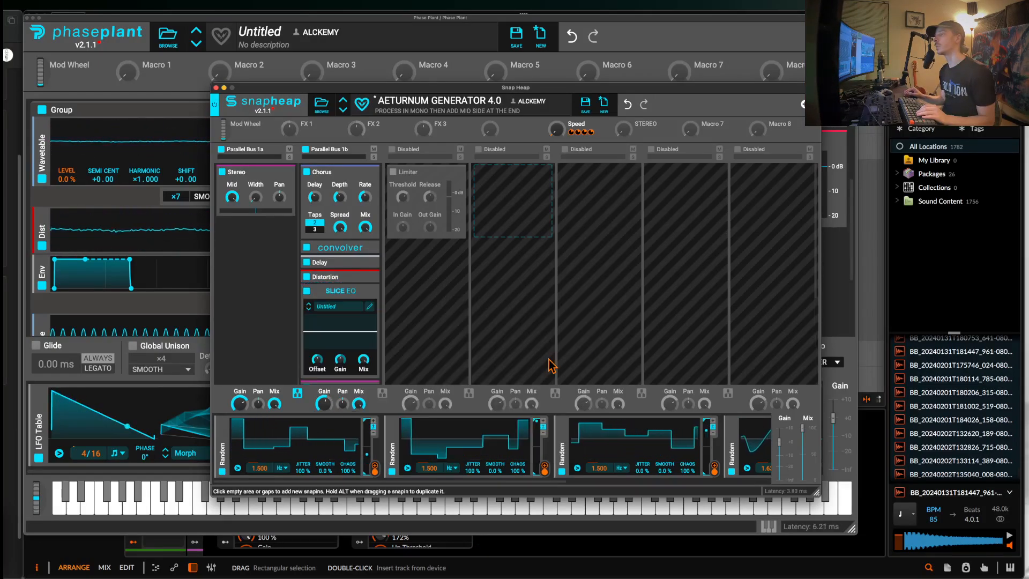
left_click(374, 314)
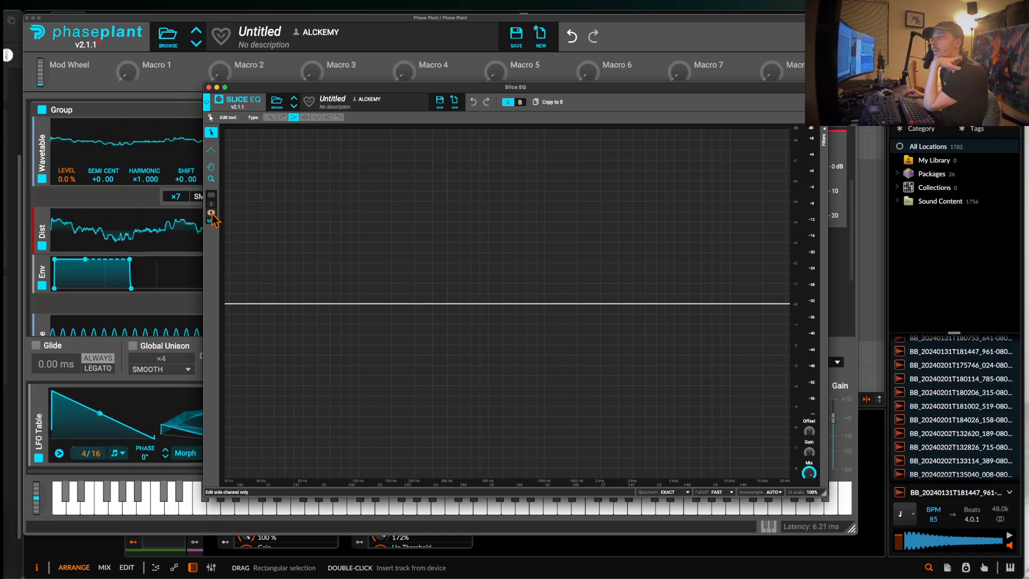
left_click_drag(282, 312, 446, 471)
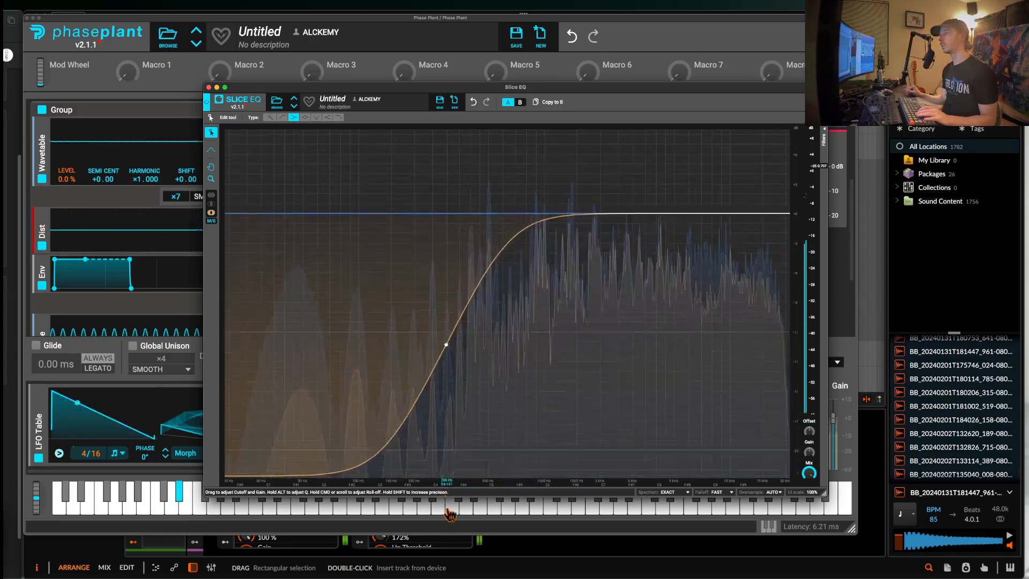
left_click(209, 87)
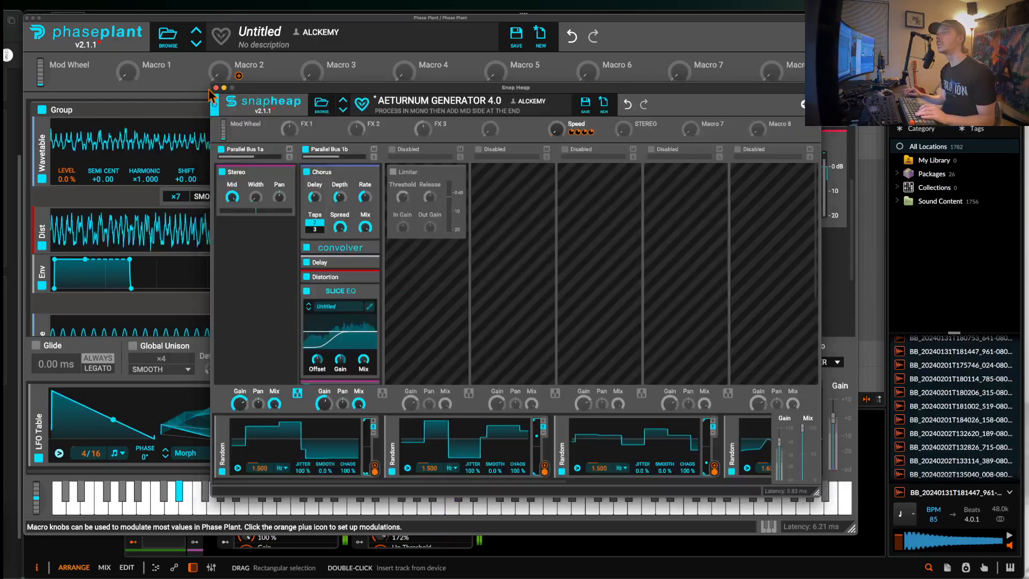
Lower the cutoff frequency of the Slice EQ's low cut and close the Slice EQ and Snap Heap editors
left_click(368, 307)
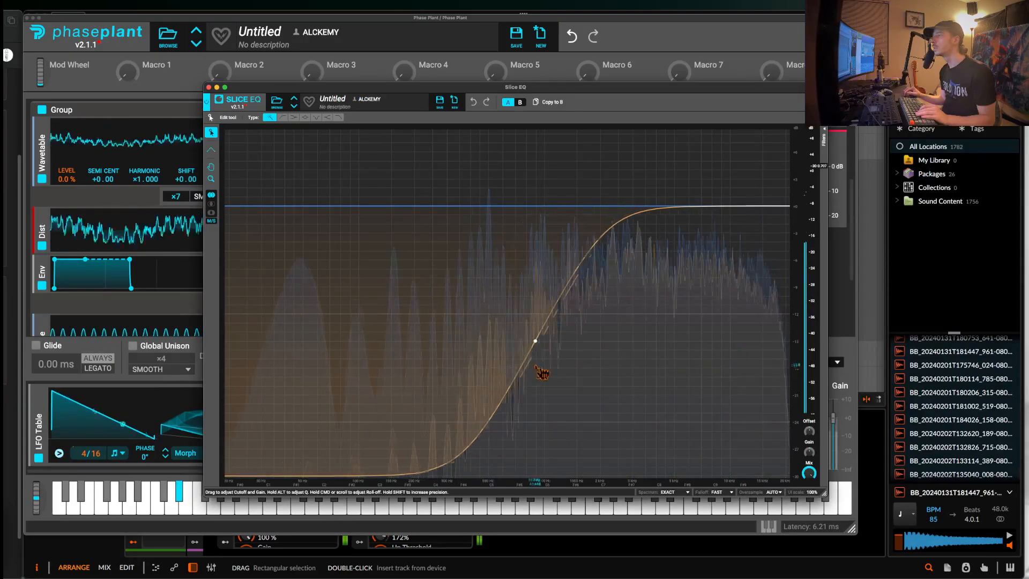
left_click_drag(577, 387, 373, 504)
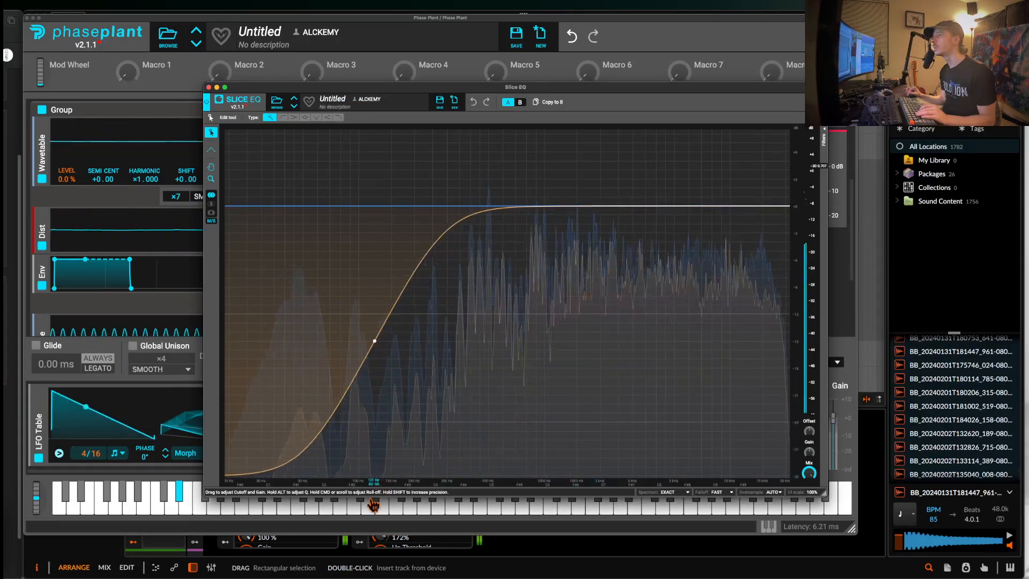
left_click(208, 86)
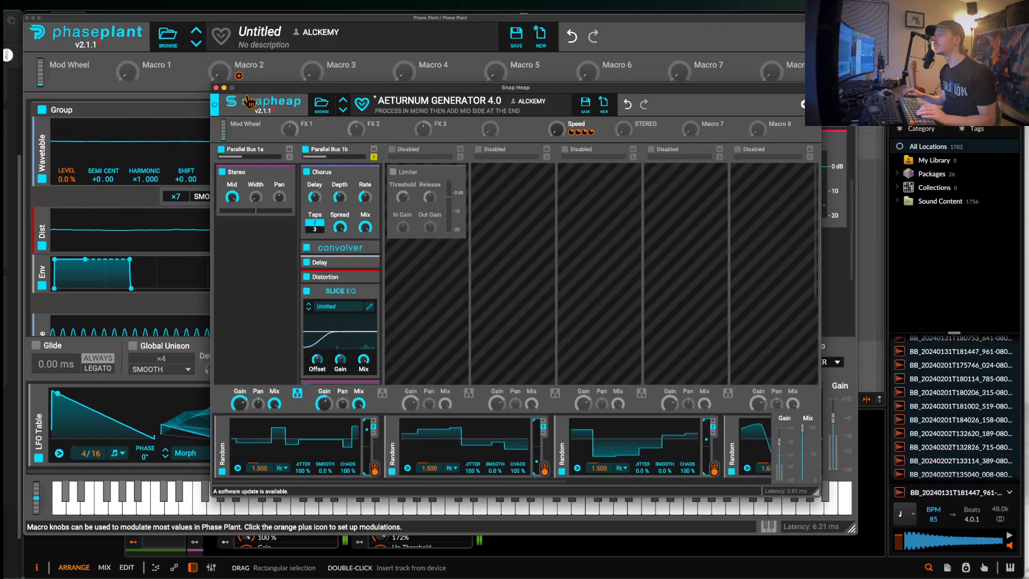
left_click(216, 87)
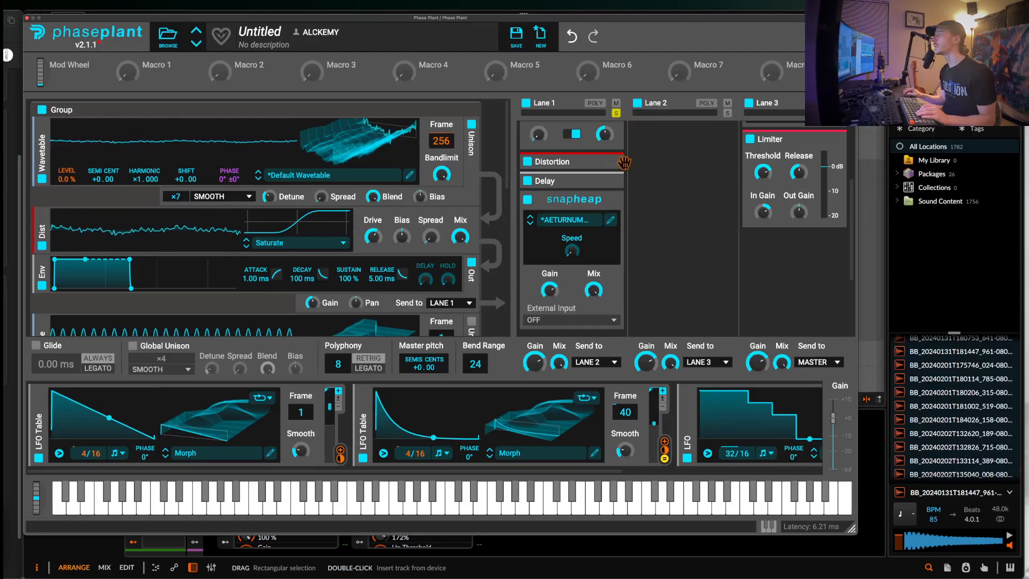
Reopen the Slice EQ inside Snap Heap, lower the cutoff frequency of its side-channel low cut and close the EQ
left_click(573, 199)
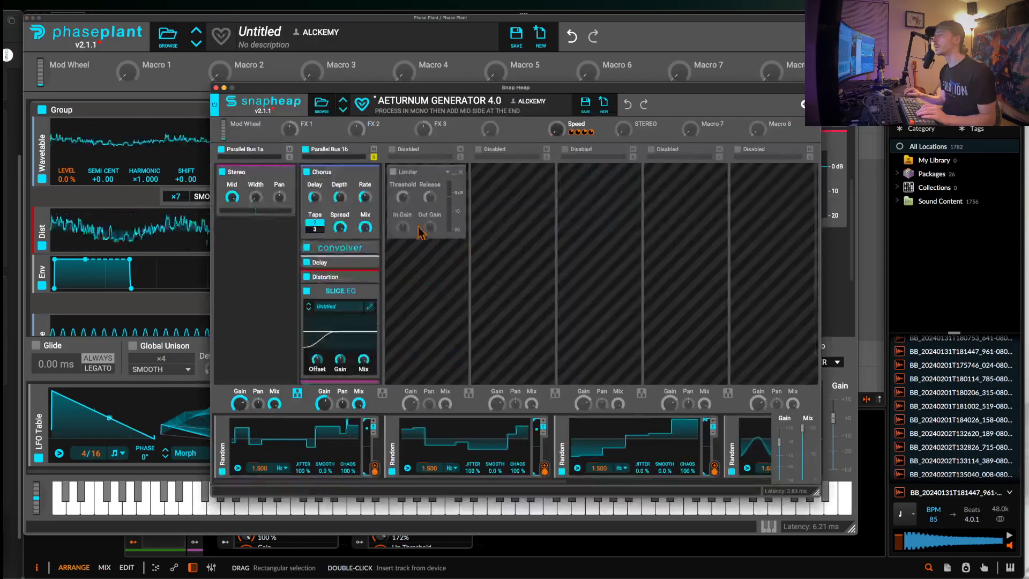
left_click(358, 320)
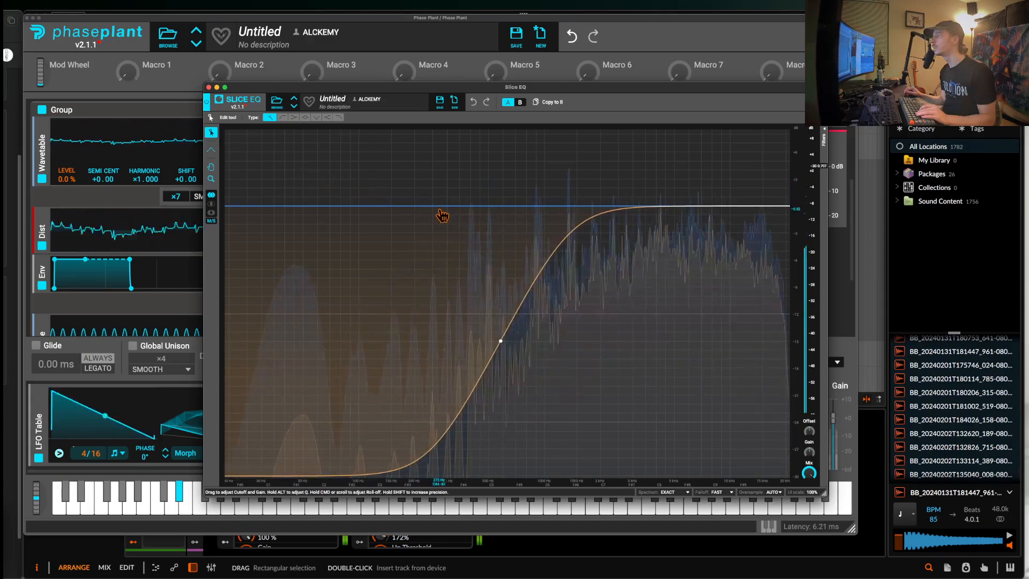
left_click_drag(440, 211, 431, 248)
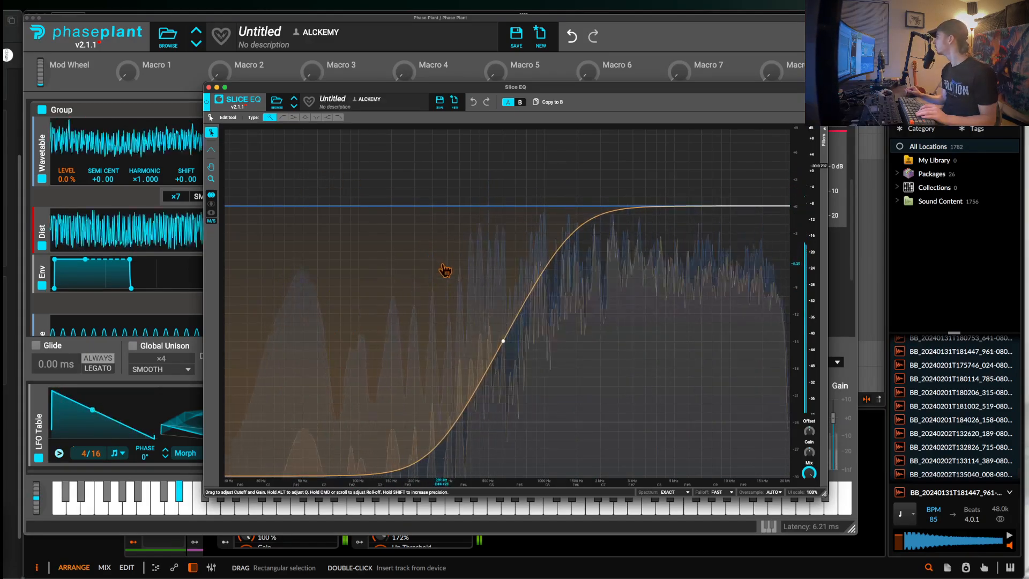
left_click_drag(460, 278, 479, 297)
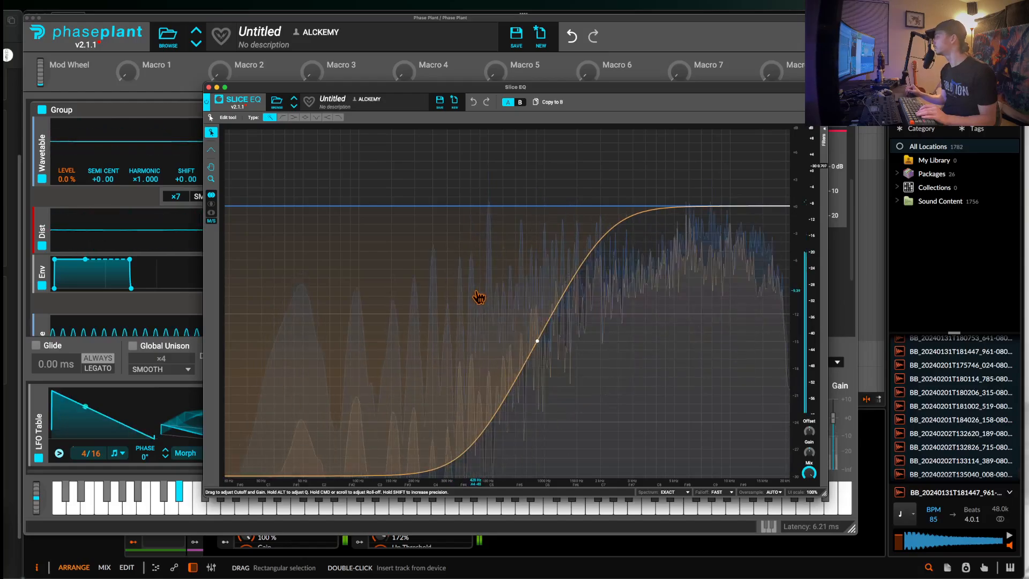
left_click_drag(530, 345, 405, 443)
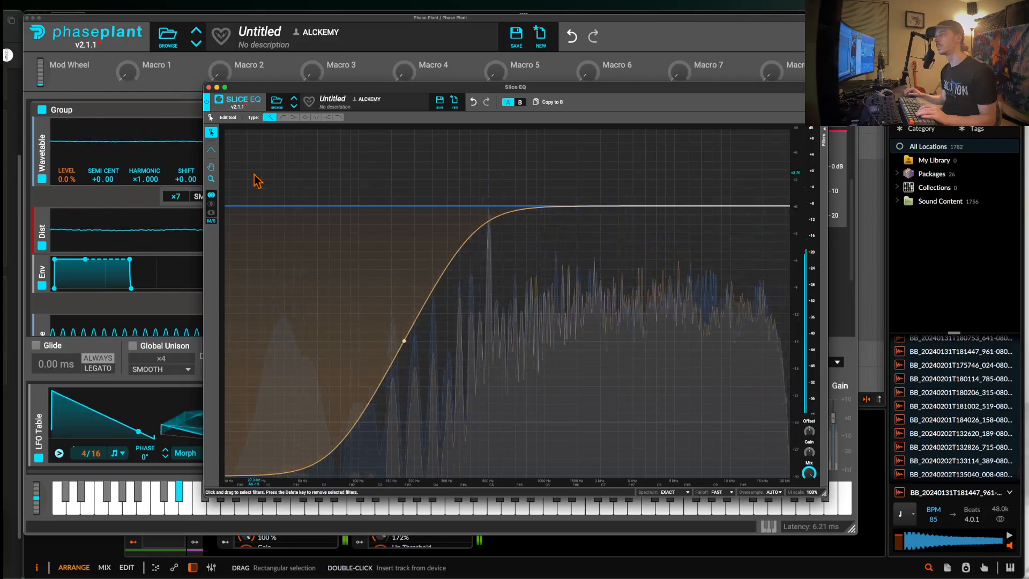
left_click(209, 87)
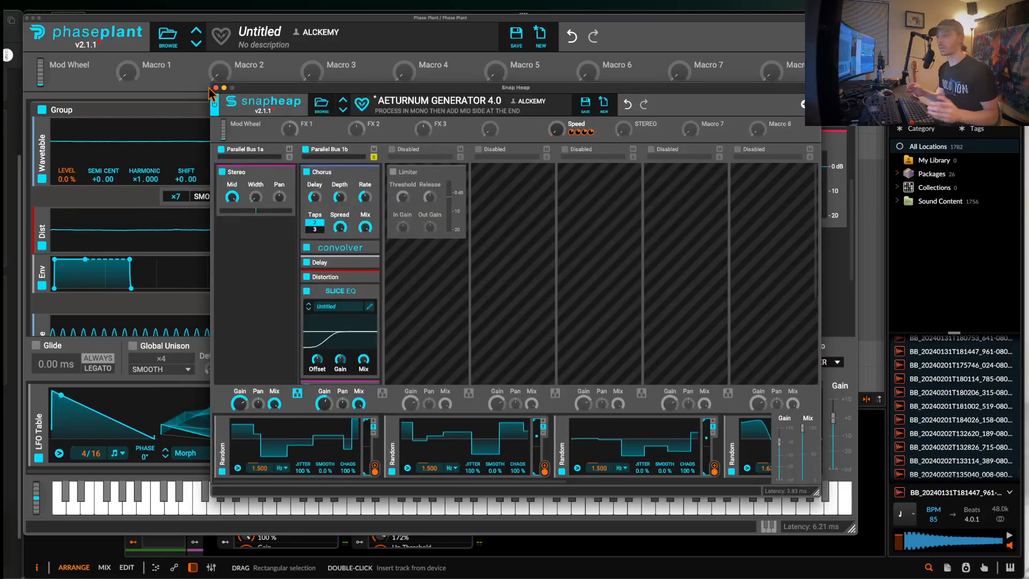
Adjust Parallel Bus 1b's gain, unsolo it, and enable the neighbouring bus that holds the Limiter before closing Snap Heap
mouse_move(324, 403)
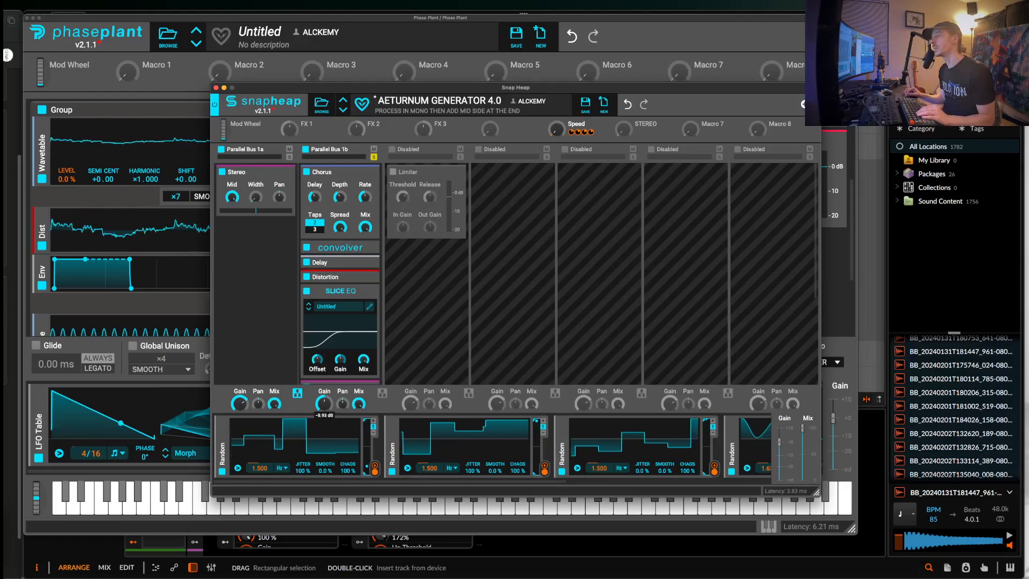
left_click(374, 158)
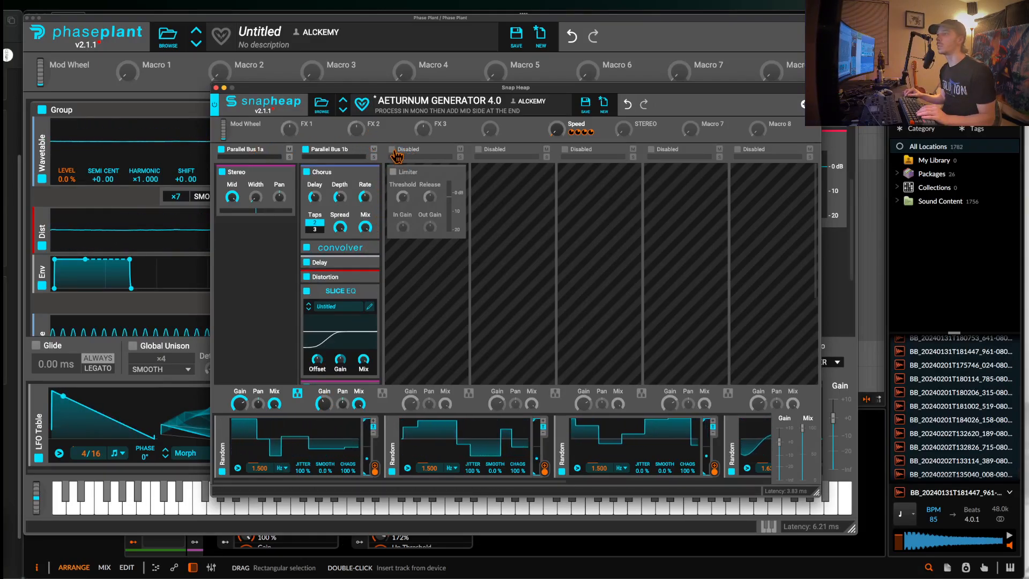
left_click(395, 154)
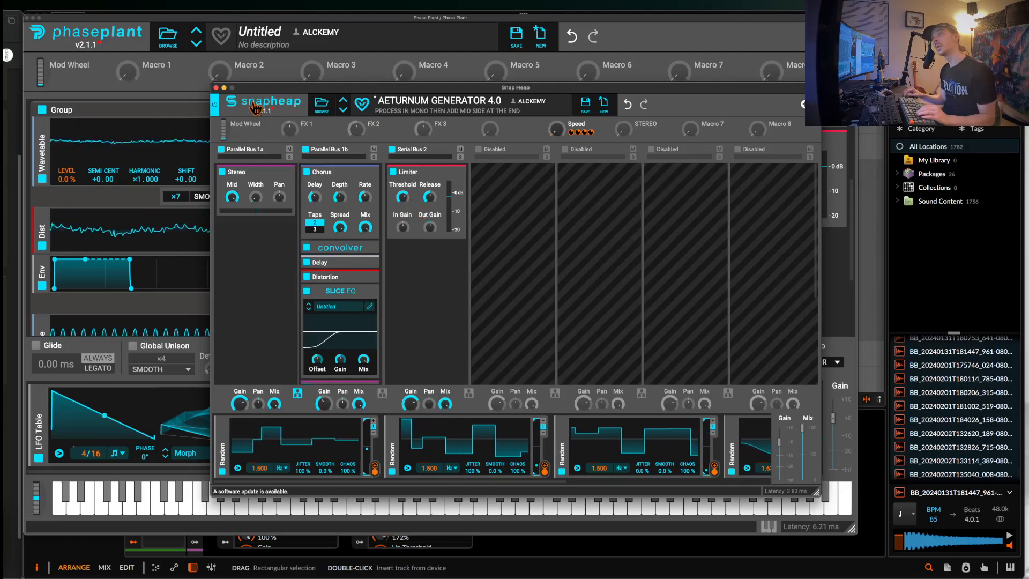
left_click(216, 87)
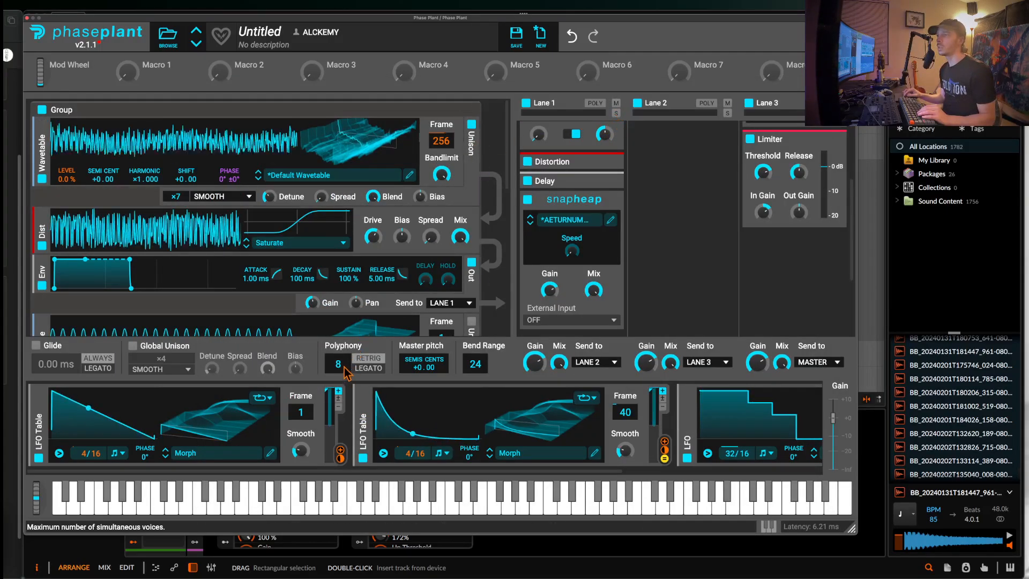
Set polyphony to 1 with a 179 ms legato glide, and set the second LFO Table's rate to 8/16t
left_click_drag(343, 365, 344, 399)
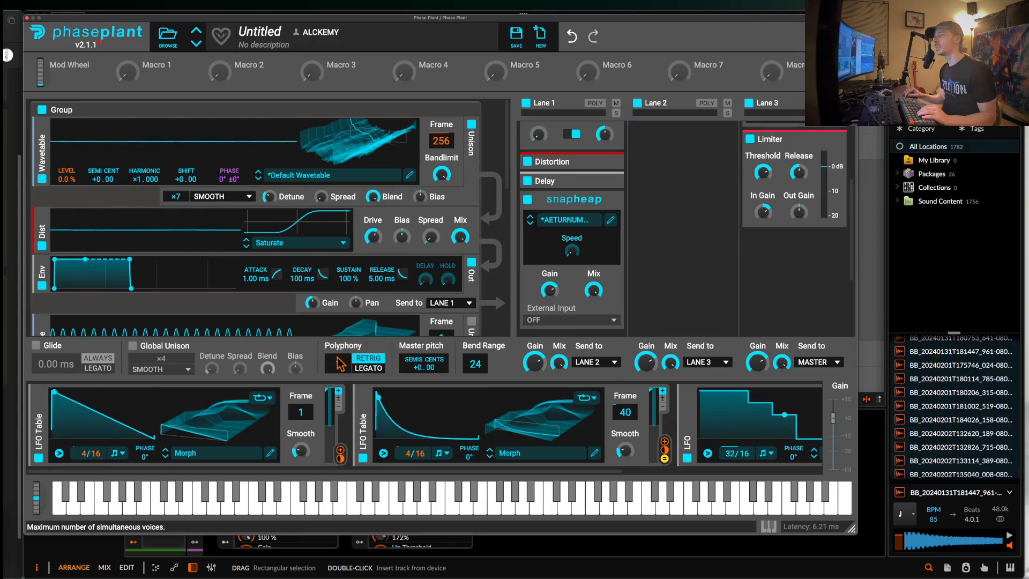
left_click(36, 346)
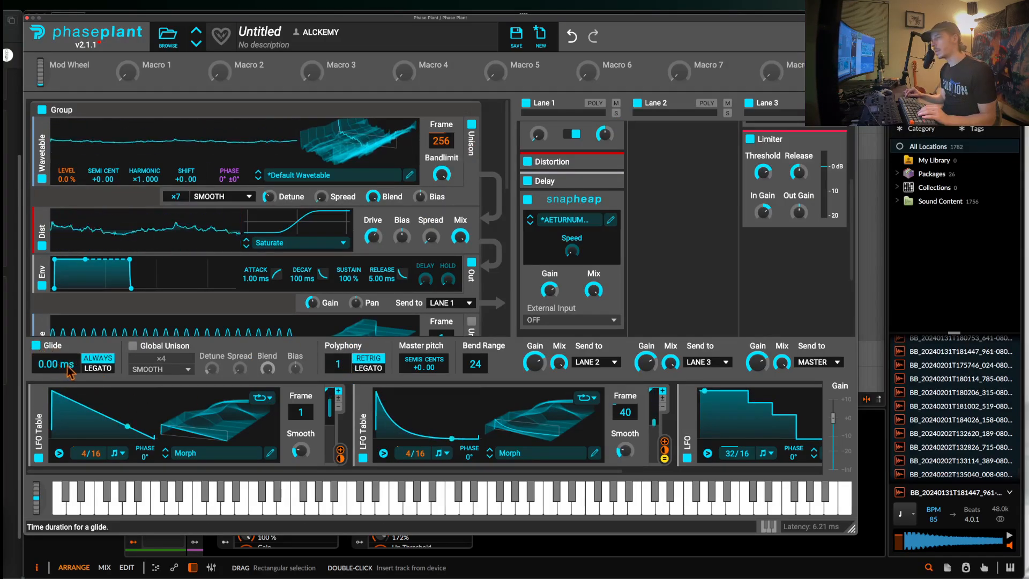
left_click(98, 369)
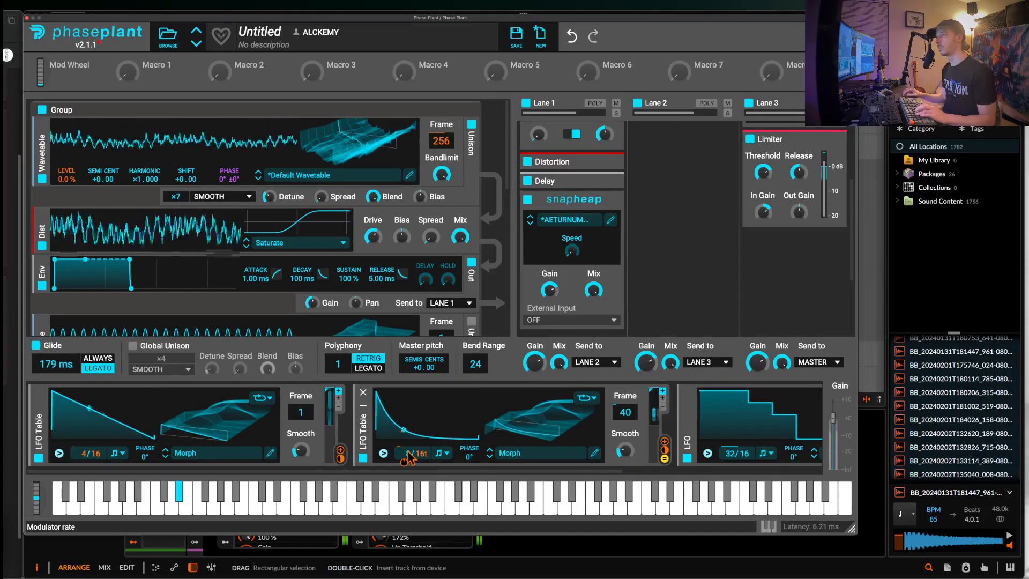
scroll(702, 230, "up", 5)
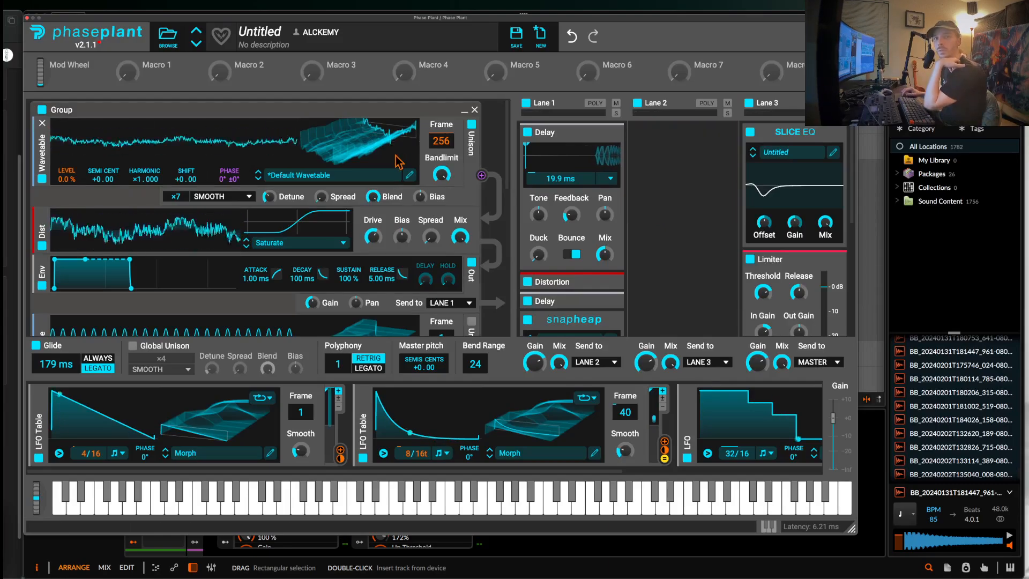
Insert Newfangled Saturate after the Fuse Compressor in the Phase Plant track's device chain
left_click(27, 18)
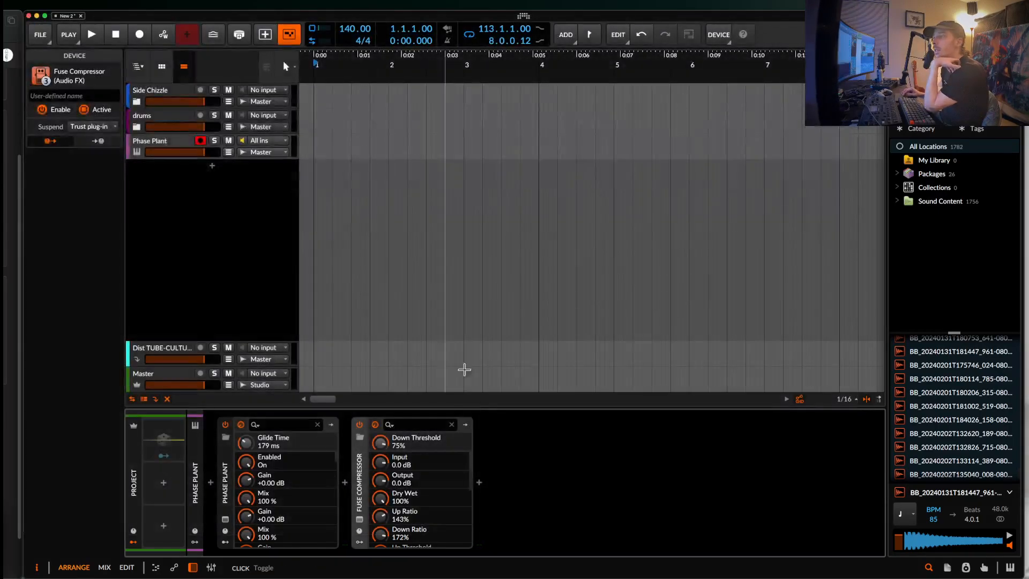
left_click(478, 483)
type("SAT")
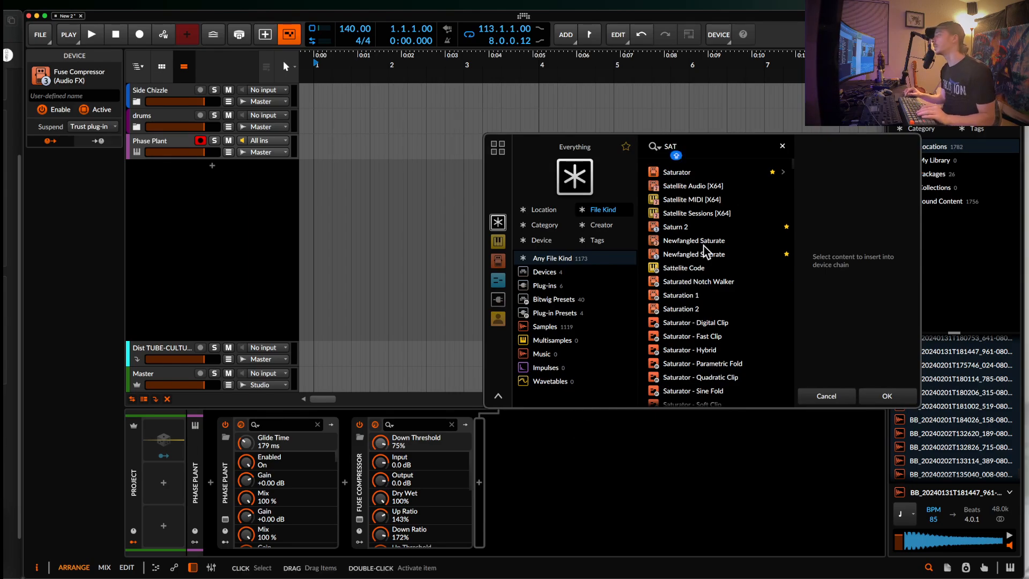
left_click(706, 254)
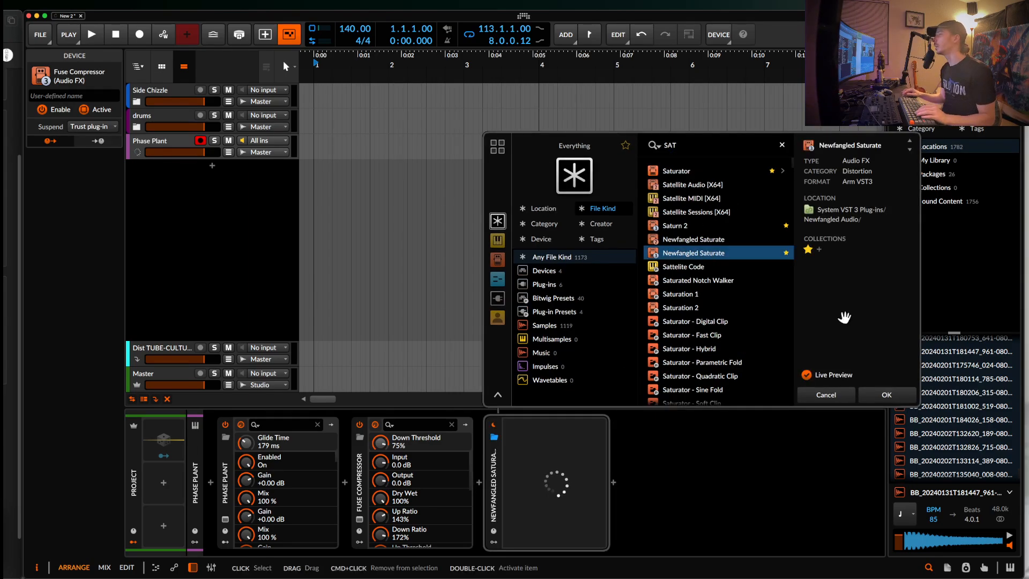
left_click(885, 395)
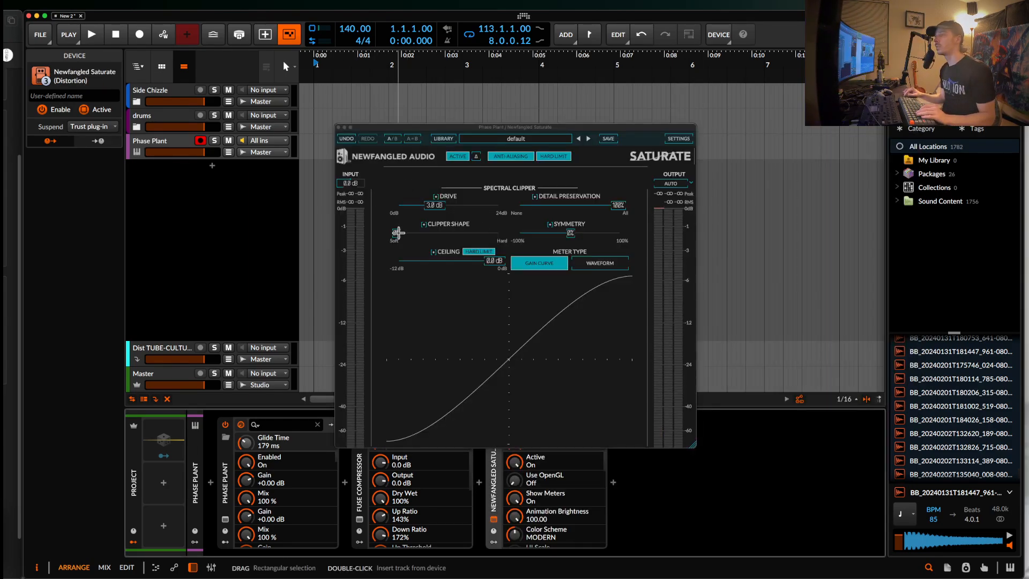
Set Saturate's clipper shape to 100% hard and collapse the Saturate and Fuse Compressor devices in the chain
left_click_drag(396, 232, 678, 241)
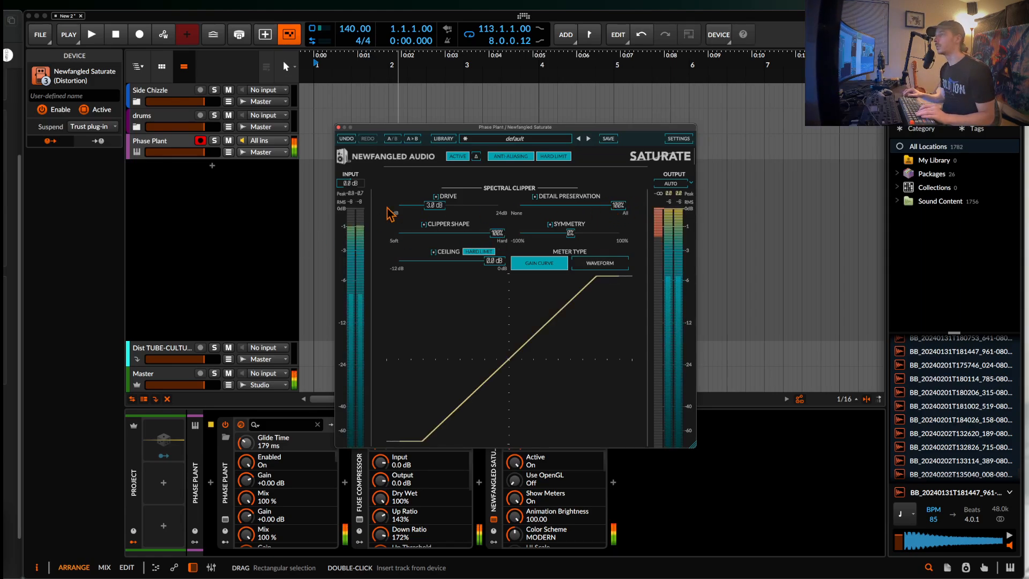
left_click(338, 127)
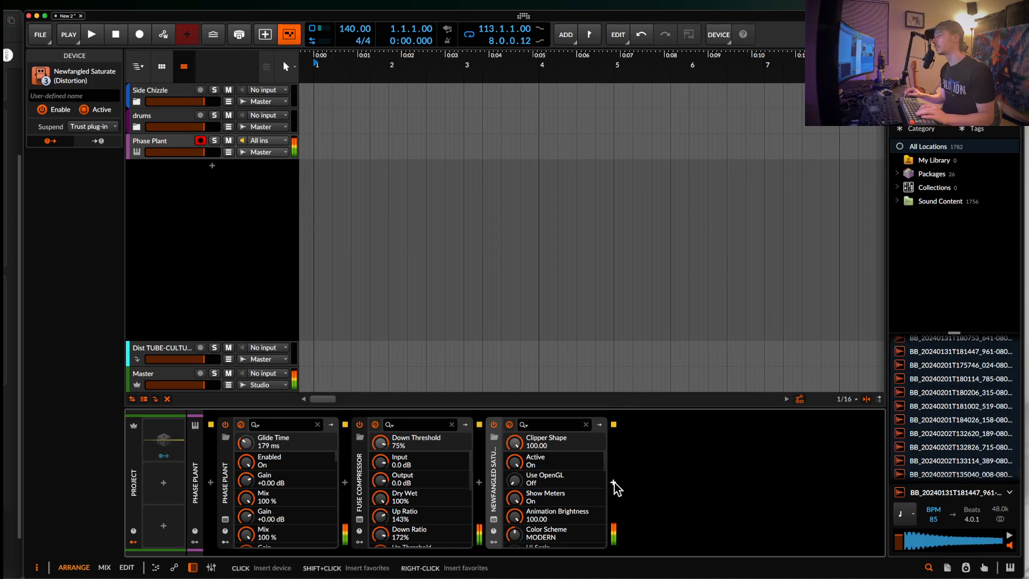
double_click(493, 453)
double_click(359, 471)
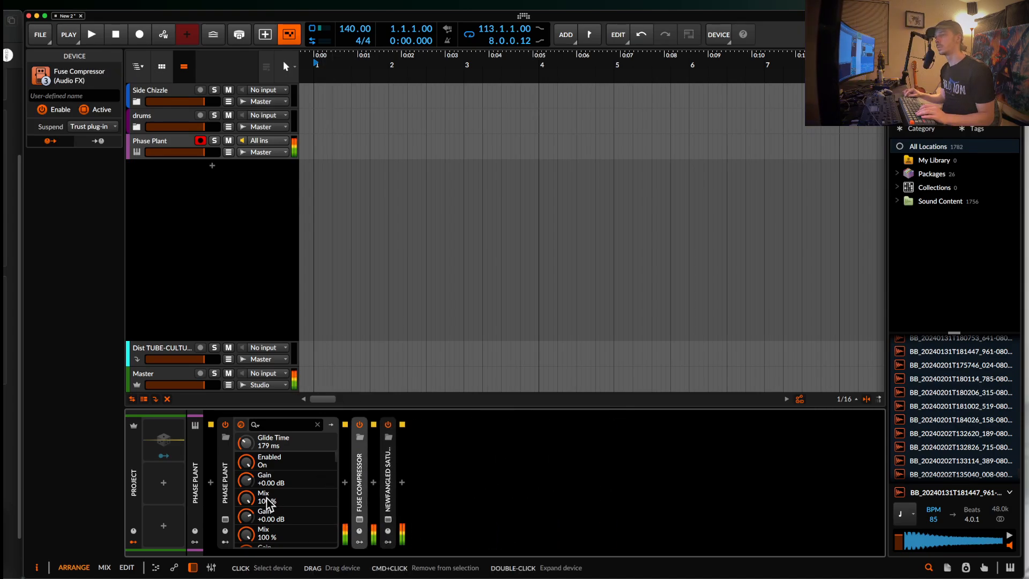
Turn off the Newfangled Saturate device and reopen the Phase Plant editor
left_click(225, 519)
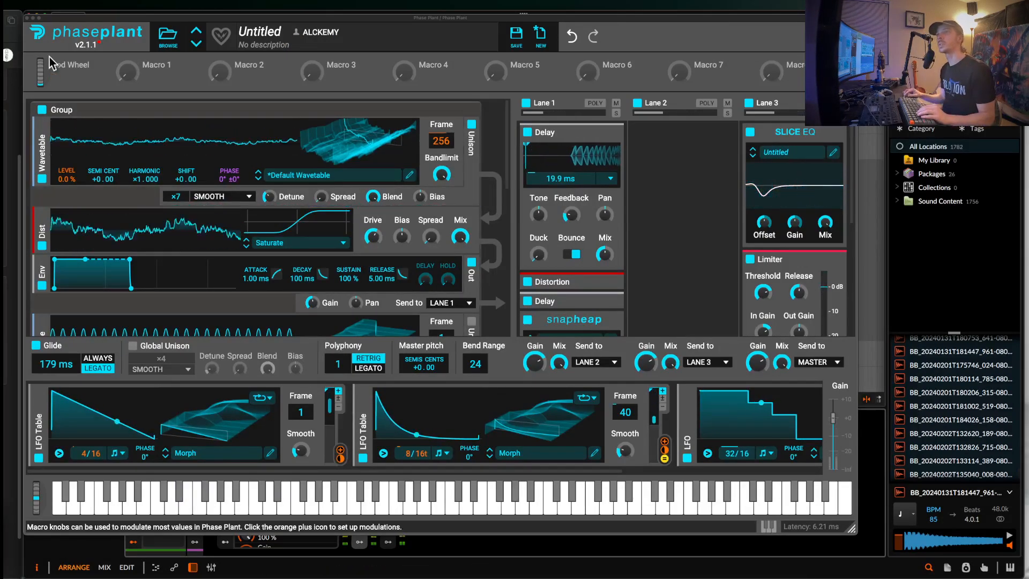
left_click(27, 18)
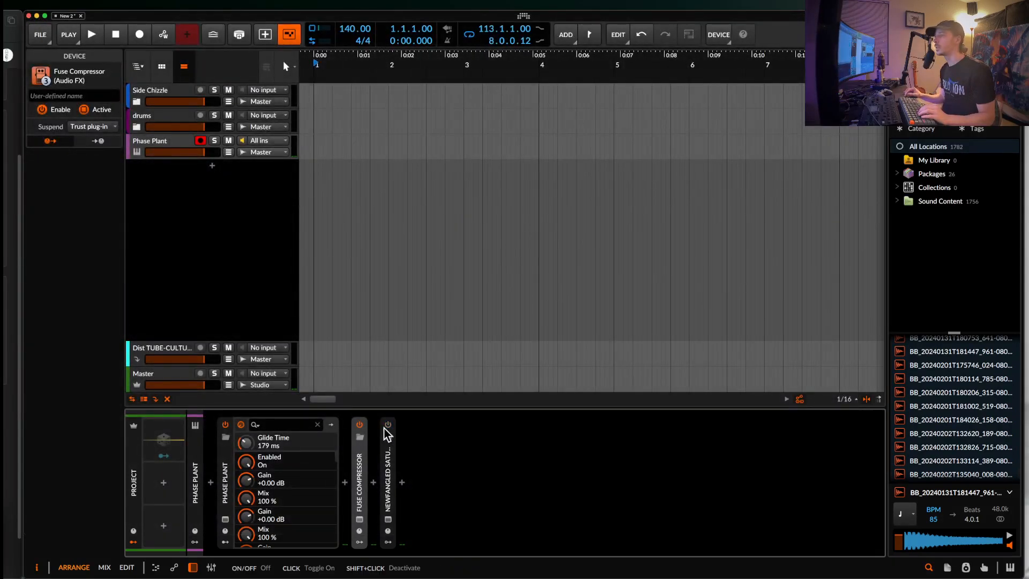
left_click(225, 519)
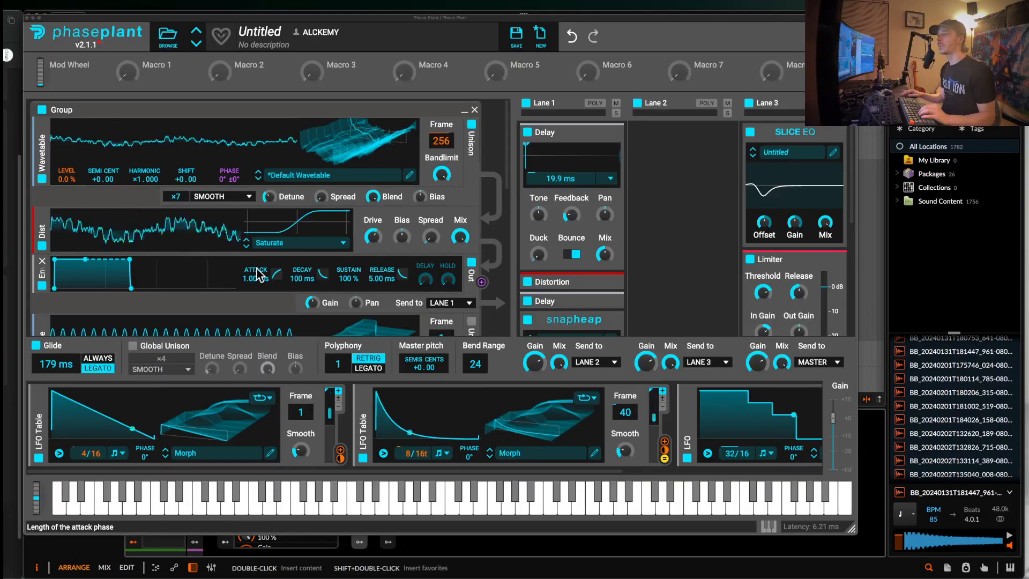
Disable the first LFO Table and re-enable it to check which oscillators it modulates
scroll(257, 270, "up", 4)
scroll(256, 268, "down", 4)
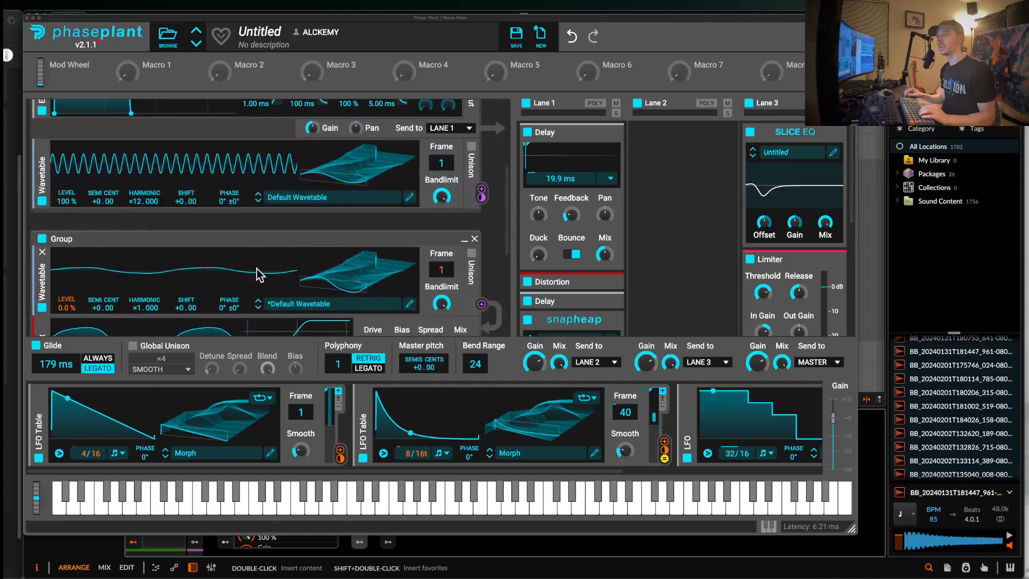
scroll(256, 269, "up", 4)
scroll(257, 272, "down", 4)
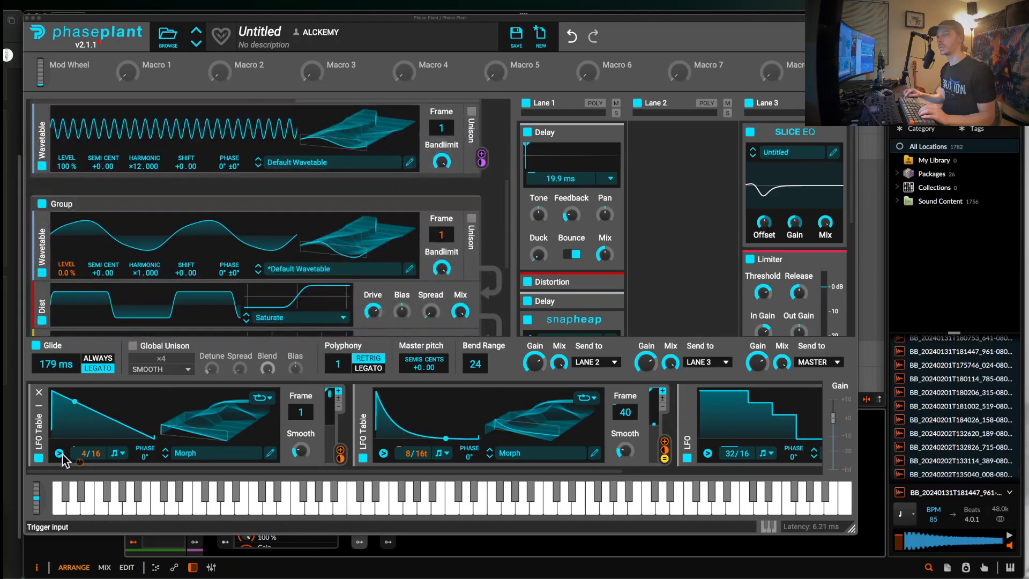
left_click(38, 457)
mouse_move(341, 462)
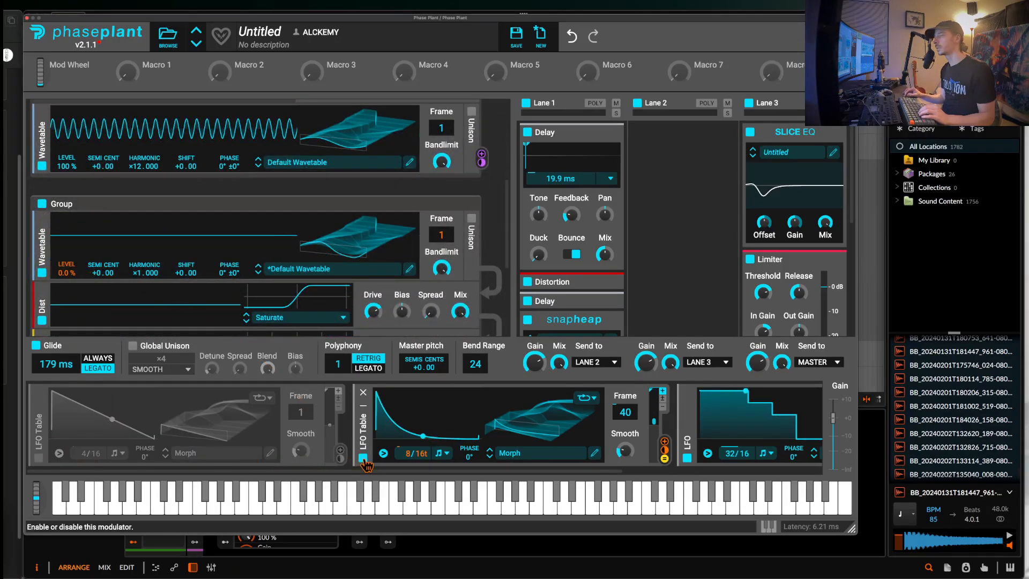
left_click(39, 459)
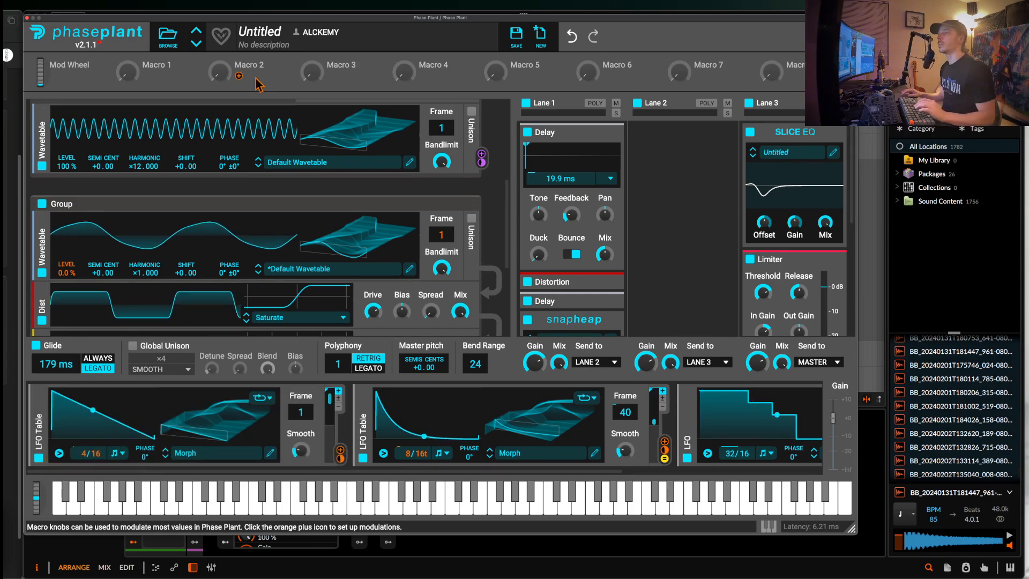
Collapse the third LFO and the second LFO Table in the modulator section
scroll(482, 429, "right", 3)
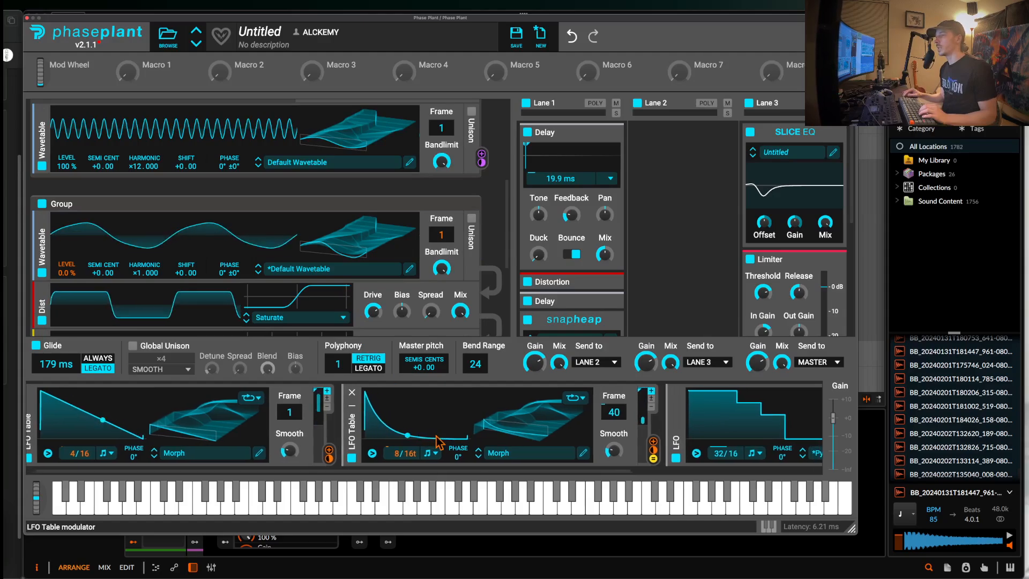
left_click(641, 407)
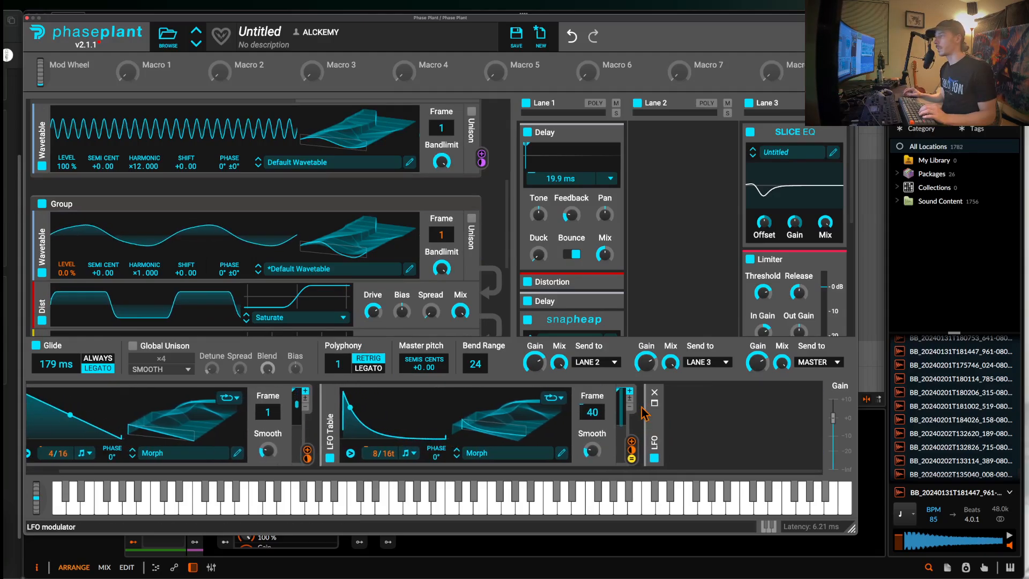
left_click(337, 413)
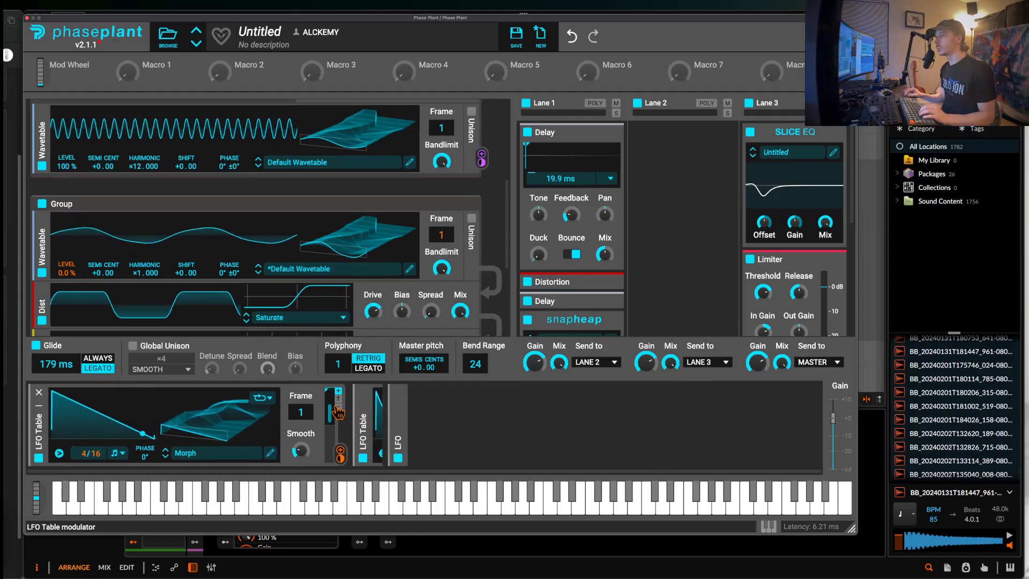
Assign Macro 1 to modulate the Level of the first wavetable oscillator in both the upper and lower groups
left_click(147, 76)
scroll(101, 222, "up", 5)
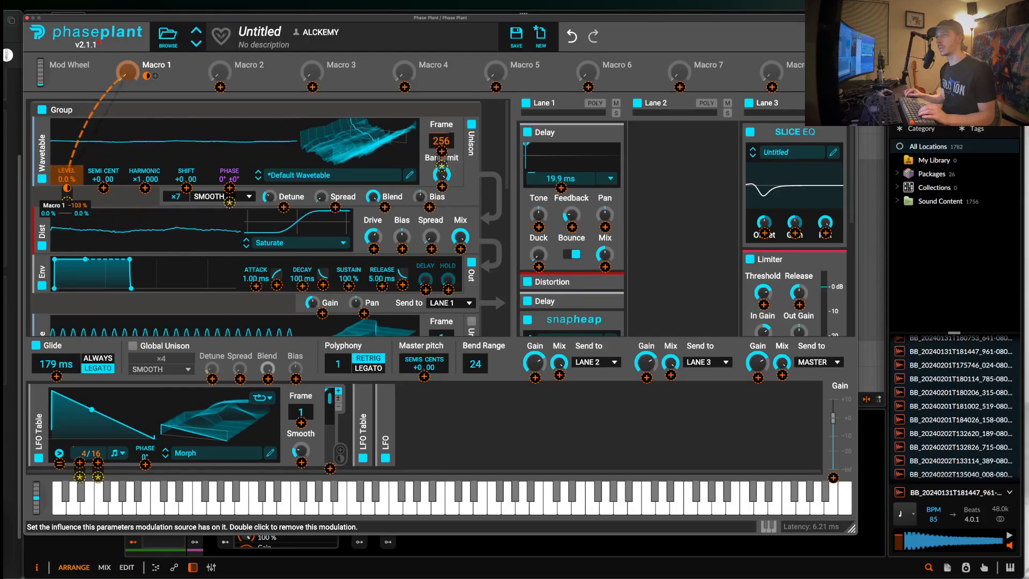
scroll(67, 191, "down", 5)
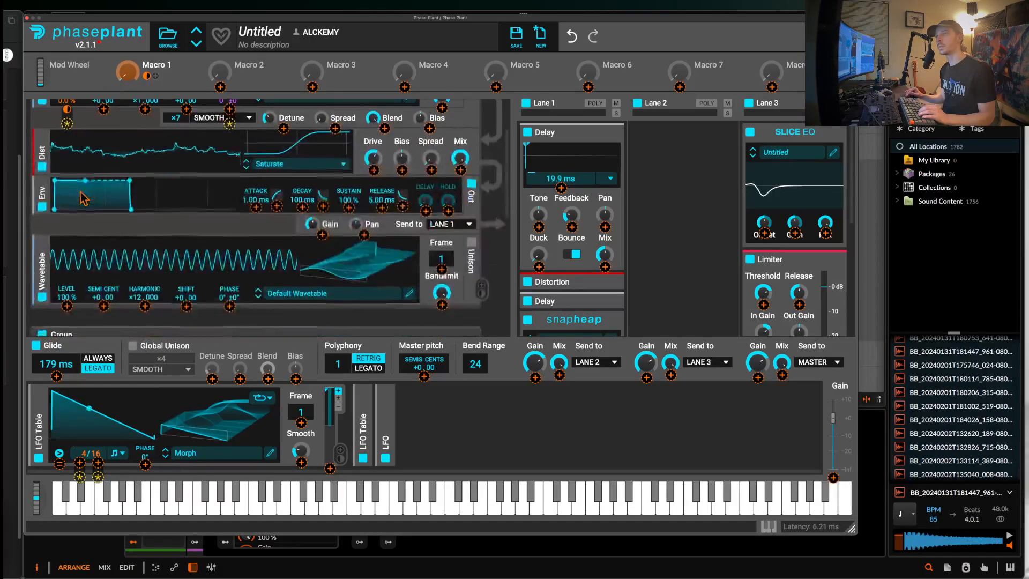
scroll(81, 195, "down", 2)
left_click_drag(67, 240, 67, 281)
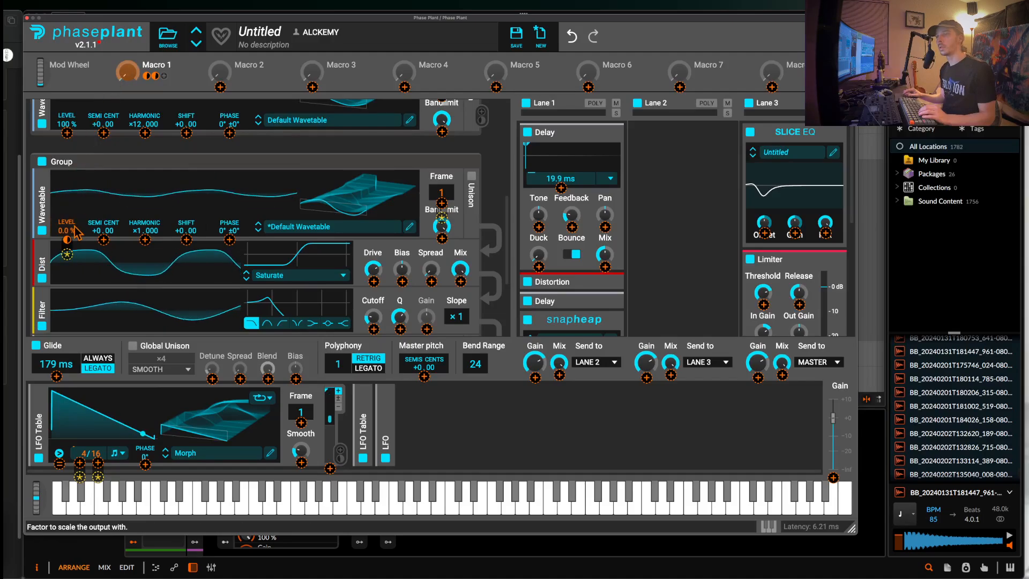
scroll(69, 232, "down", 1)
left_click(82, 74)
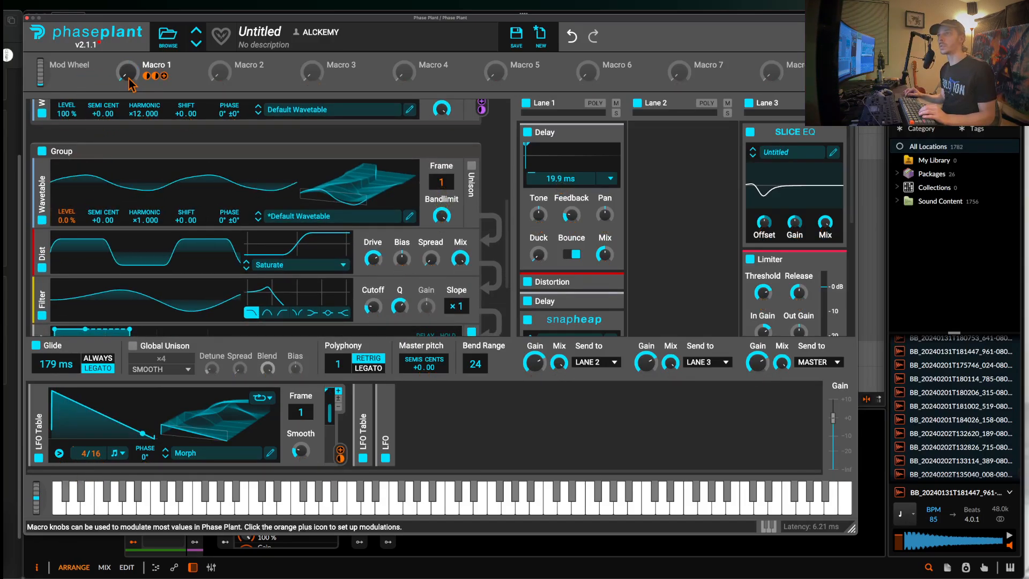
Raise Macro 1 to 100% and check its effect on the wavetable oscillator Levels in the upper and lower groups
scroll(69, 219, "up", 6)
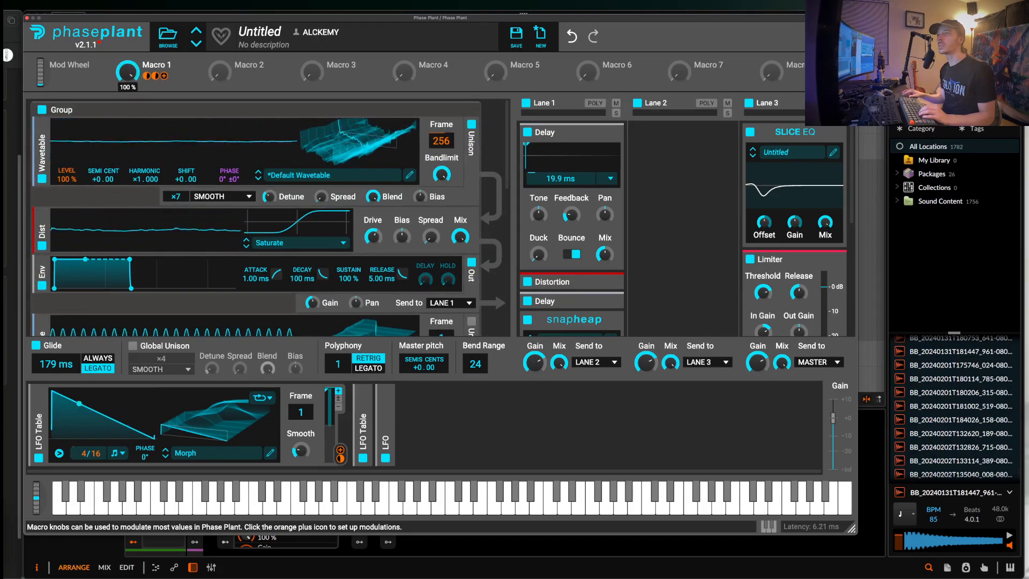
left_click_drag(128, 72, 127, 18)
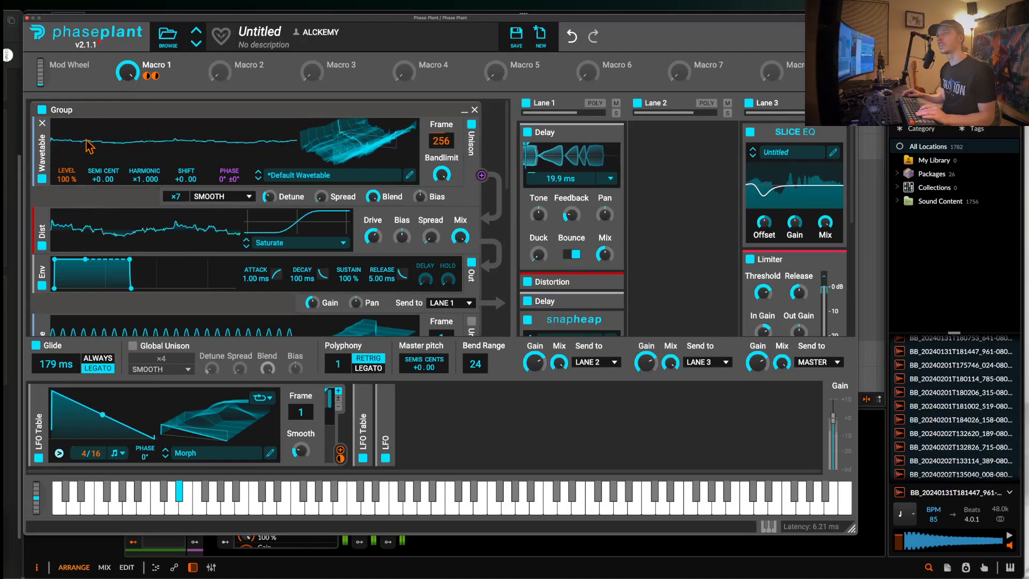
left_click_drag(128, 72, 127, 18)
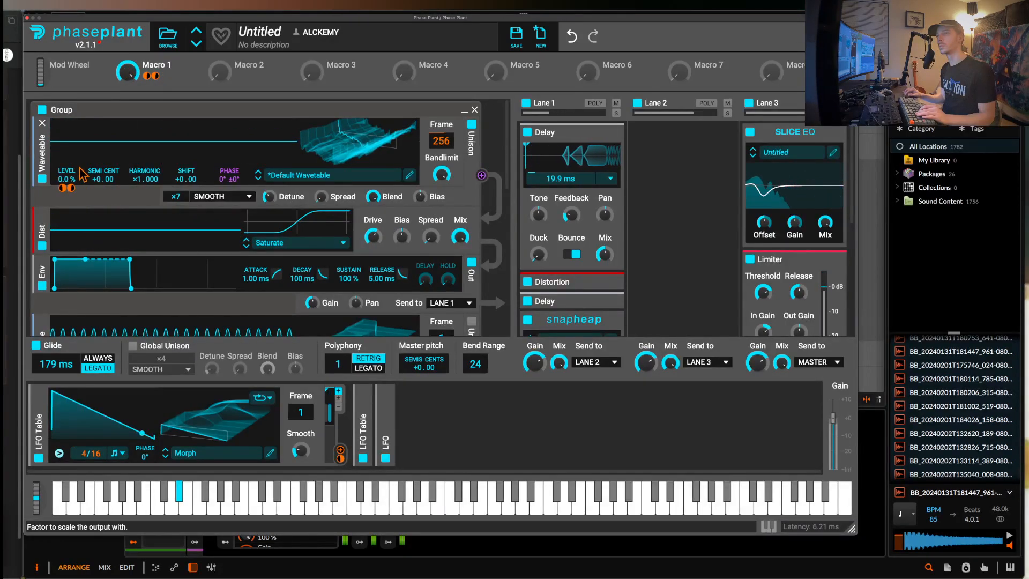
scroll(69, 214, "down", 5)
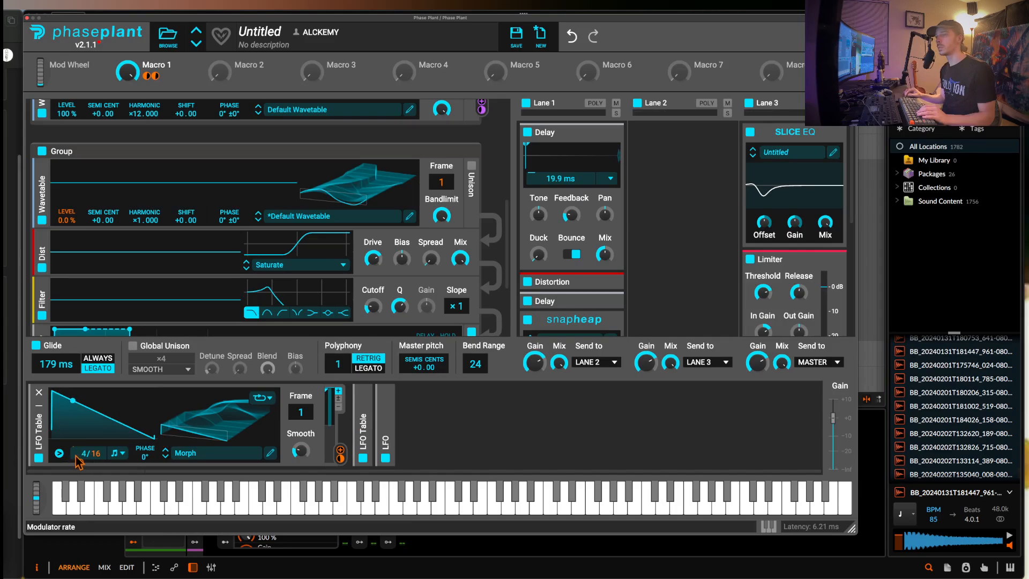
Expand the second LFO Table and sweep Macro 1 between its minimum and maximum to audition the Level modulation
left_click(368, 411)
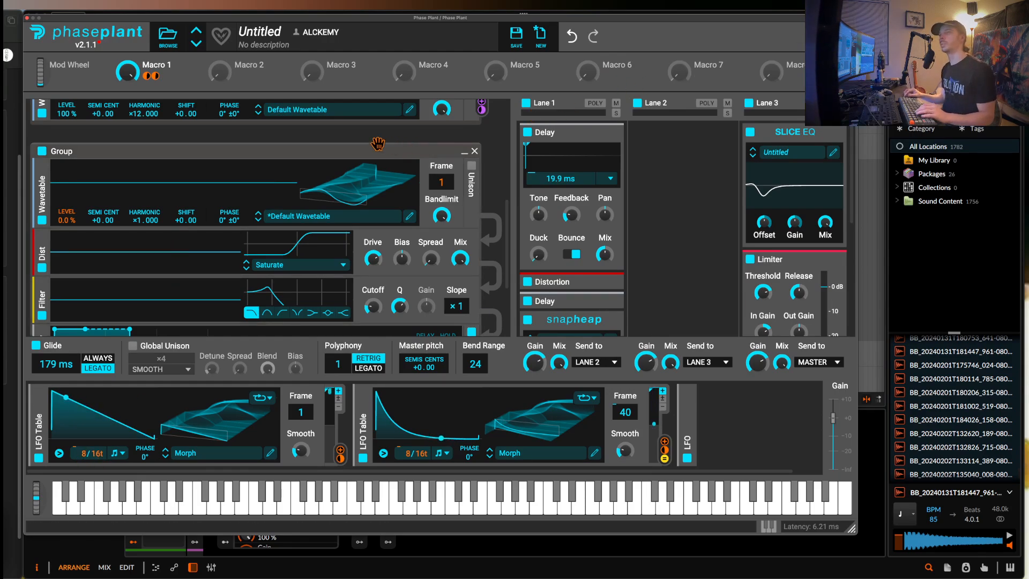
scroll(118, 208, "up", 5)
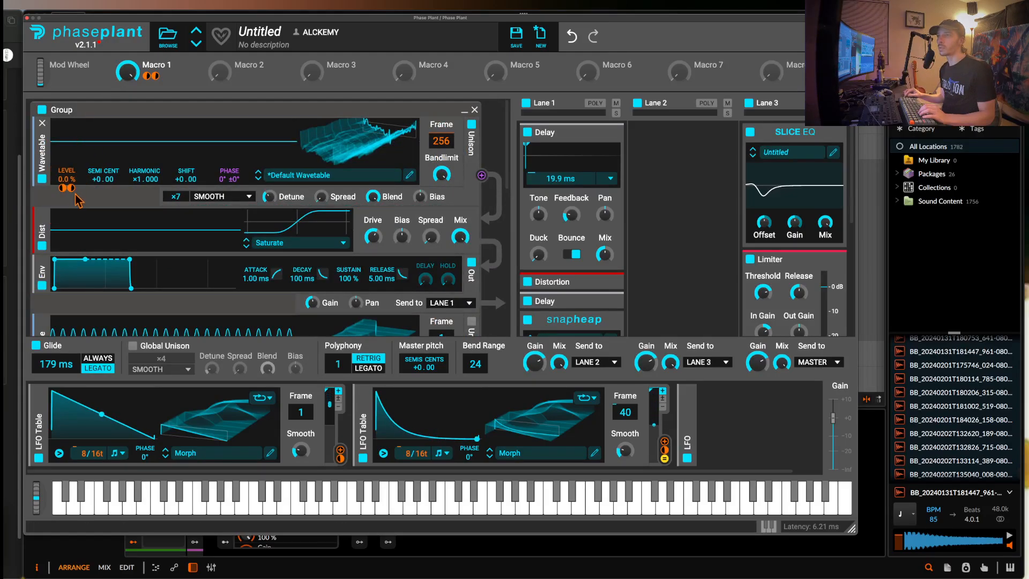
left_click_drag(128, 73, 128, 179)
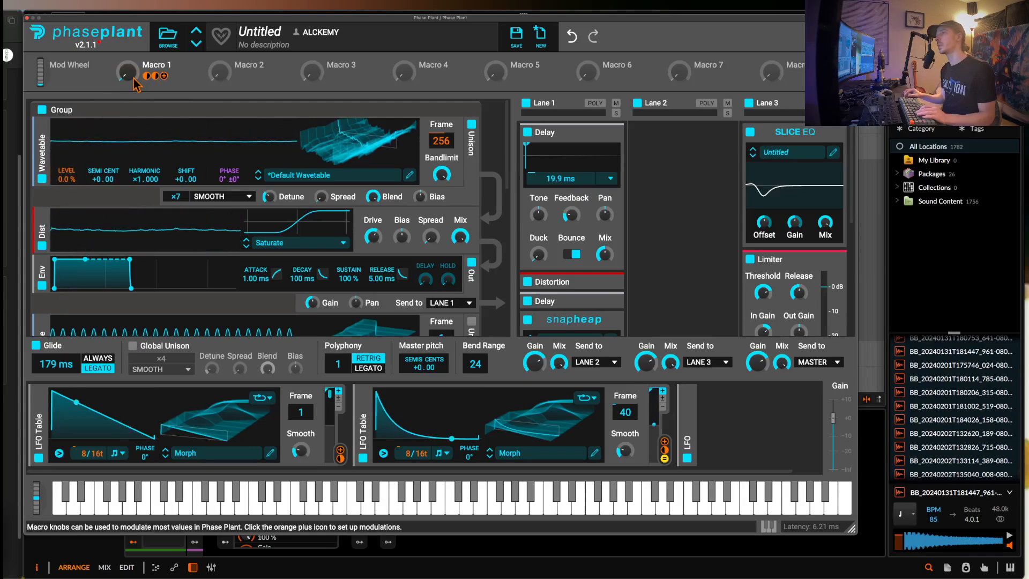
left_click_drag(134, 85, 128, 74)
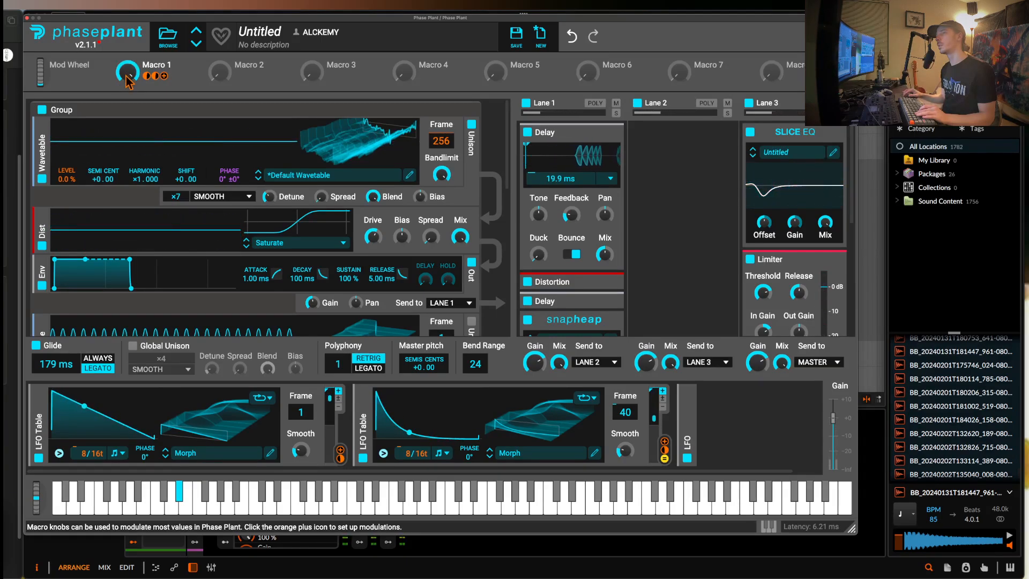
left_click_drag(148, 76, 67, 192)
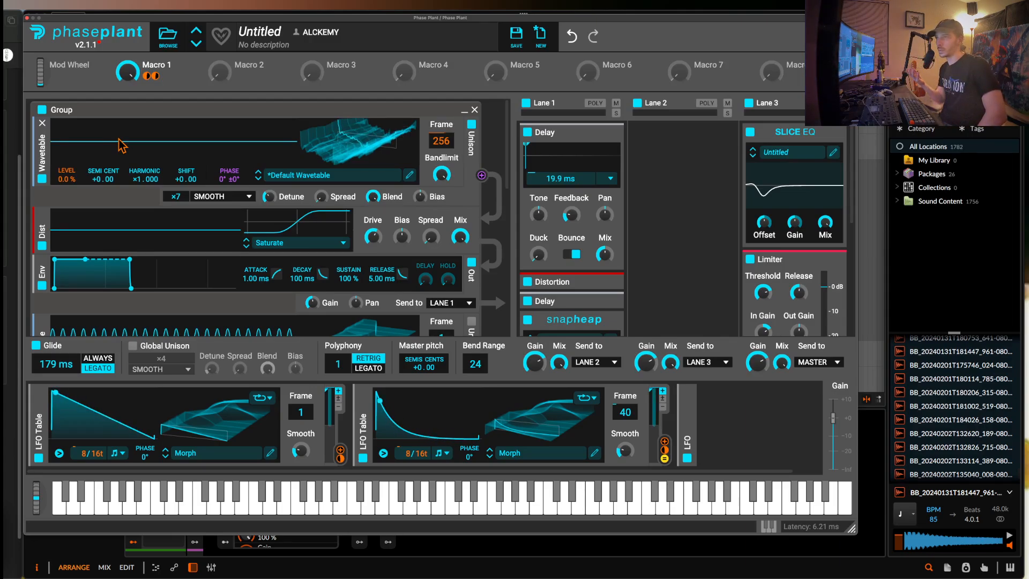
left_click_drag(127, 71, 127, 68)
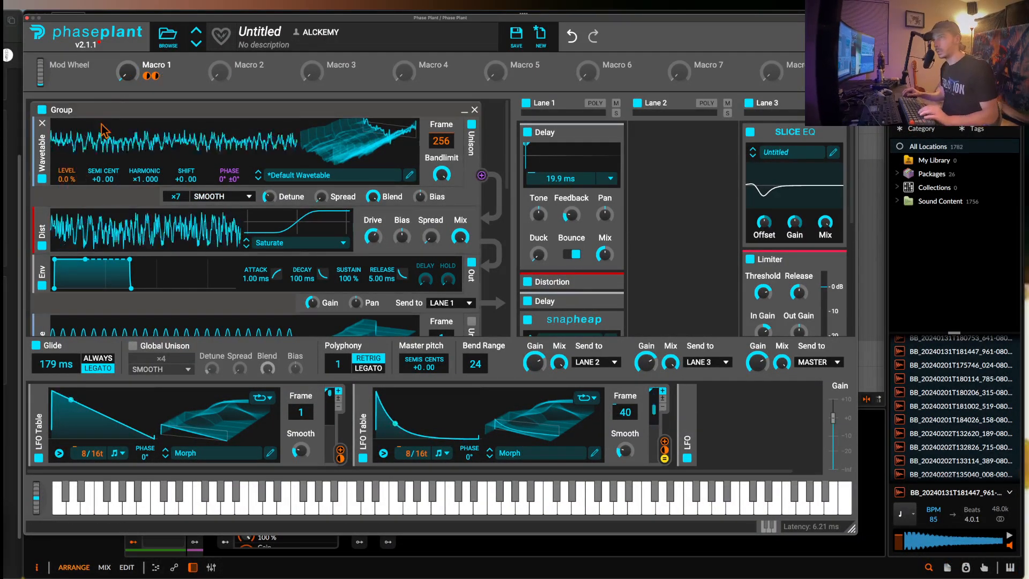
Remove the Macro 1 modulation from the Level of the first wavetable oscillator in both the upper and lower groups
mouse_move(63, 194)
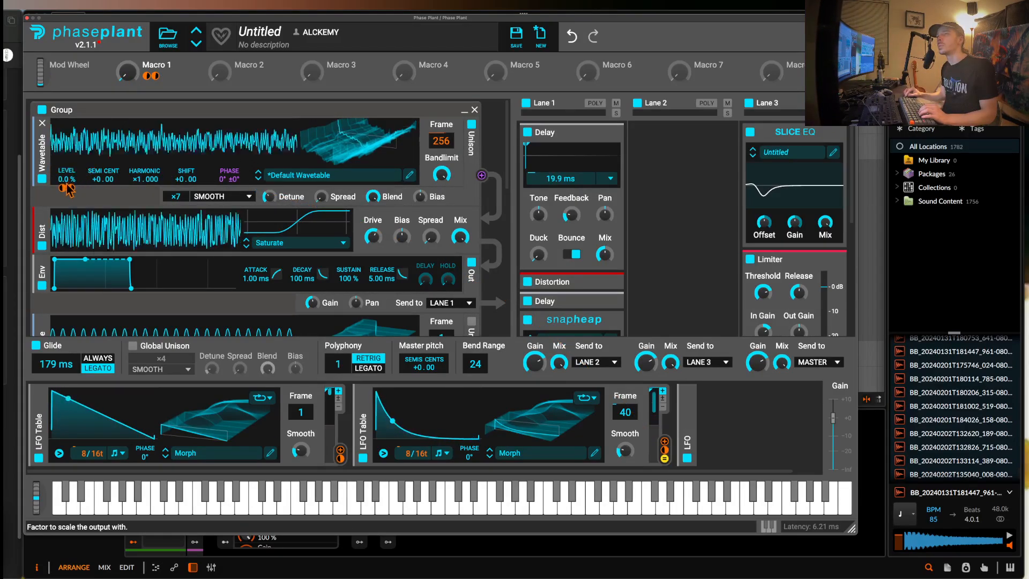
scroll(71, 191, "up", 5)
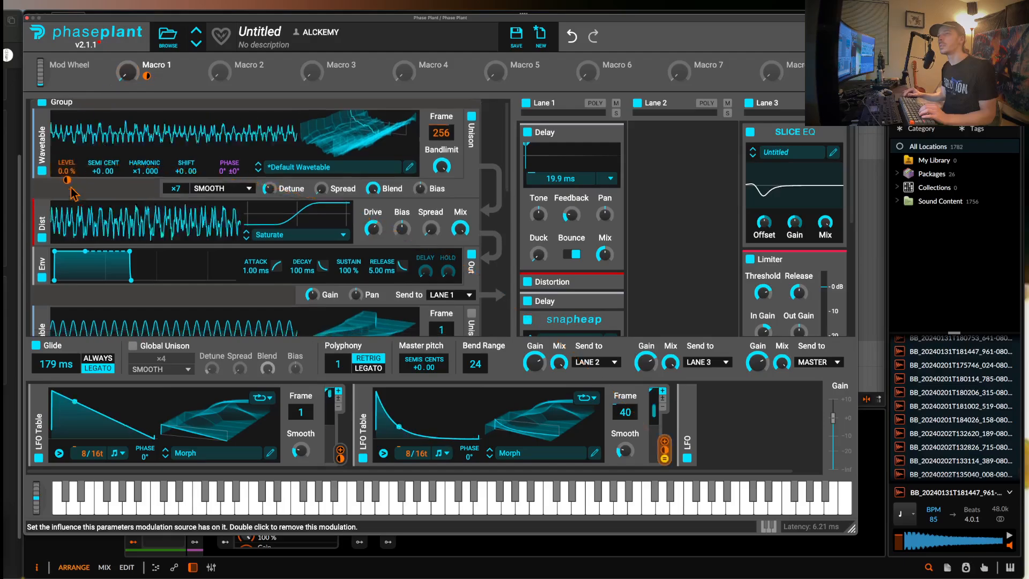
scroll(73, 215, "down", 4)
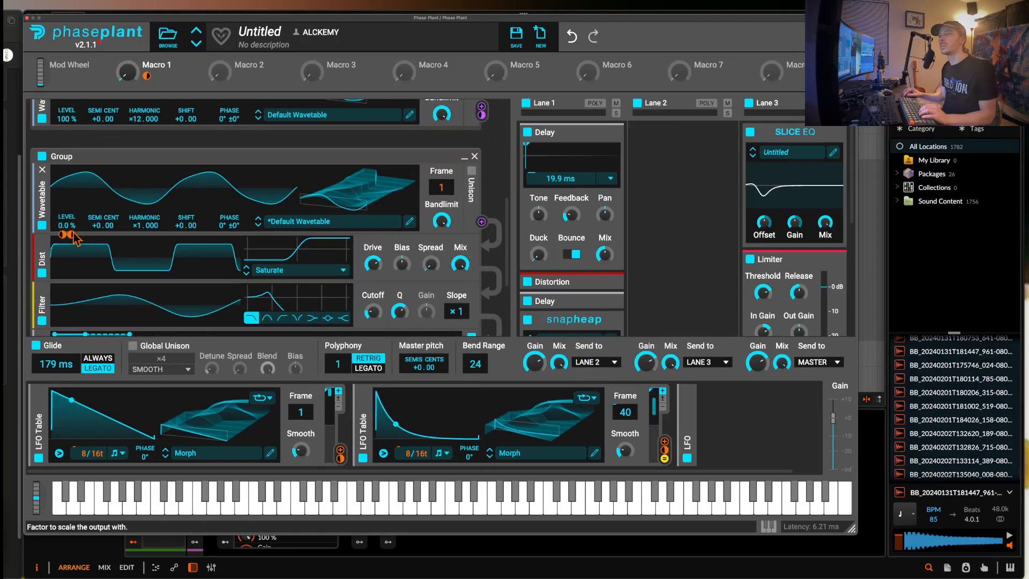
double_click(72, 239)
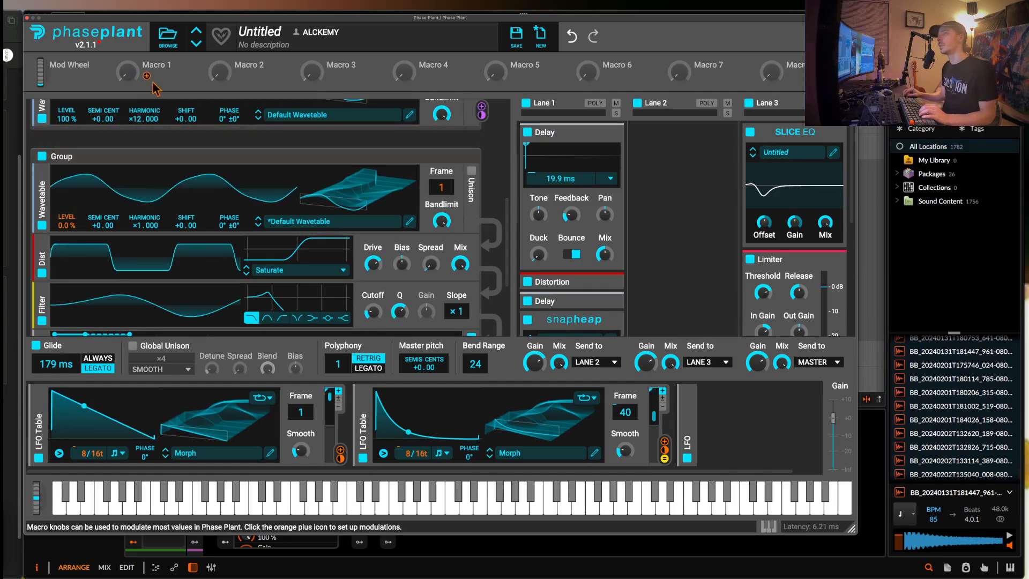
Assign Macro 1 to the output depth of both LFO Tables at +100% and rename the macro DUB SCREECHER
left_click(146, 75)
left_click(330, 468)
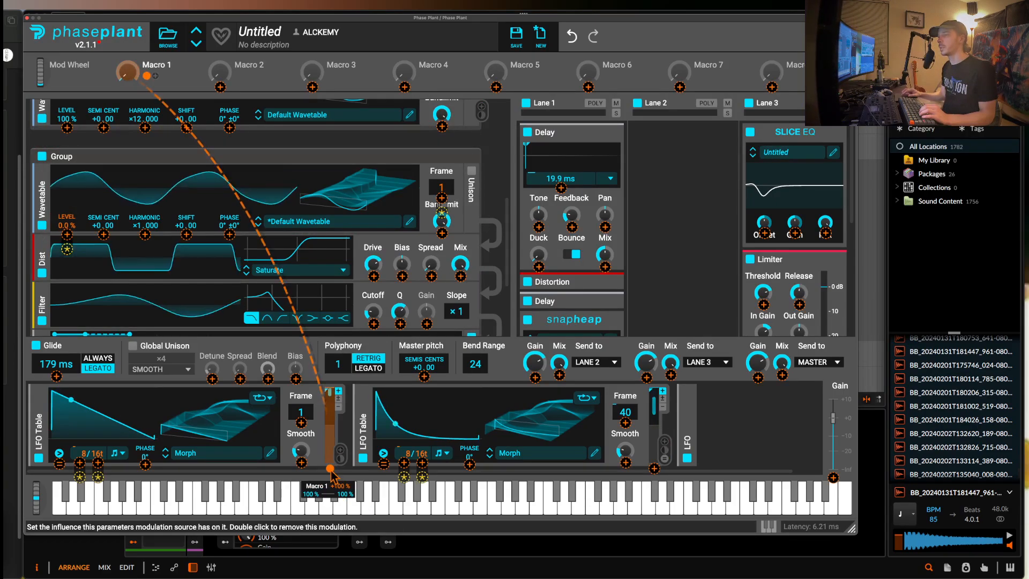
left_click(653, 468)
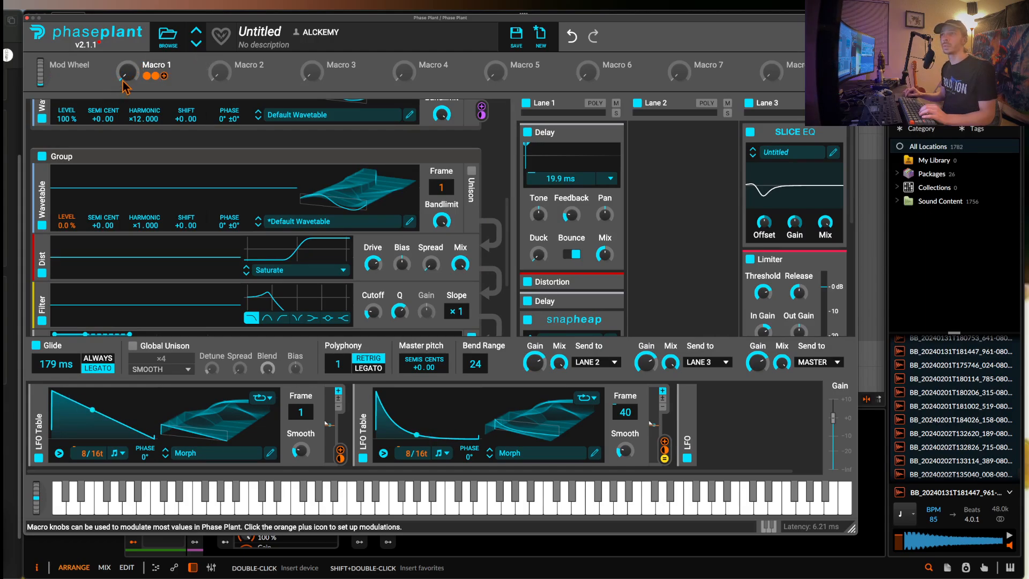
left_click_drag(128, 71, 127, 81)
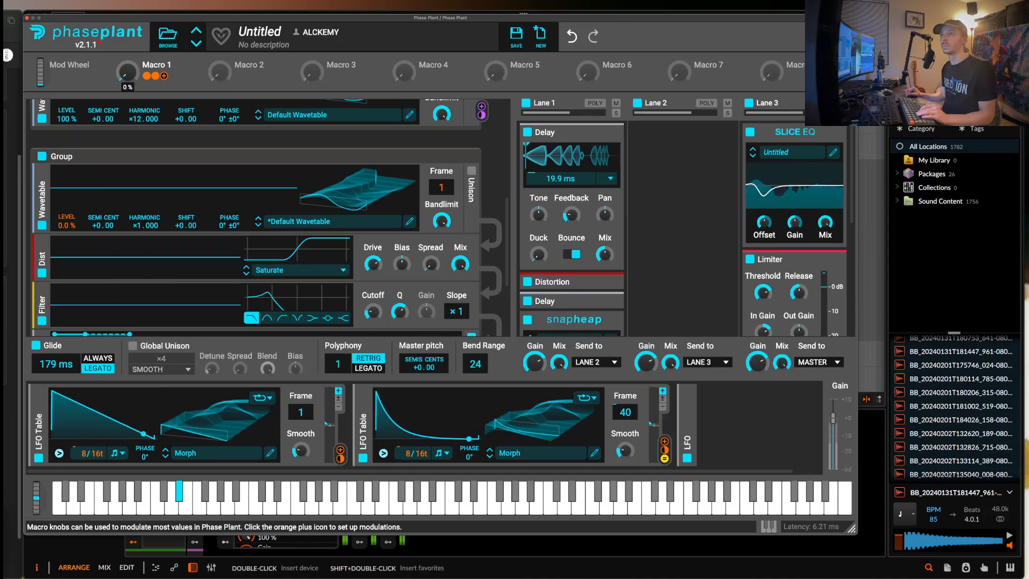
double_click(156, 64)
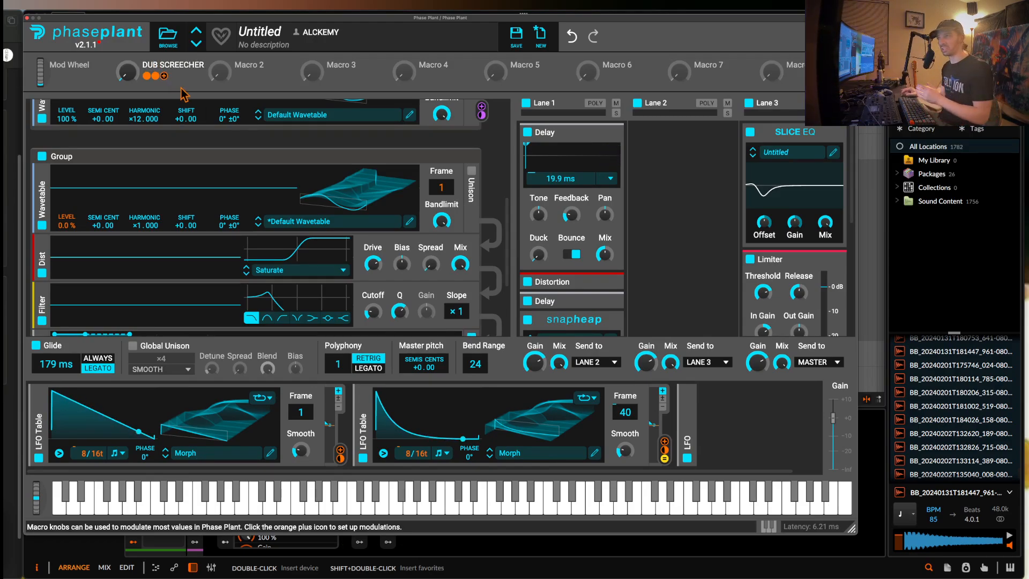
Duplicate the upper group's first wavetable oscillator, giving the copy ×2 unison and a Level of 100%
scroll(152, 140, "down", 10)
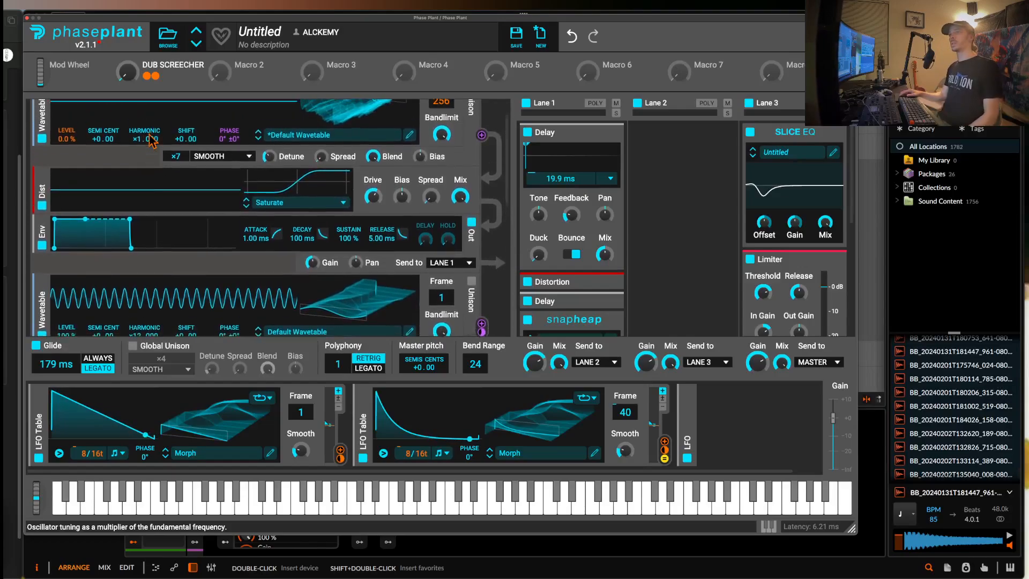
scroll(152, 140, "up", 1)
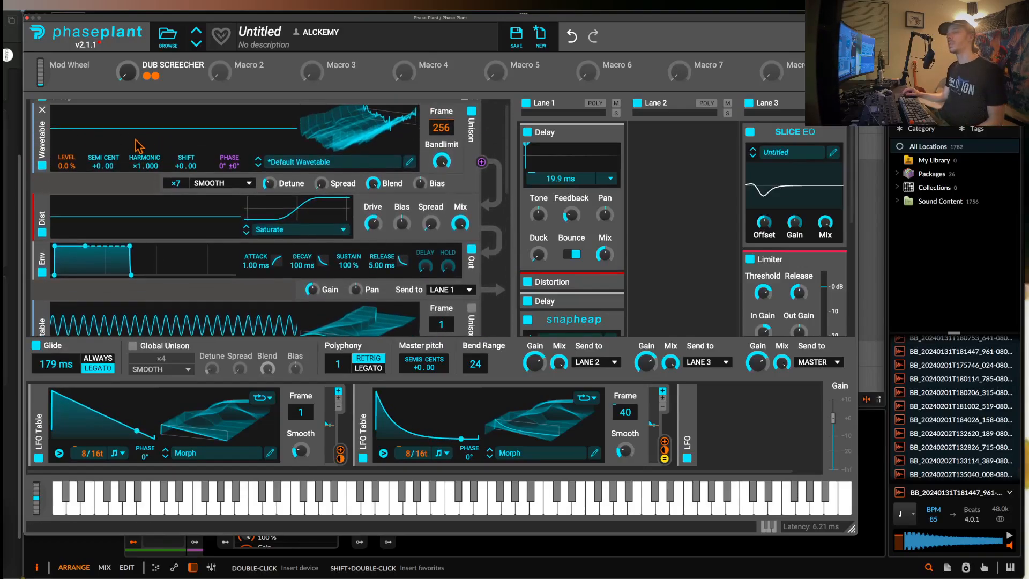
left_click(71, 192)
left_click(47, 141)
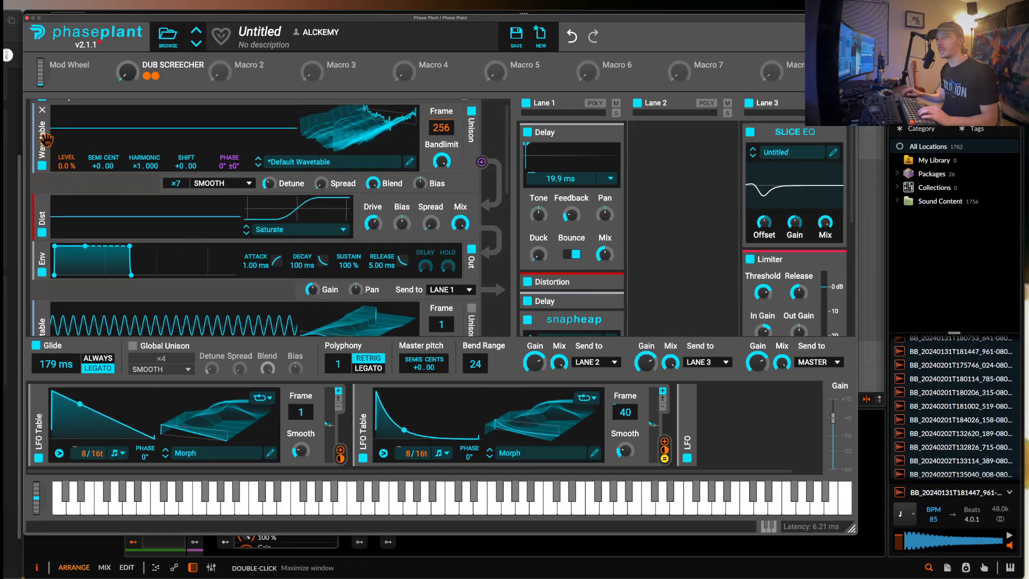
key("super+d")
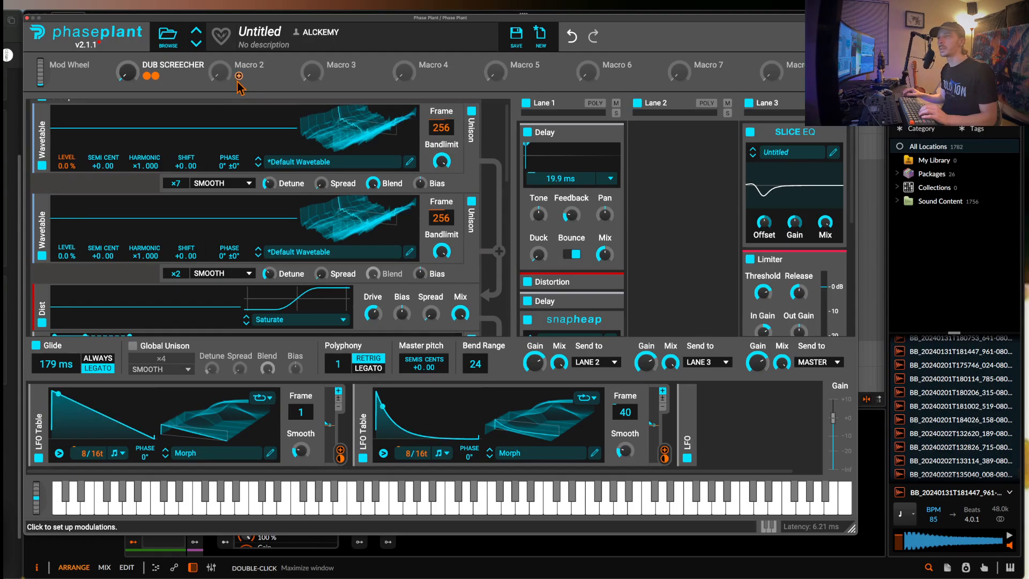
double_click(66, 257)
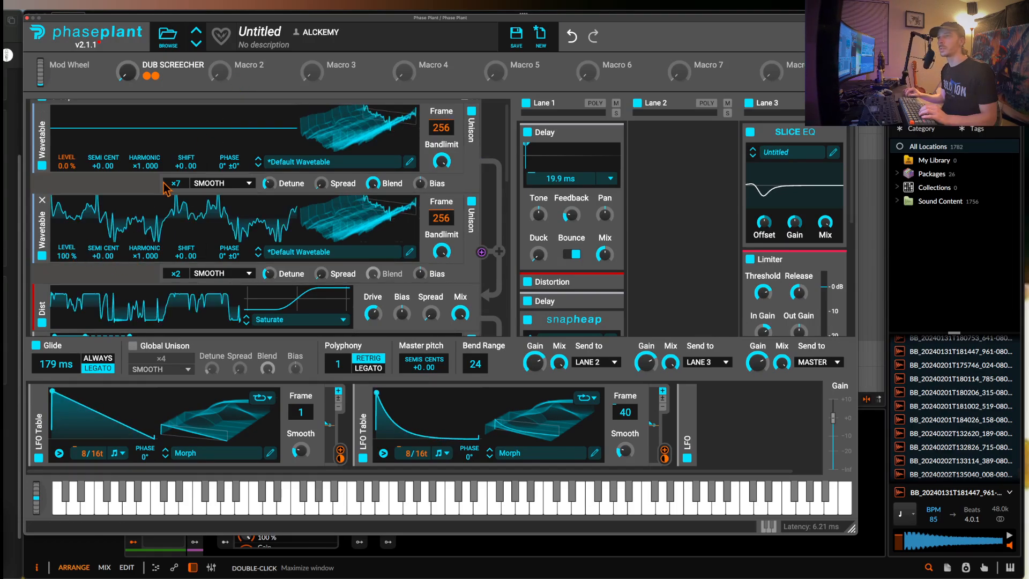
Assign the DUB SCREECHER macro to the duplicated oscillator's Level and audition the macro
left_click_drag(164, 76, 67, 263)
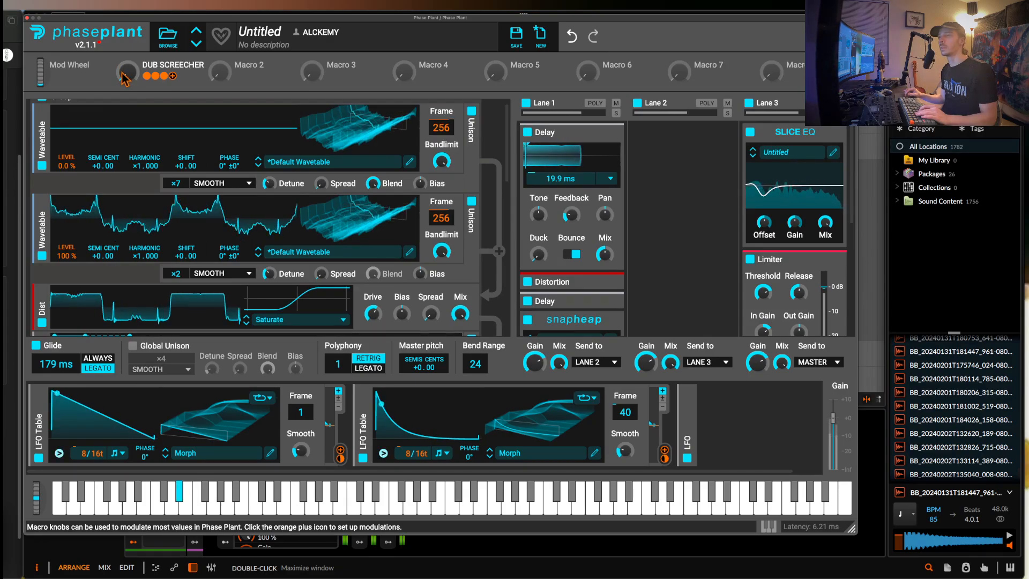
mouse_move(123, 75)
left_mouse_down()
mouse_move(123, 16)
mouse_move(123, 75)
left_mouse_up()
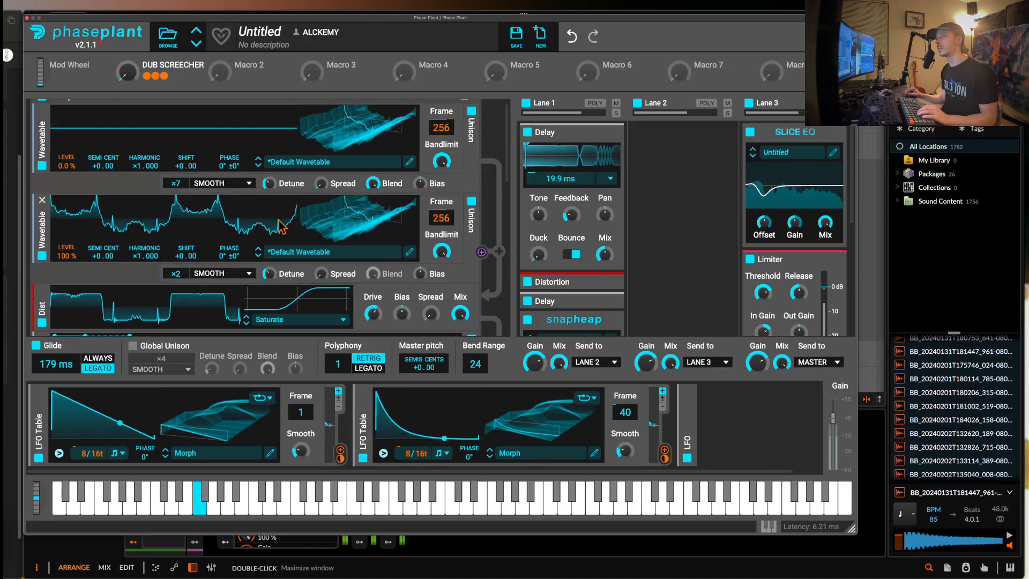
scroll(136, 230, "down", 1)
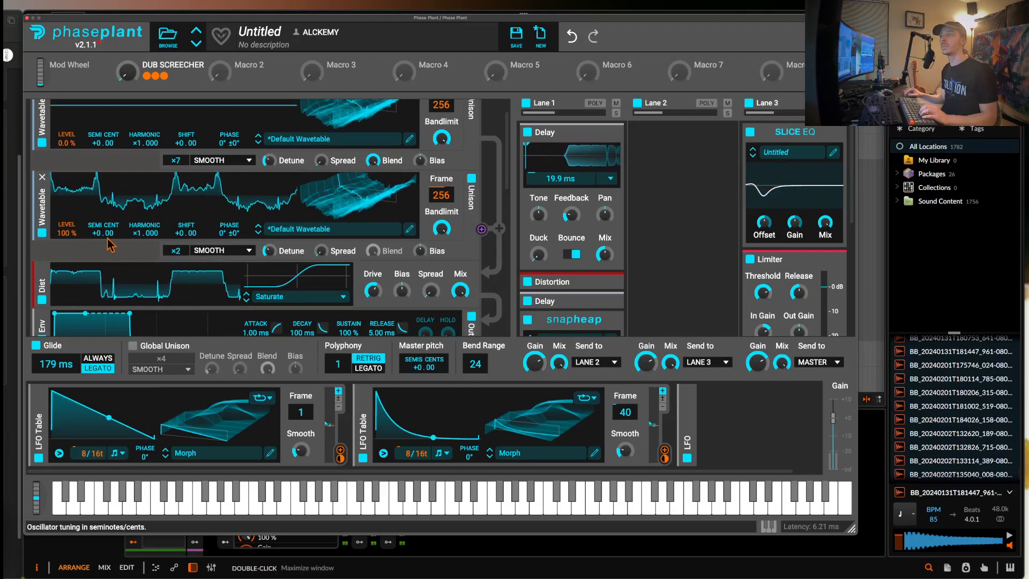
scroll(110, 245, "down", 8)
scroll(110, 245, "down", 8)
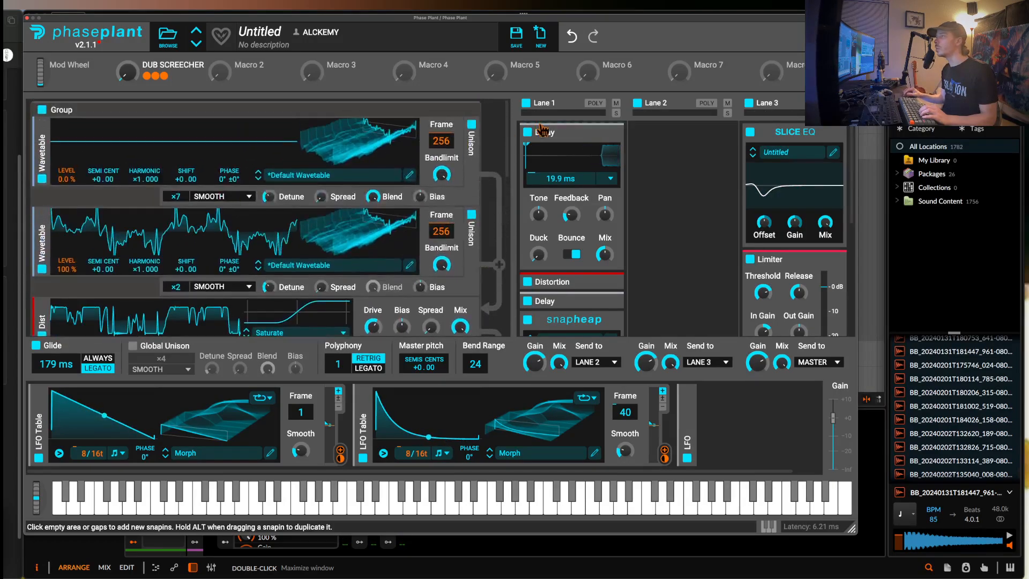
Collapse the first Delay and Snap Heap in Lane 1, and expand both Delays and the Distortion to review their settings
left_click(608, 134)
left_click(607, 190)
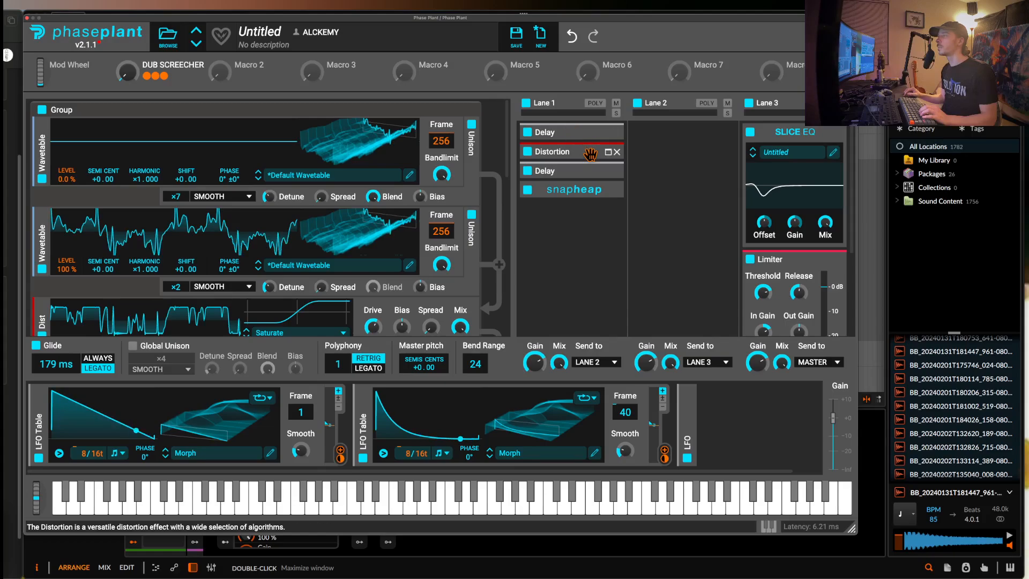
left_click(608, 170)
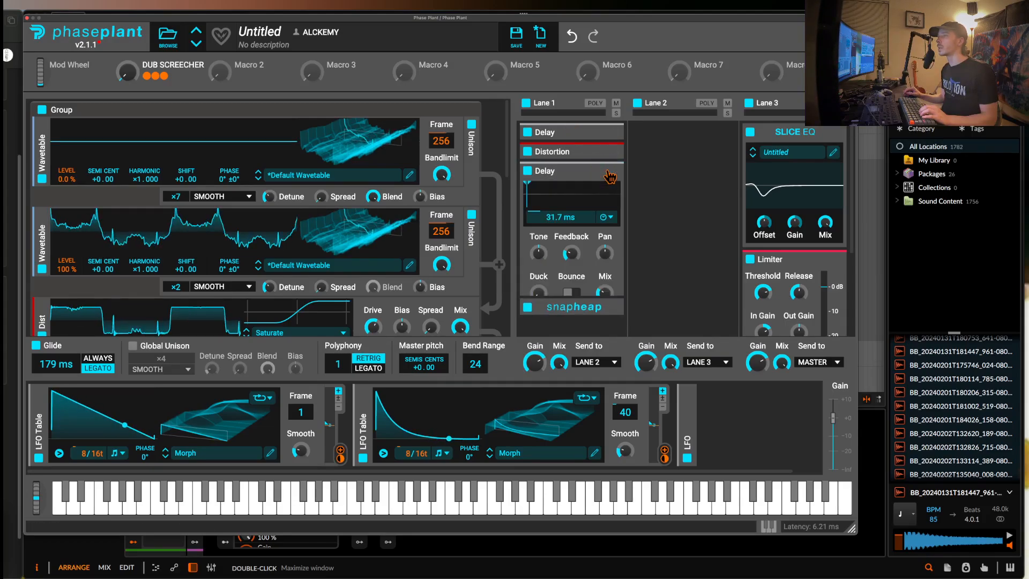
left_click(608, 152)
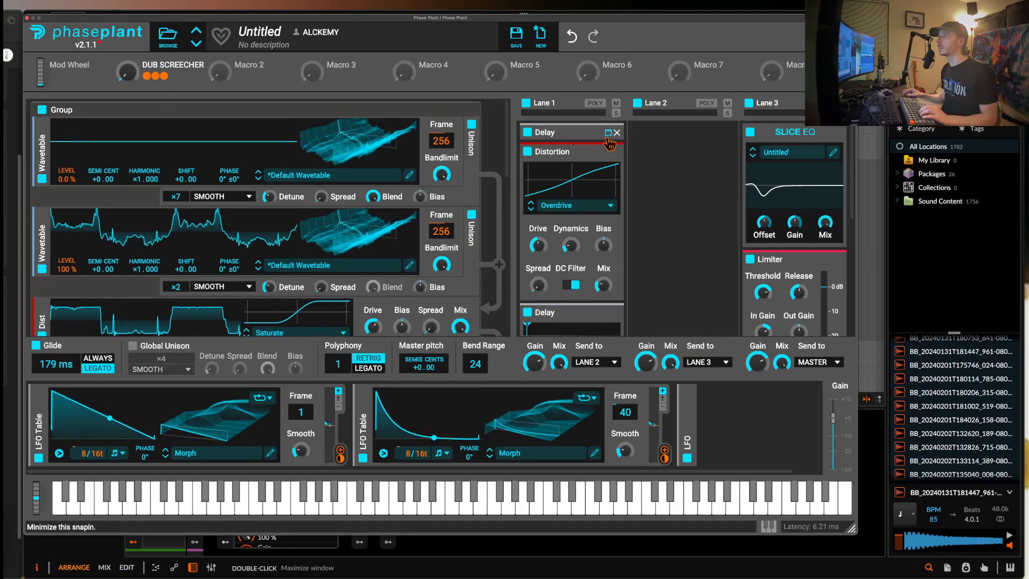
left_click(609, 134)
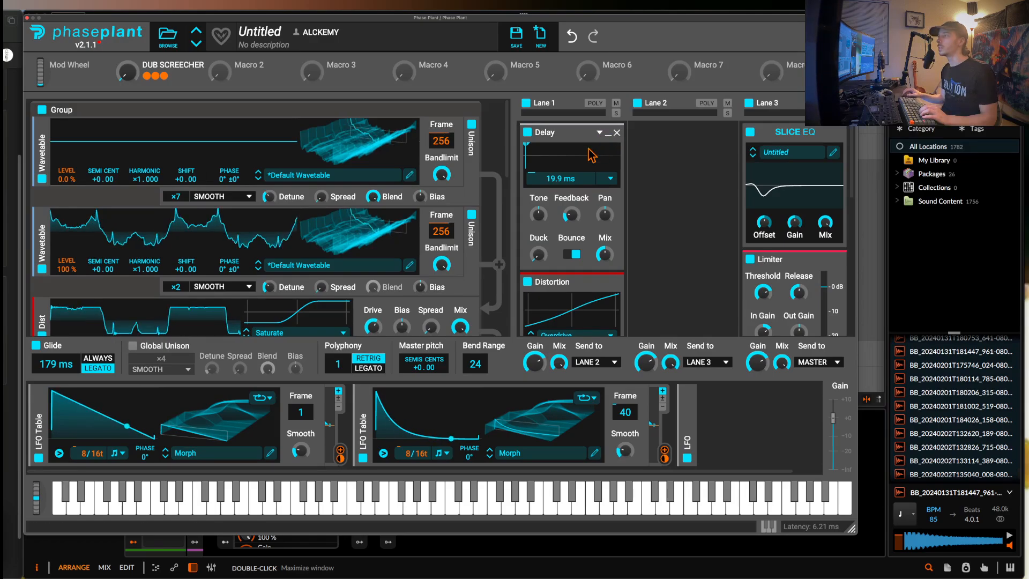
Expand the Snap Heap in Lane 1, examine its effect chain in the editor, and close the editor
scroll(610, 143, "down", 3)
scroll(581, 152, "down", 2)
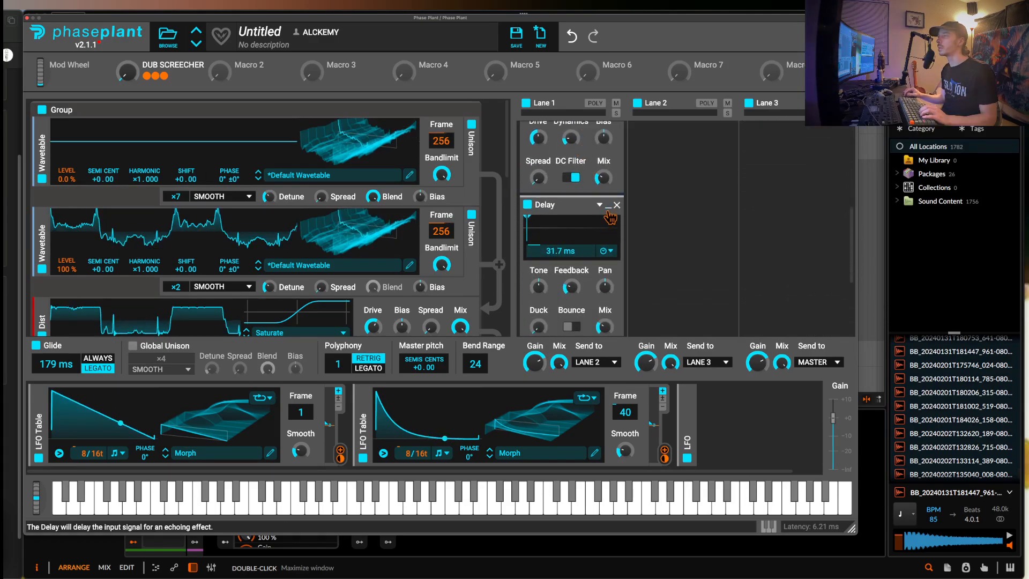
scroll(600, 273, "down", 2)
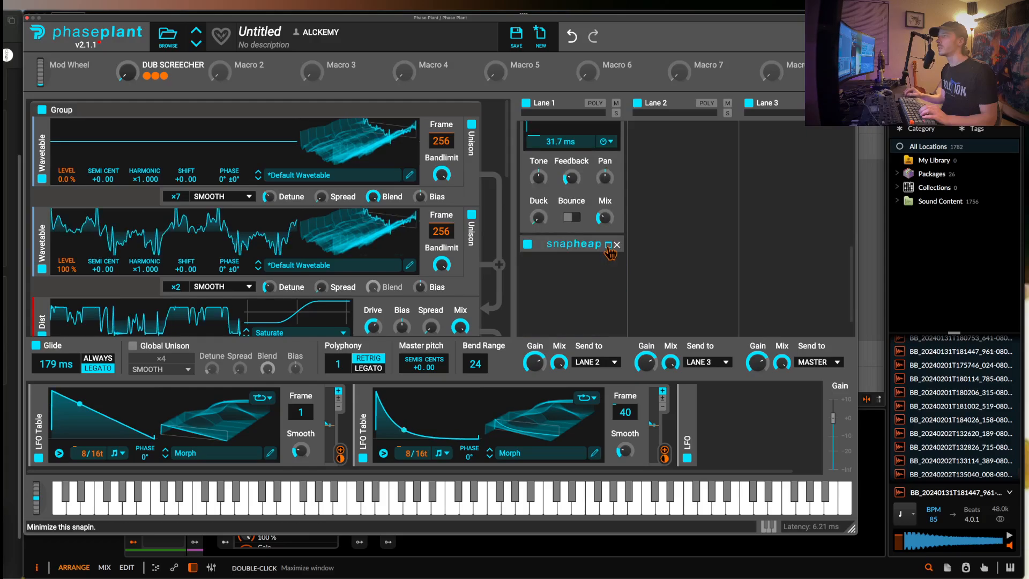
left_click(610, 266)
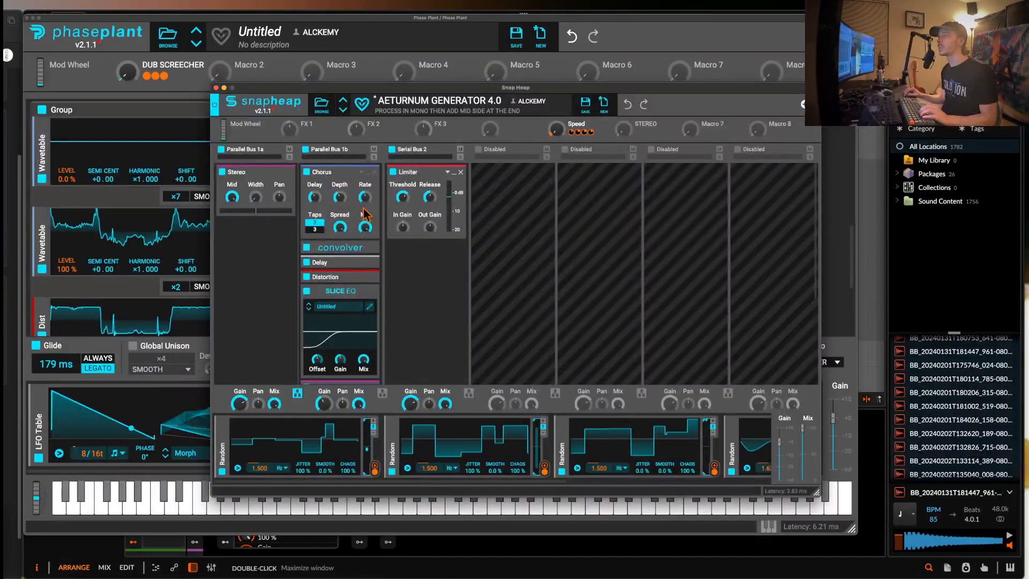
left_click(216, 87)
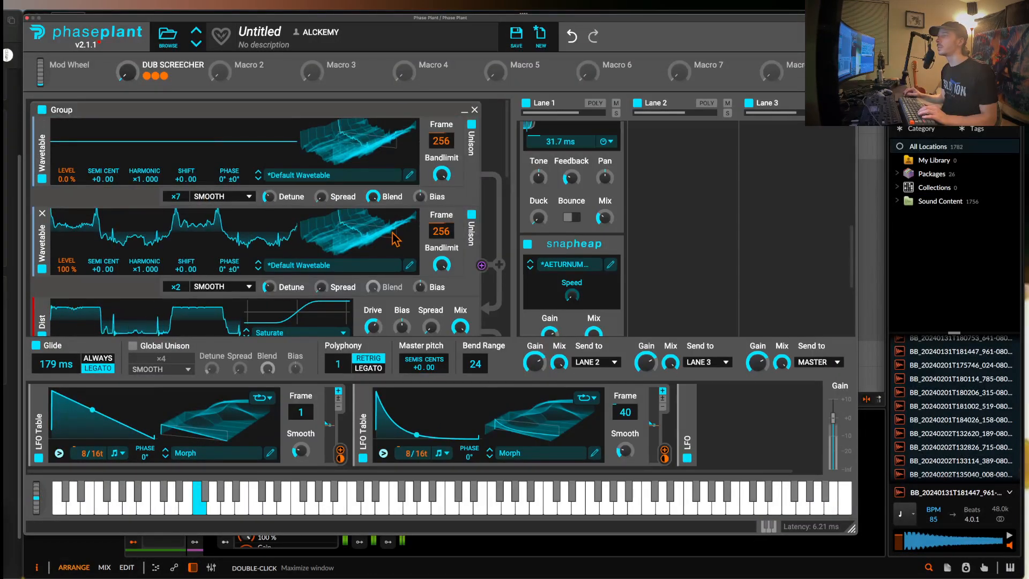
Compare the sound with Lane 1 bypassed and active
left_click(526, 103)
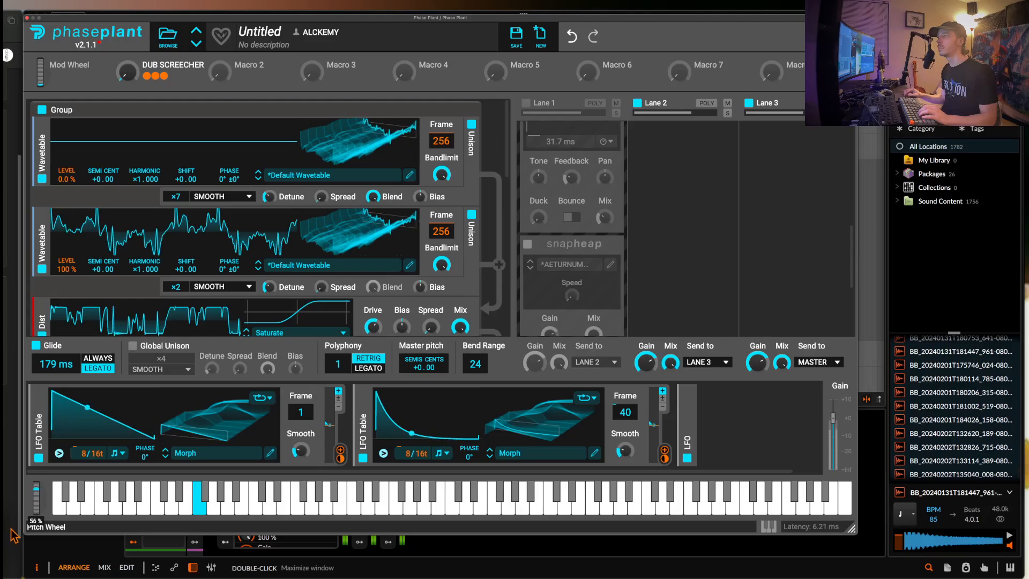
left_click(527, 103)
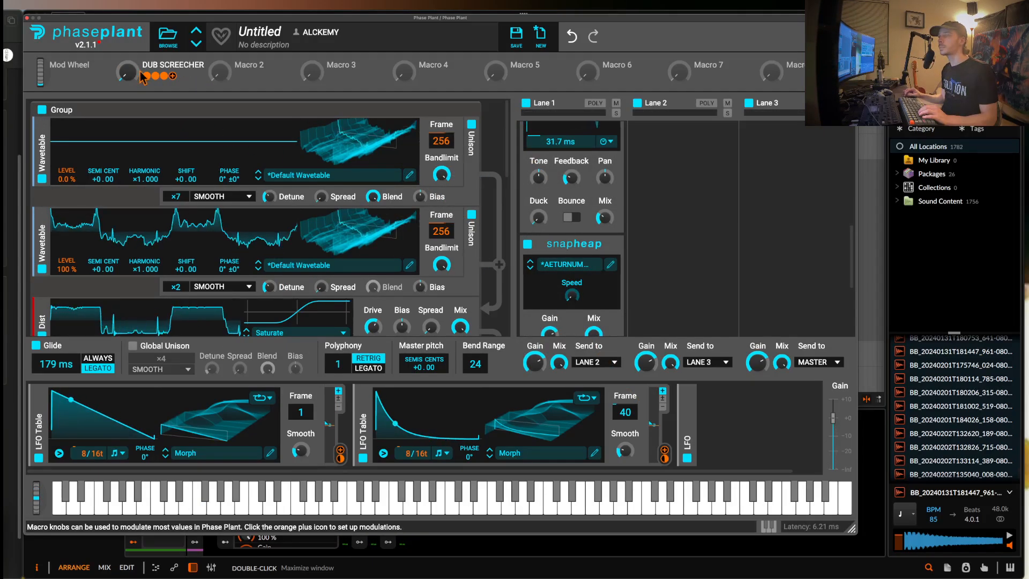
Turn the Snap Heap's Mix down to zero and assign the DUB SCREECHER macro to the first Delay's Mix, ranging from 0% to 50%
scroll(549, 289, "down", 2)
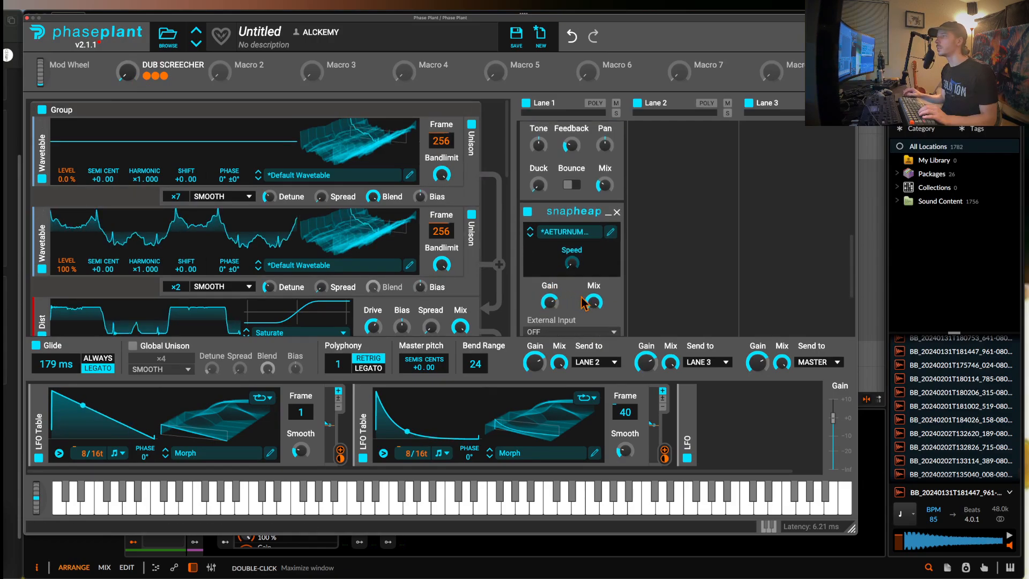
left_click_drag(584, 303, 584, 343)
scroll(588, 273, "up", 5)
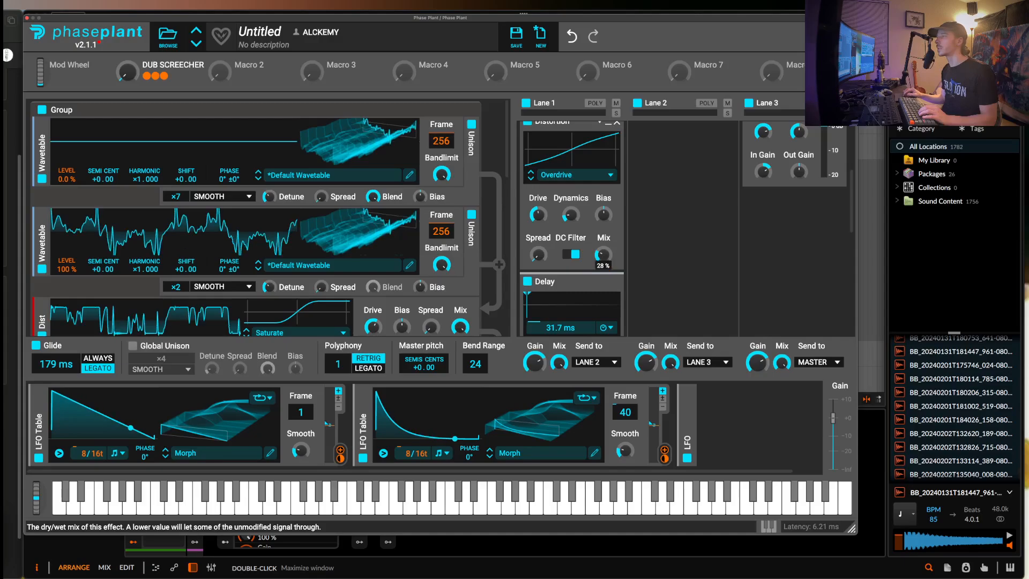
scroll(607, 261, "down", 1)
scroll(607, 252, "down", 2)
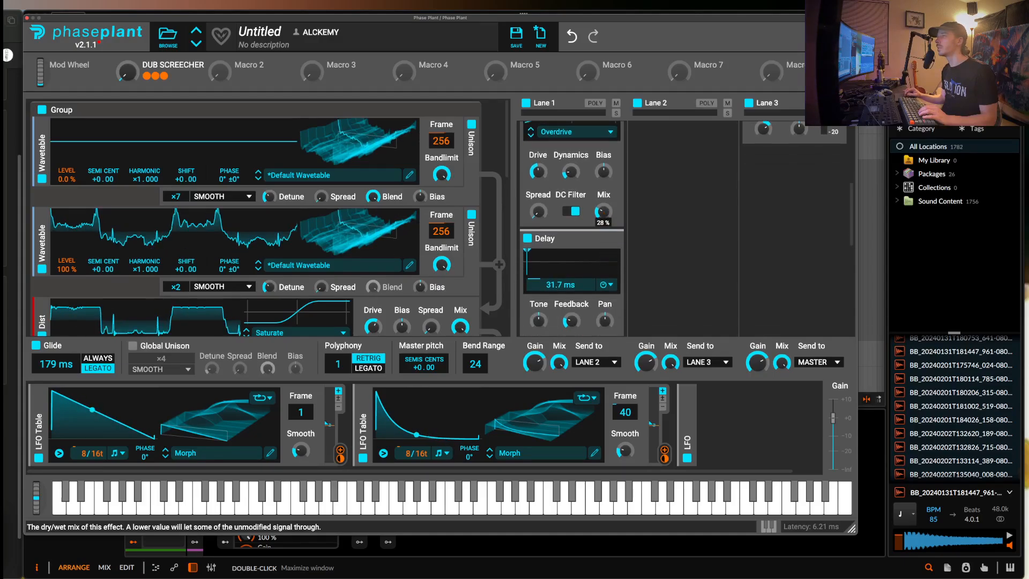
scroll(602, 212, "up", 7)
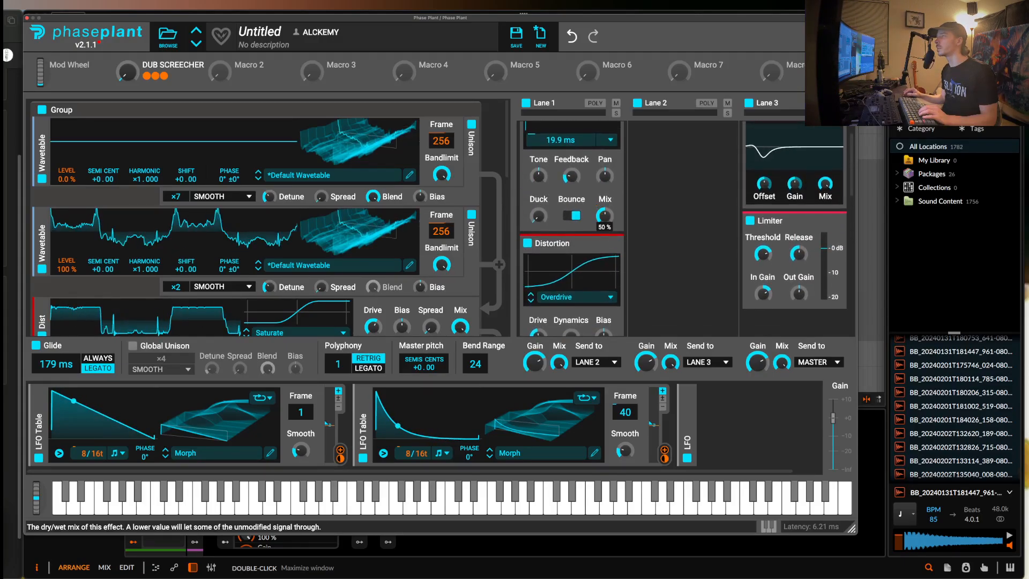
left_click(166, 77)
left_click(608, 227)
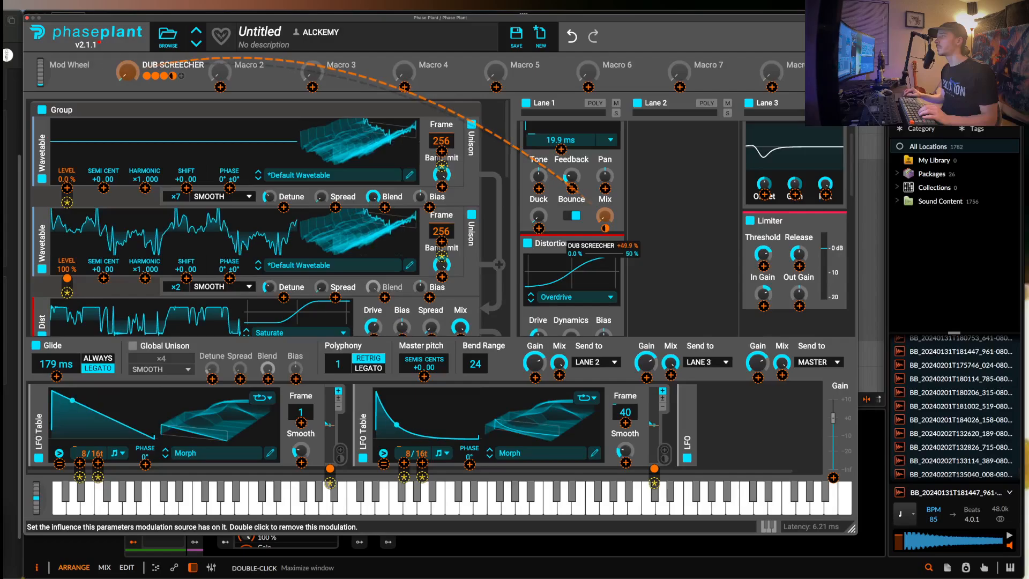
Turn the second Delay's Mix down to zero and assign the DUB SCREECHER macro to it
scroll(599, 214, "down", 3)
scroll(599, 214, "down", 6)
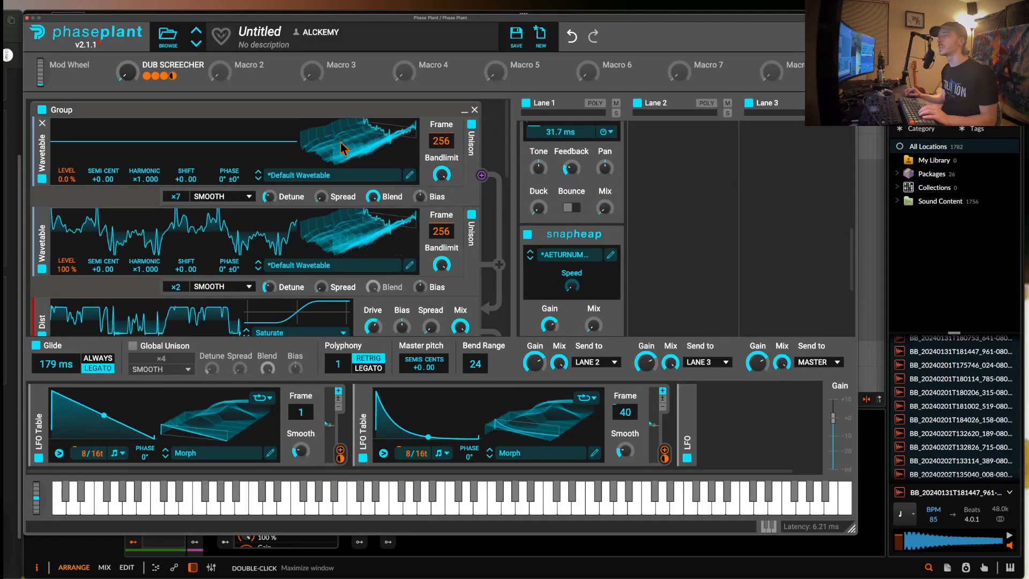
left_click(182, 76)
left_click_drag(181, 77, 605, 225)
Assign the DUB SCREECHER macro to the Snap Heap's Mix and collapse the effects in Lane 1
scroll(591, 201, "up", 2)
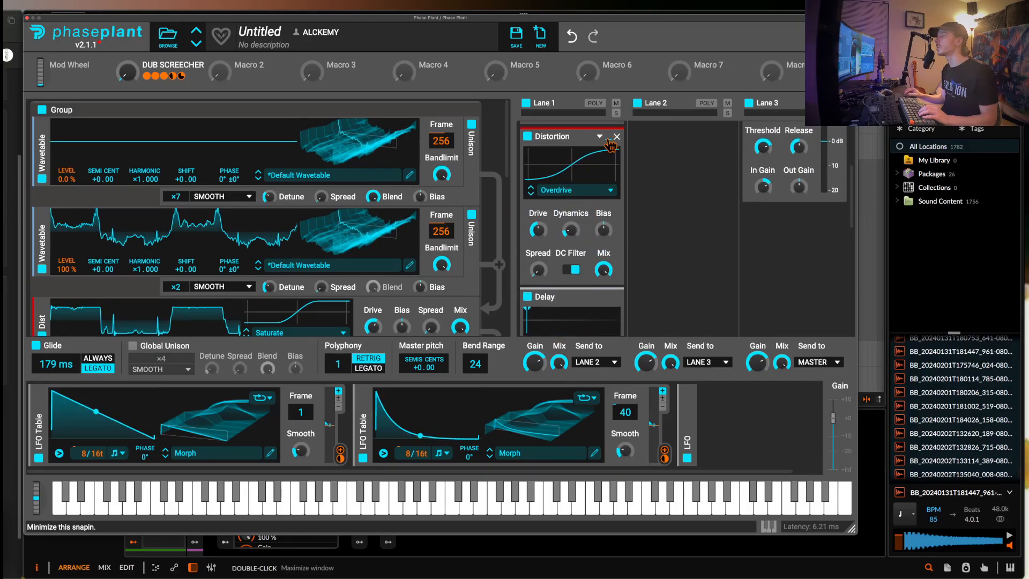
scroll(608, 158, "up", 5)
scroll(611, 152, "down", 5)
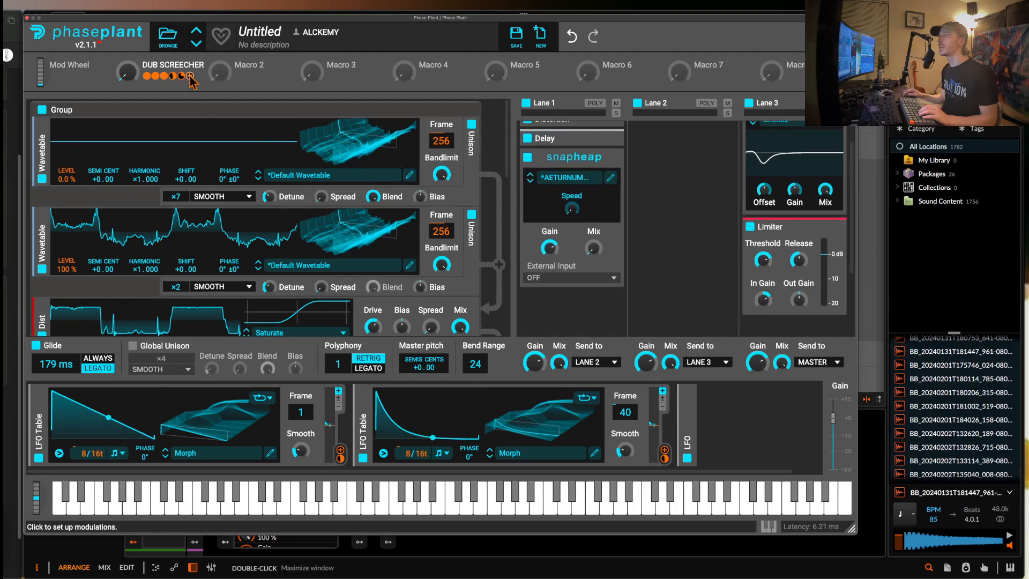
left_click(189, 76)
left_click(594, 261)
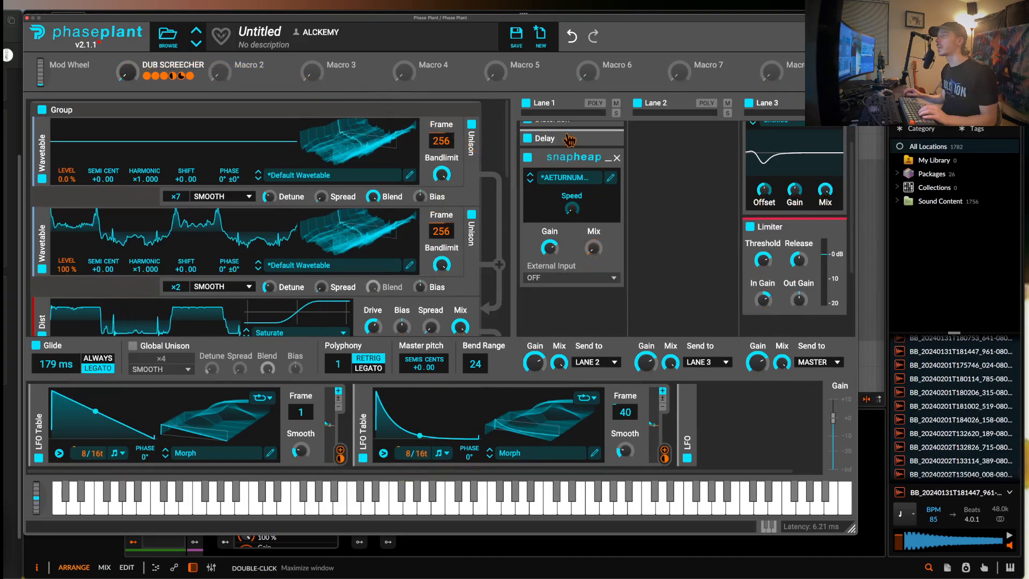
left_click(610, 159)
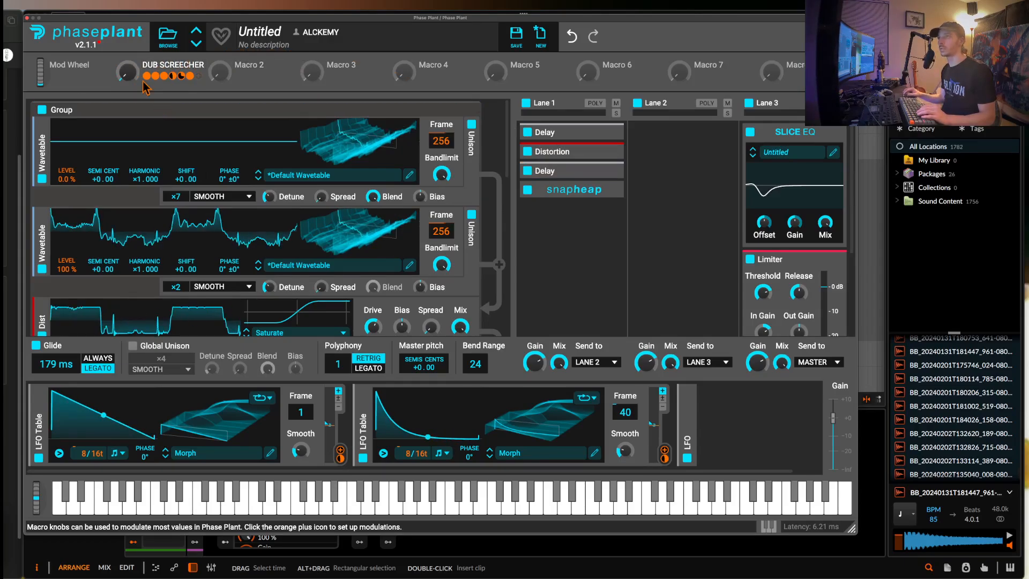
Audition the patch with the DUB SCREECHER macro fully up, comparing the duplicated oscillator off and on, and review the generator groups
left_click_drag(37, 502, 17, 502)
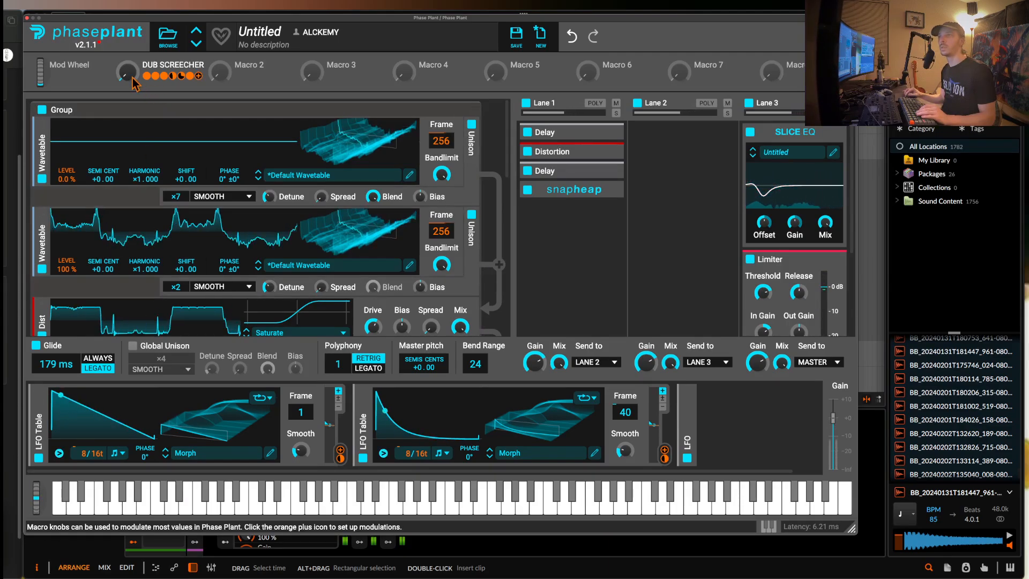
left_click_drag(129, 78, 129, 32)
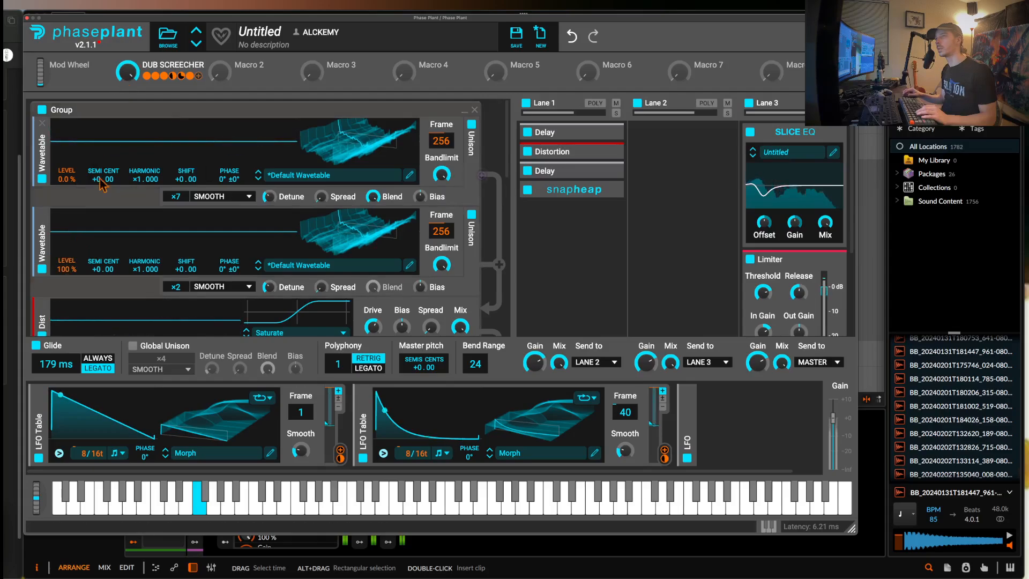
left_click(43, 270)
left_click(43, 270)
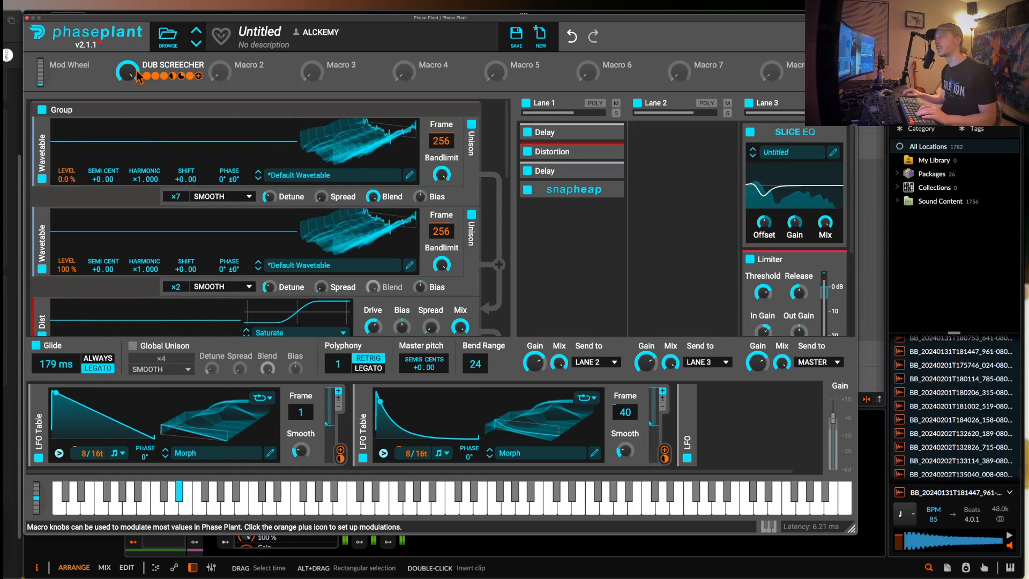
scroll(70, 204, "up", 8)
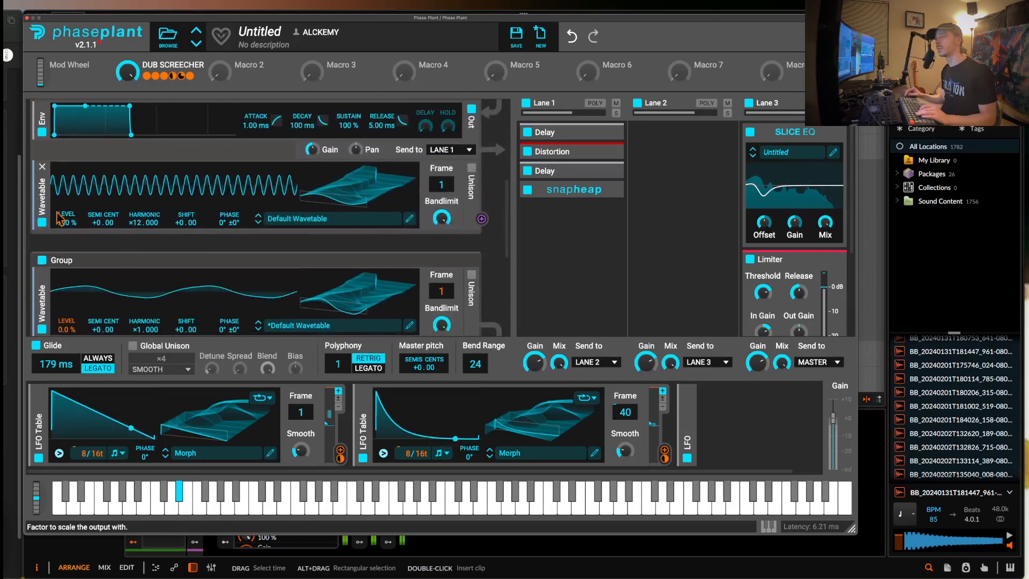
scroll(60, 217, "down", 6)
scroll(60, 217, "down", 5)
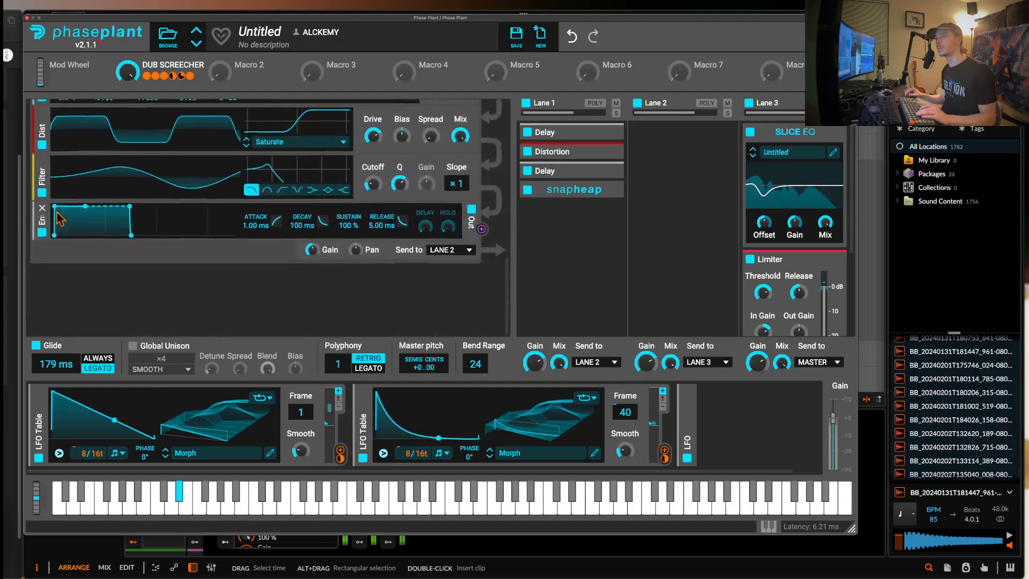
scroll(60, 218, "up", 10)
scroll(57, 213, "up", 2)
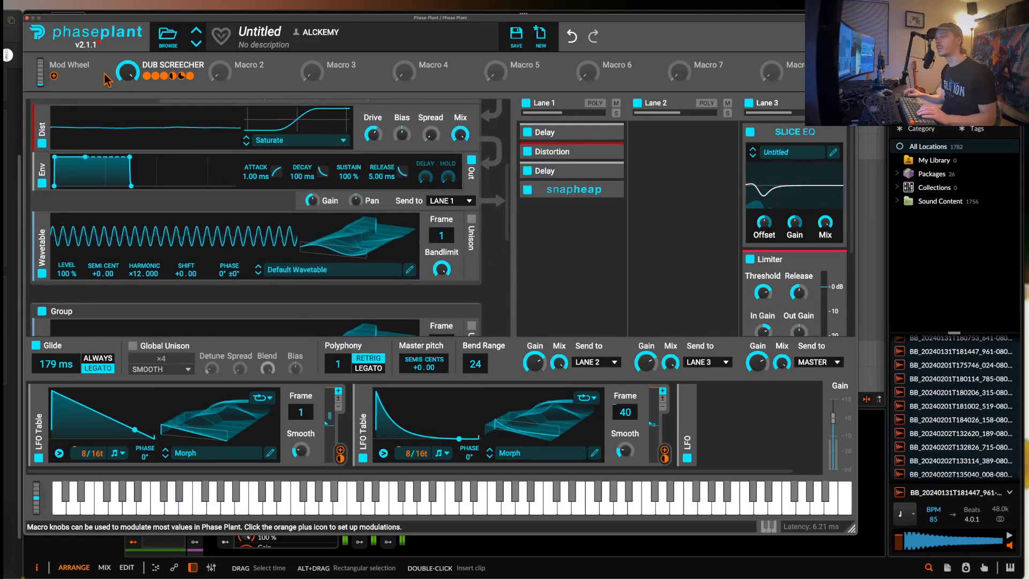
Enable the Fuse Compressor and the Newfangled saturation device after the synth on the Phase Plant track, and reopen the synth's window
left_click(26, 18)
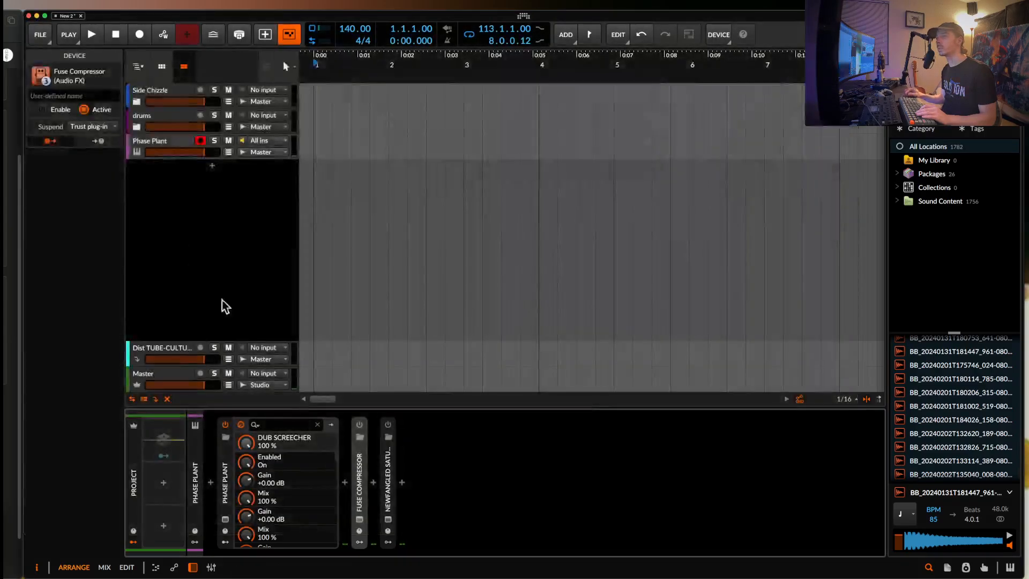
left_click(360, 424)
left_click(387, 425)
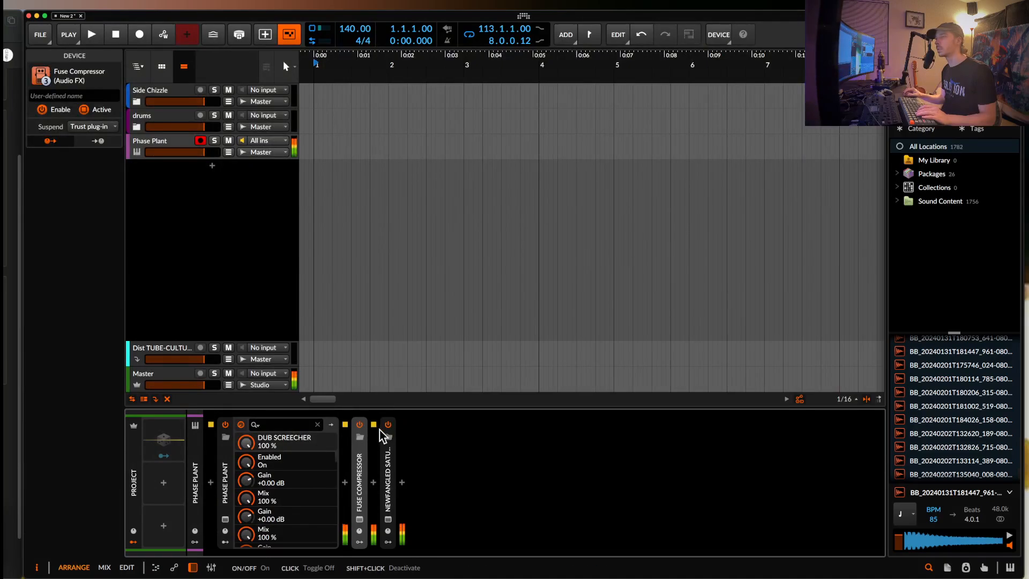
left_click(226, 519)
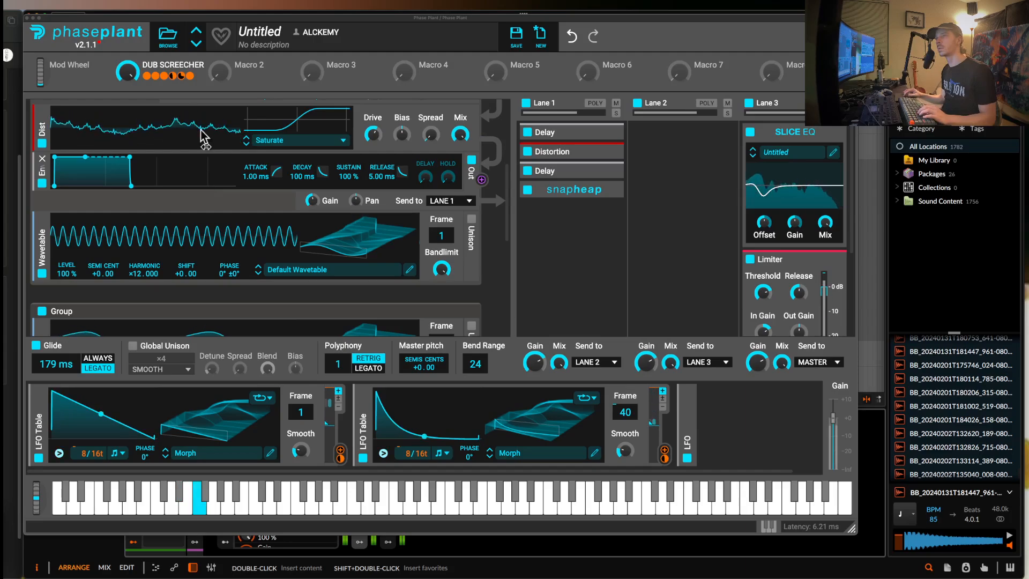
Undo the macro assignments to the Lane 1 effect mixes and the duplication of the upper group's wavetable oscillator
left_click(572, 37)
left_click(572, 38)
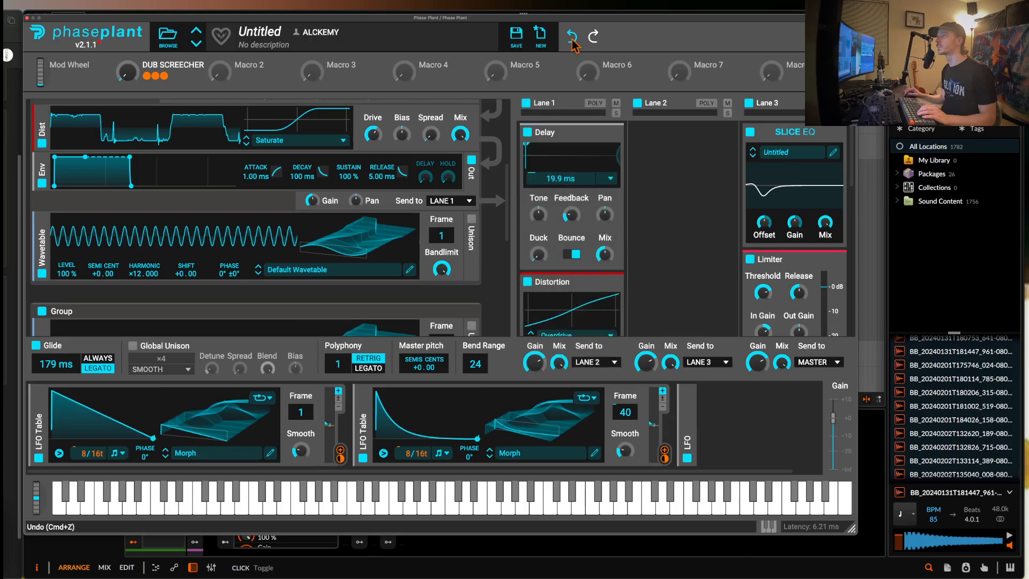
left_click(571, 38)
left_click(572, 37)
left_click(572, 38)
left_click(572, 39)
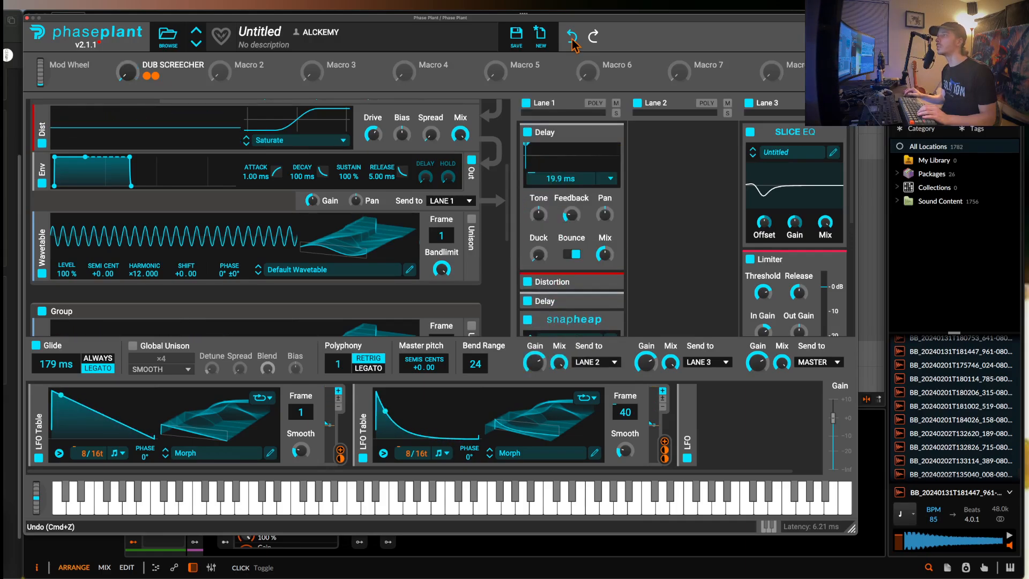
left_click_drag(508, 203, 507, 159)
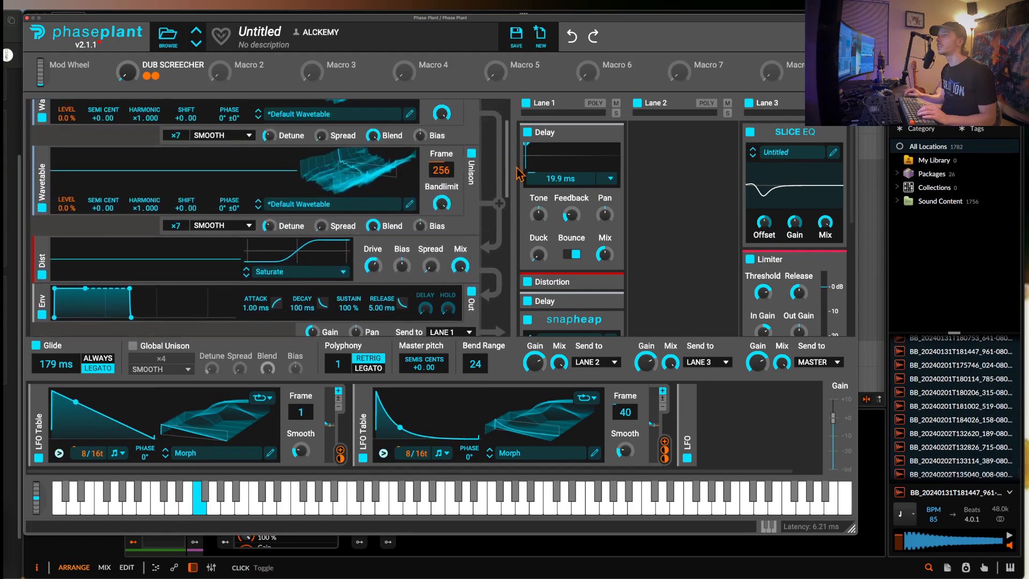
left_click(573, 39)
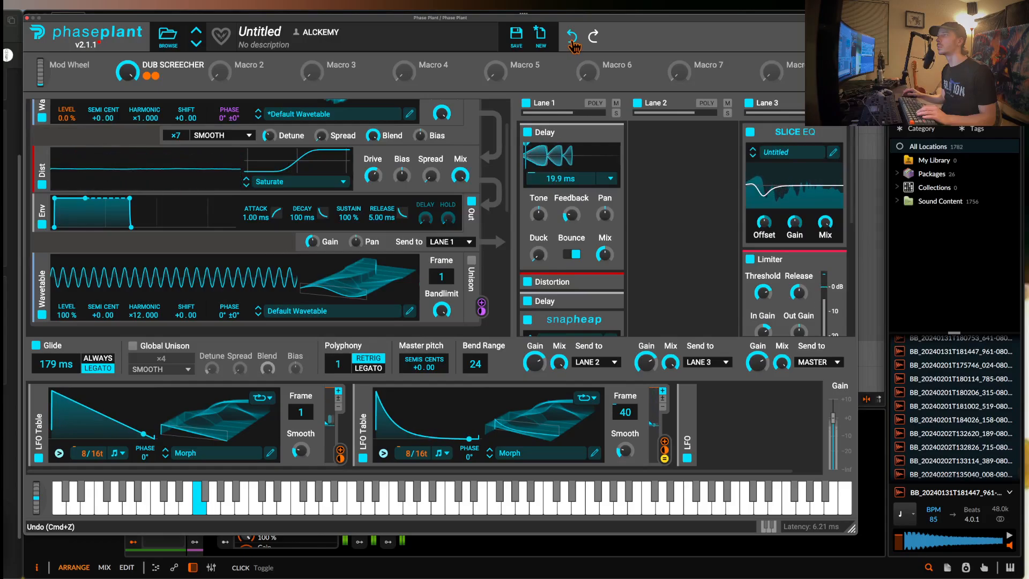
Collapse the effects in Lane 1, and audition the DUB SCREECHER macro with an assignment to Lane 1's overall Mix
left_click(616, 132)
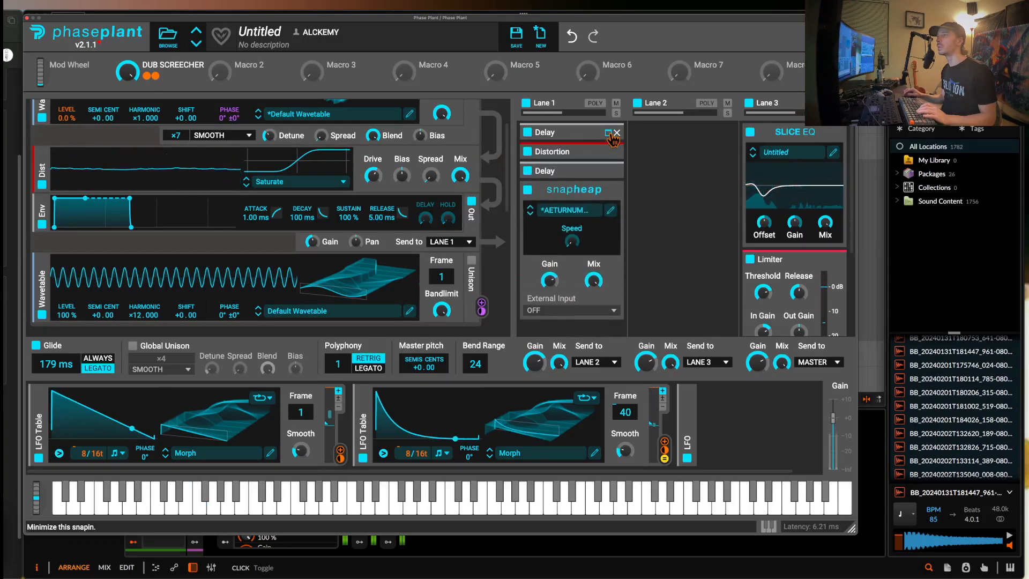
left_click(614, 192)
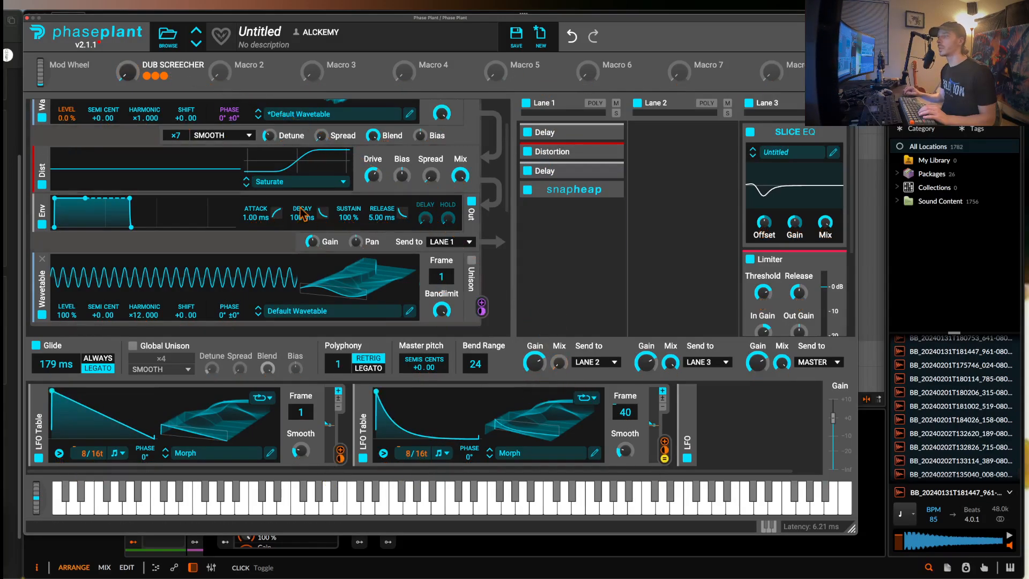
left_click_drag(129, 74, 129, 32)
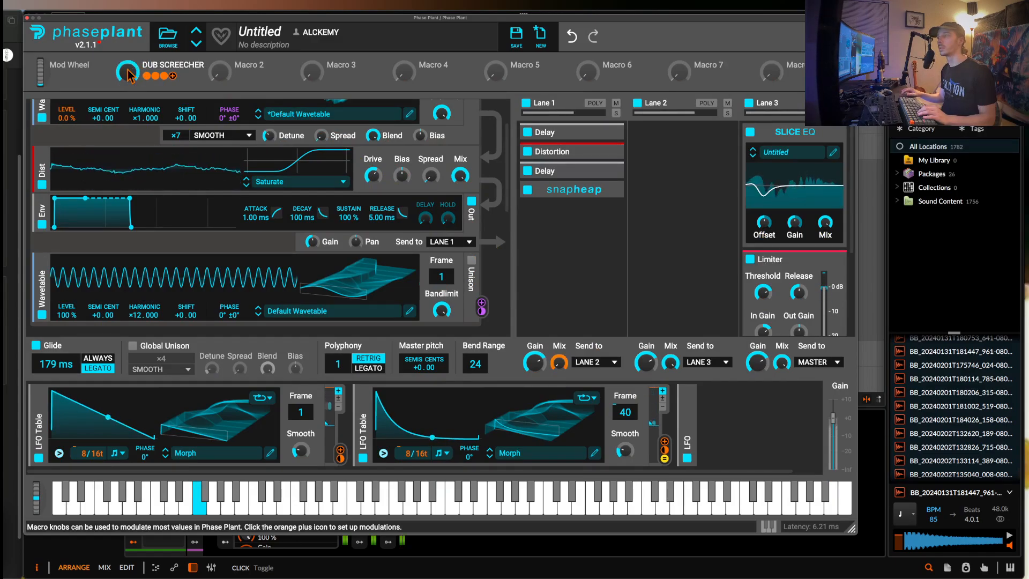
left_click_drag(129, 74, 129, 113)
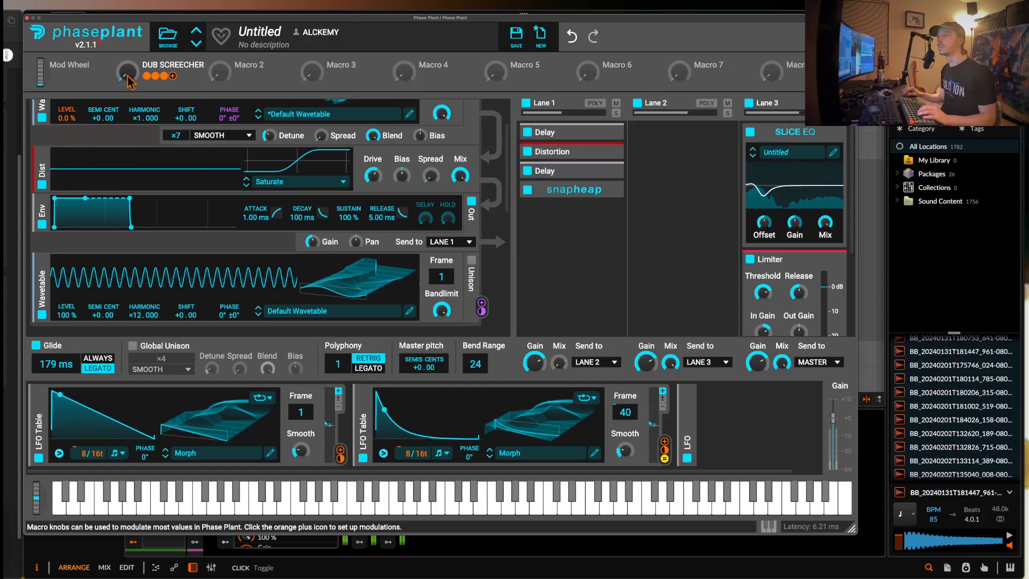
Duplicate the upper group's first wavetable oscillator, with an unmodulated, ×2 unison copy placed below the original
scroll(234, 198, "up", 3)
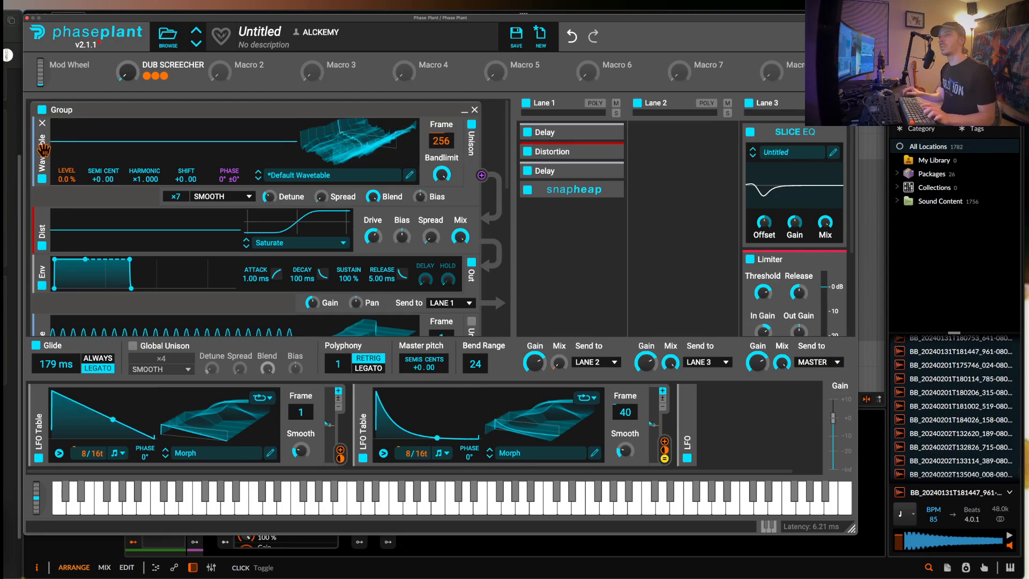
key("super+d")
scroll(179, 239, "down", 2)
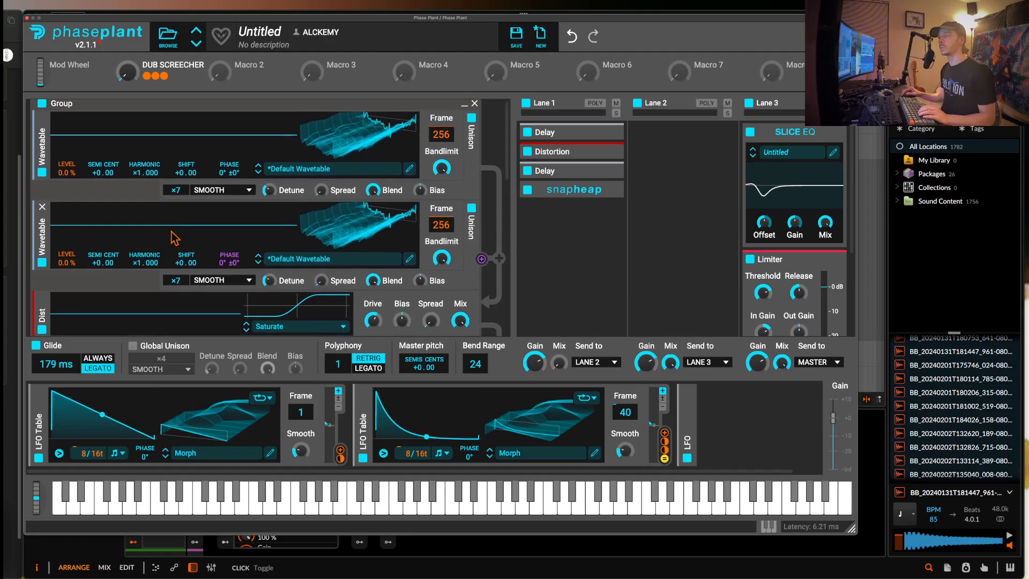
scroll(174, 238, "up", 2)
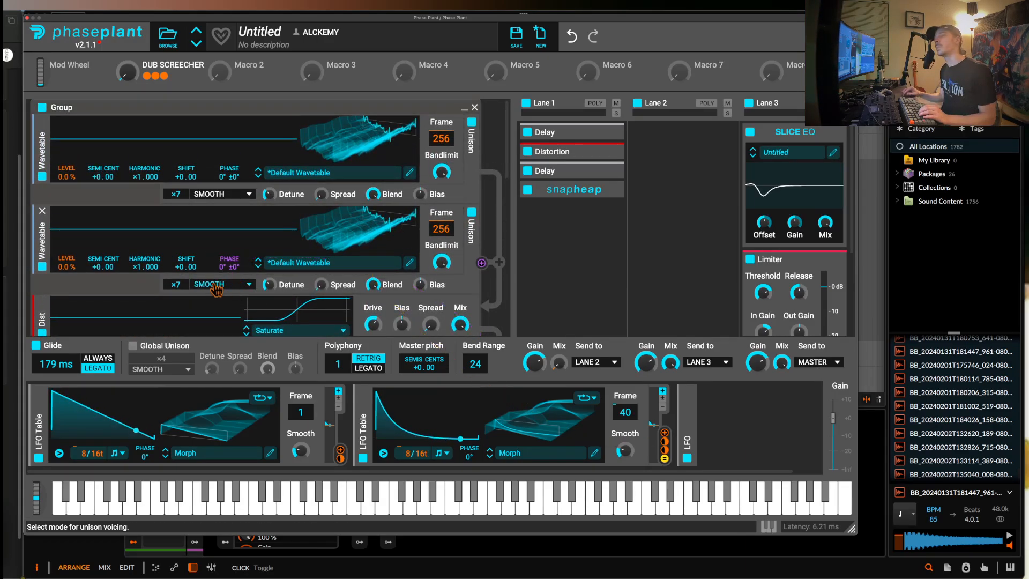
mouse_move(229, 277)
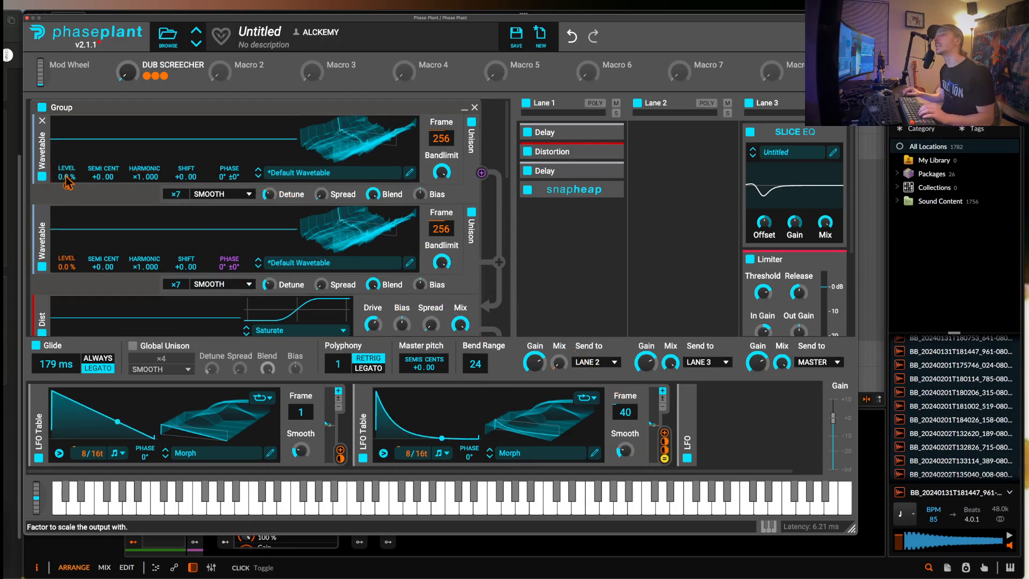
left_click_drag(46, 162, 59, 250)
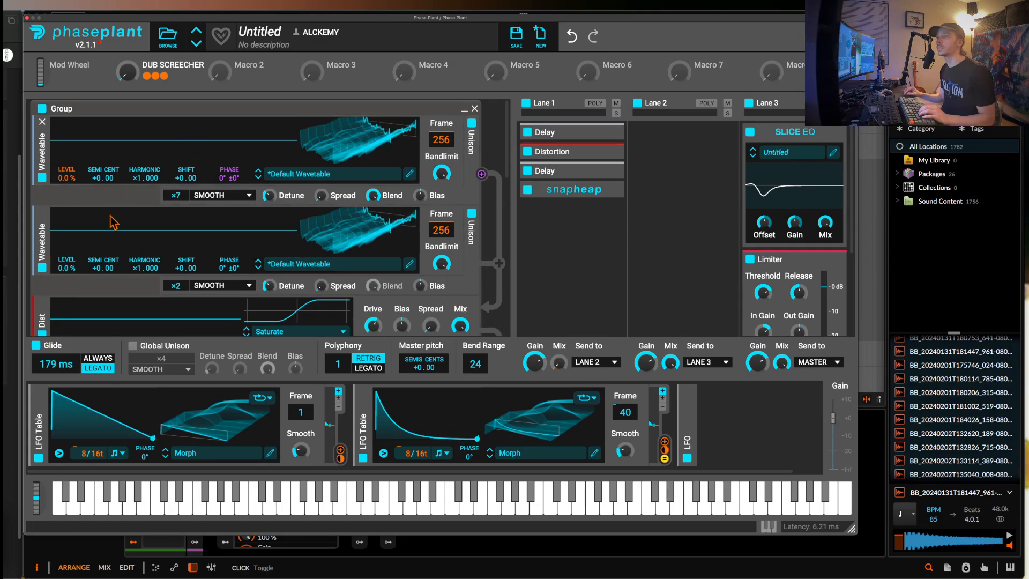
Set the duplicated ×2 wetable oscillator's Level to 100 % and assign the DUB SCREECHER macro to lower it
double_click(65, 267)
left_click(173, 77)
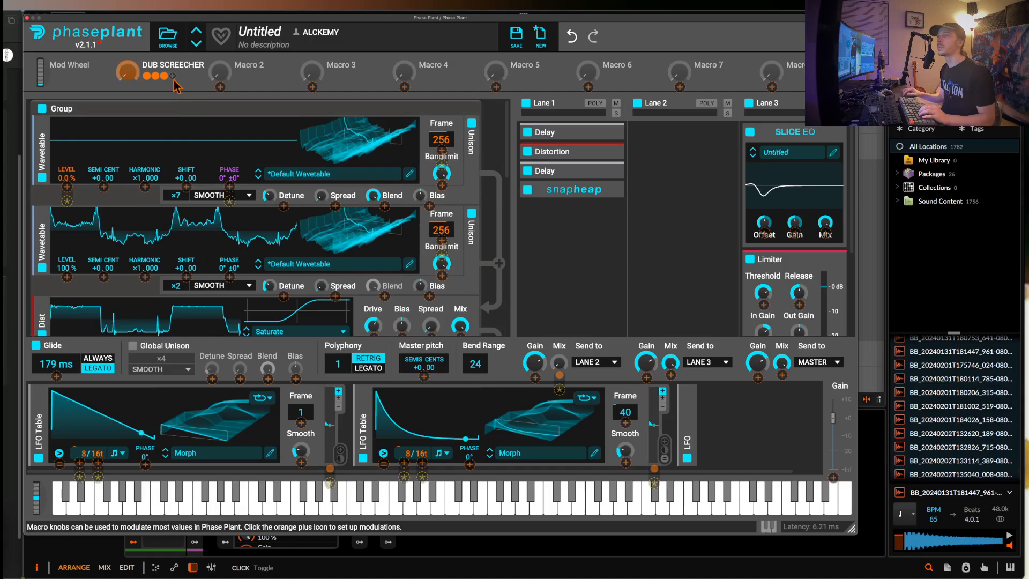
left_click_drag(67, 277, 69, 316)
left_click(134, 108)
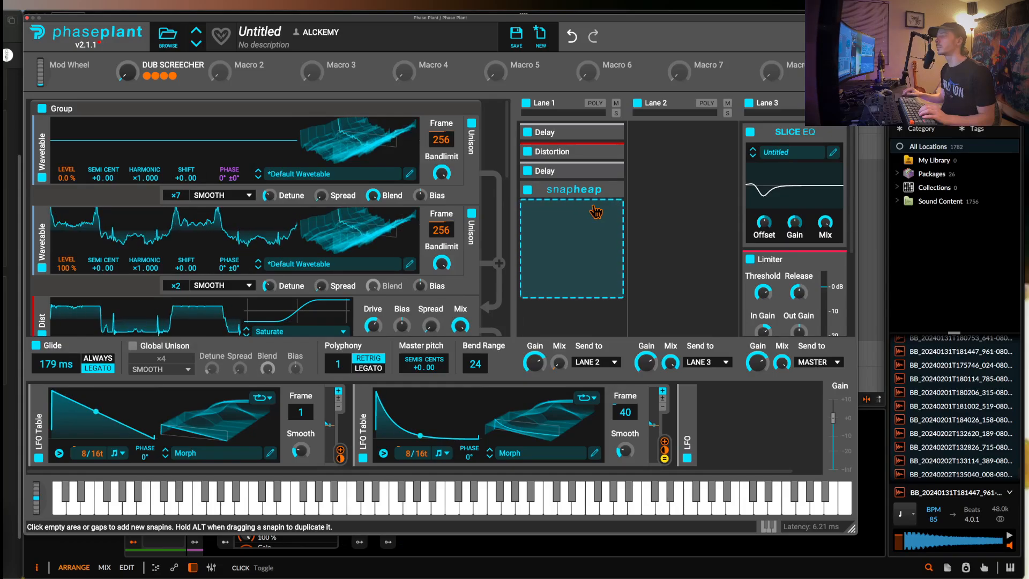
scroll(596, 212, "down", 2)
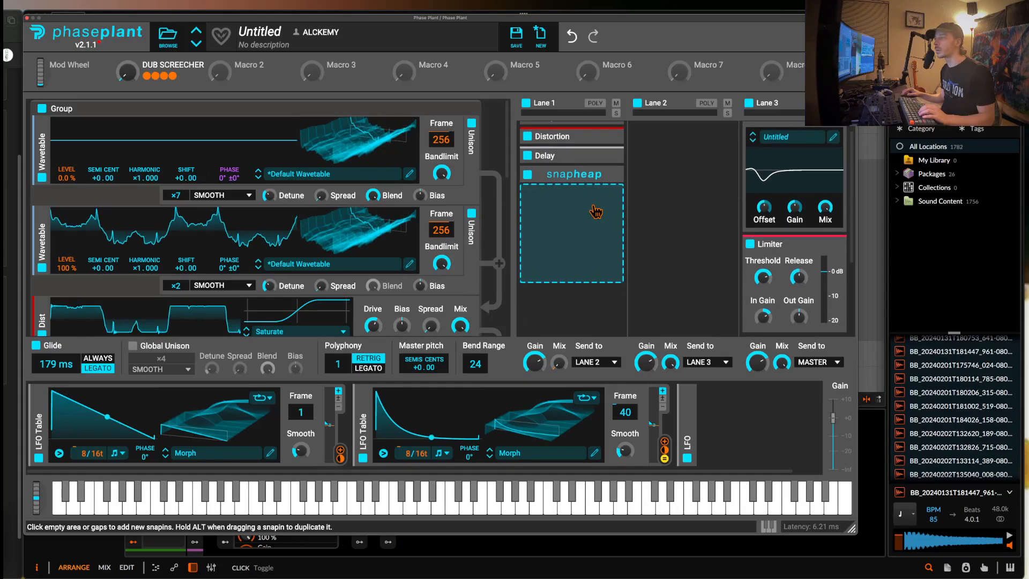
scroll(595, 212, "down", 2)
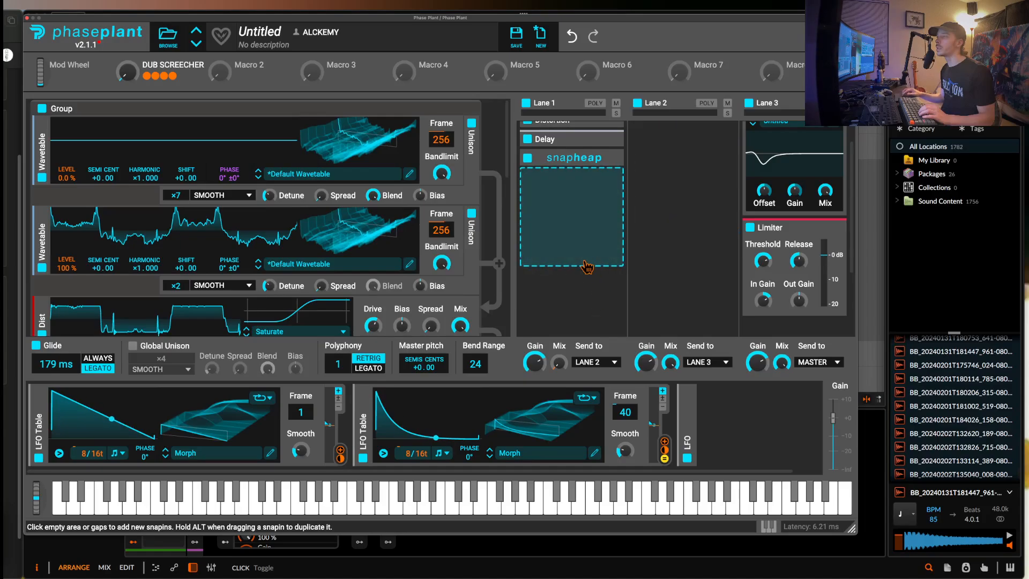
scroll(713, 298, "up", 2)
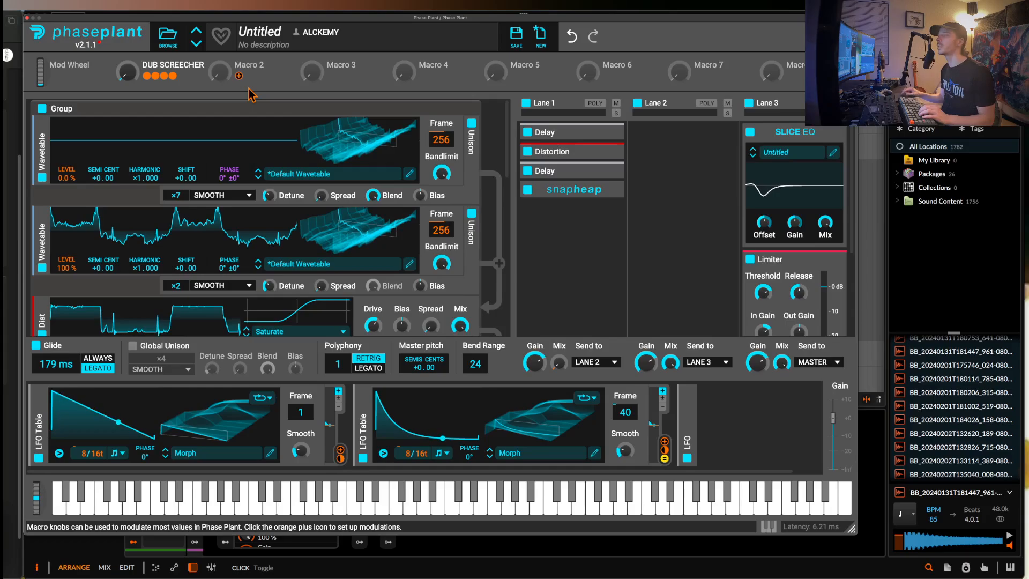
Add a Distortion effect to Lane 2, set its type to Saturate, and collapse it
left_click(676, 144)
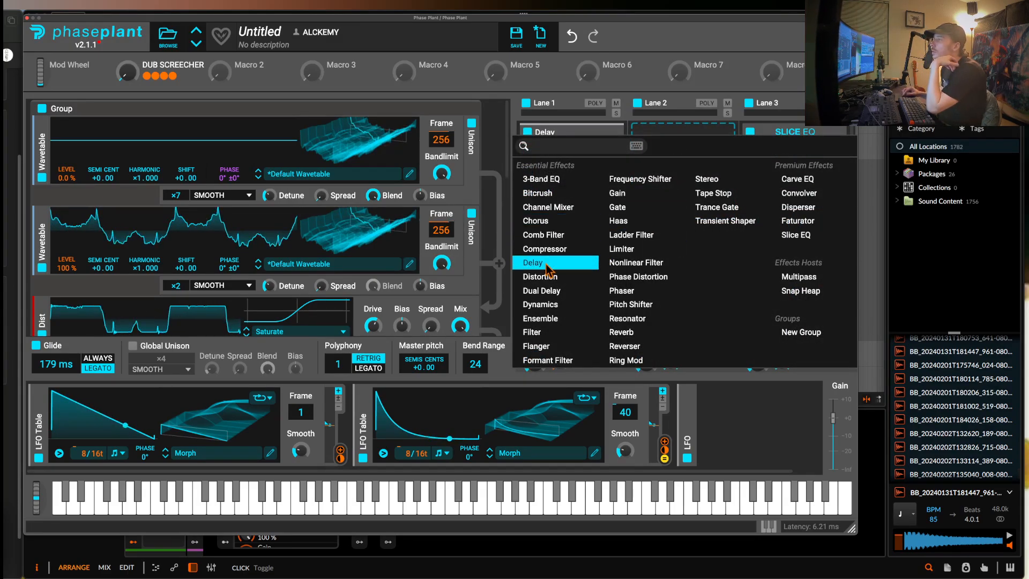
left_click(555, 278)
left_click(676, 189)
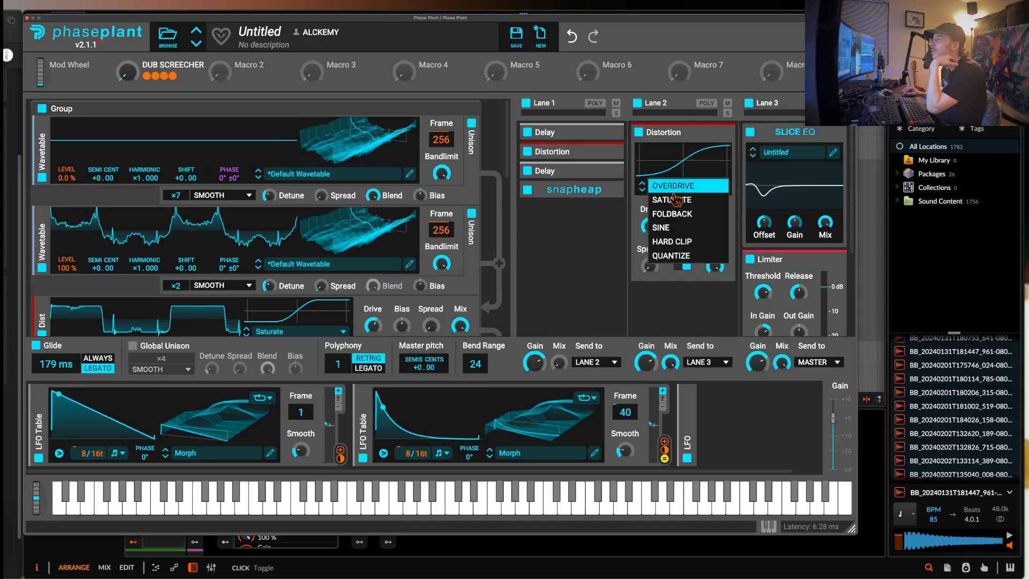
left_click(702, 200)
left_click(720, 135)
Try bipolar polarity on the DUB SCREECHER macro, and return it to positive polarity
left_click(683, 152)
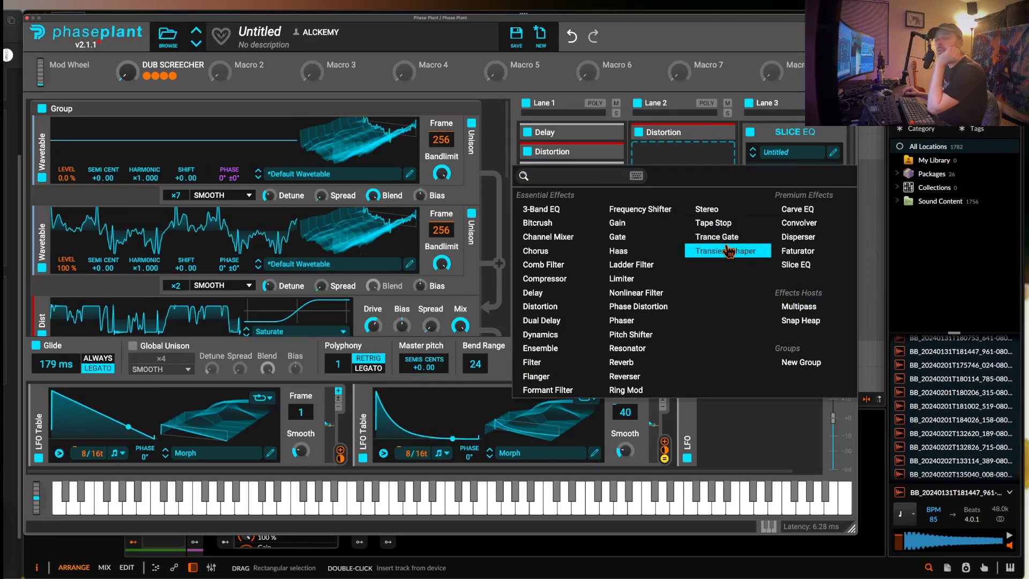
left_click(129, 70)
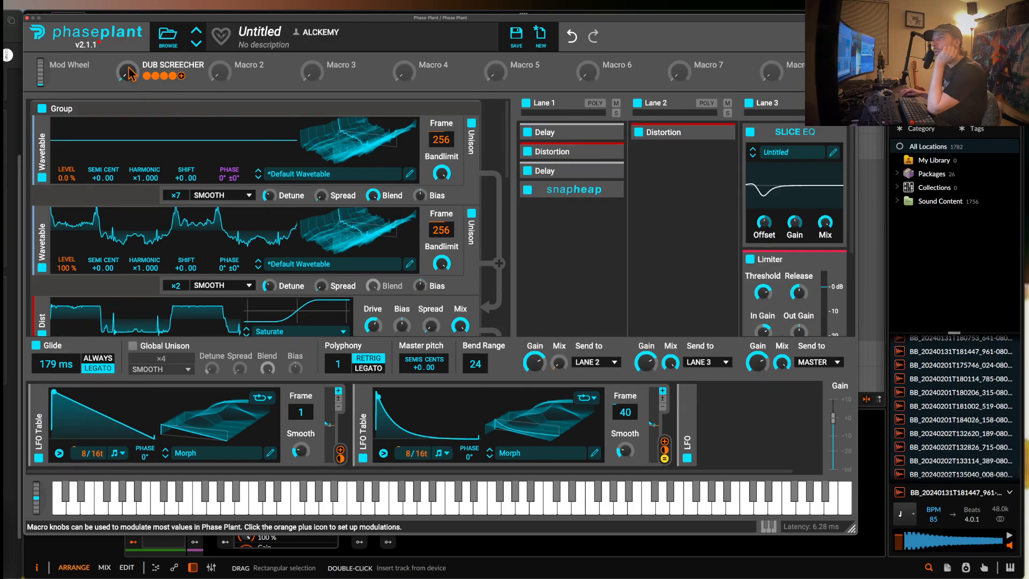
right_click(130, 73)
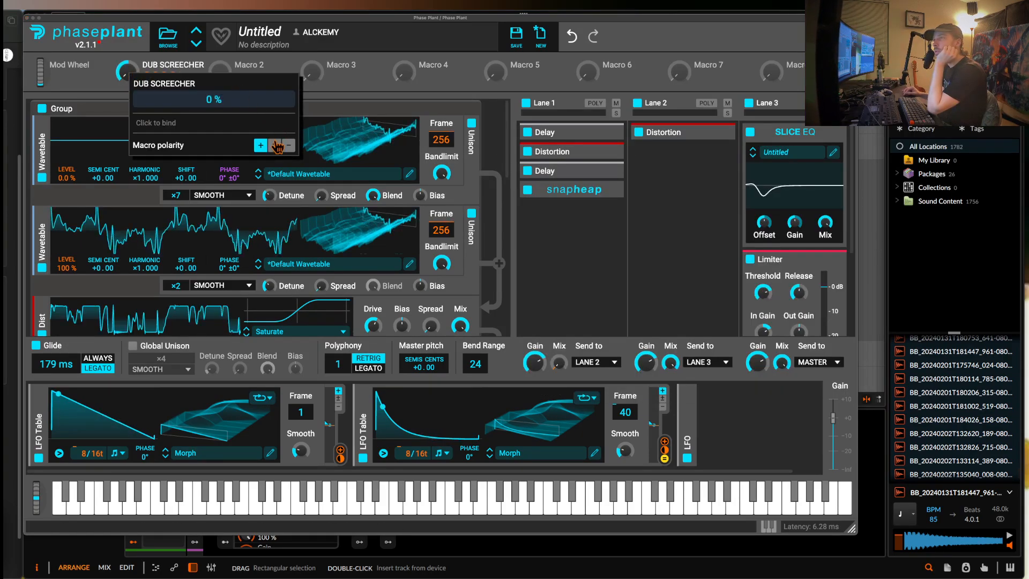
left_click(278, 146)
left_click_drag(130, 81, 130, 135)
double_click(128, 77)
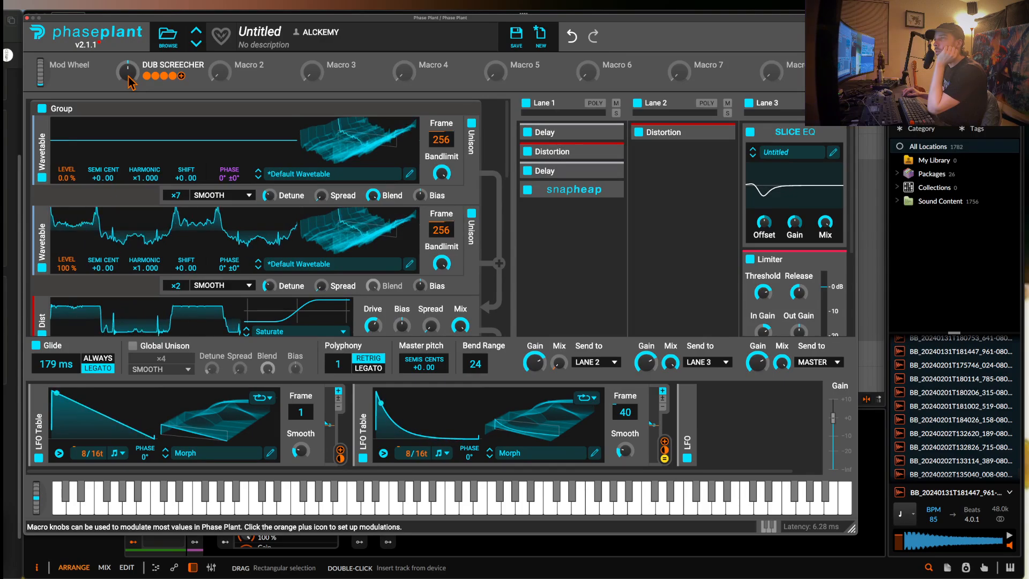
right_click(127, 72)
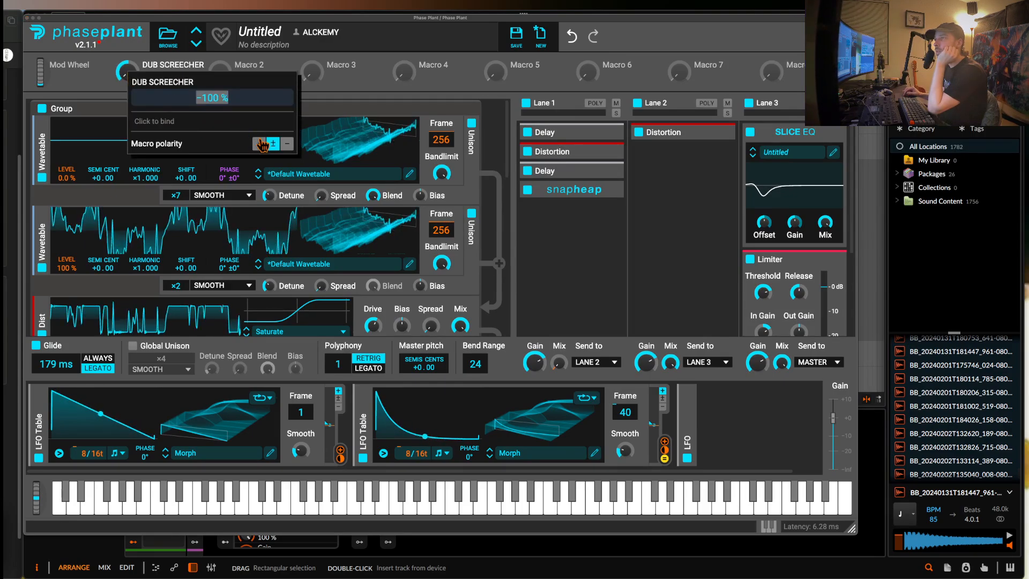
left_click(121, 109)
Add a Slice EQ below Lane 2's Distortion and give it a broad peak boost at about 49 Hz
left_click(686, 162)
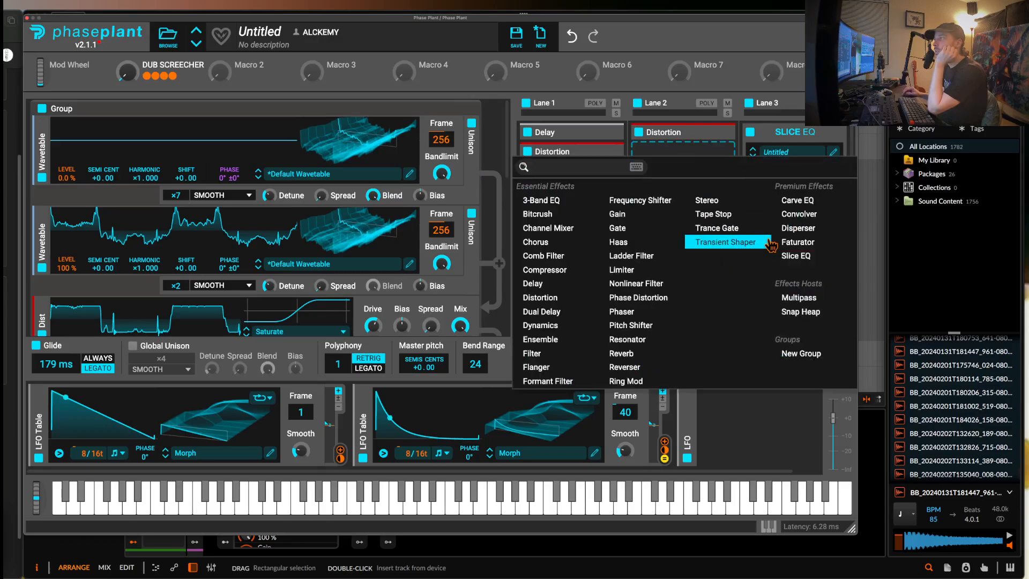
left_click(825, 257)
left_click(726, 185)
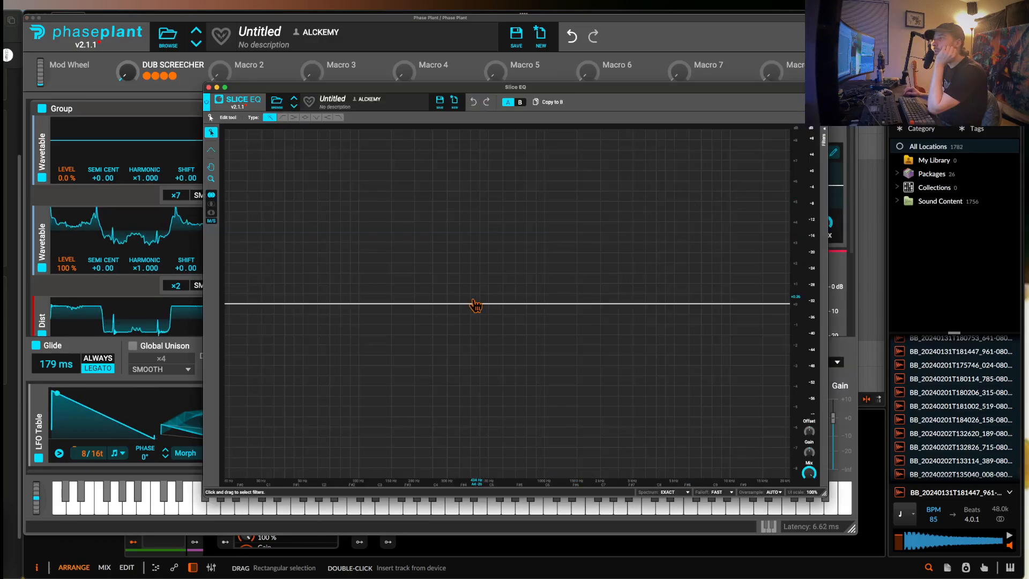
double_click(461, 303)
left_click_drag(461, 304, 306, 184)
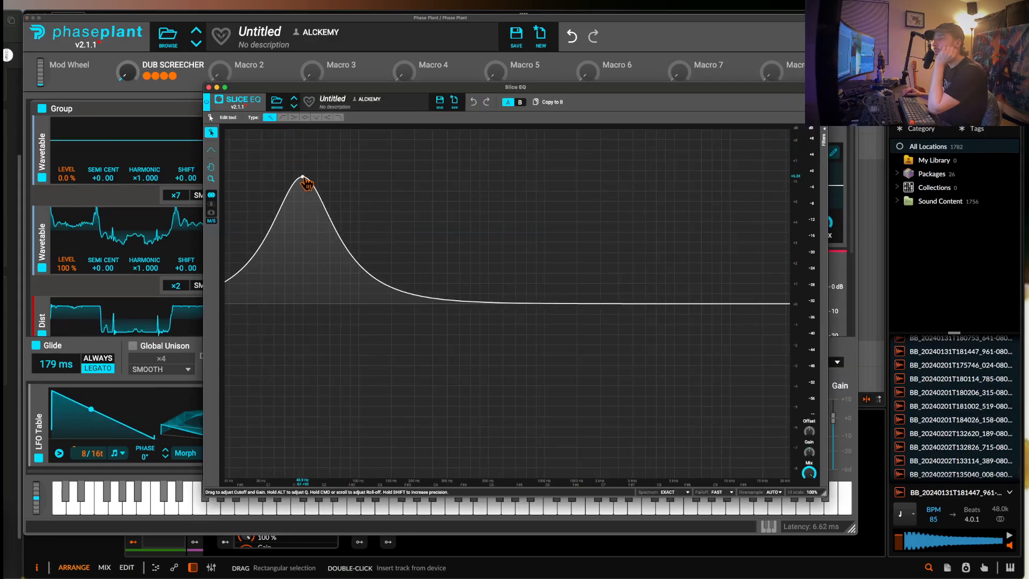
Add narrow EQ cuts at about 130 Hz and 279 Hz, with a narrow boost at about 262 Hz
double_click(499, 304)
left_click_drag(498, 305, 436, 249)
double_click(500, 310)
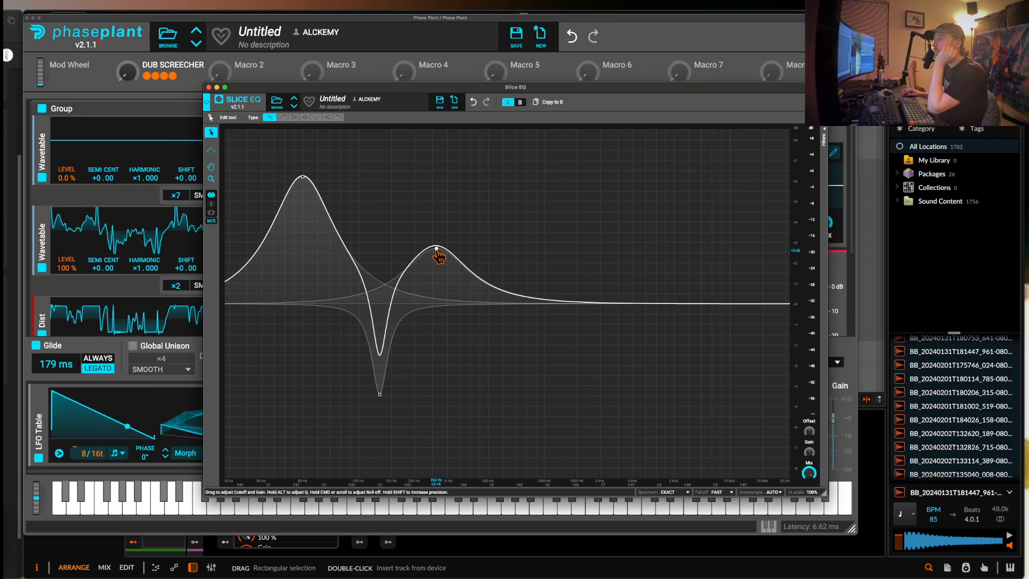
scroll(437, 251, "up", 5)
double_click(512, 305)
left_click_drag(512, 305, 441, 424)
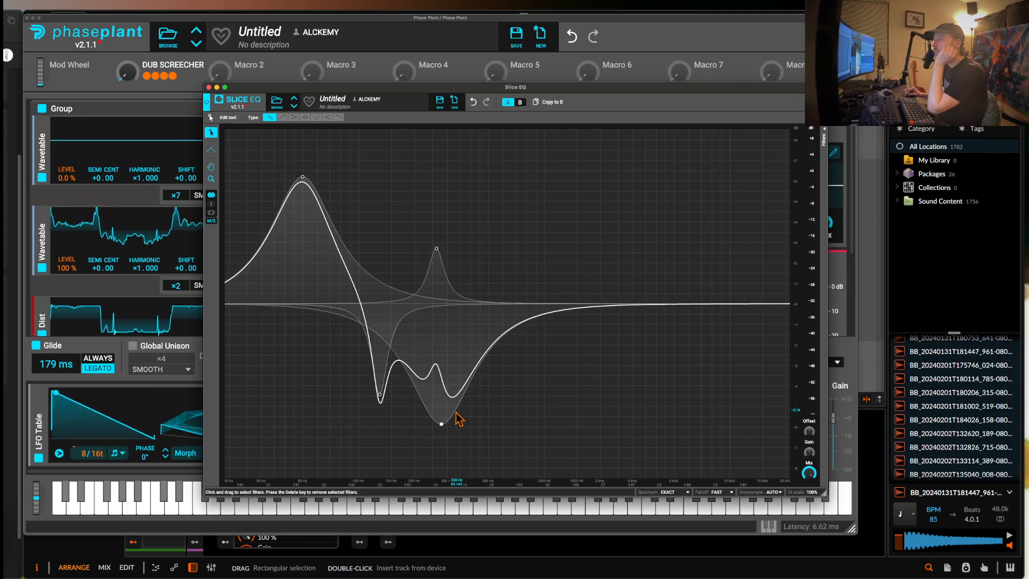
scroll(442, 429, "up", 5)
Add a deep, narrow EQ cut at about 1.2 kHz and a narrow boost at about 574 Hz
double_click(536, 303)
left_click_drag(536, 304, 559, 419)
scroll(503, 232, "up", 3)
double_click(527, 304)
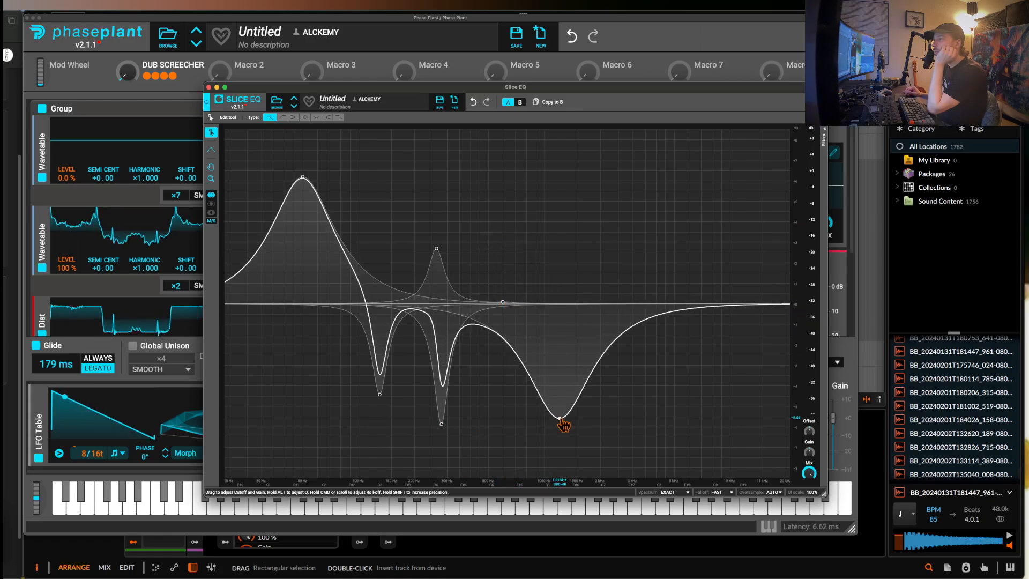
scroll(556, 416, "up", 4)
left_click_drag(503, 303, 501, 271)
scroll(501, 271, "up", 3)
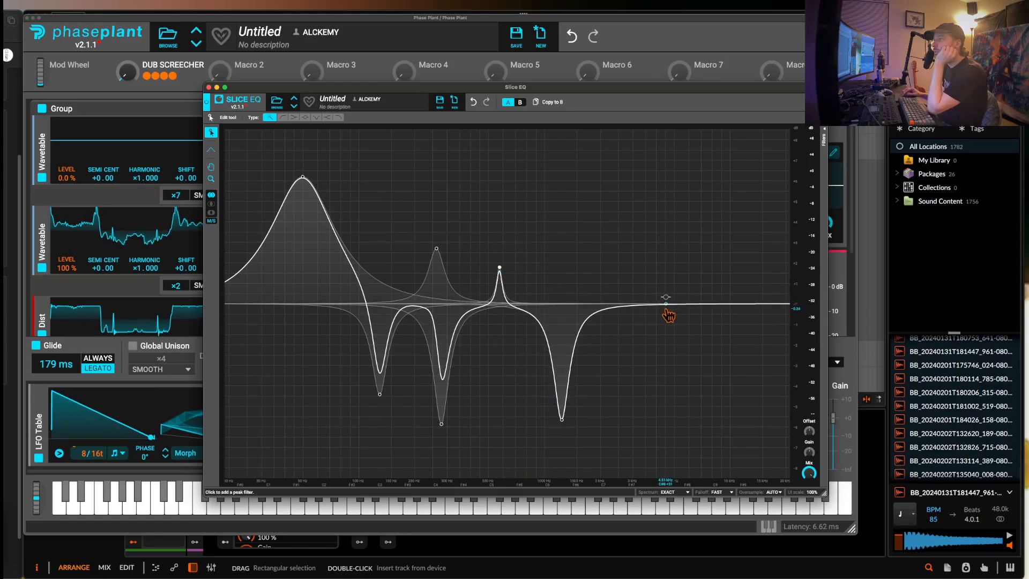
Add a shallow EQ dip at about 3.34 kHz and a deep high-shelf cut at about 4.75 kHz
double_click(666, 303)
left_click_drag(666, 303, 642, 341)
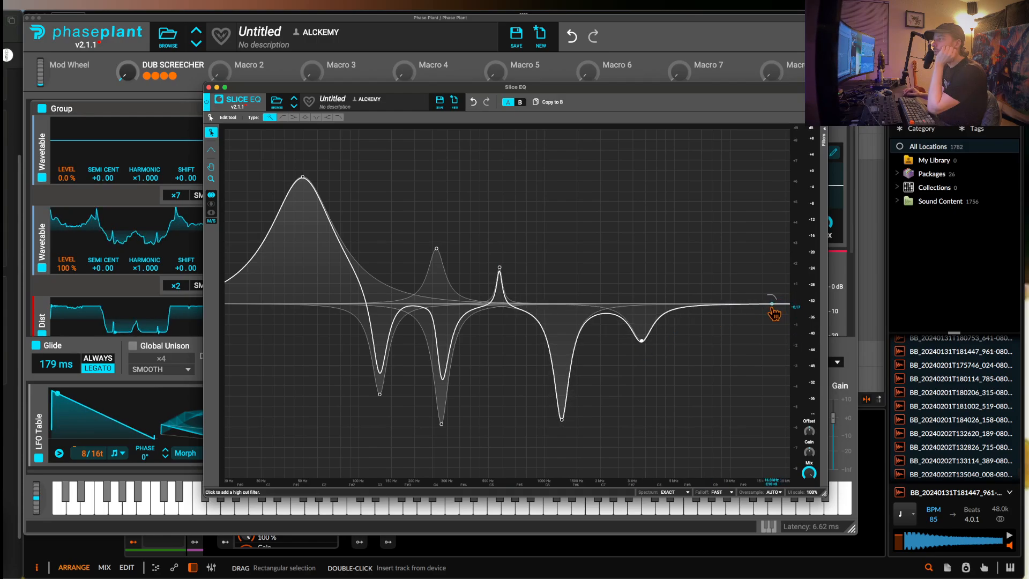
double_click(753, 304)
left_click_drag(754, 304, 674, 452)
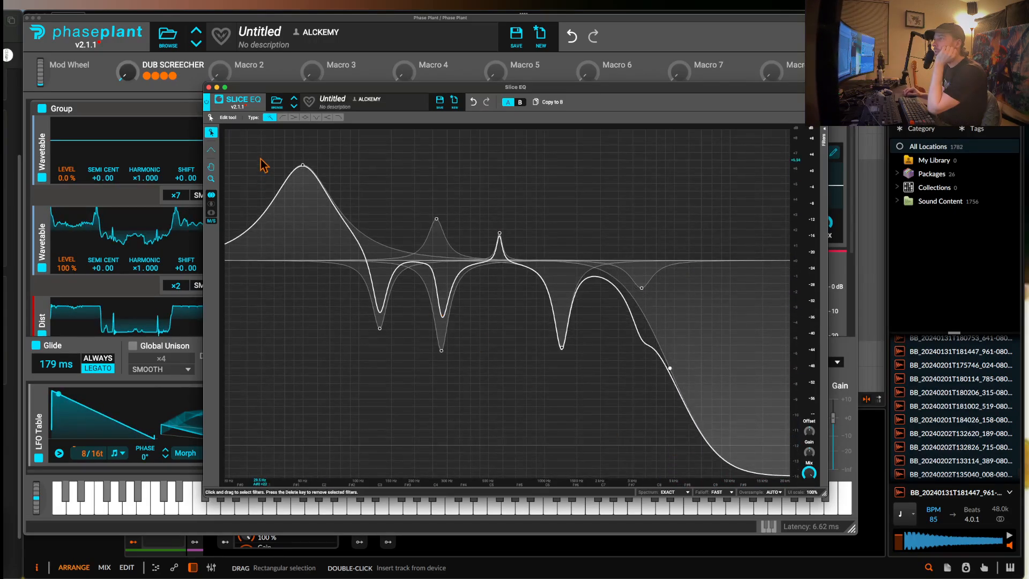
Close the Slice EQ editor and move the Slice EQ ahead of the Distortion in Lane 2
left_click(824, 140)
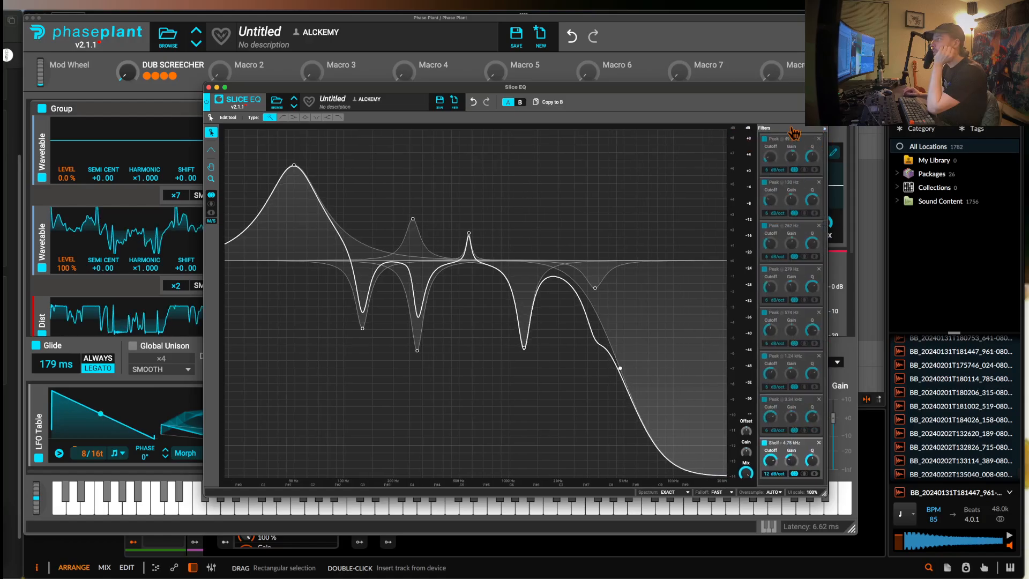
left_click_drag(761, 89, 873, 86)
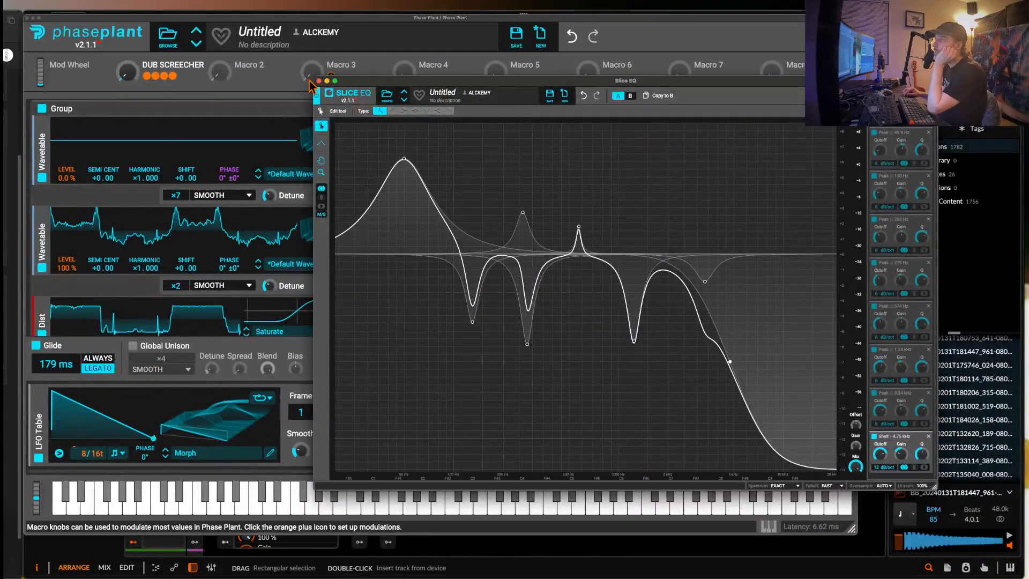
left_click(318, 81)
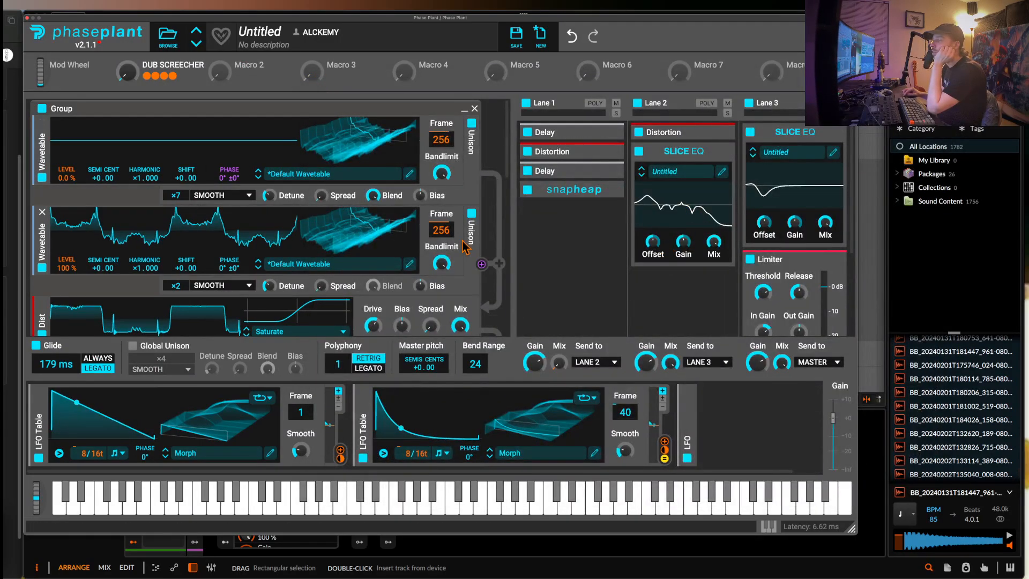
left_click_drag(686, 152, 689, 131)
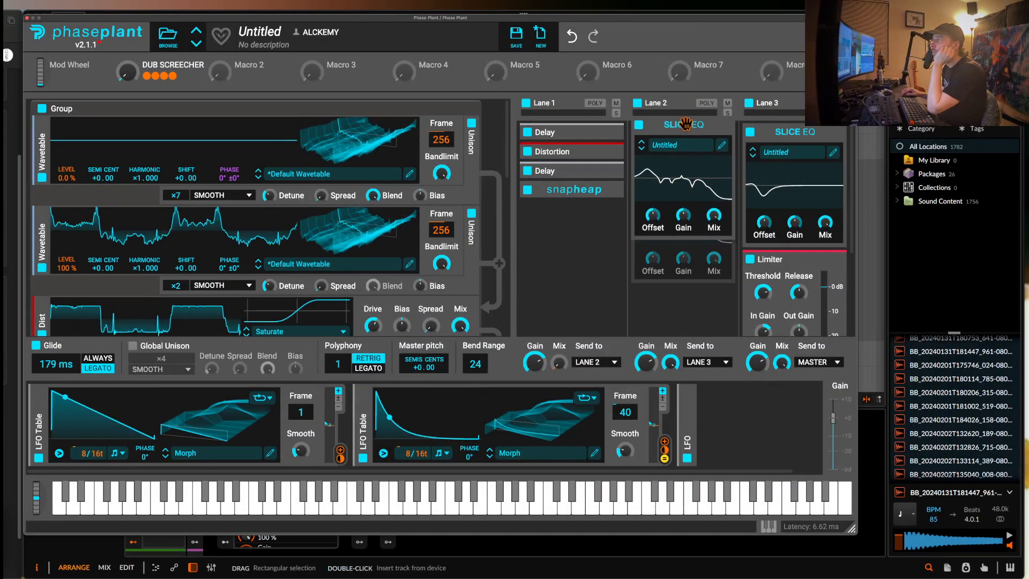
Collapse the existing LFO Tables, and add another LFO Table that modulates the Offset of Lane 2's Slice EQ
left_click(364, 410)
left_click(40, 414)
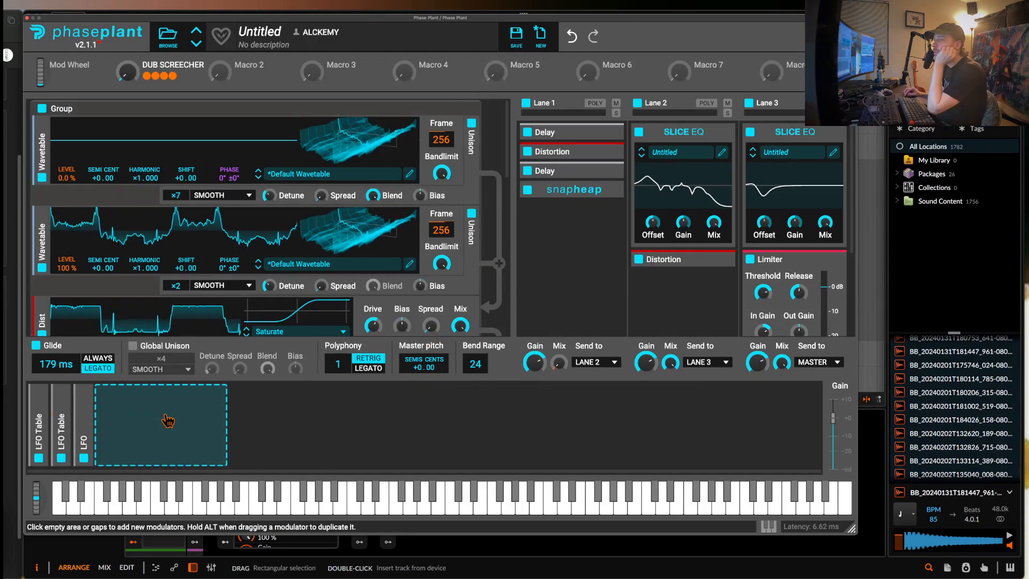
left_click(166, 420)
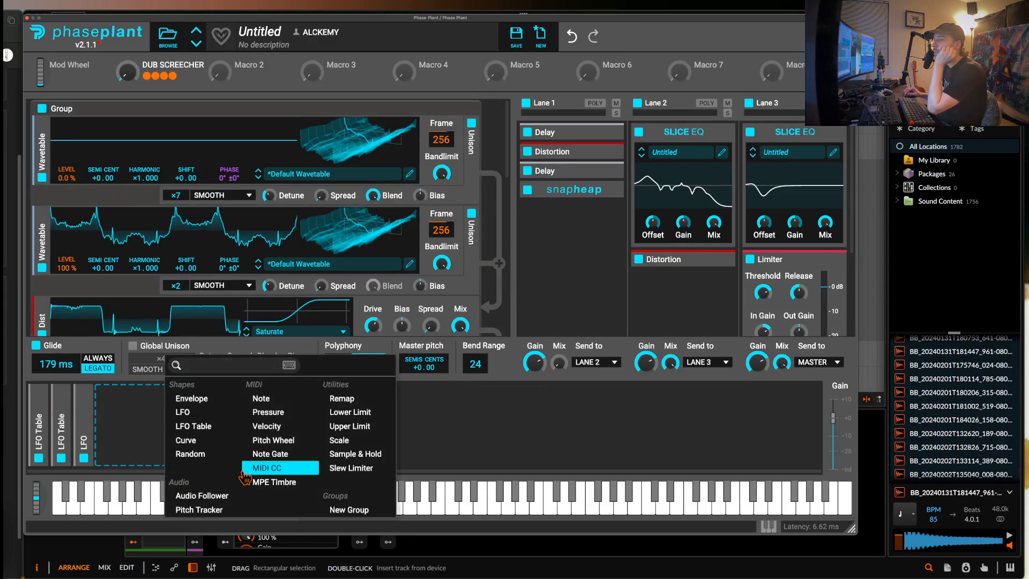
left_click(213, 429)
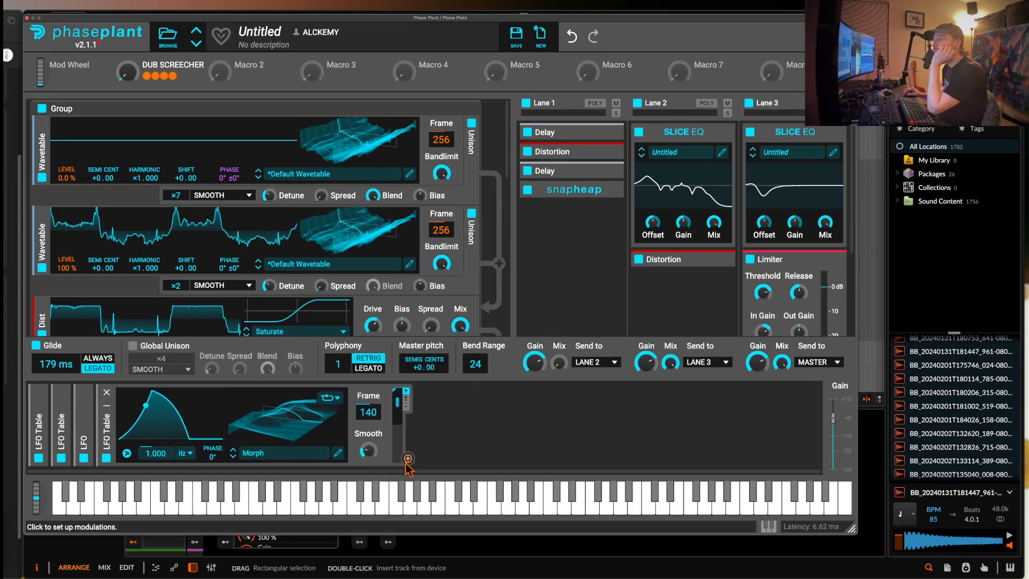
left_click_drag(408, 458, 654, 228)
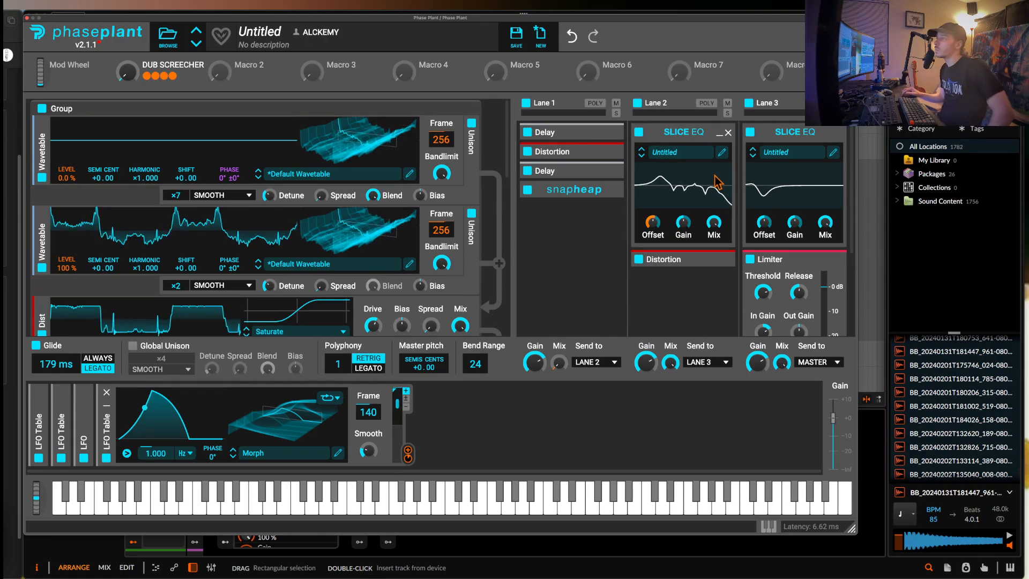
left_click(722, 160)
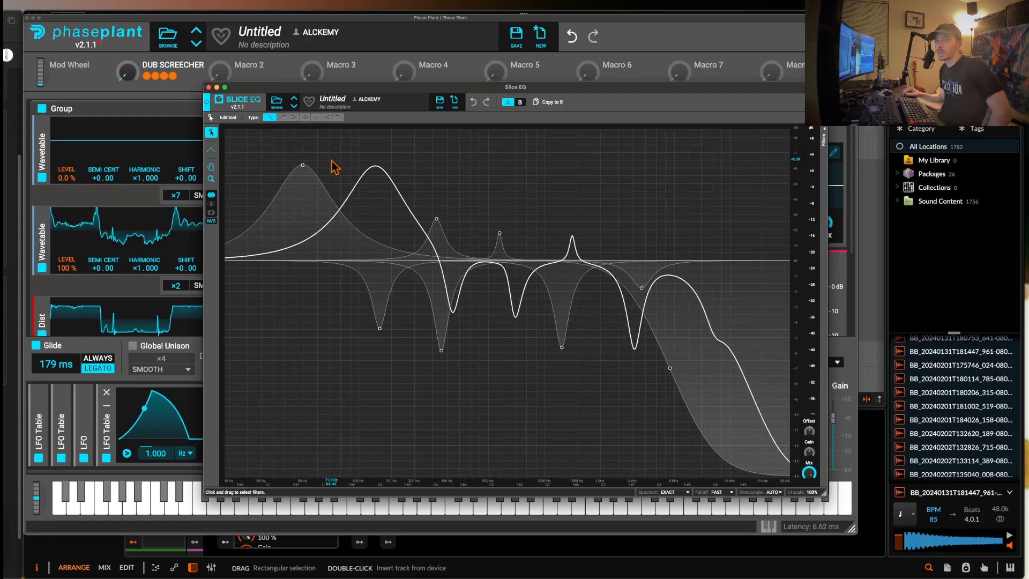
left_click(208, 87)
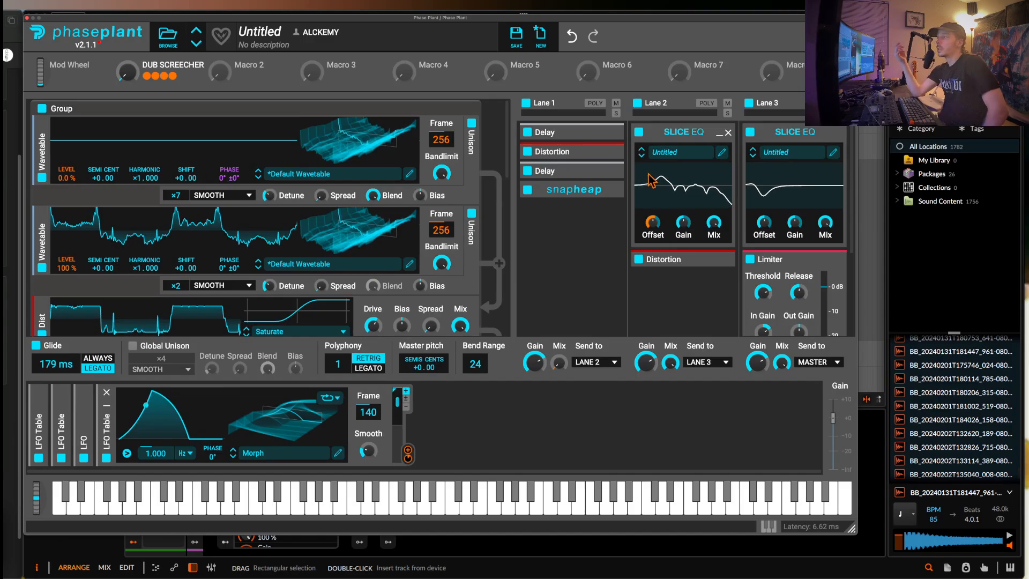
Add a second Slice EQ after Lane 2's Distortion, with a single notch filter in its low mids
left_click(687, 309)
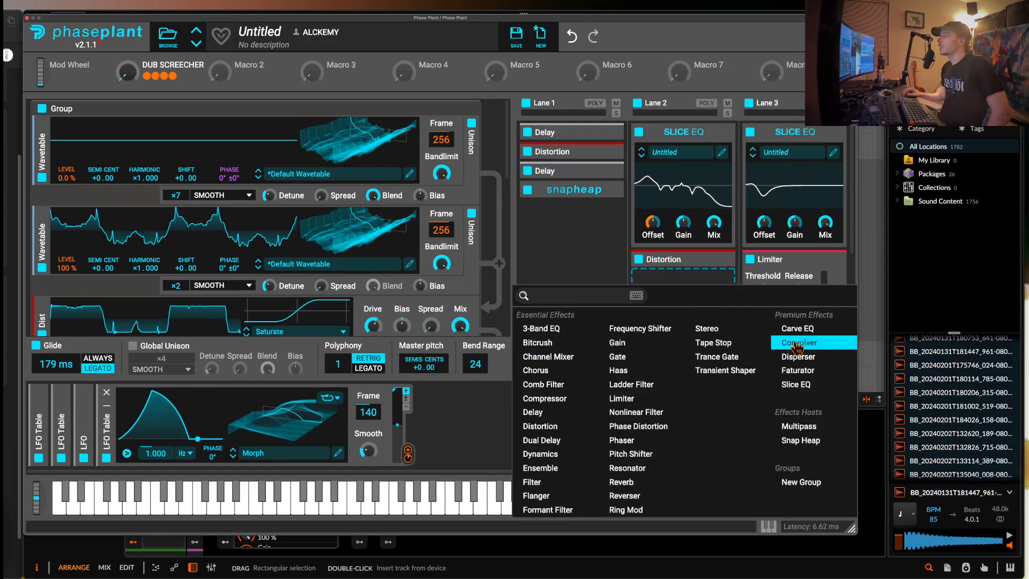
left_click(809, 384)
left_click(713, 322)
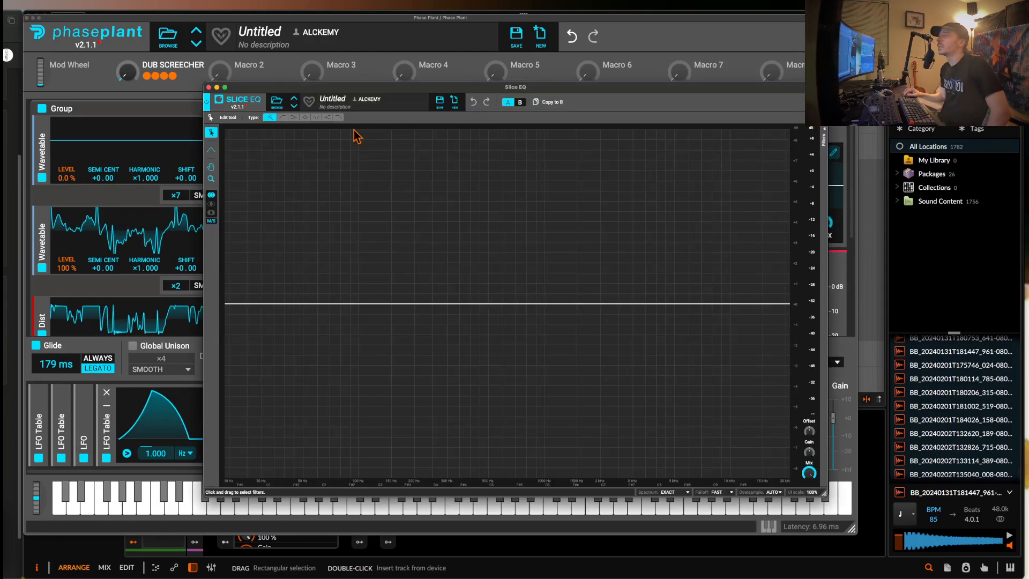
left_click(316, 117)
left_click(456, 309)
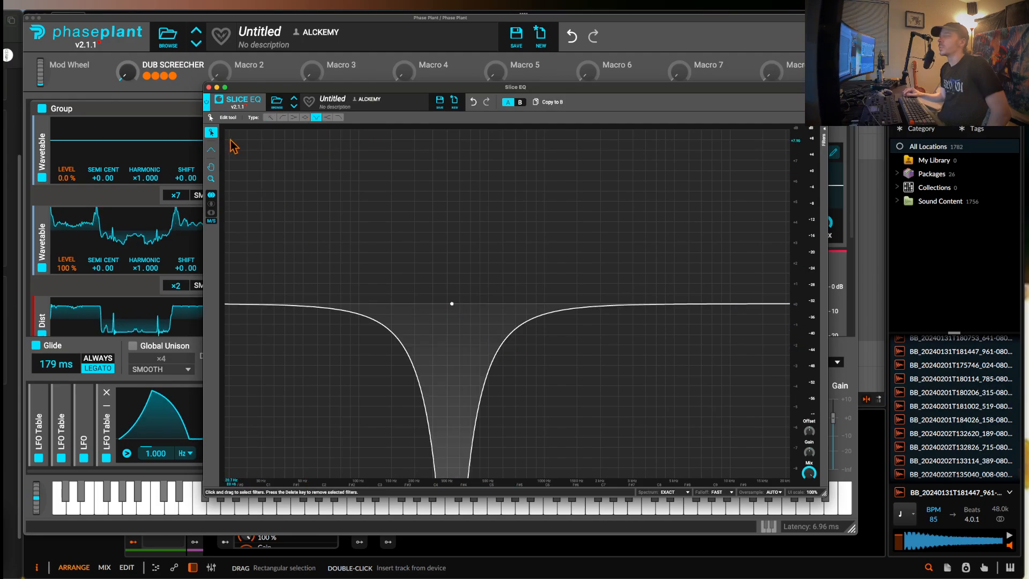
left_click(208, 86)
scroll(701, 210, "down", 4)
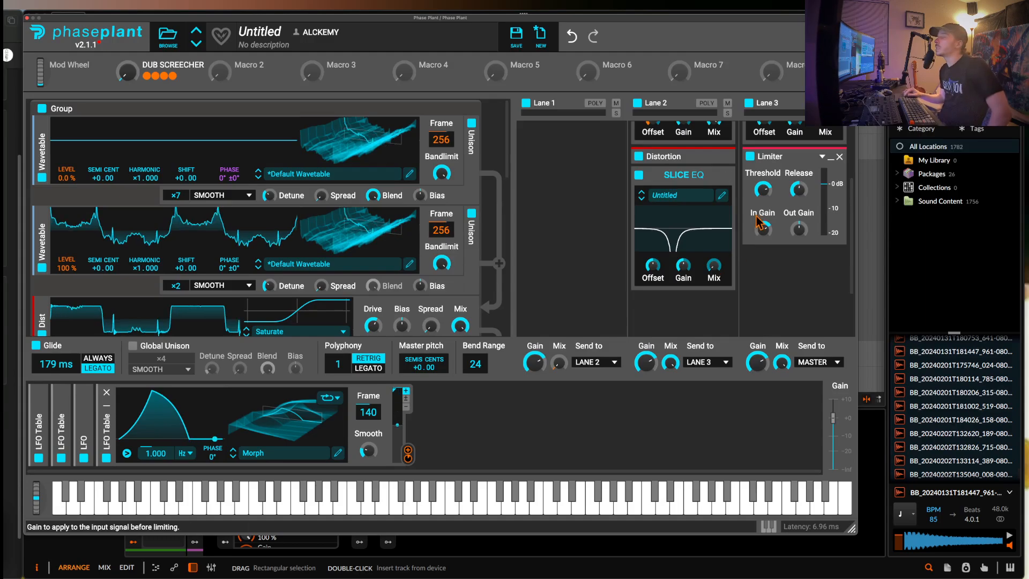
Replace the second Slice EQ in Lane 2 with a notch Filter and set its slope to ×2
left_click(728, 175)
left_click(682, 201)
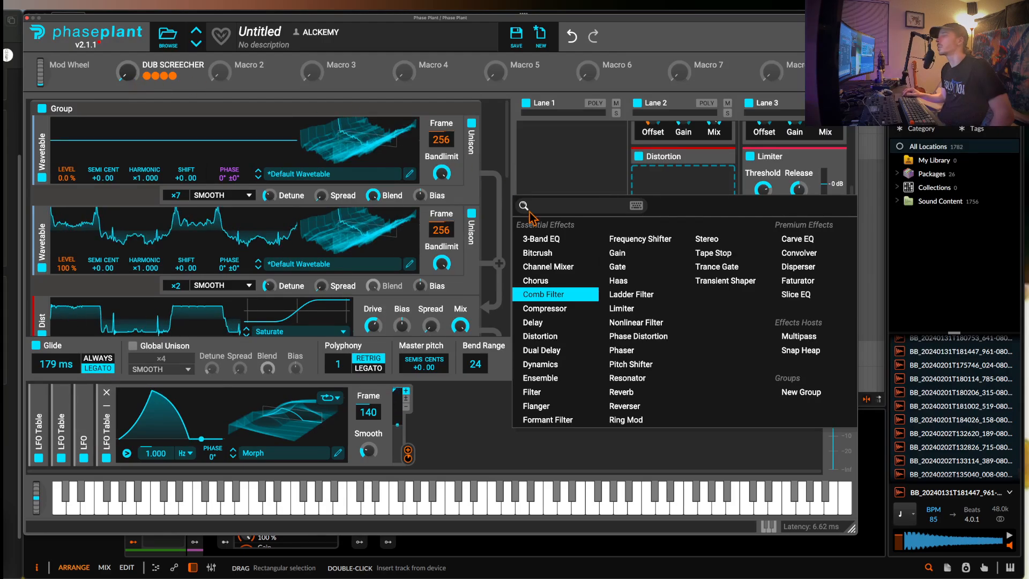
left_click(554, 393)
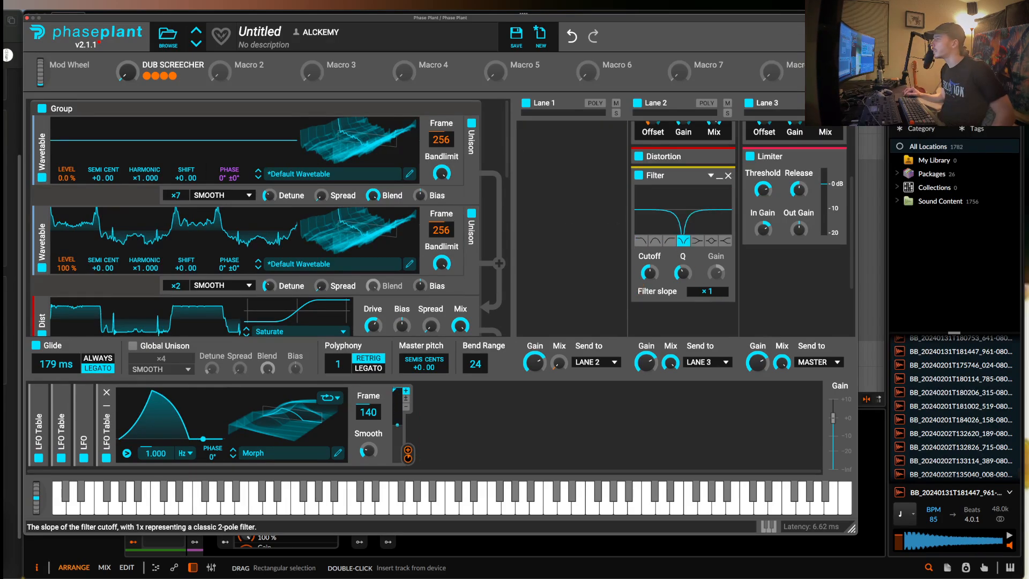
left_click(711, 291)
Modulate the notch Filter's Cutoff with the expanded LFO Table, and collapse the Filter
left_click(408, 454)
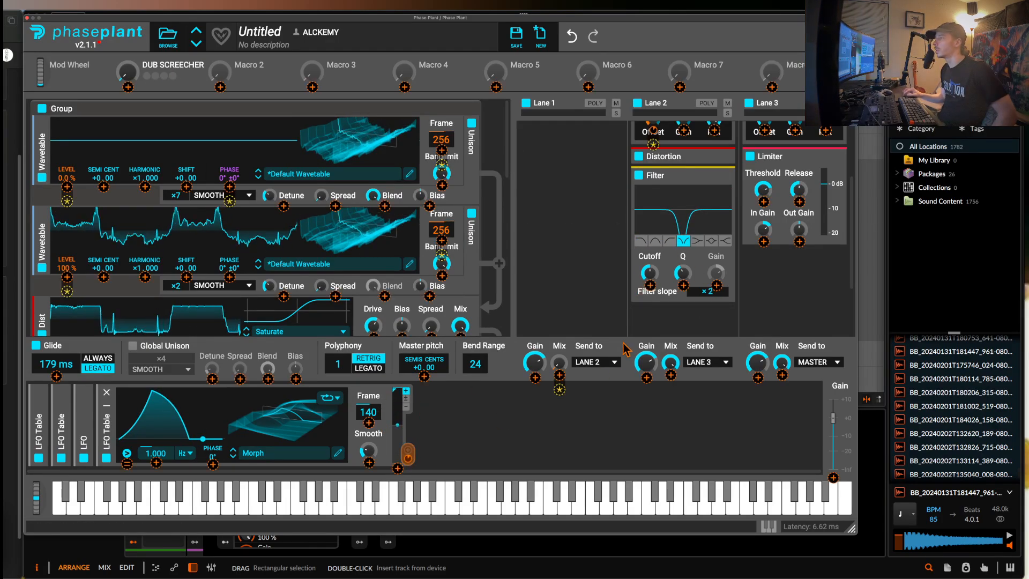
left_click(650, 285)
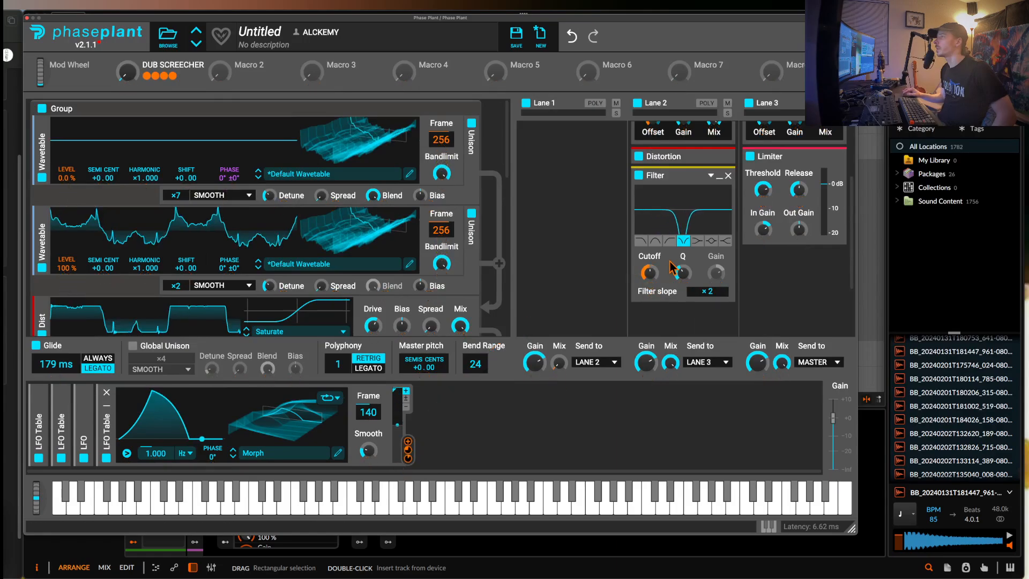
scroll(673, 268, "up", 3)
scroll(673, 267, "up", 2)
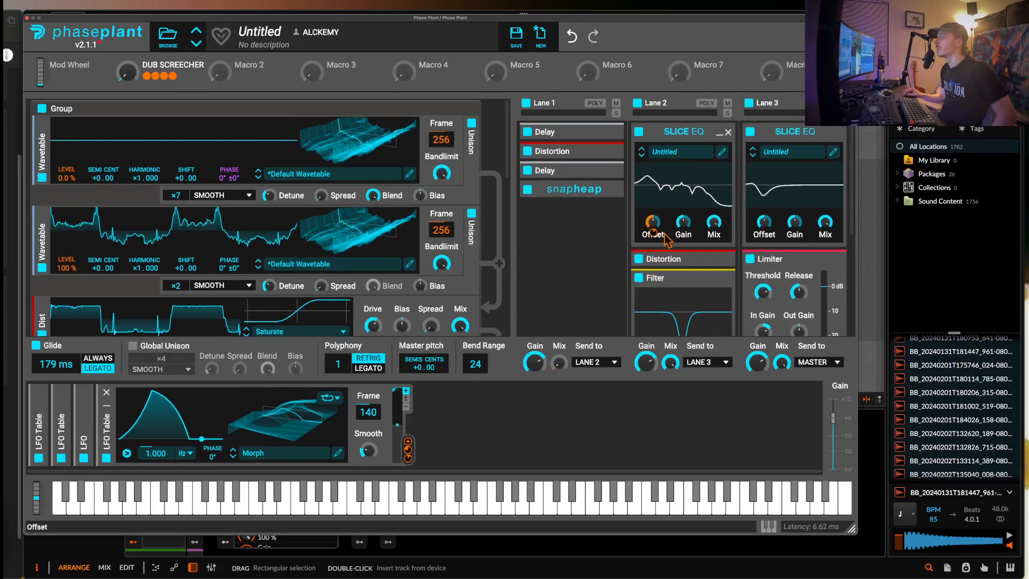
scroll(657, 232, "down", 2)
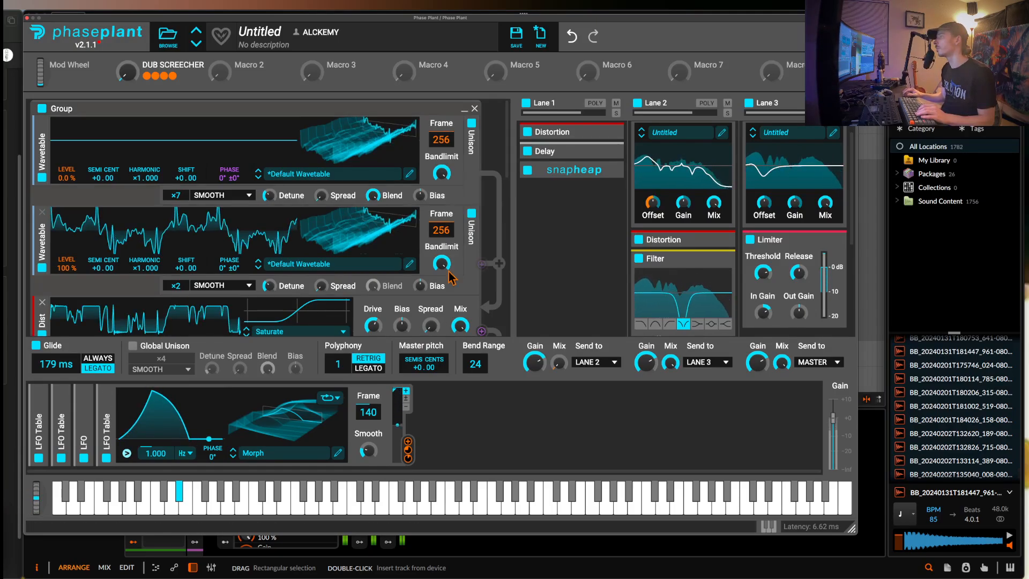
left_click(723, 259)
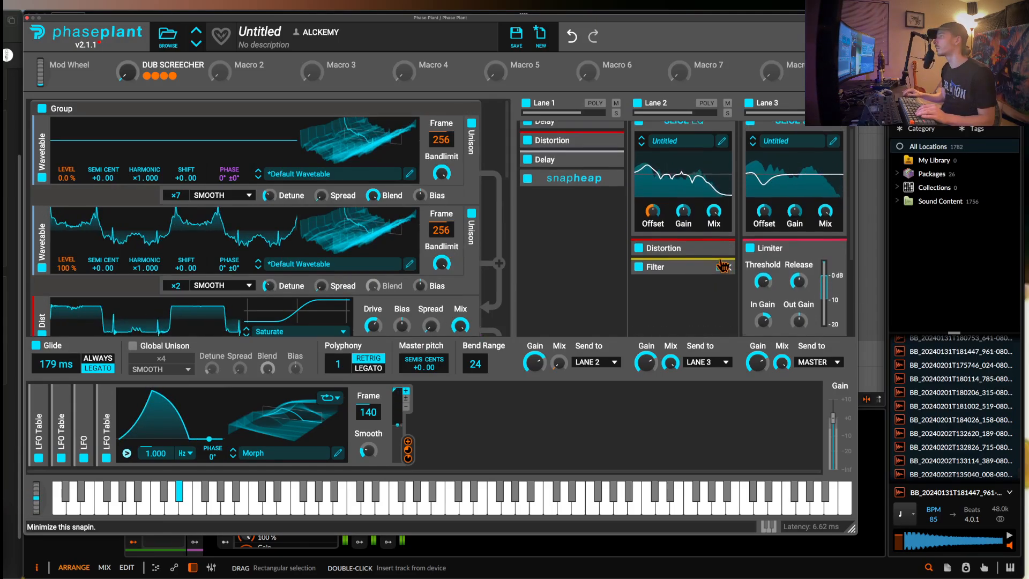
scroll(697, 257, "down", 2)
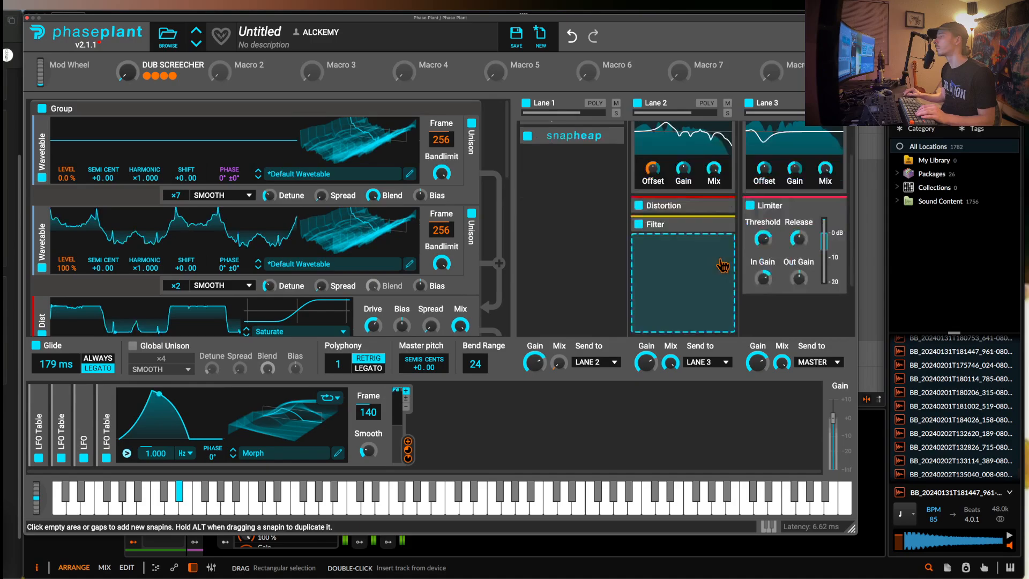
mouse_move(670, 363)
left_mouse_down()
mouse_move(670, 386)
mouse_move(670, 363)
left_mouse_up()
left_click(683, 257)
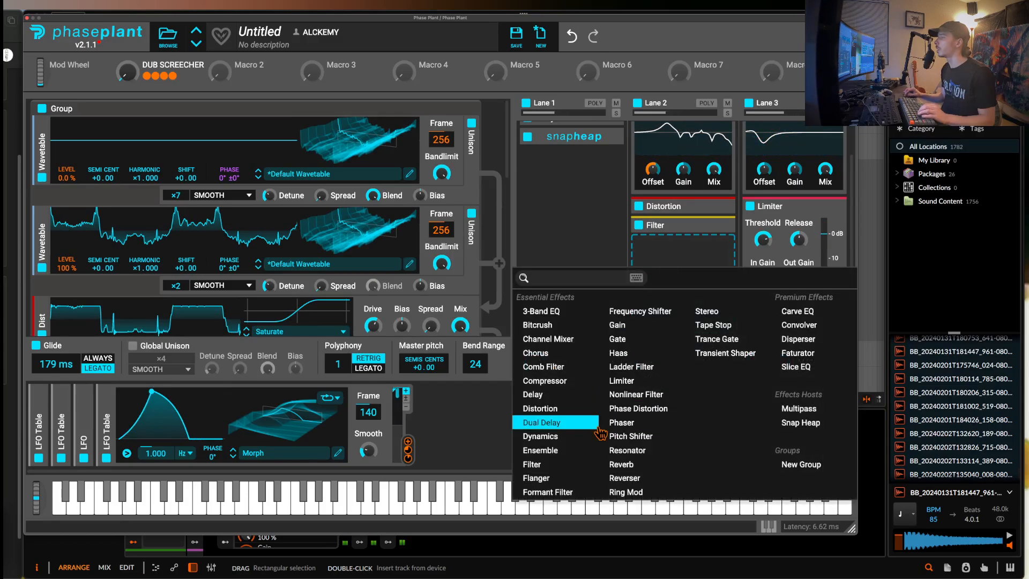
left_click(551, 468)
scroll(662, 325, "down", 2)
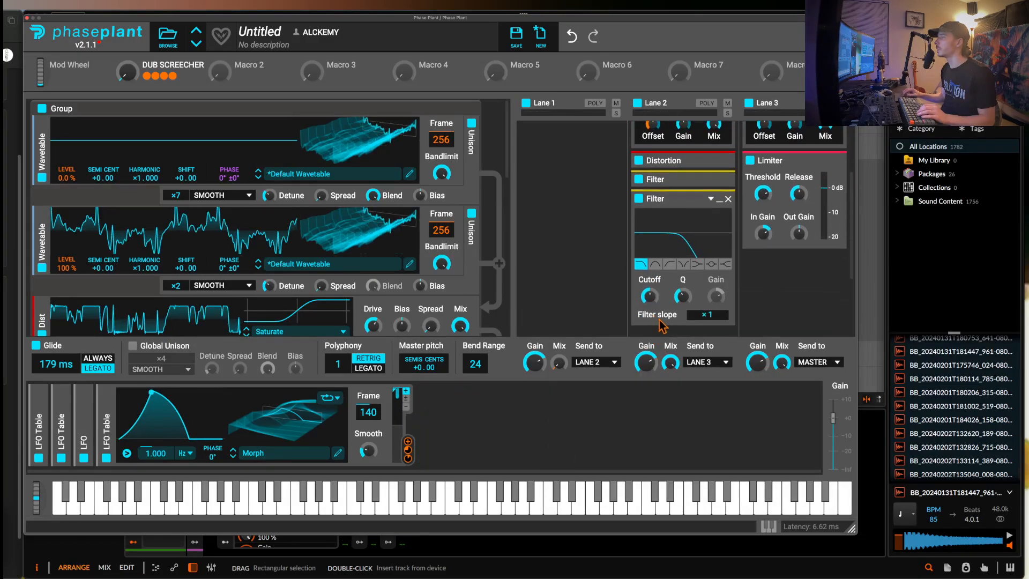
mouse_move(670, 363)
left_mouse_down()
mouse_move(670, 386)
mouse_move(670, 363)
left_mouse_up()
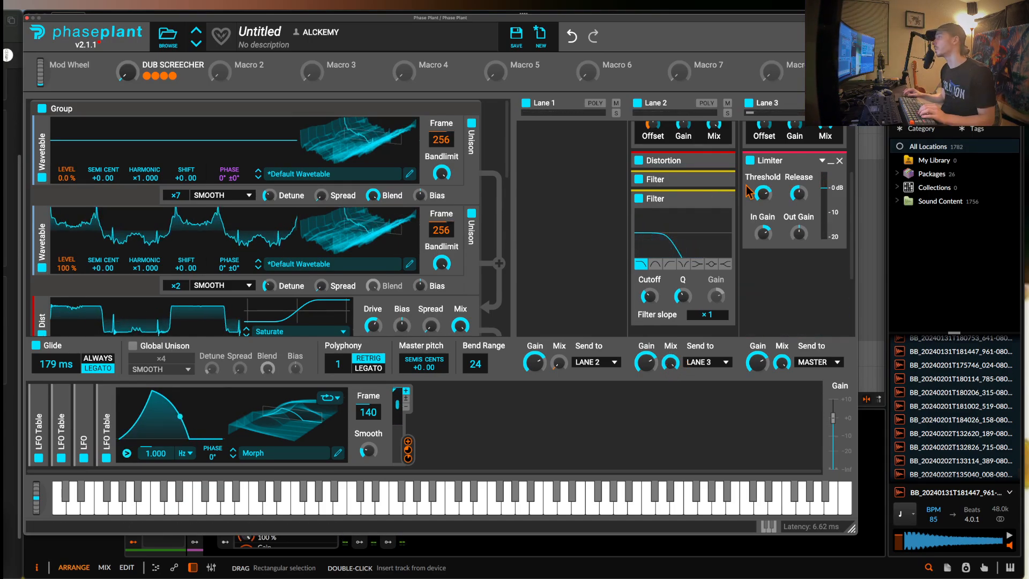
left_click(729, 199)
Add a Snap Heap after the notch Filter in Lane 2 and open its editor
left_click(670, 207)
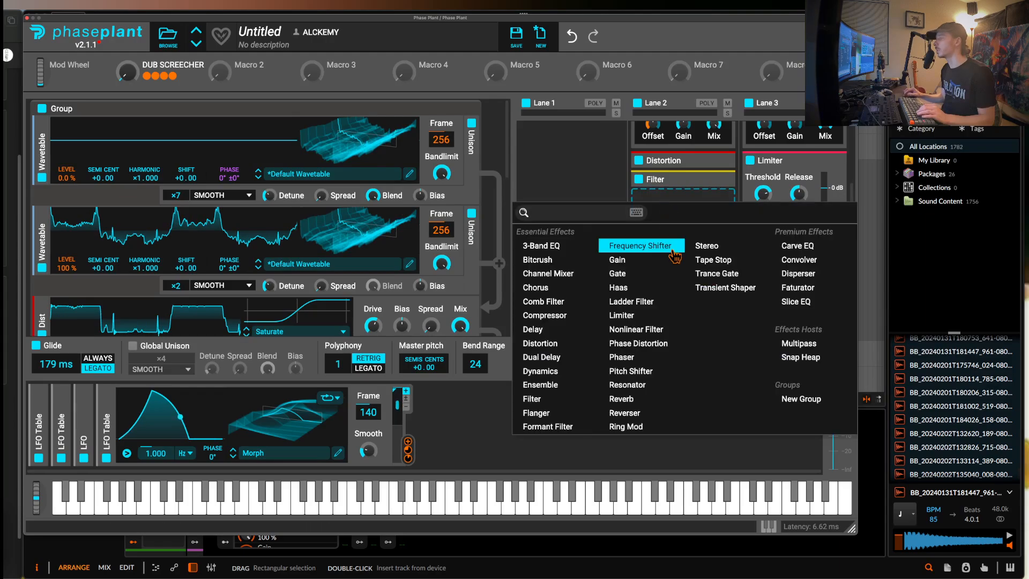
key("Escape")
left_click(670, 249)
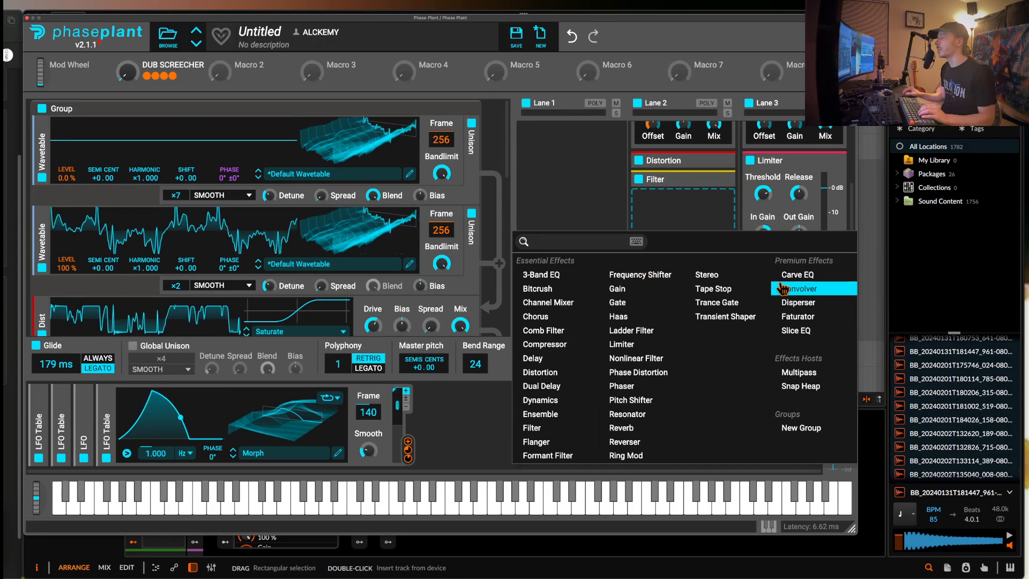
left_click(668, 207)
left_click(651, 235)
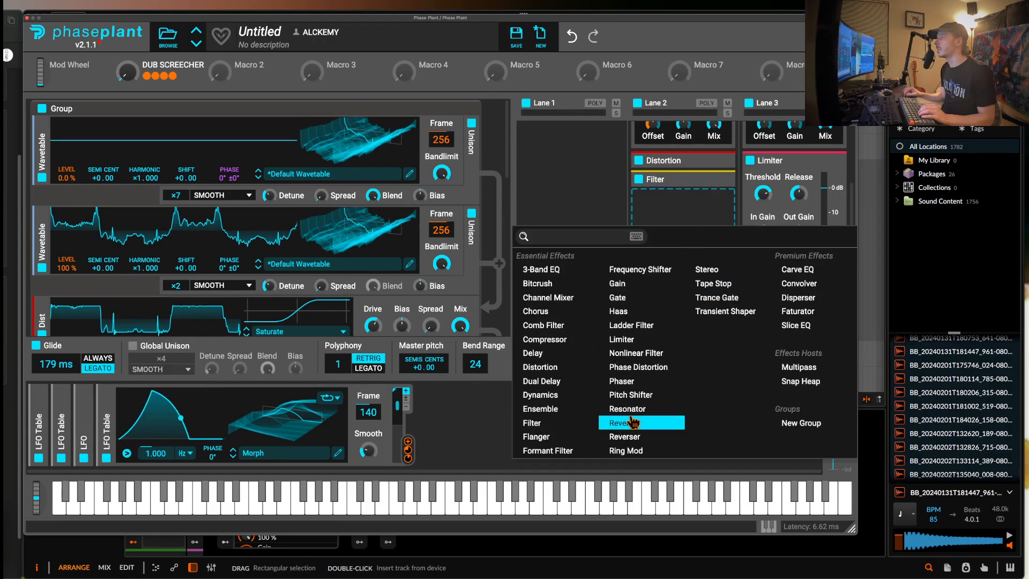
left_click(806, 382)
left_click(722, 219)
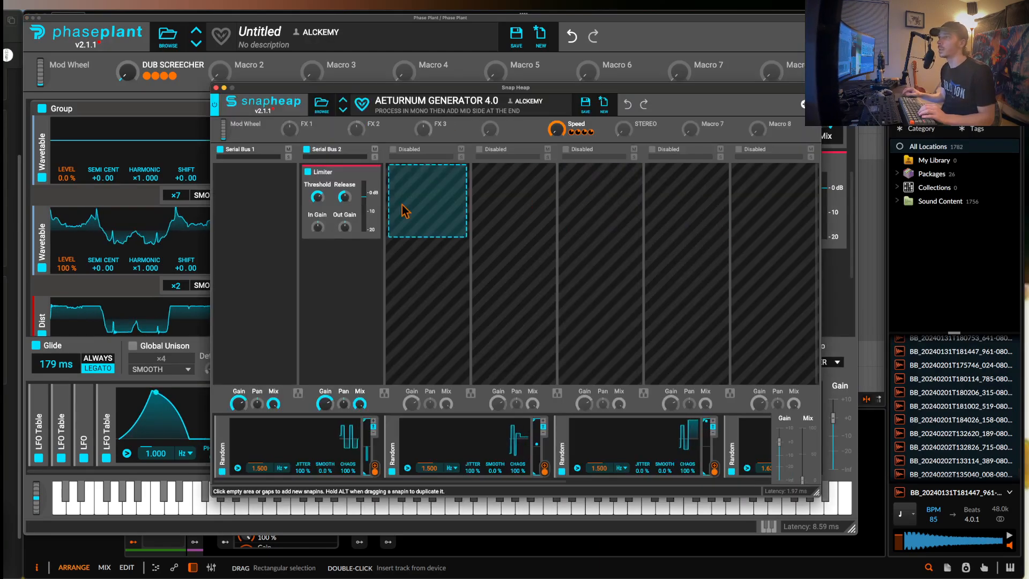
Add a Filter to the Snap Heap's Serial Bus 1 and switch it to band-pass
left_click(265, 203)
left_click(279, 342)
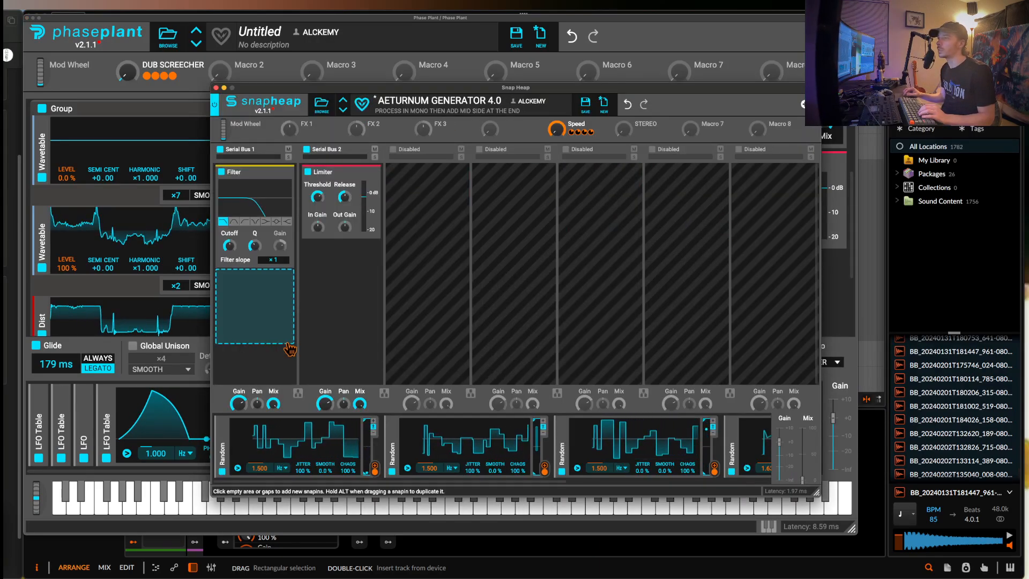
left_click(234, 222)
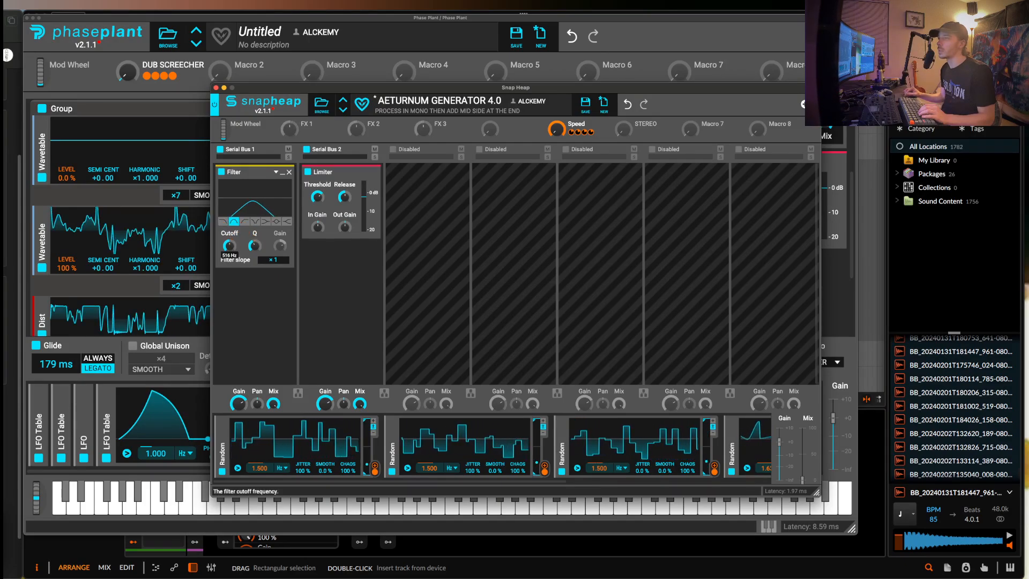
Set the first Random modulator's Smooth to 100% and use it to modulate the band-pass Filter's Cutoff
left_click(375, 466)
left_click(230, 255)
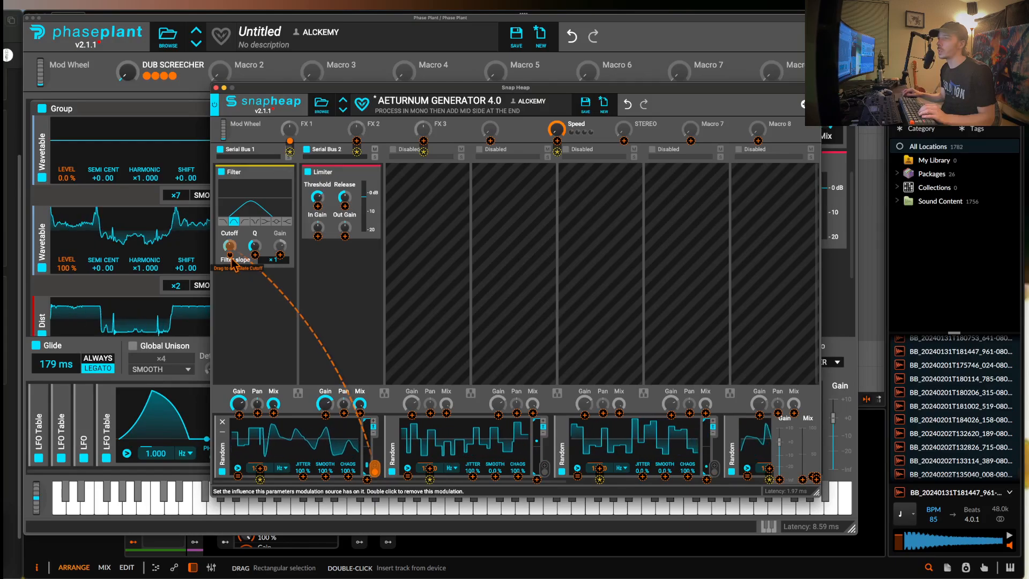
left_click(251, 281)
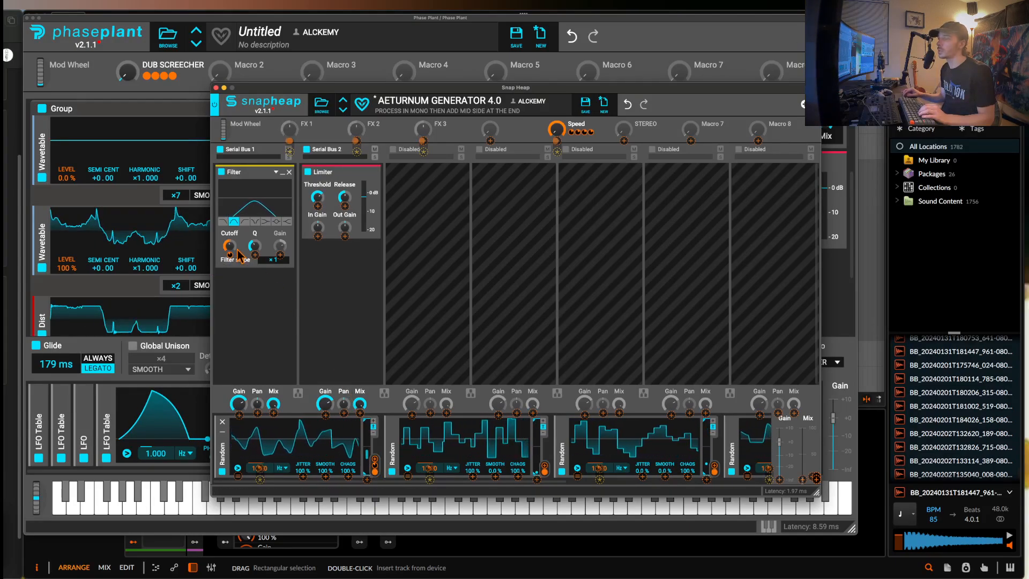
Raise the Snap Heap's overall Mix to around halfway, and close and collapse the device
left_click_drag(803, 484, 802, 446)
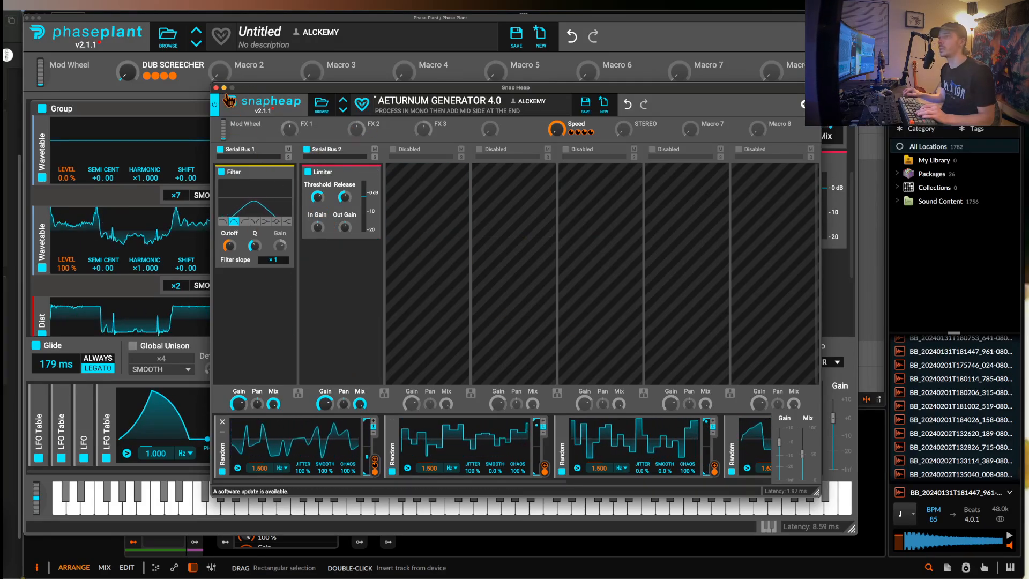
left_click(216, 88)
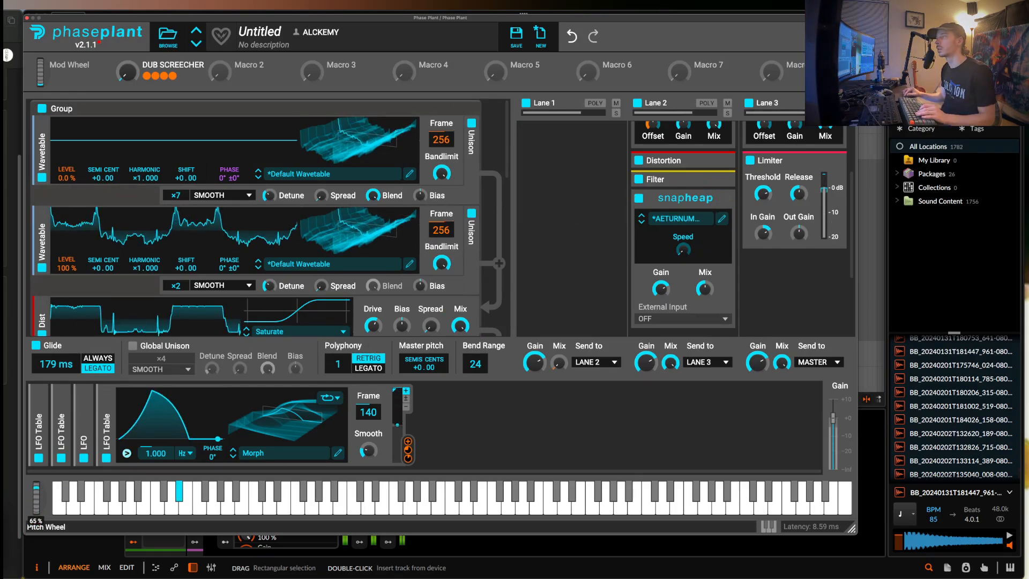
left_click(719, 198)
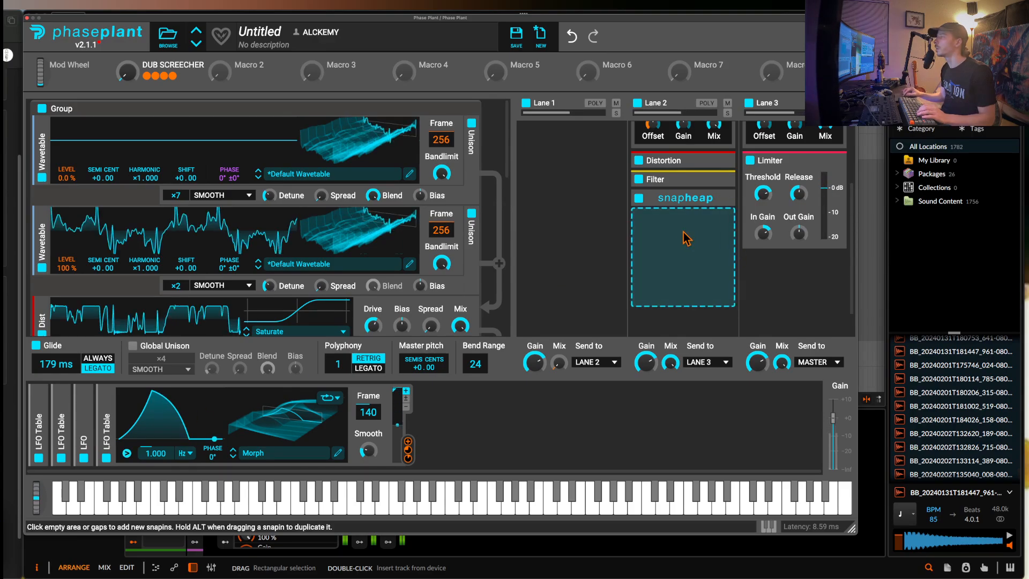
Add a wide-open low-pass Filter after the Snap Heap in Lane 2, and modulate its Cutoff with the expanded LFO Table
left_click(686, 238)
left_click(542, 427)
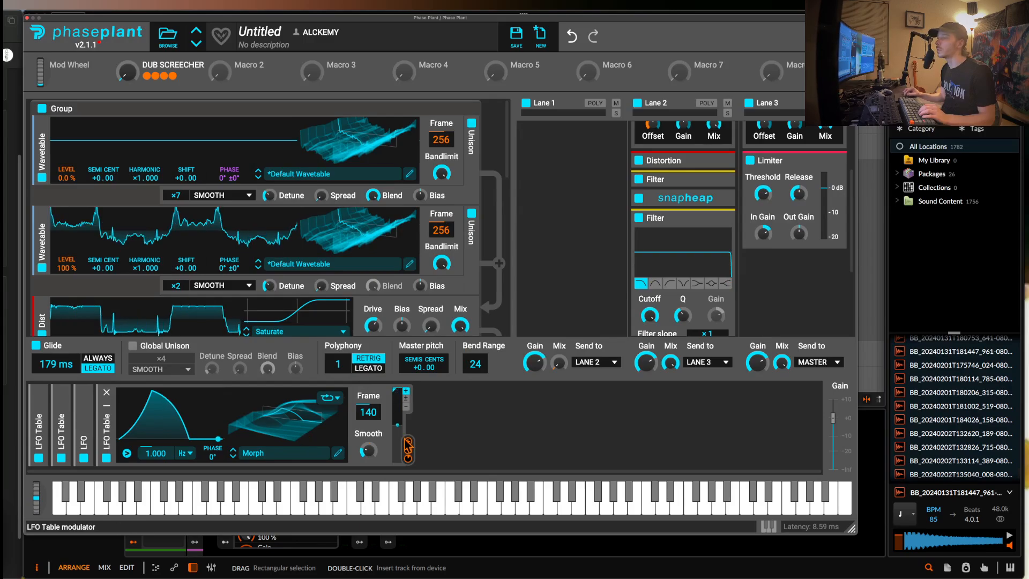
left_click_drag(408, 445, 651, 322)
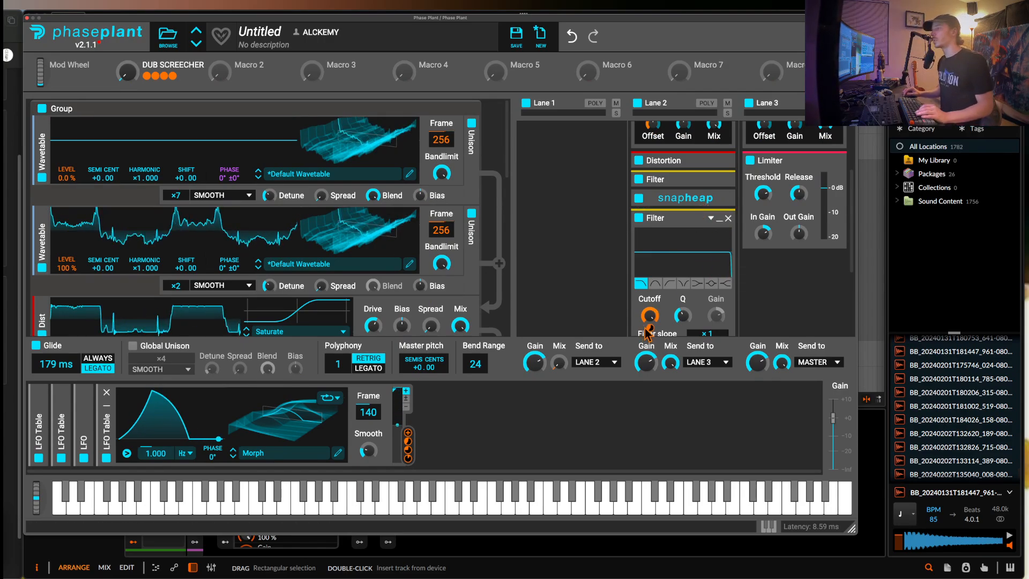
left_click_drag(647, 332, 647, 337)
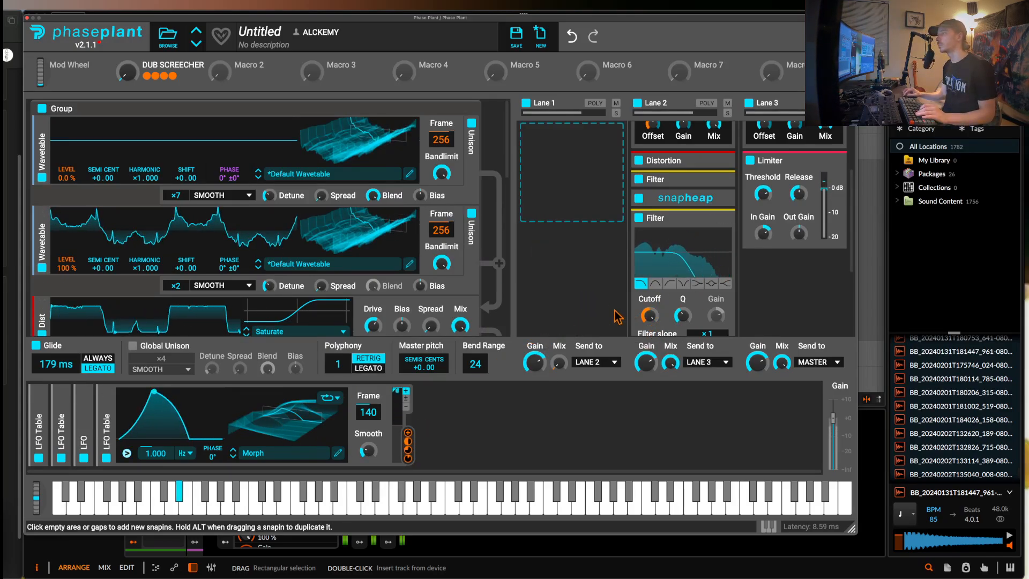
mouse_move(653, 332)
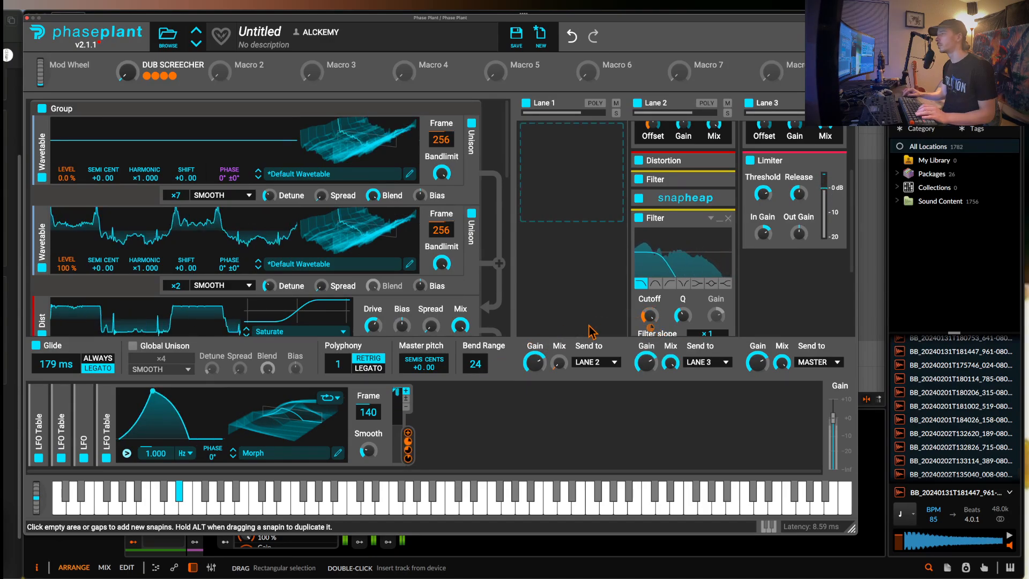
Sync the LFO Table's rate to the tempo at 8/16, and add a Note modulator that modulates this rate
left_click(186, 453)
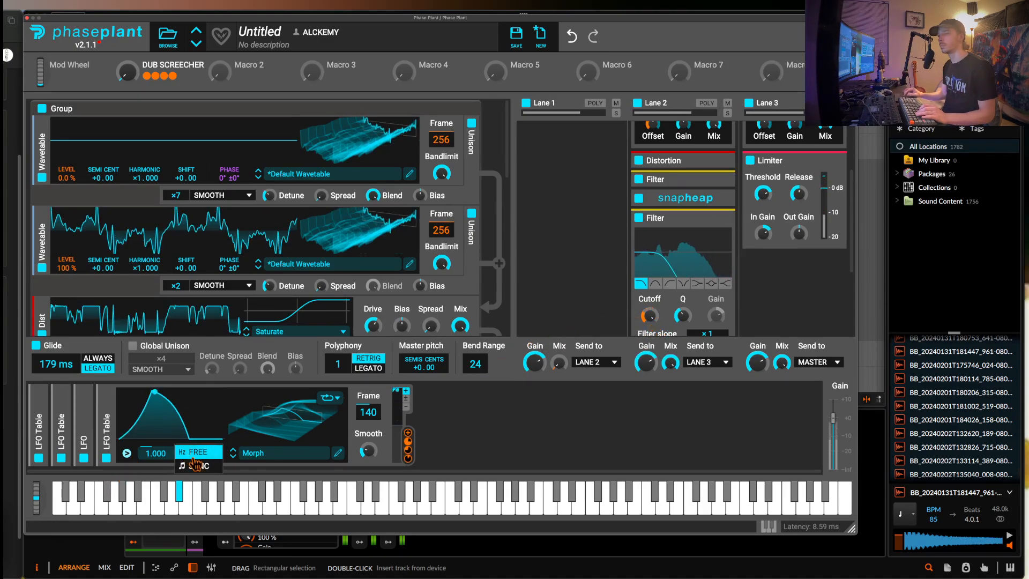
left_click(192, 465)
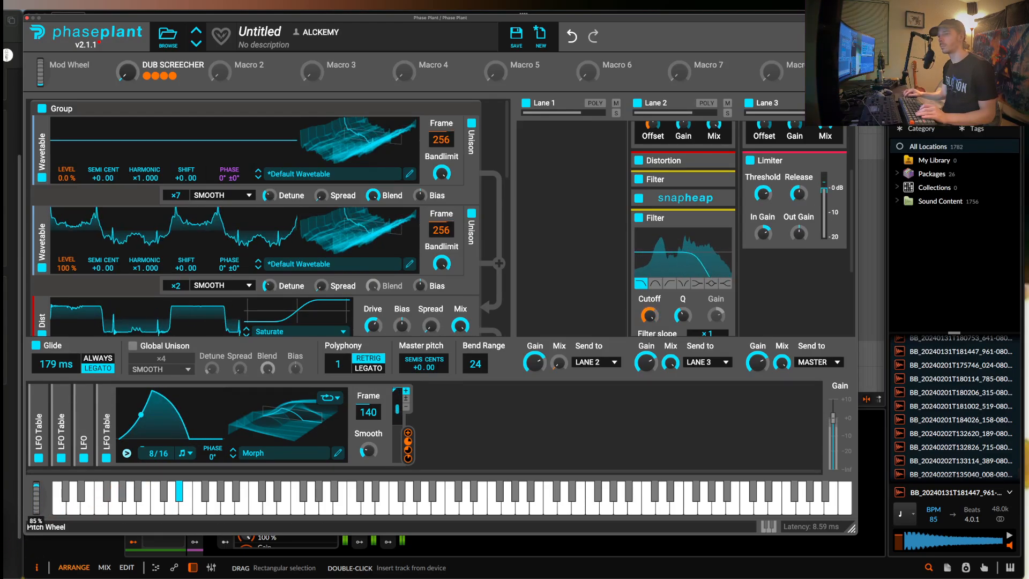
left_click(466, 418)
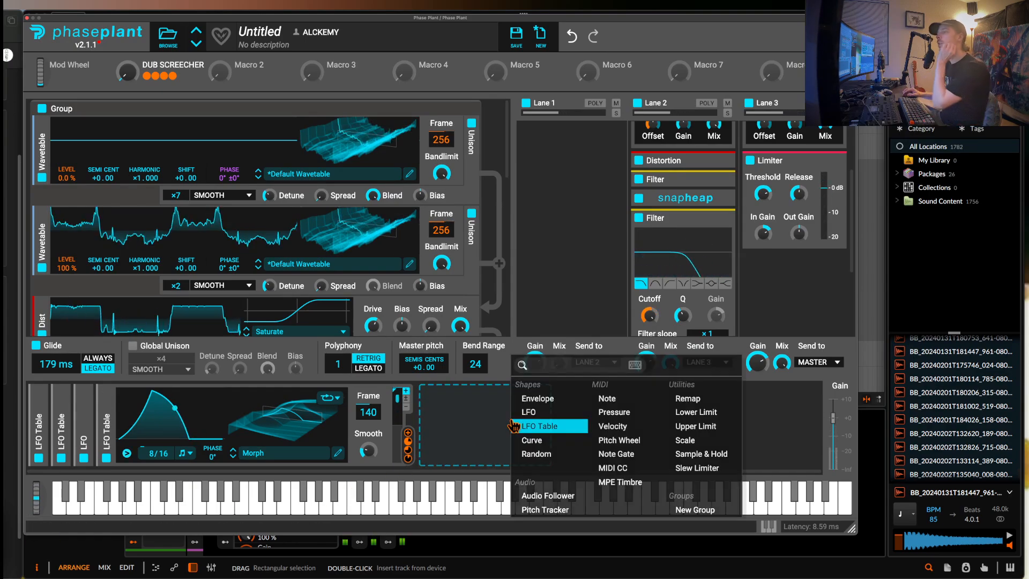
left_click(602, 399)
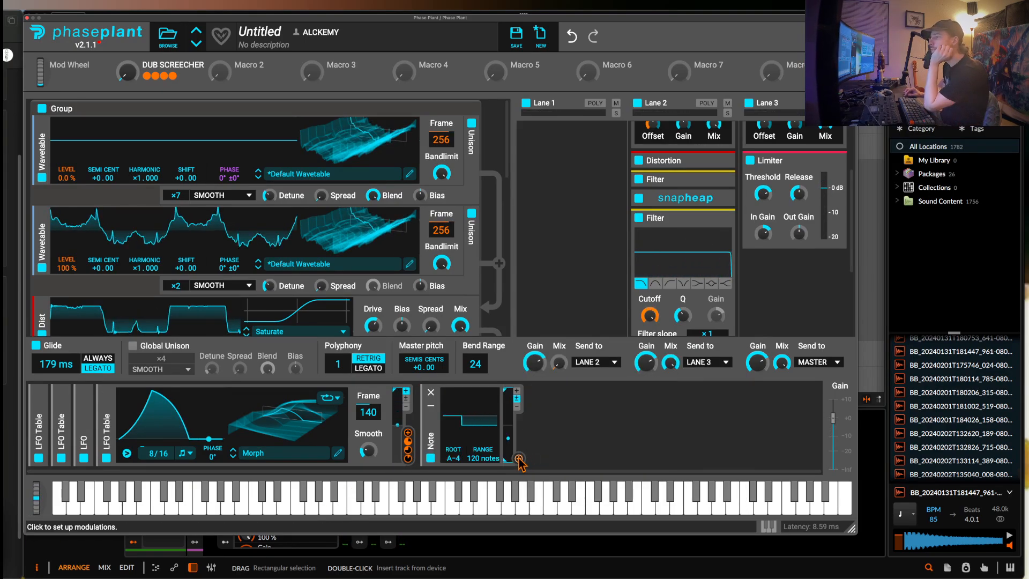
left_click_drag(518, 454, 147, 461)
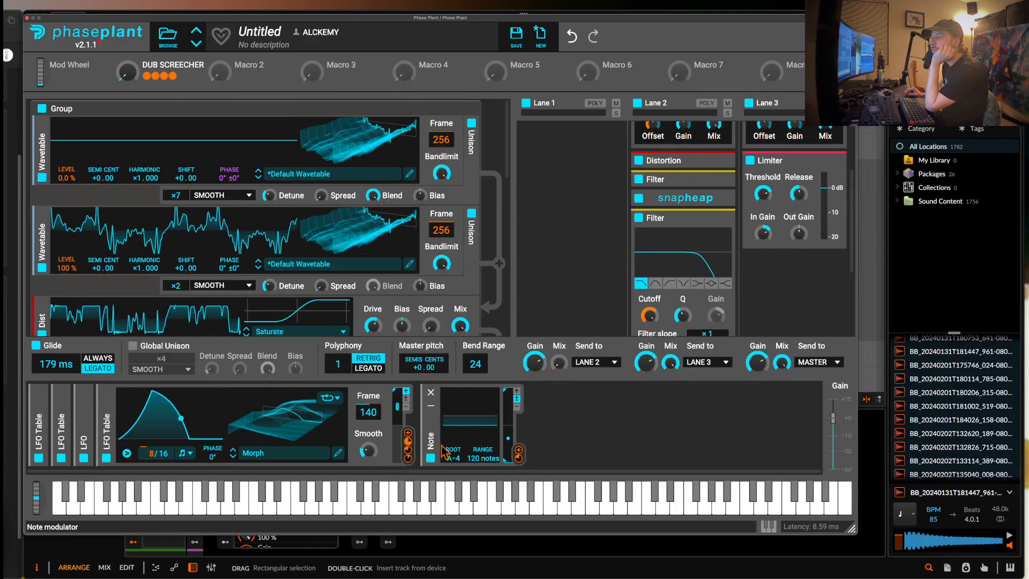
Set the Note modulator's Root to D-1 and Range to 24 notes, and test it with the pitch wheel
right_click(453, 459)
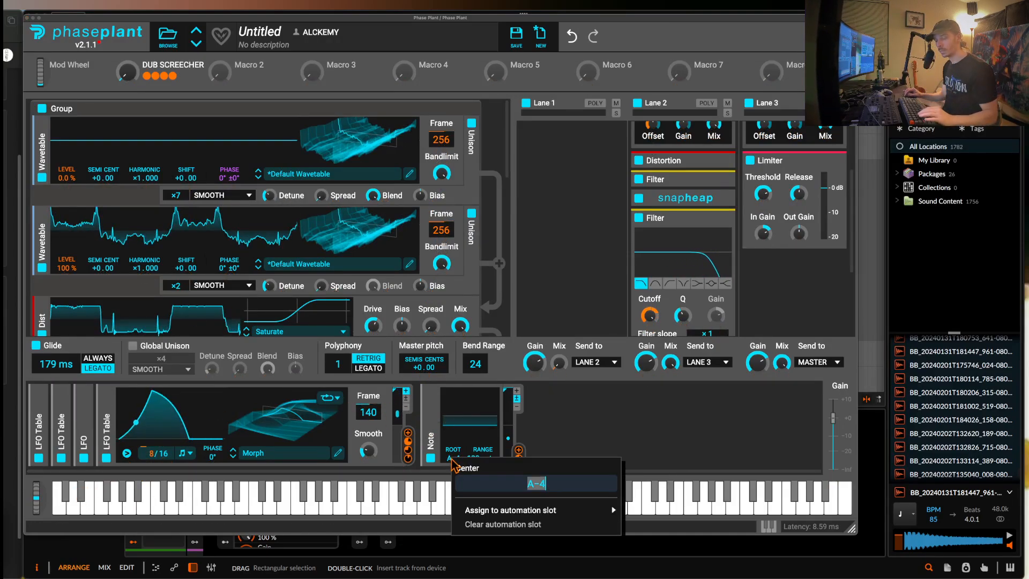
type("D-1")
key("Return")
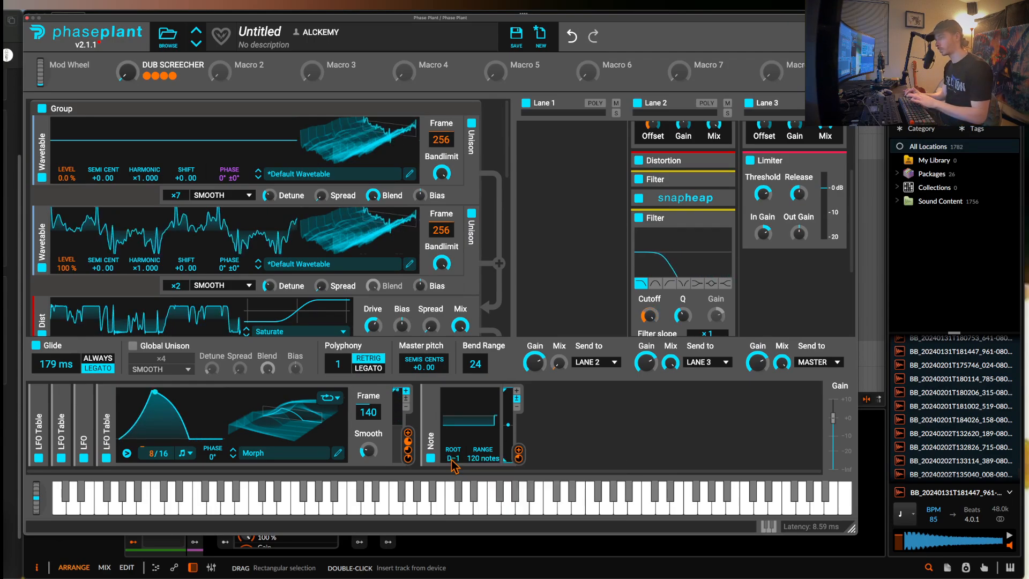
right_click(479, 460)
type("24")
key("Return")
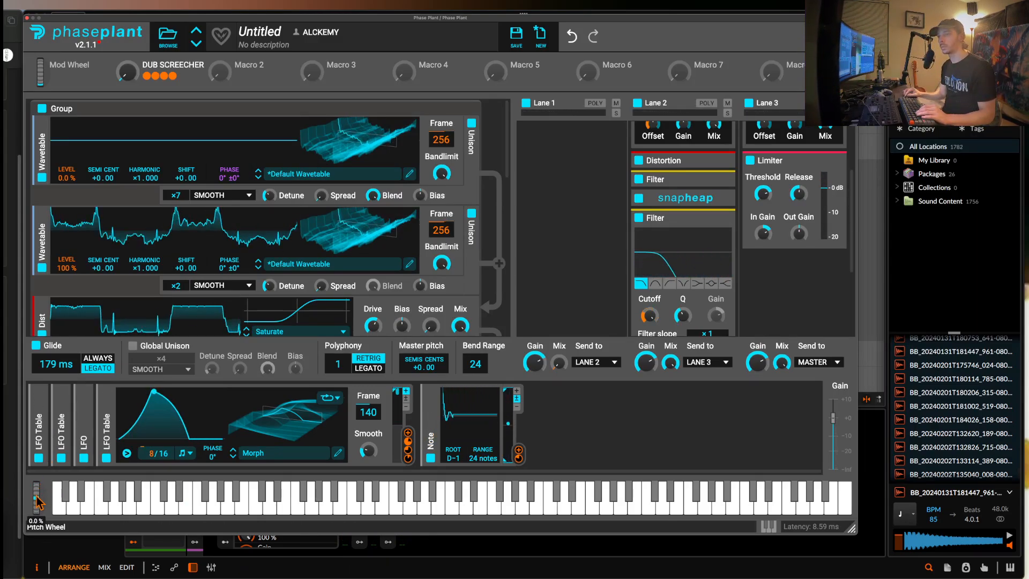
mouse_move(35, 506)
left_mouse_down()
mouse_move(28, 492)
mouse_move(22, 508)
left_mouse_up()
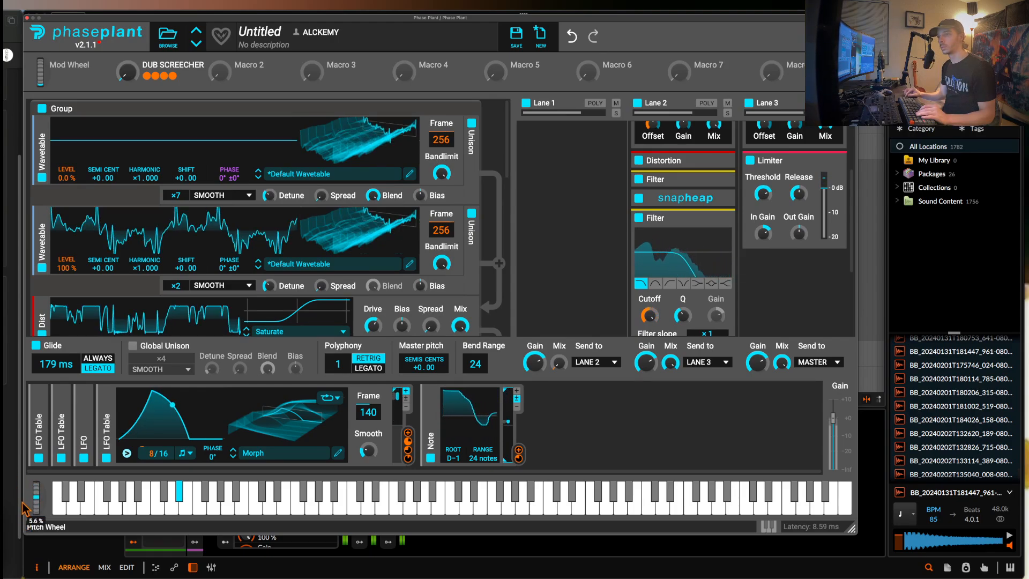
Adjust how strongly the Note modulator influences the LFO Table's rate, and test it with the pitch wheel
mouse_move(147, 466)
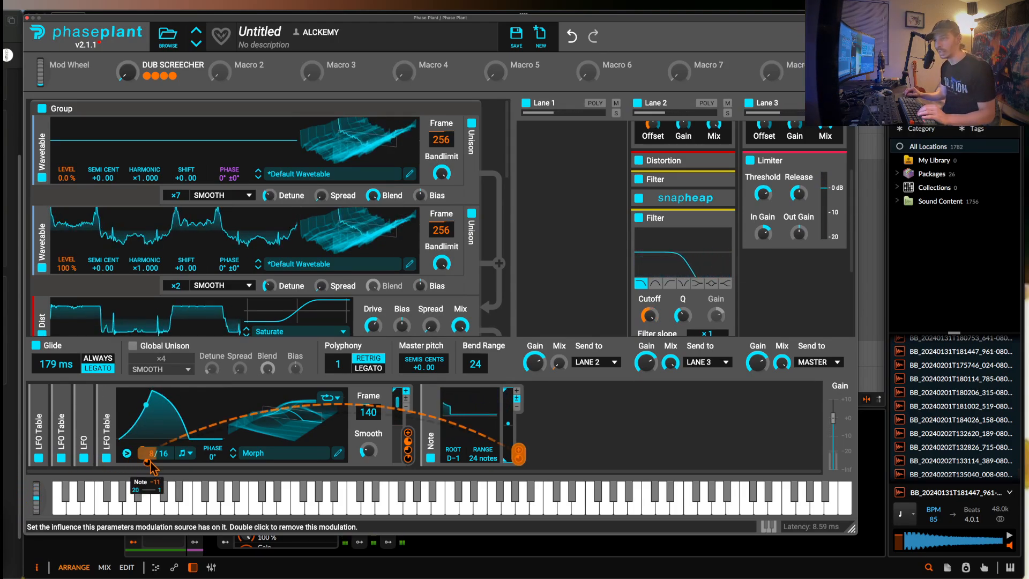
left_click_drag(147, 466, 148, 457)
mouse_move(36, 498)
left_mouse_down()
mouse_move(38, 522)
mouse_move(28, 480)
left_mouse_up()
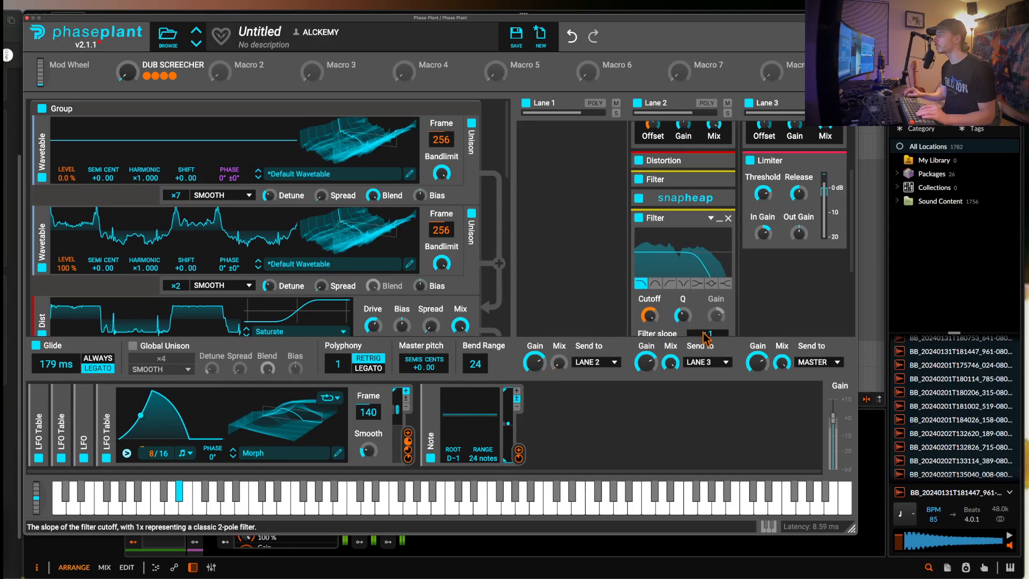
Set the last Lane 2 Filter's slope to ×2, fine-tune its Cutoff, and test the sweep with the pitch wheel
left_click_drag(649, 315, 649, 343)
scroll(683, 241, "down", 1)
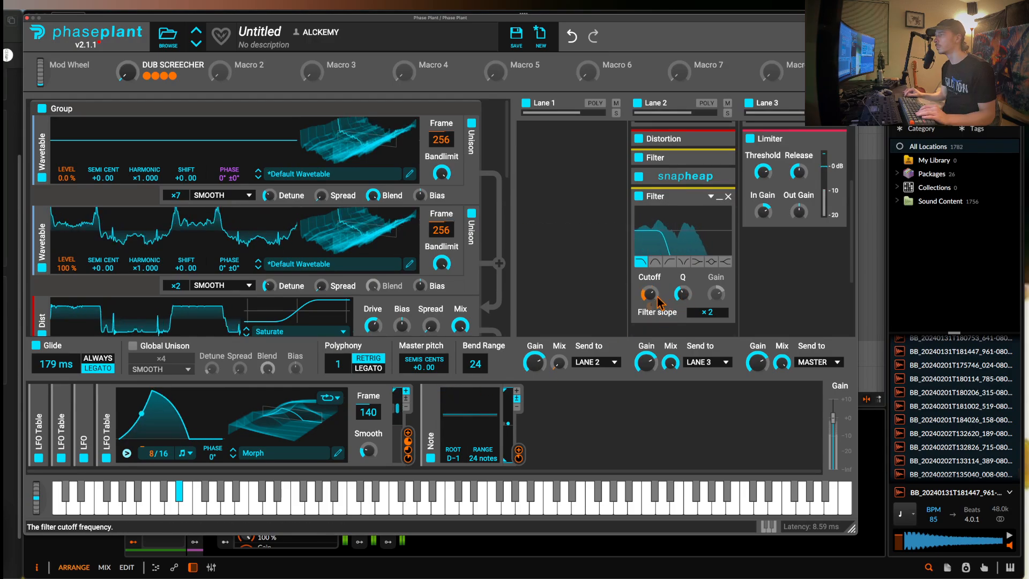
left_click_drag(649, 296, 653, 311)
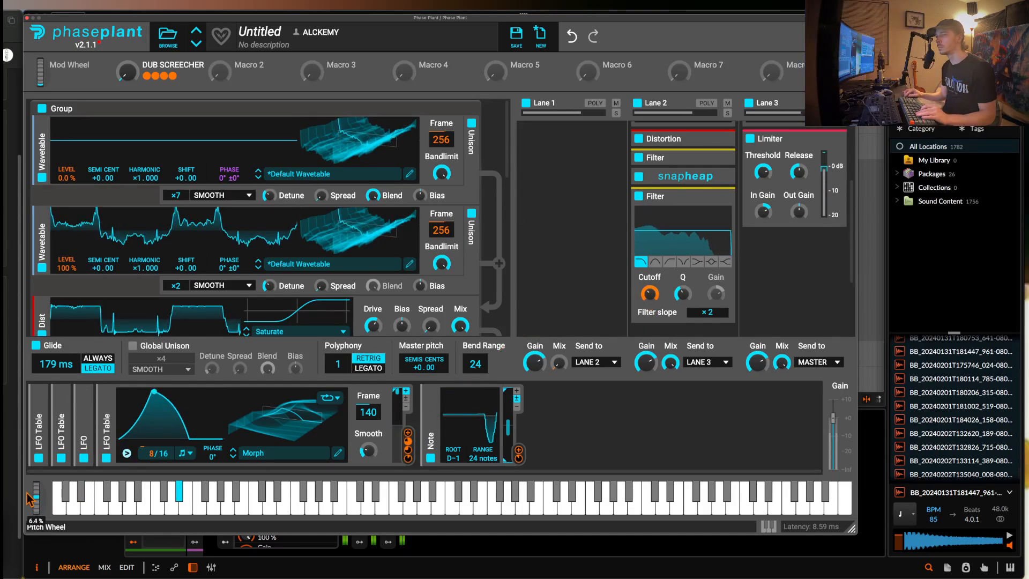
left_click_drag(30, 499, 16, 479)
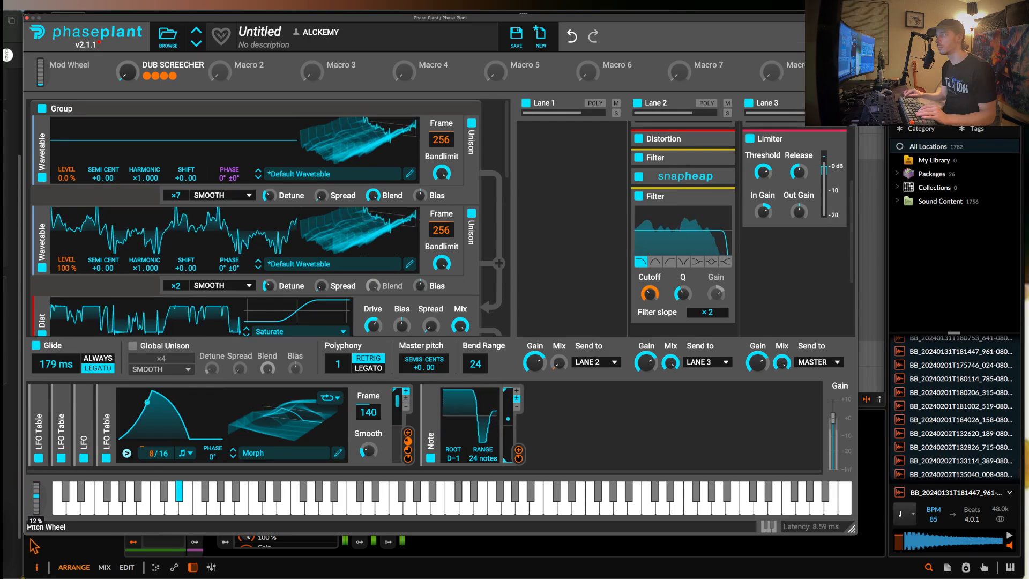
left_click_drag(33, 546, 5, 505)
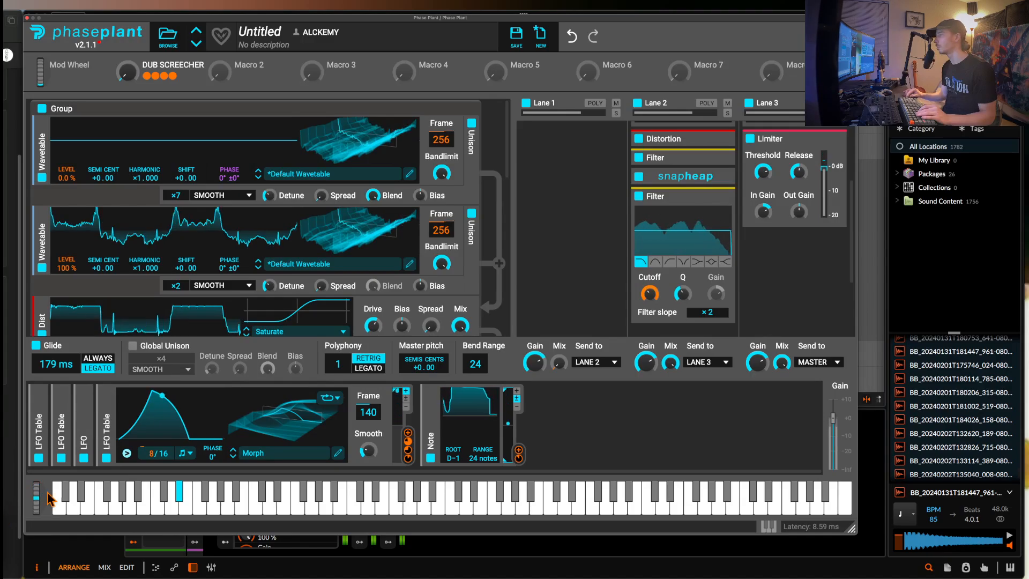
Collapse the last Filter and the Slice EQ in Lane 2
left_click(719, 198)
scroll(719, 176, "up", 3)
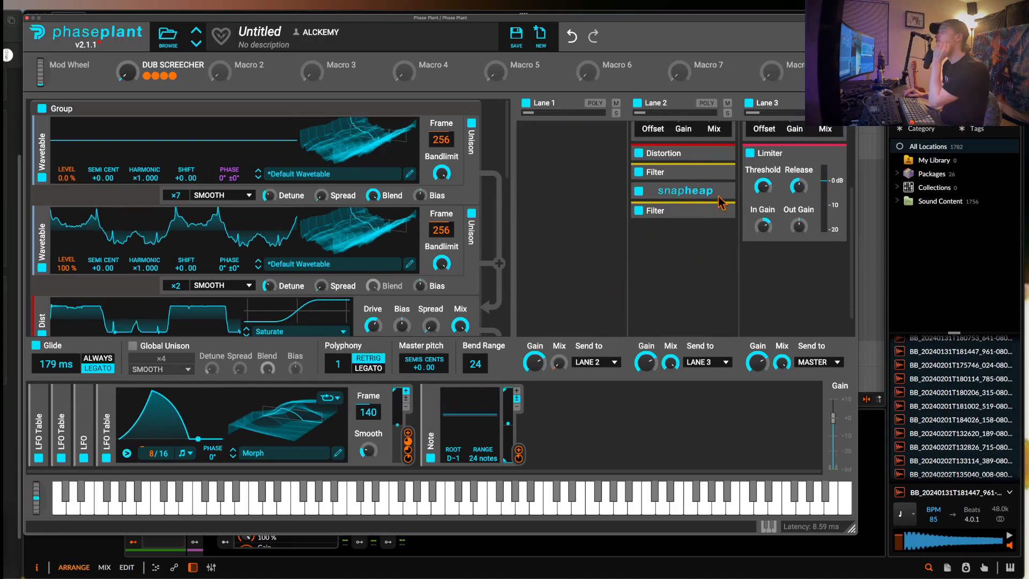
left_click(719, 133)
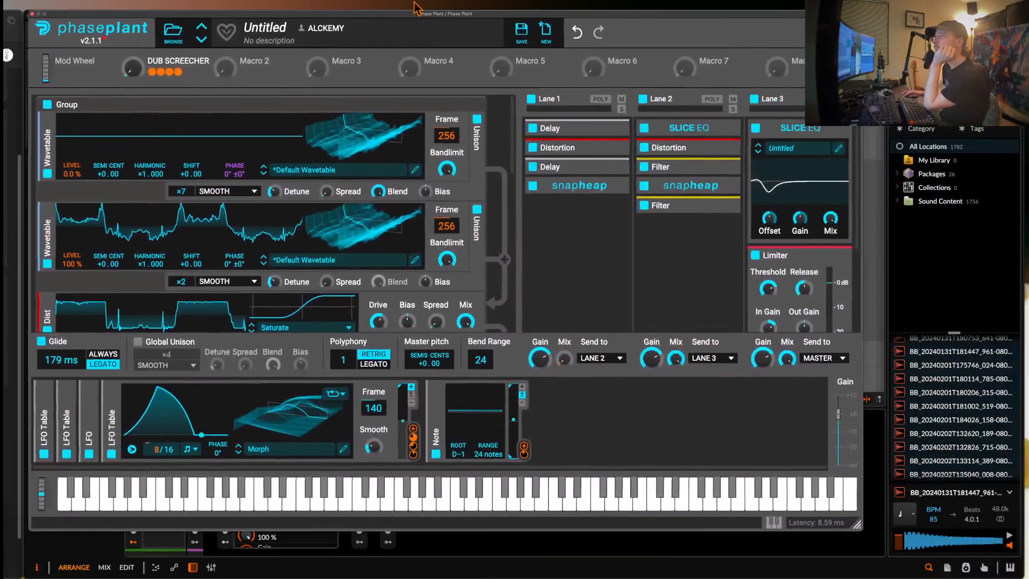
Add a Multipass after the last Filter in Lane 2, and reduce it to two bands split at 250 Hz
left_click(702, 219)
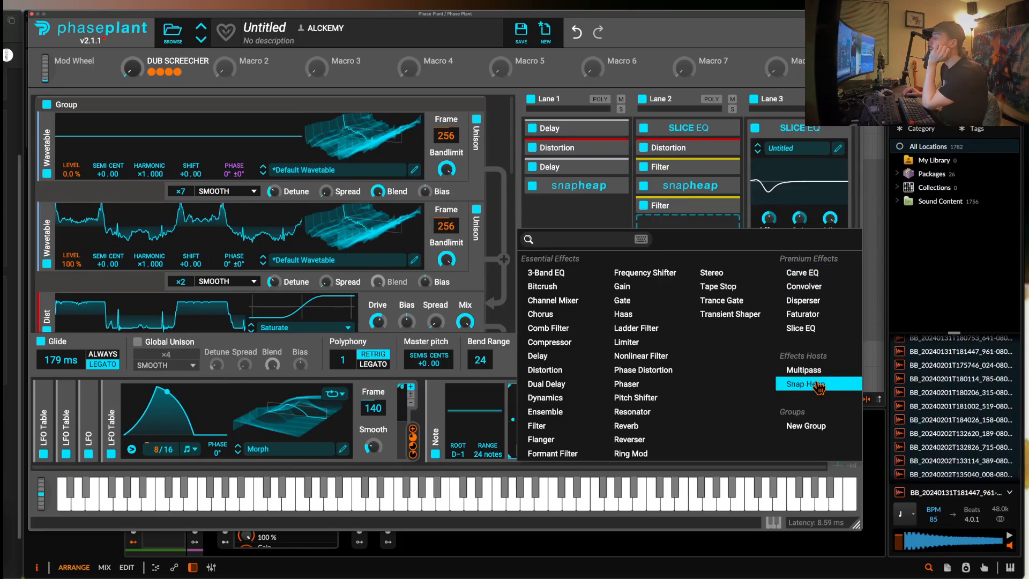
left_click(806, 370)
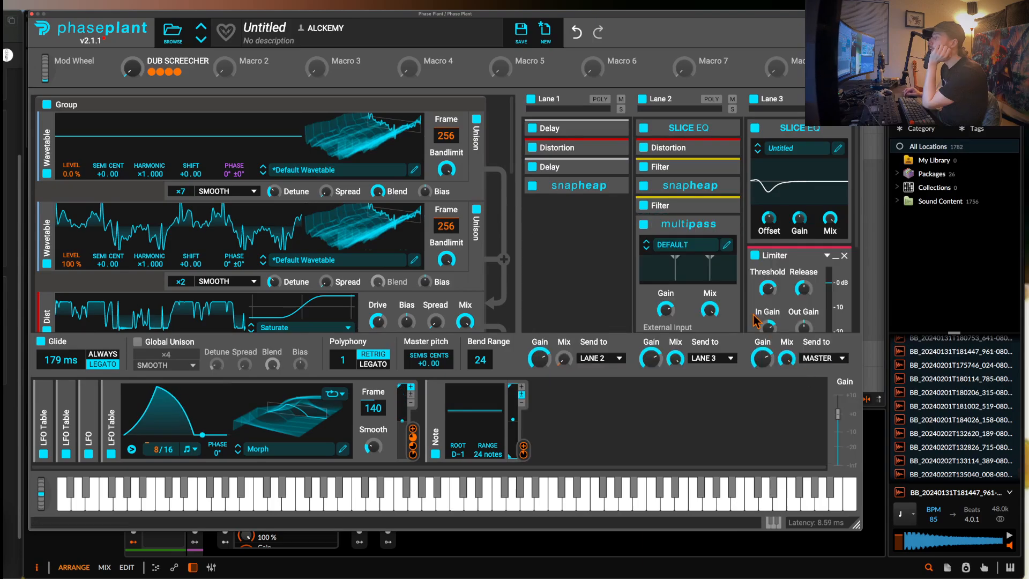
left_click(729, 249)
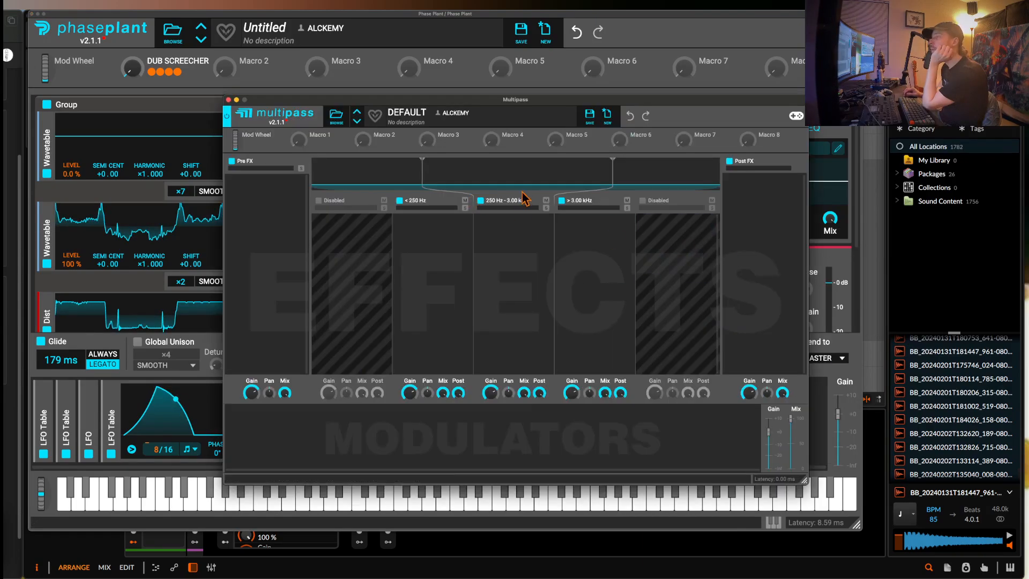
left_click(562, 200)
Add a Reverb to the Multipass's upper band with minimal Decay and Size, high Dampen and Early, and Mix at about 3.4%
left_click(526, 227)
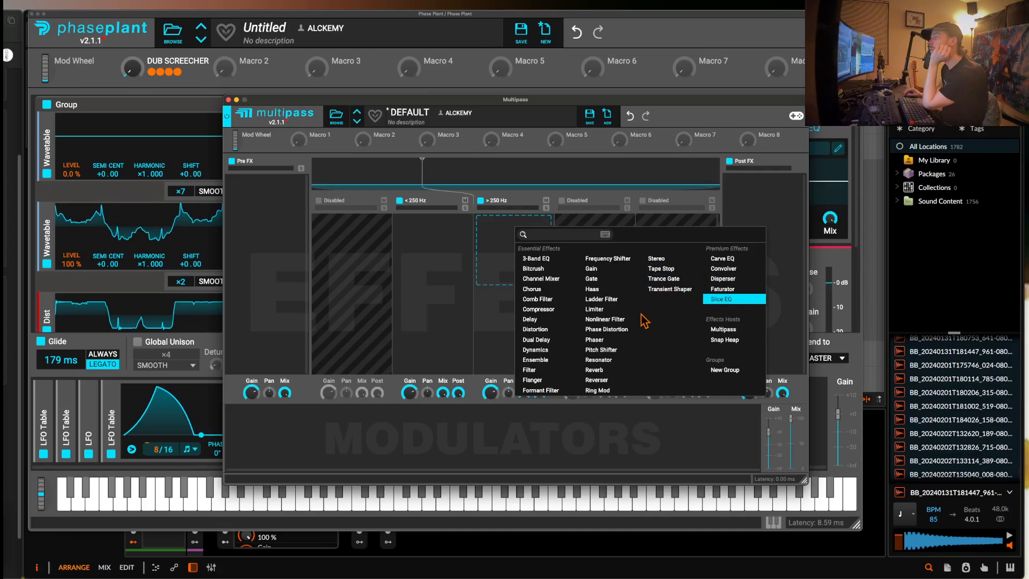
left_click(620, 372)
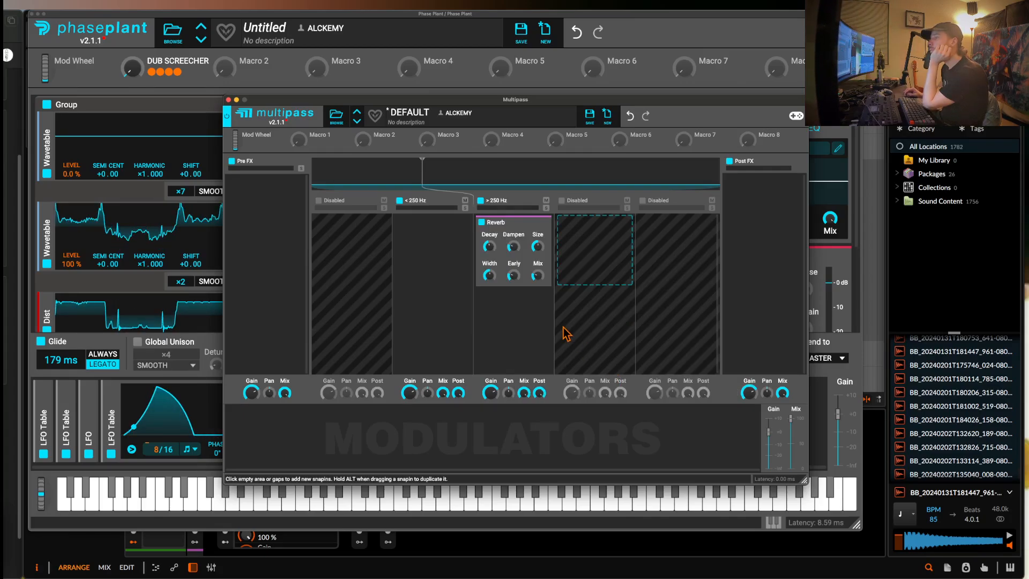
left_click_drag(490, 247, 515, 276)
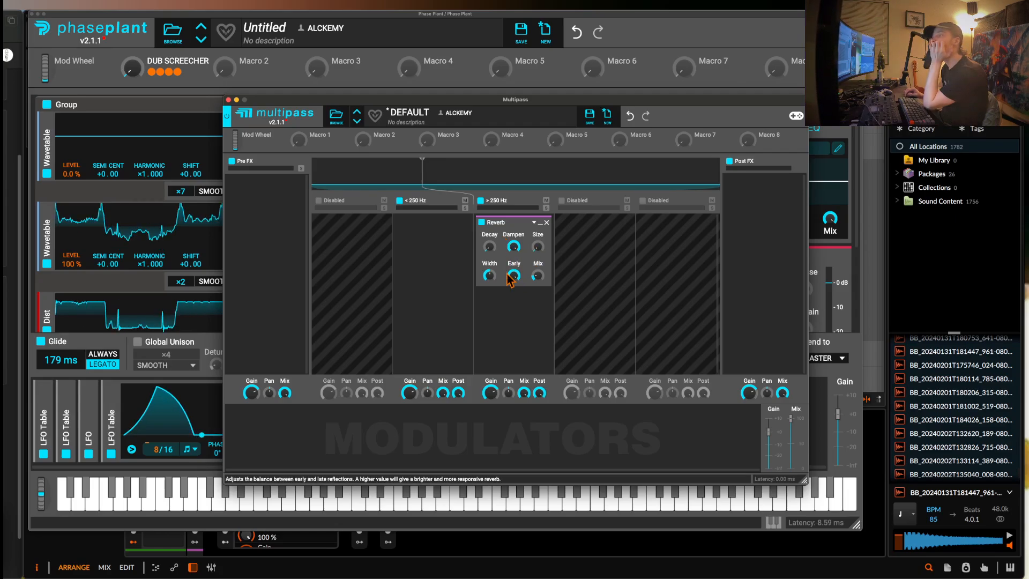
left_click_drag(537, 276, 537, 275)
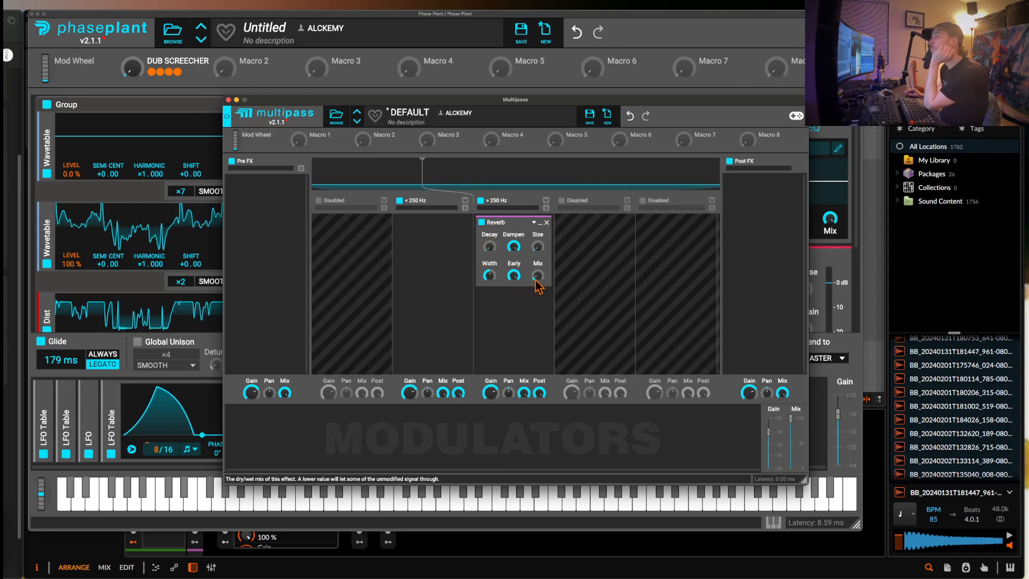
left_click_drag(537, 275, 537, 278)
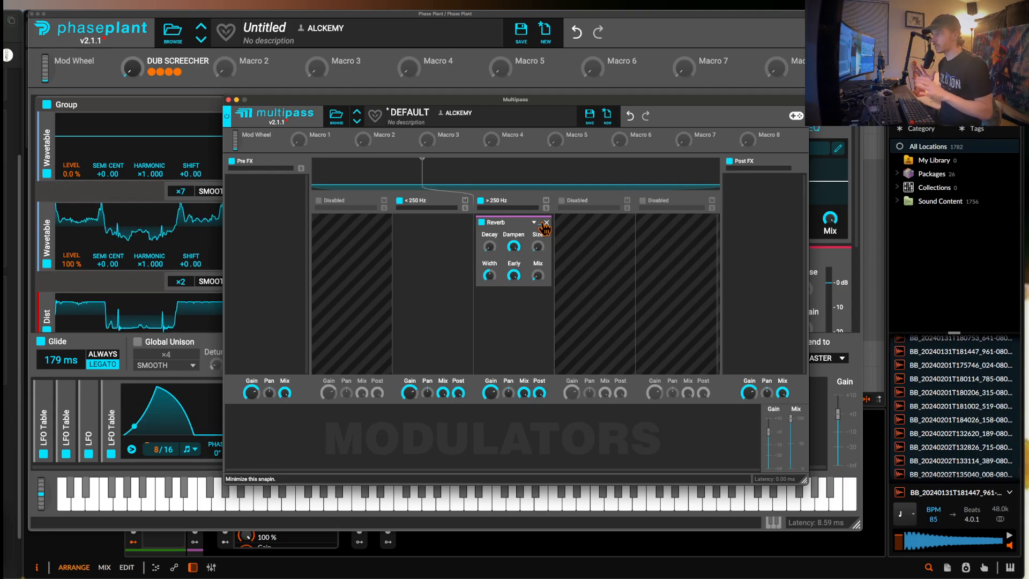
mouse_move(489, 246)
left_click_drag(494, 245, 494, 242)
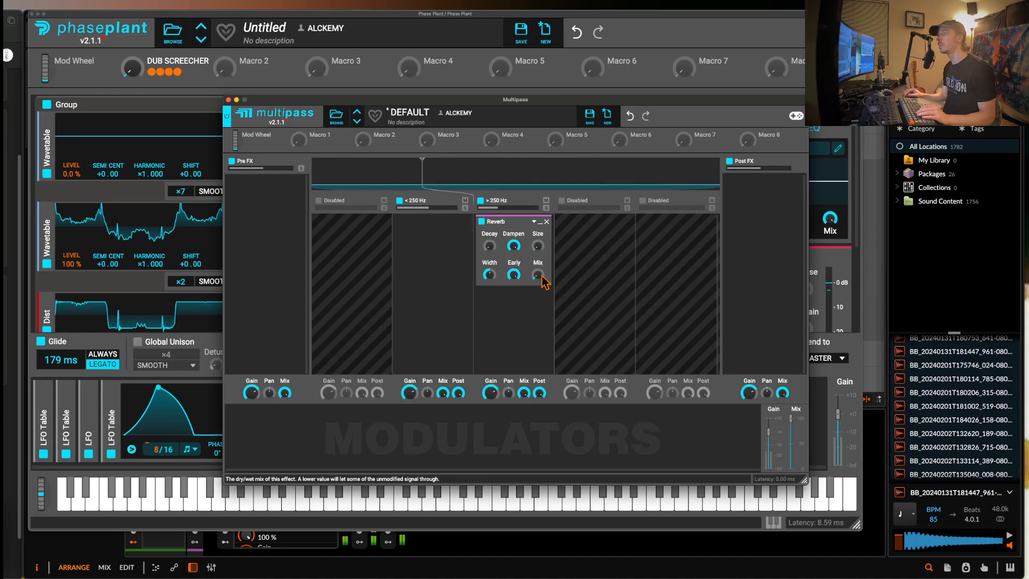
left_click_drag(538, 275, 538, 272)
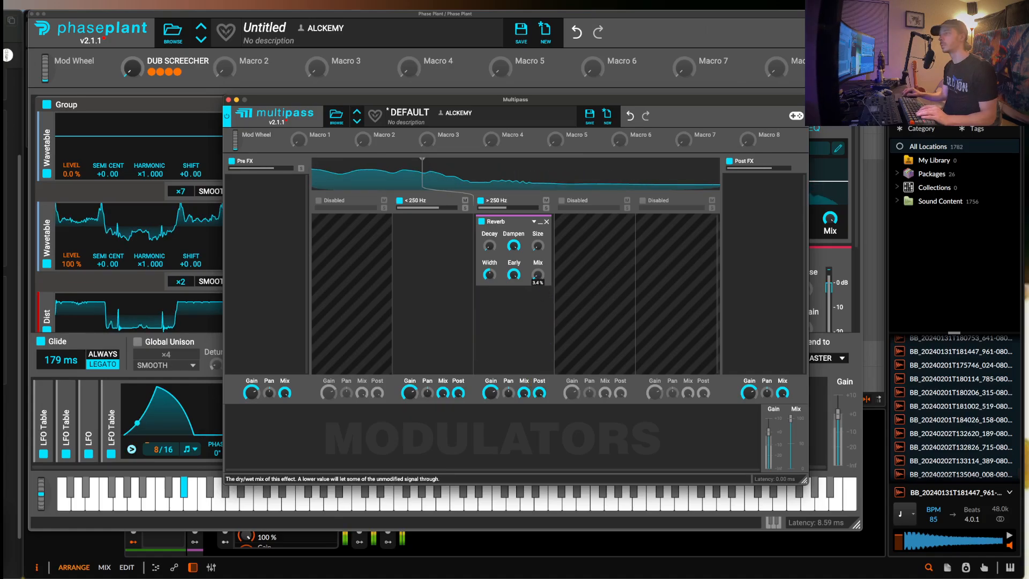
Test the patch with the pitch wheel, and lower the Multipass crossover to 115 Hz
left_click(228, 100)
left_click_drag(43, 507, 4, 540)
left_click_drag(41, 486, 41, 492)
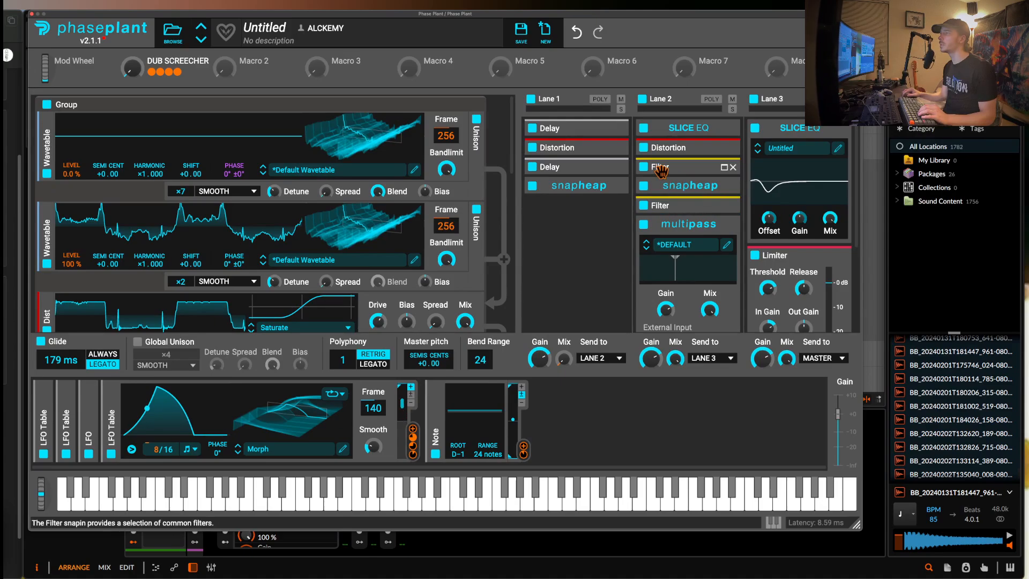
left_click(688, 224)
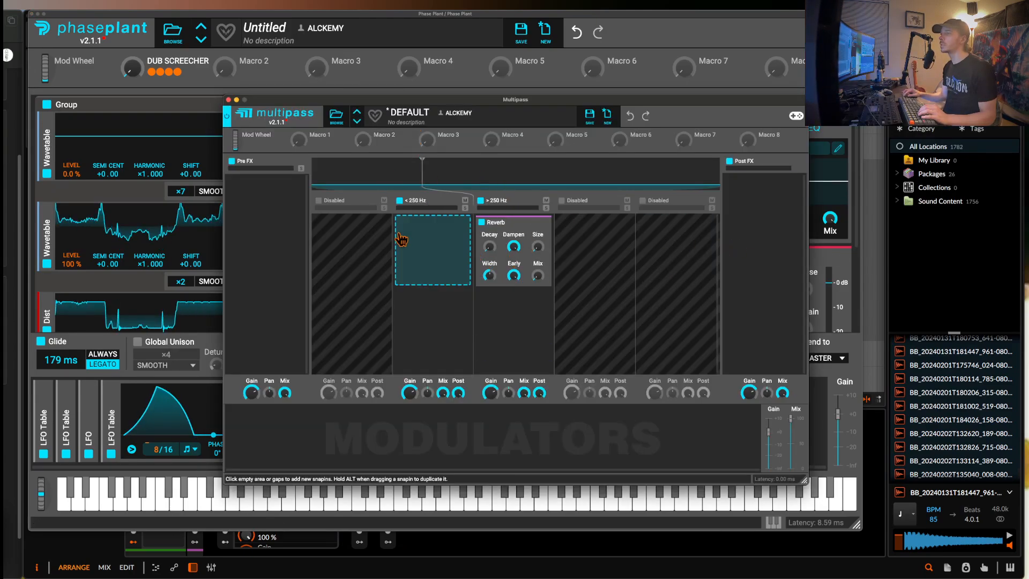
left_click_drag(426, 170, 367, 165)
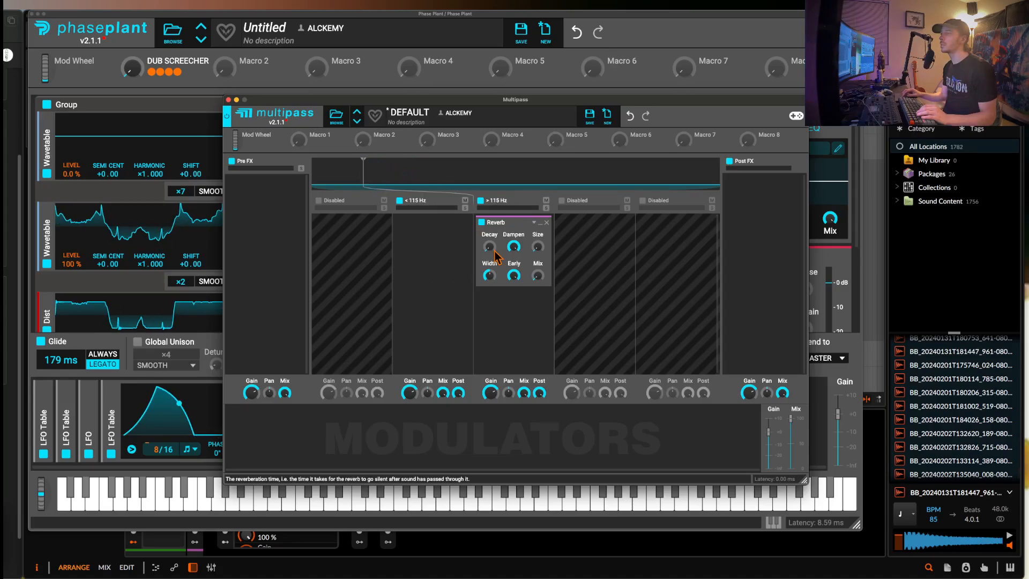
Add a Chorus before the Reverb in the upper band with 3 taps and Mix at about 39%, and collapse it
left_click(524, 303)
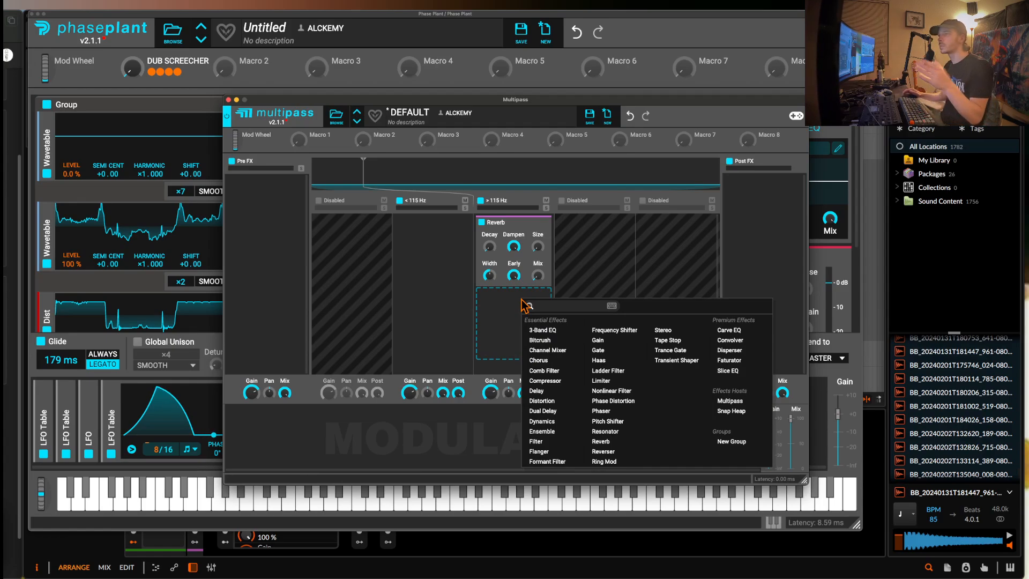
left_click(539, 360)
left_click_drag(524, 311, 514, 286)
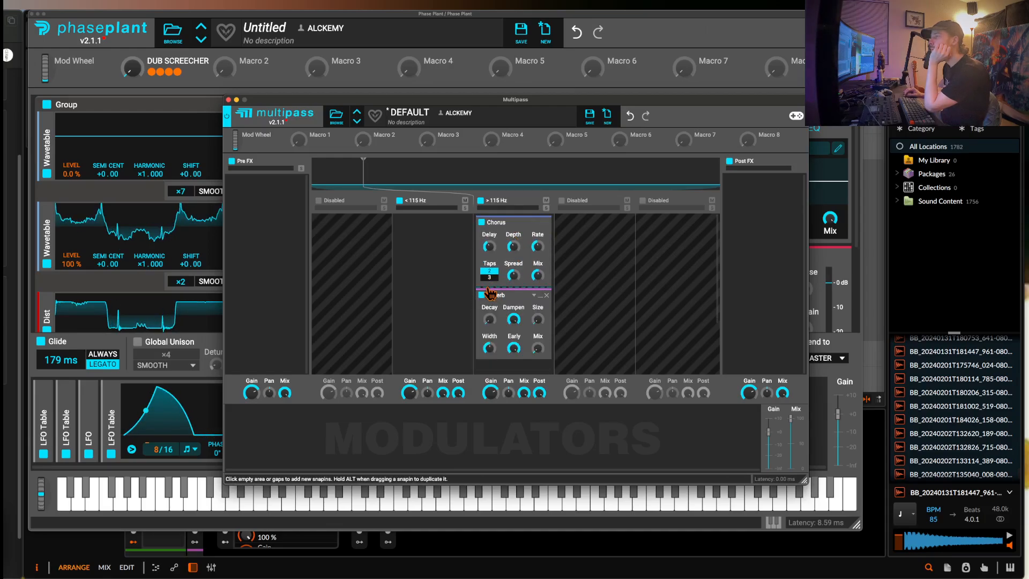
left_click_drag(537, 275, 538, 282)
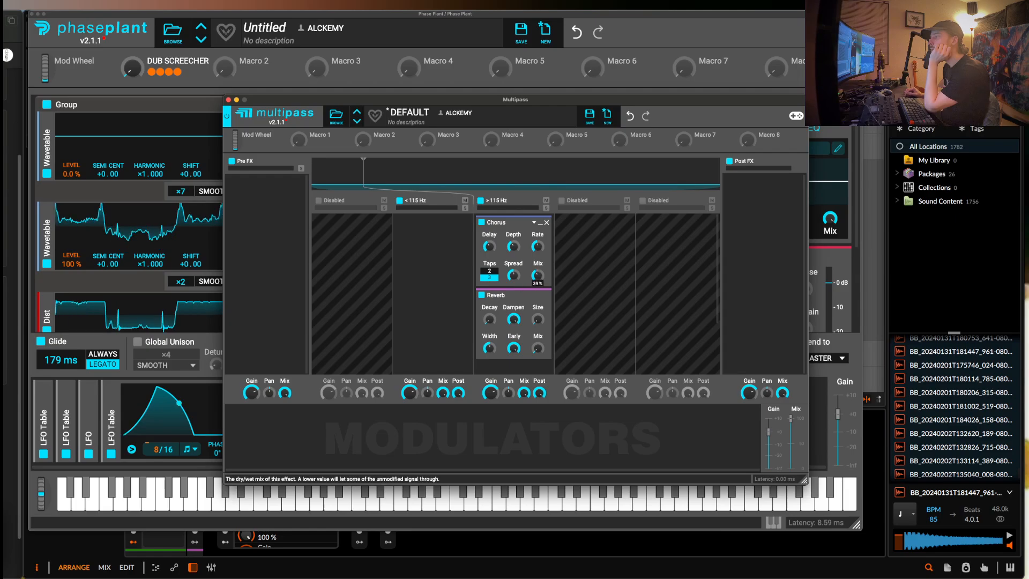
left_click(540, 223)
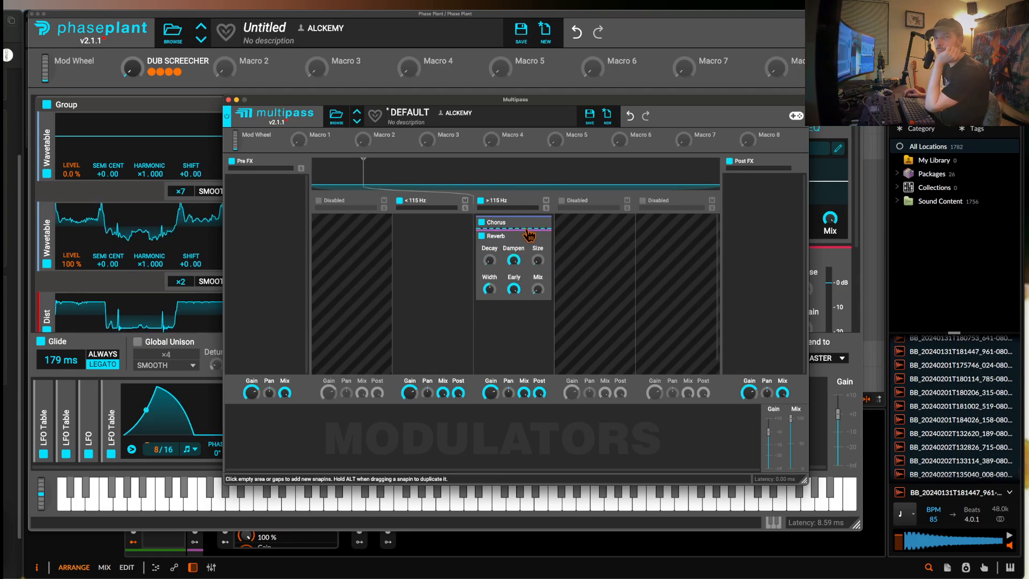
Insert a Phaser between the Chorus and the Reverb, and lower its Mix to around halfway
left_click(529, 234)
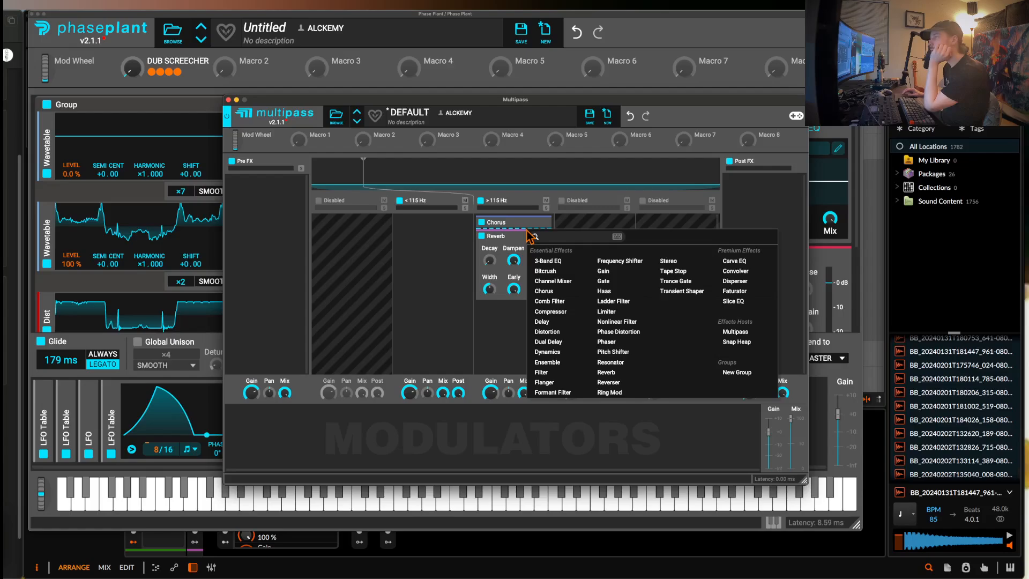
left_click(611, 341)
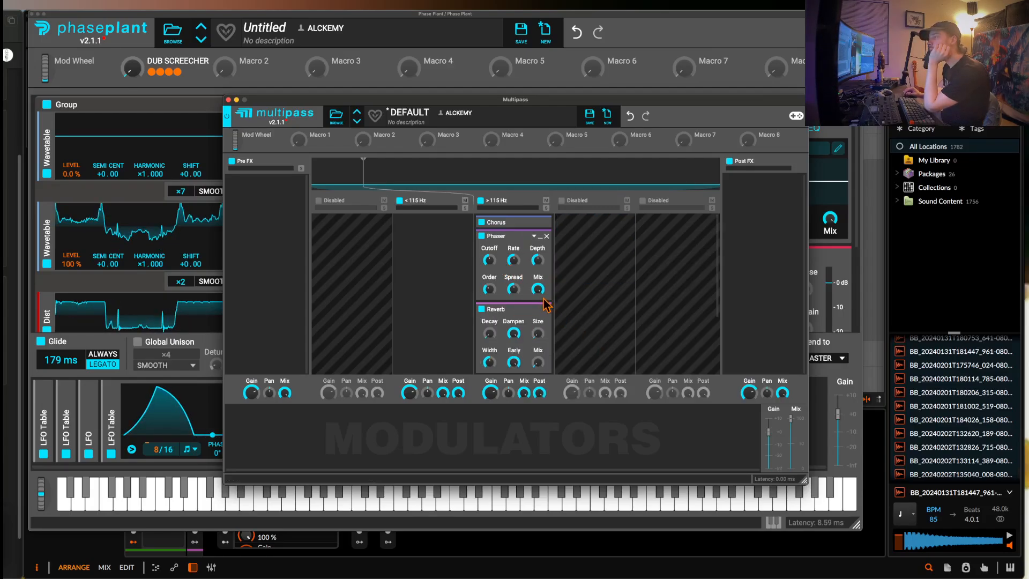
left_click_drag(538, 289, 538, 294)
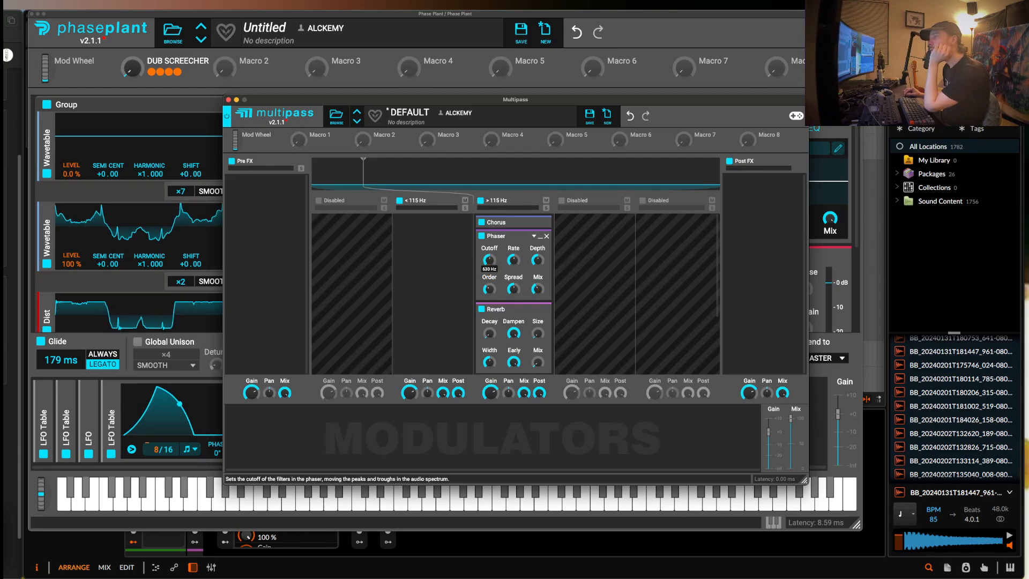
Assign the Multipass's Macro 1 to modulate the Phaser's Cutoff, adjust that Cutoff, and close the Multipass editor
left_click_drag(405, 99, 519, 99)
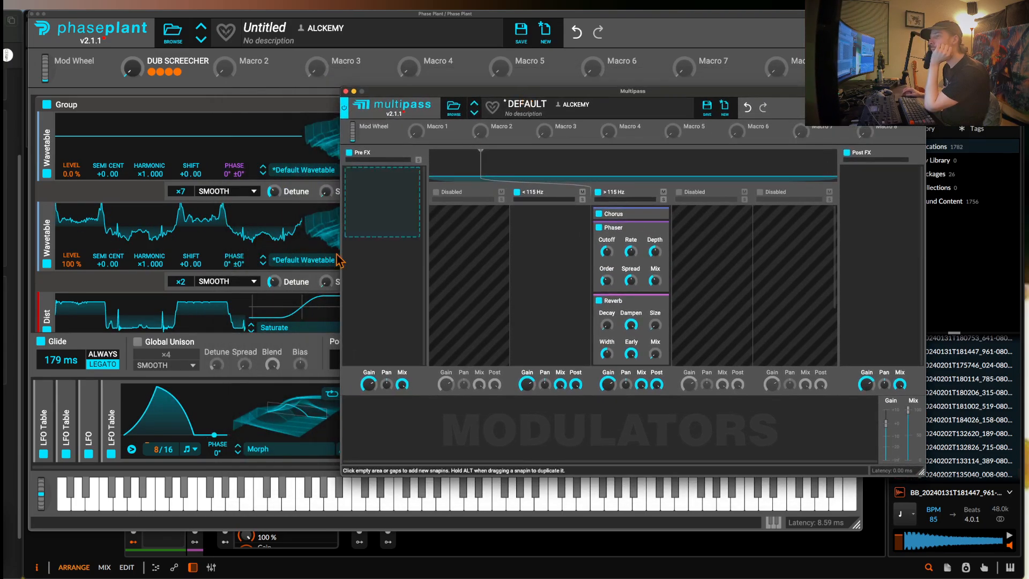
left_click(655, 155)
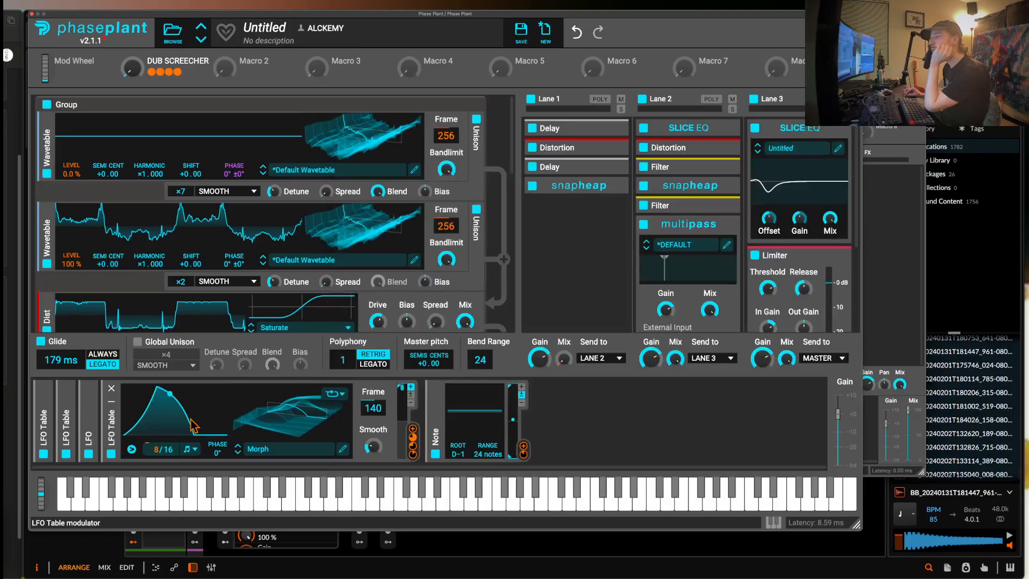
left_click(727, 245)
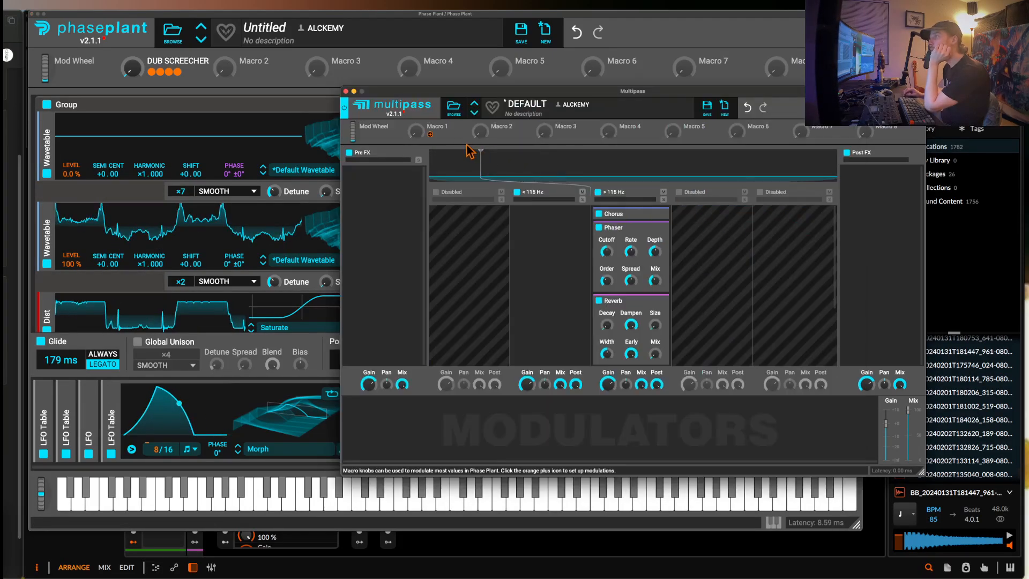
left_click(430, 134)
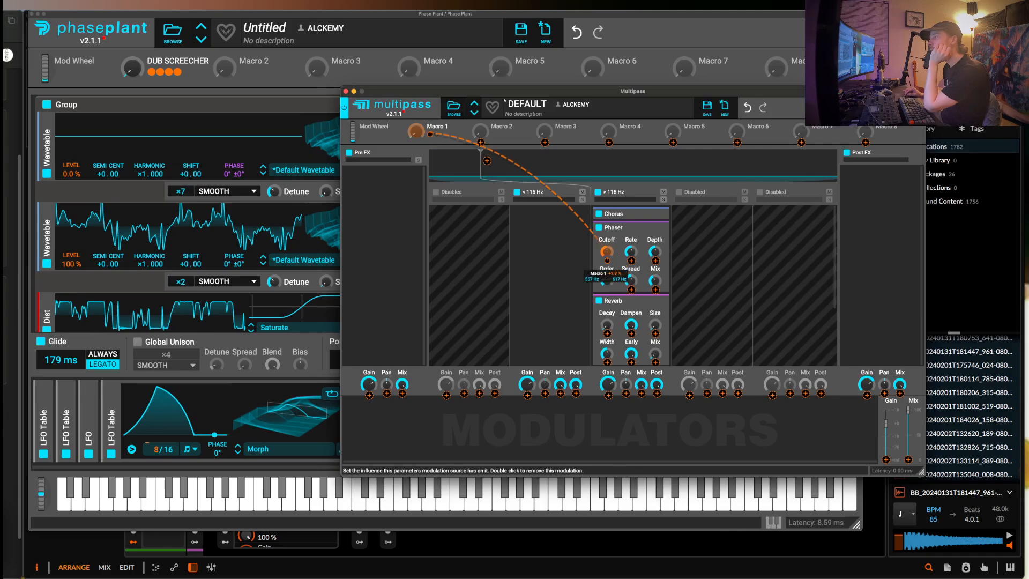
mouse_move(606, 252)
left_mouse_down()
mouse_move(606, 242)
mouse_move(606, 256)
left_mouse_up()
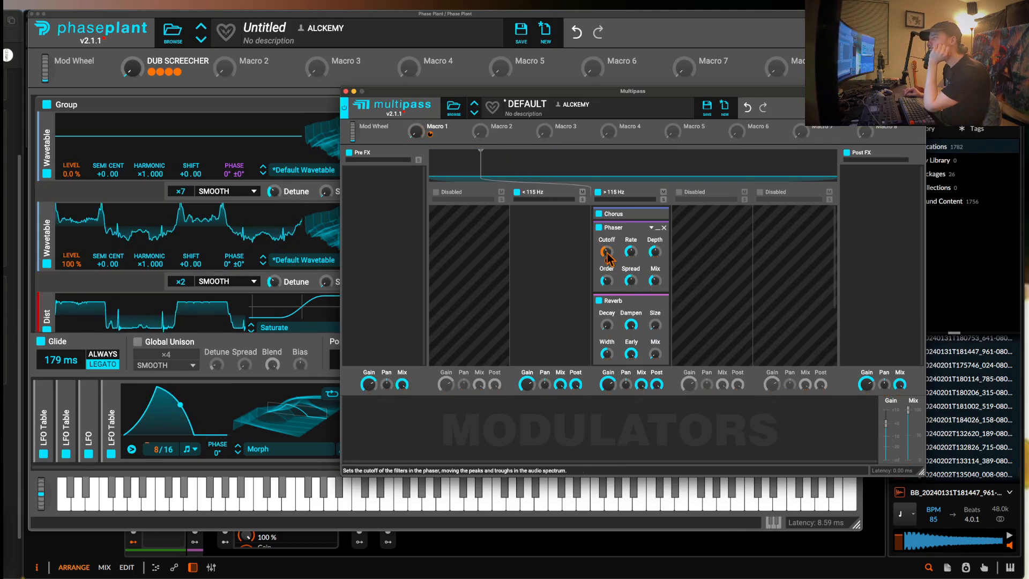
mouse_move(608, 266)
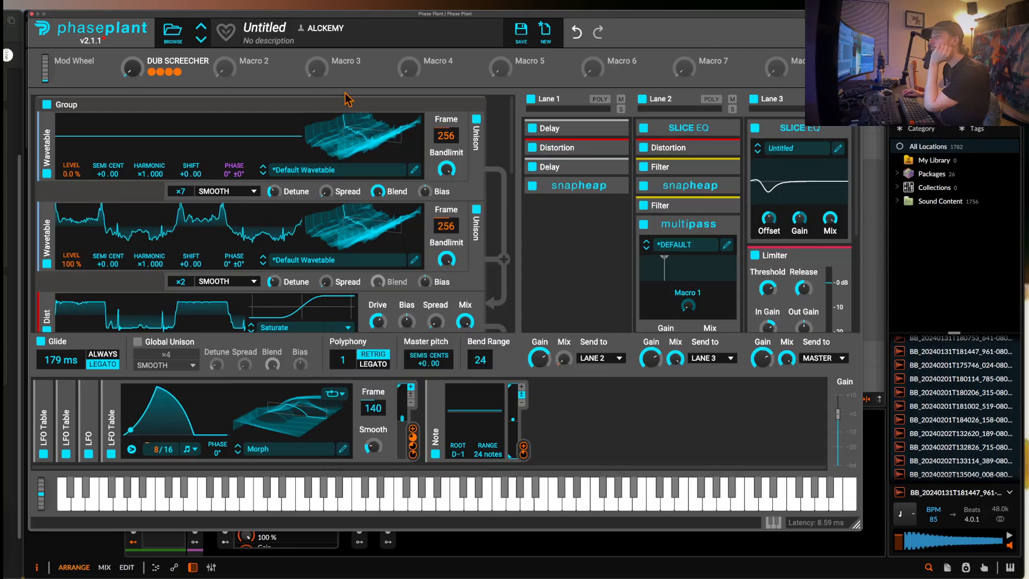
Assign the 8/16 LFO Table to modulate the Multipass's Macro 1, and test the patch with the pitch wheel
left_click(371, 111)
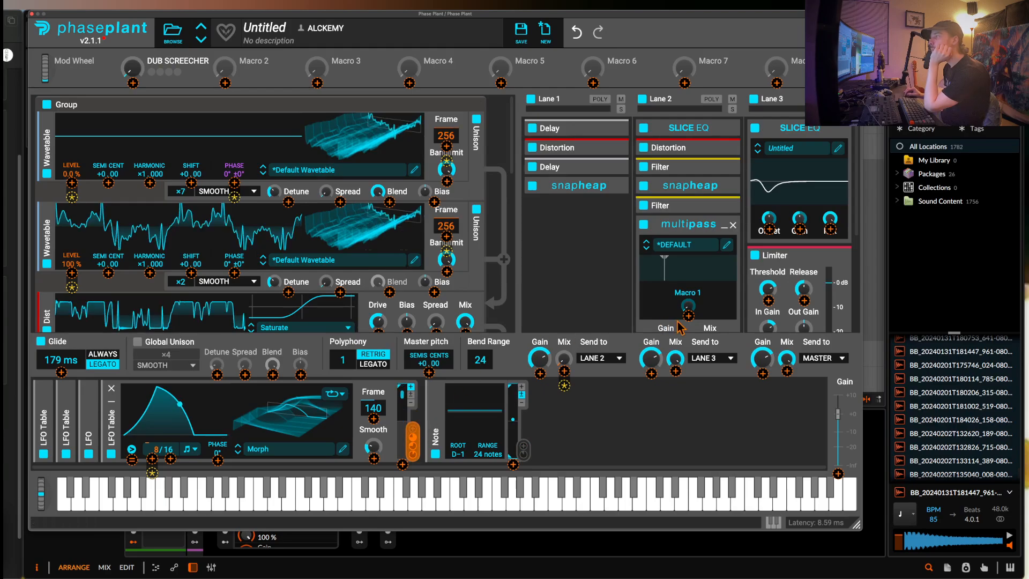
left_click_drag(416, 434, 667, 302)
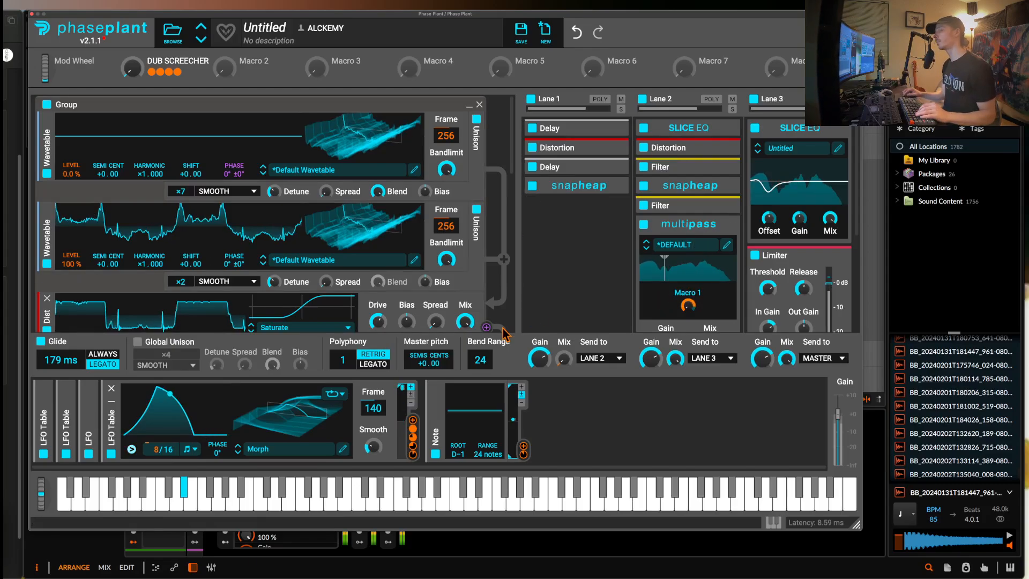
mouse_move(40, 499)
left_mouse_down()
mouse_move(11, 519)
mouse_move(1, 578)
left_mouse_up()
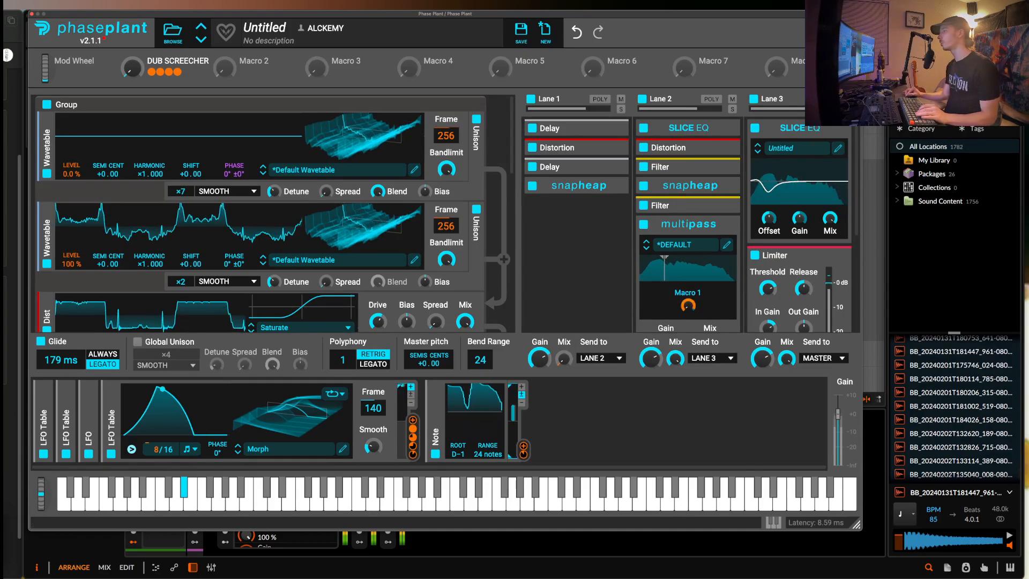
Collapse the Phaser and fine-tune the Reverb's Mix inside the Multipass, and test the patch with the pitch wheel
left_click(727, 247)
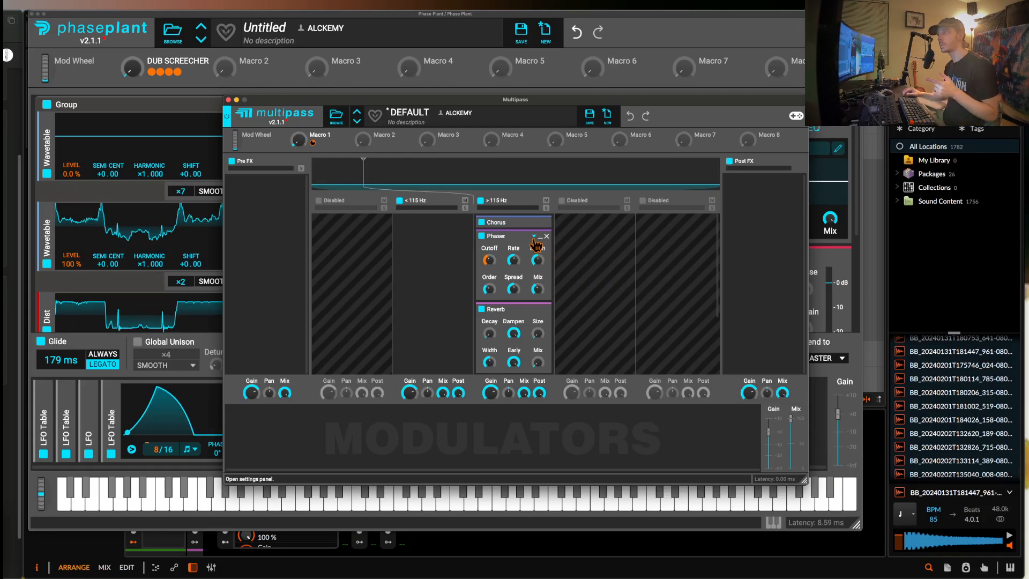
left_click(540, 239)
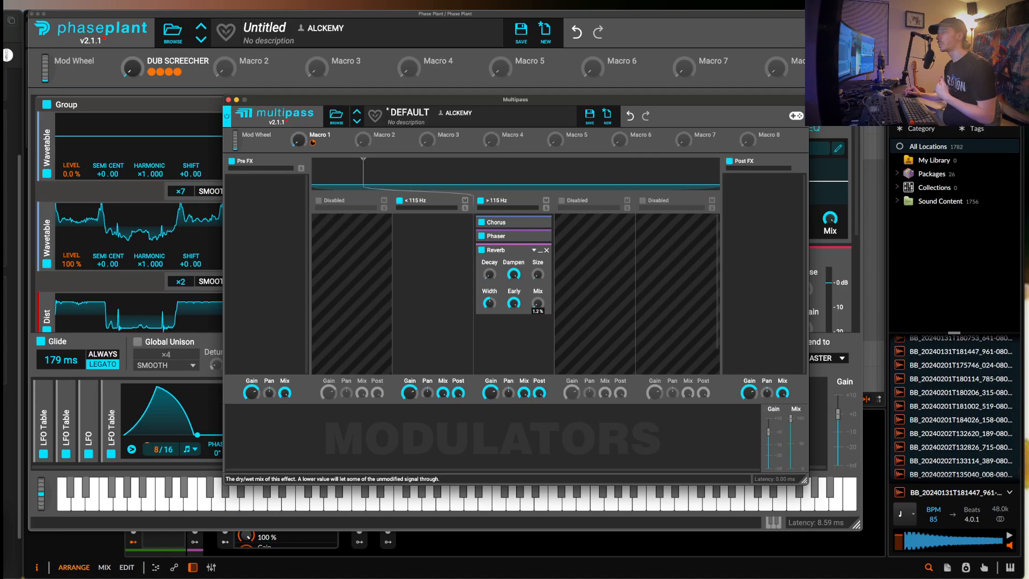
left_click_drag(537, 304, 538, 303)
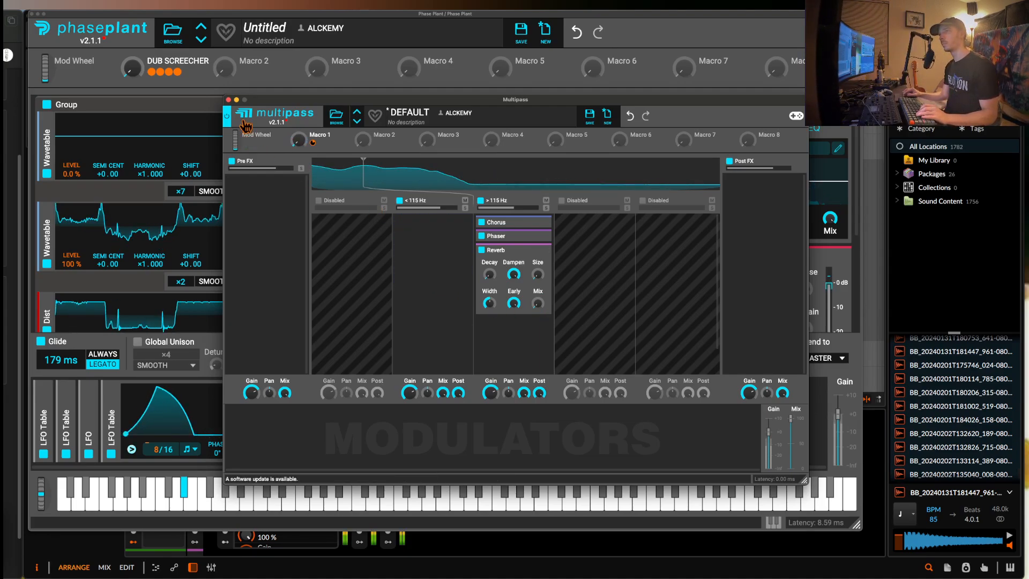
left_click(109, 412)
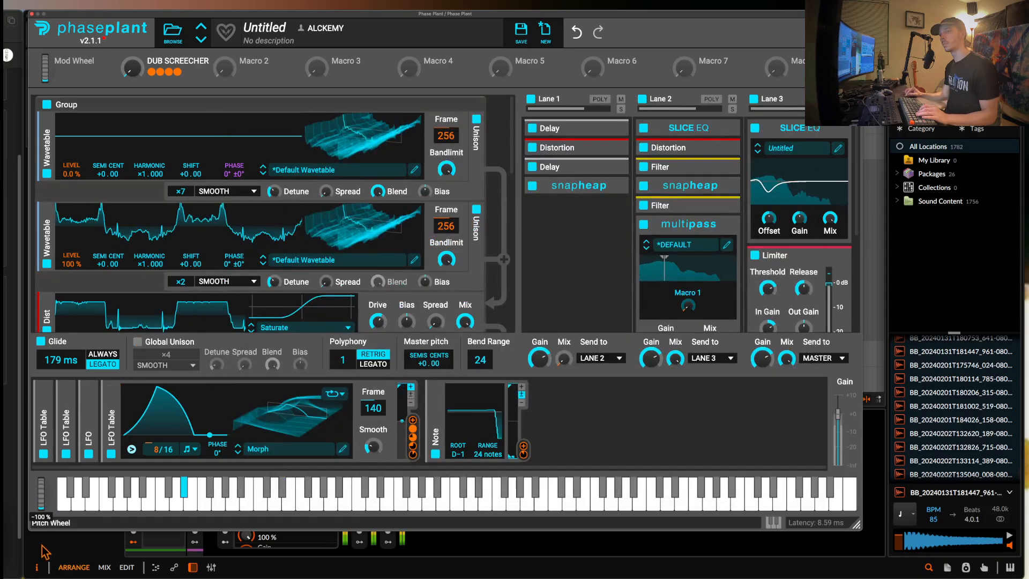
left_click_drag(43, 551, 5, 483)
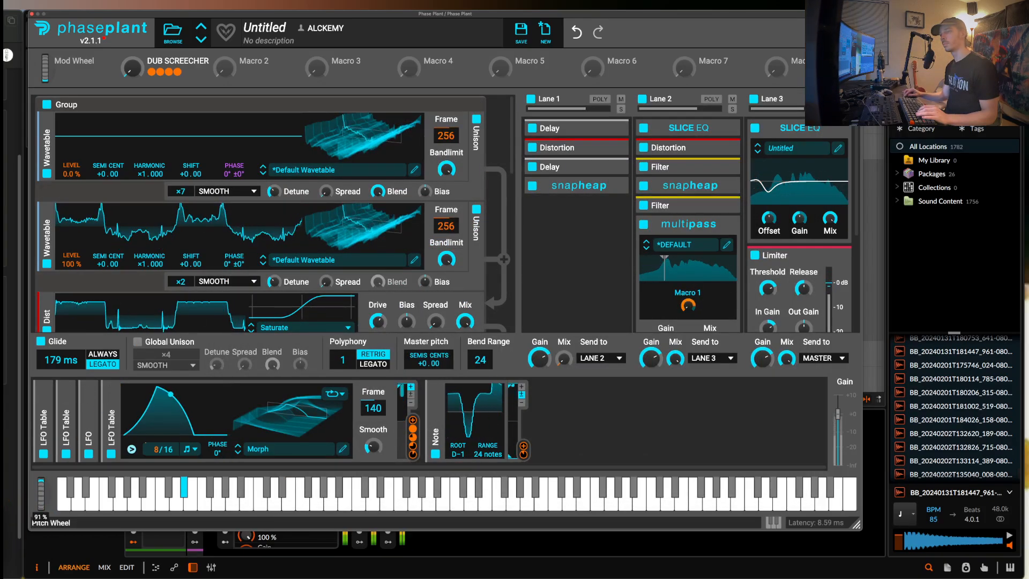
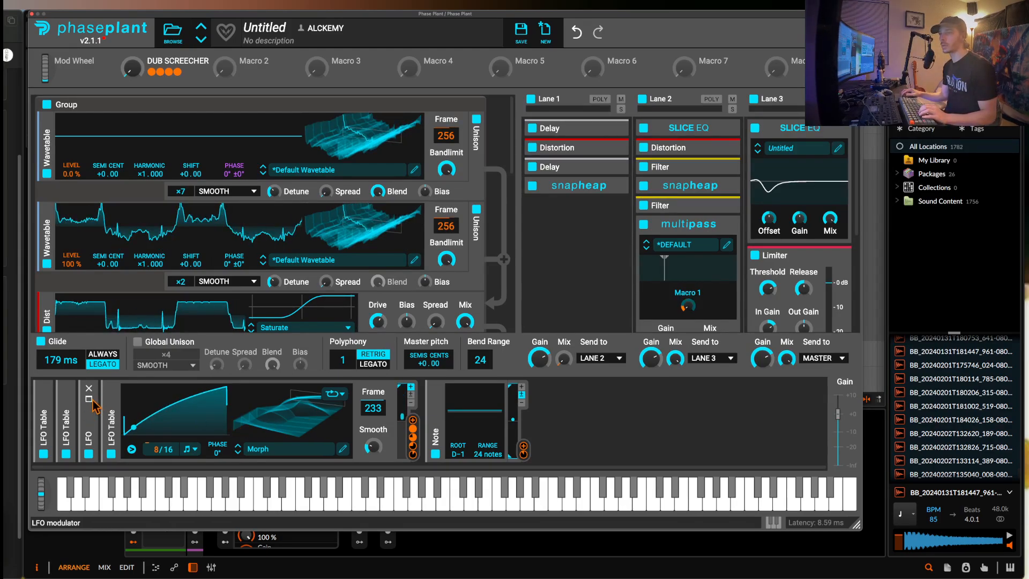
Examine the LFO and LFO Table modulators alongside the DUB SCREECHER macro's targets, collapsing the last LFO Table and the Note modulator
left_click(89, 399)
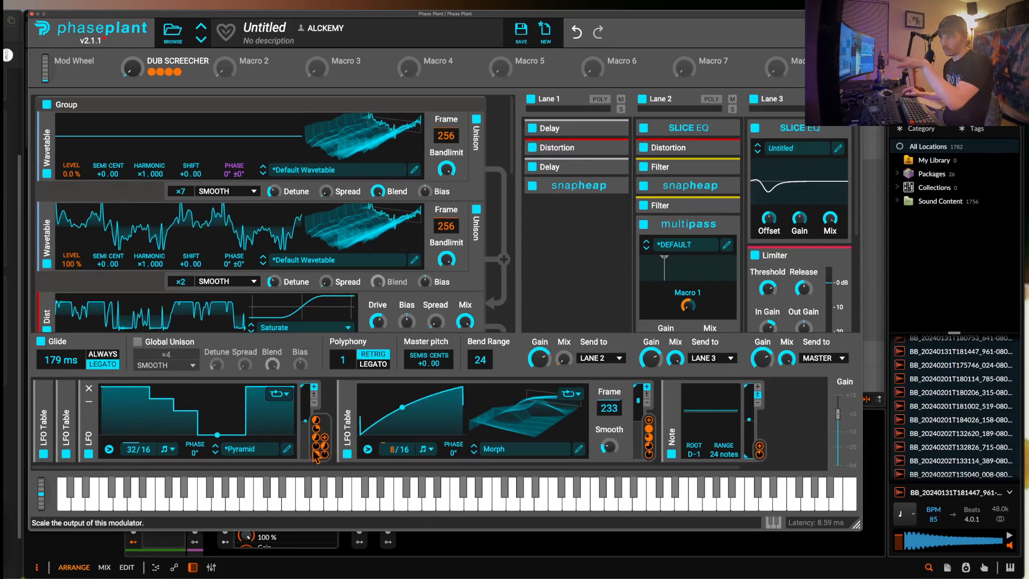
left_click(347, 401)
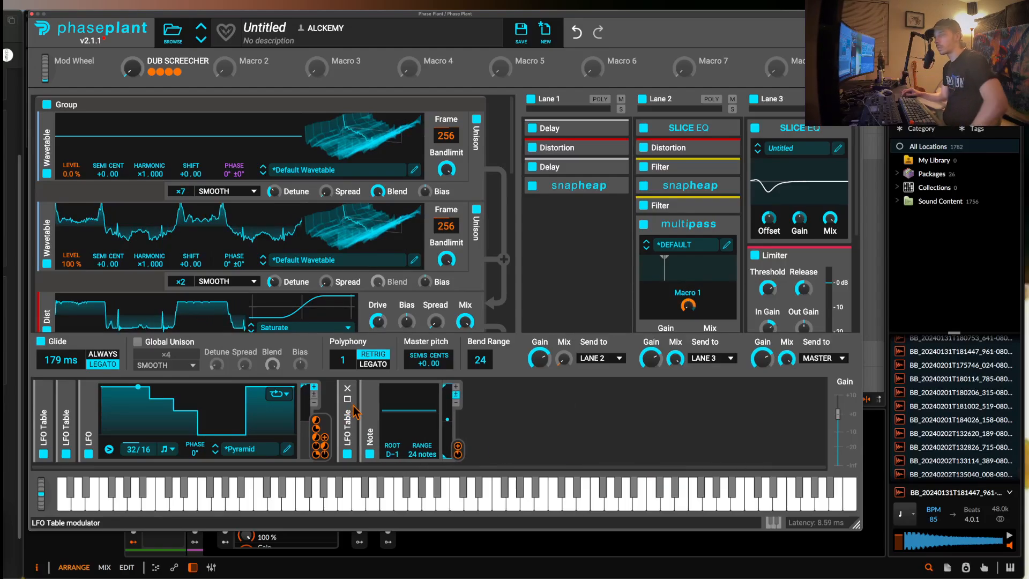
left_click(369, 399)
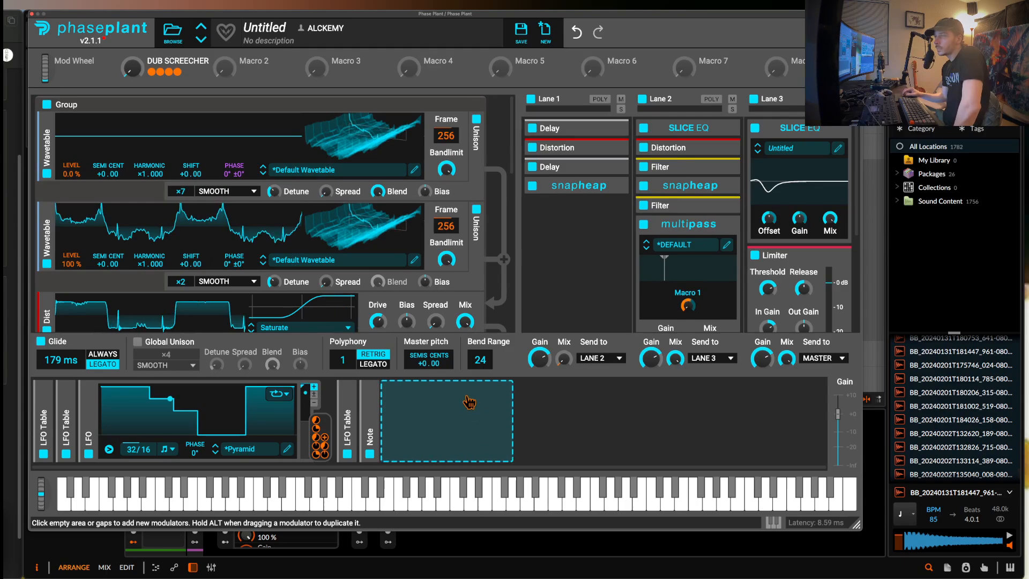
mouse_move(177, 75)
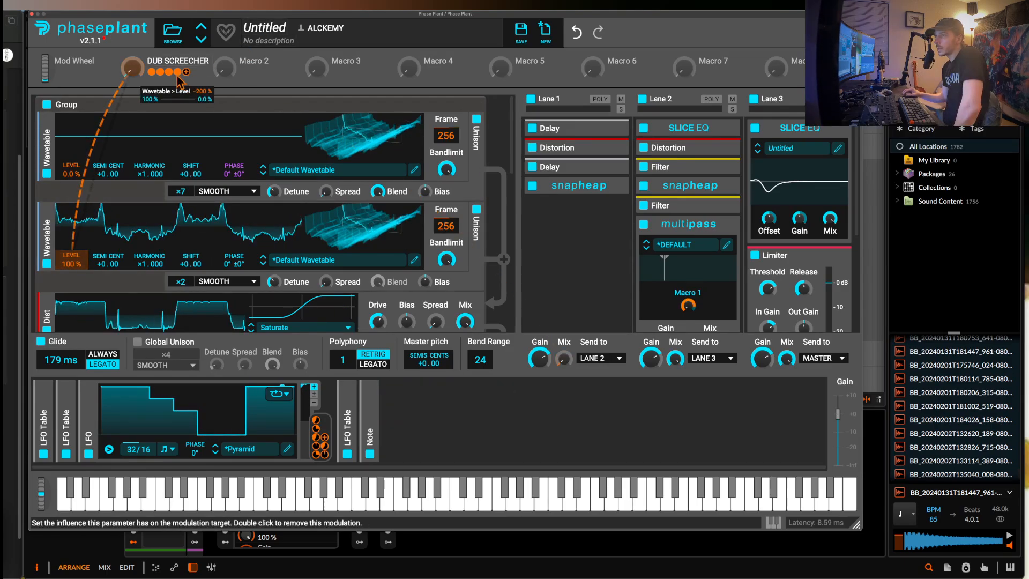
left_click(44, 400)
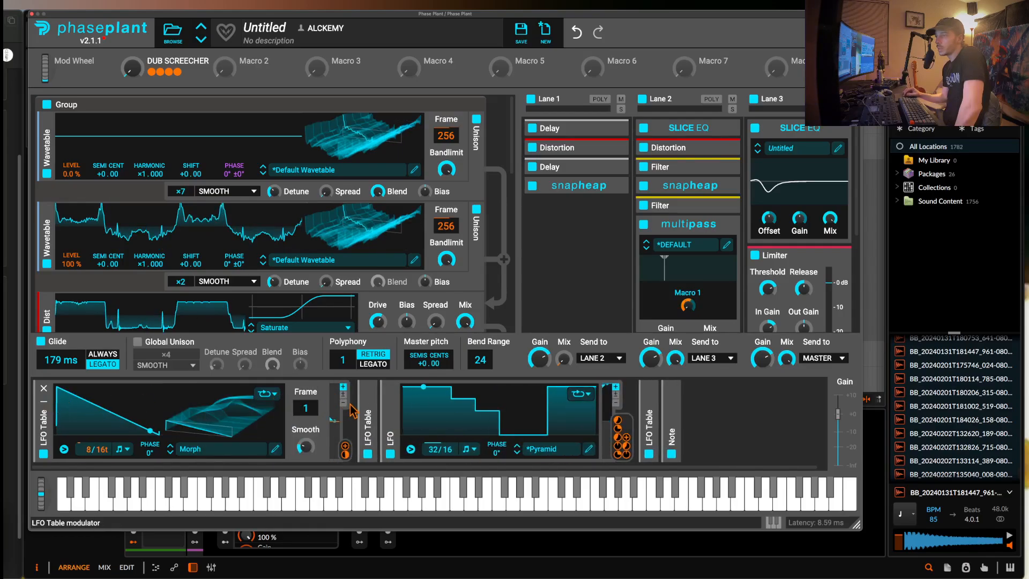
left_click(368, 407)
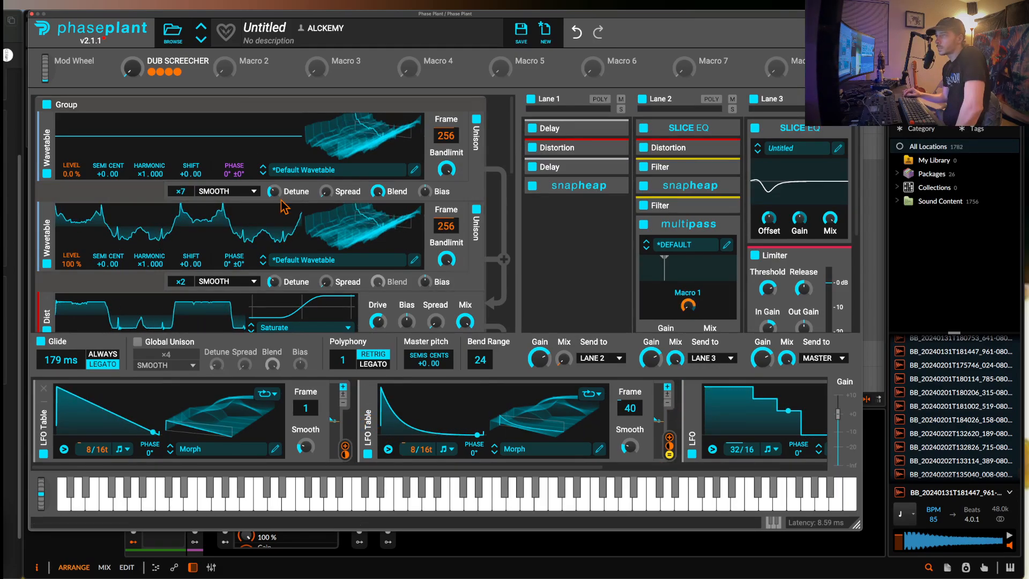
left_click_drag(334, 421, 152, 80)
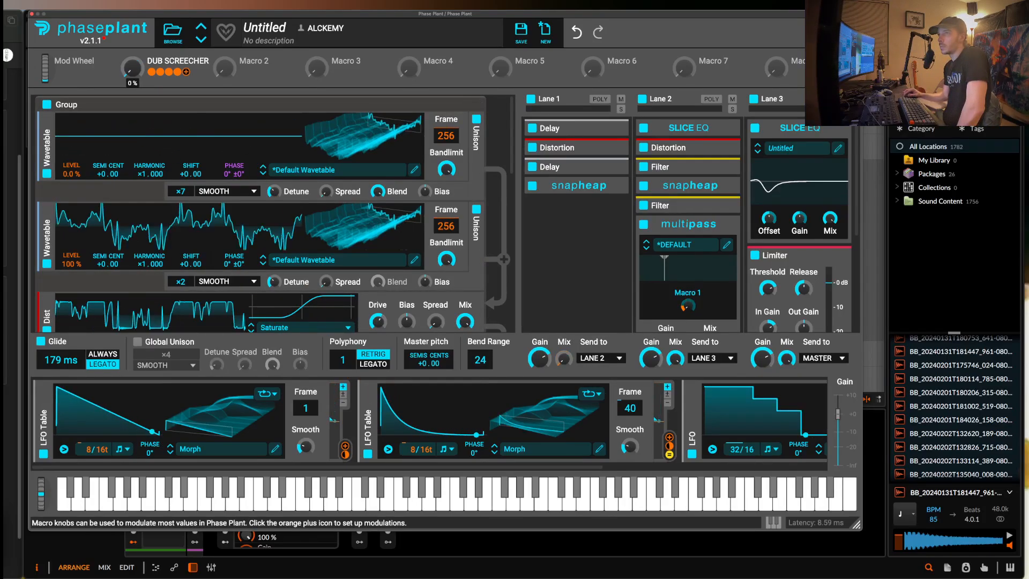
Collapse the second LFO Table and the LFO, add a Remap modulator after Note, and duplicate it several times
left_click(369, 413)
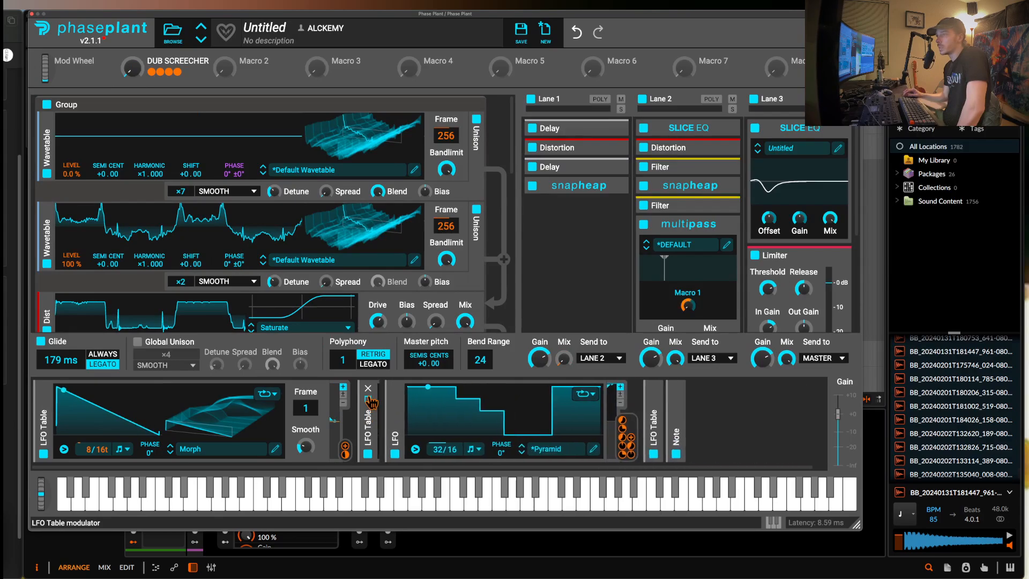
left_click(498, 421)
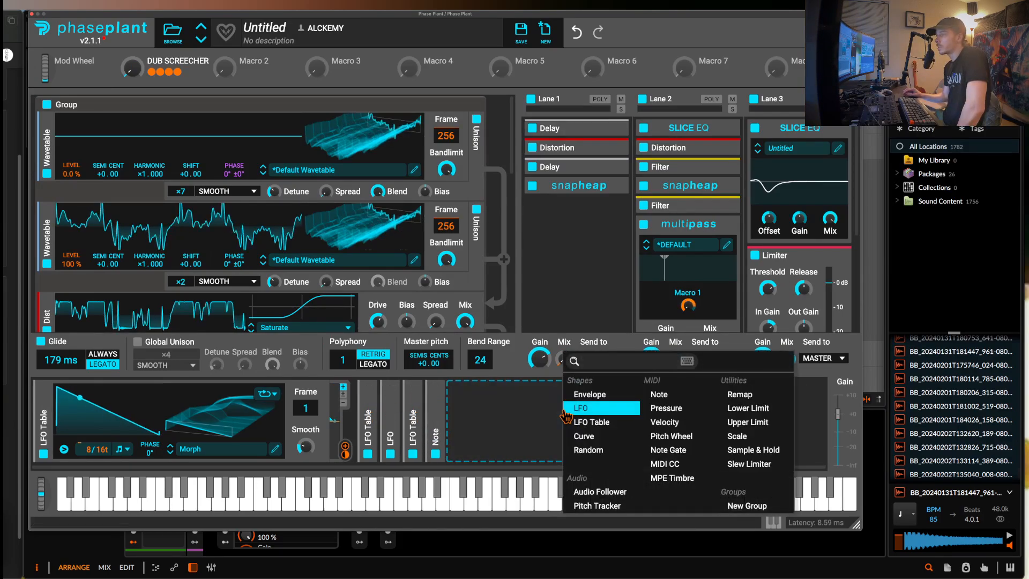
left_click(732, 401)
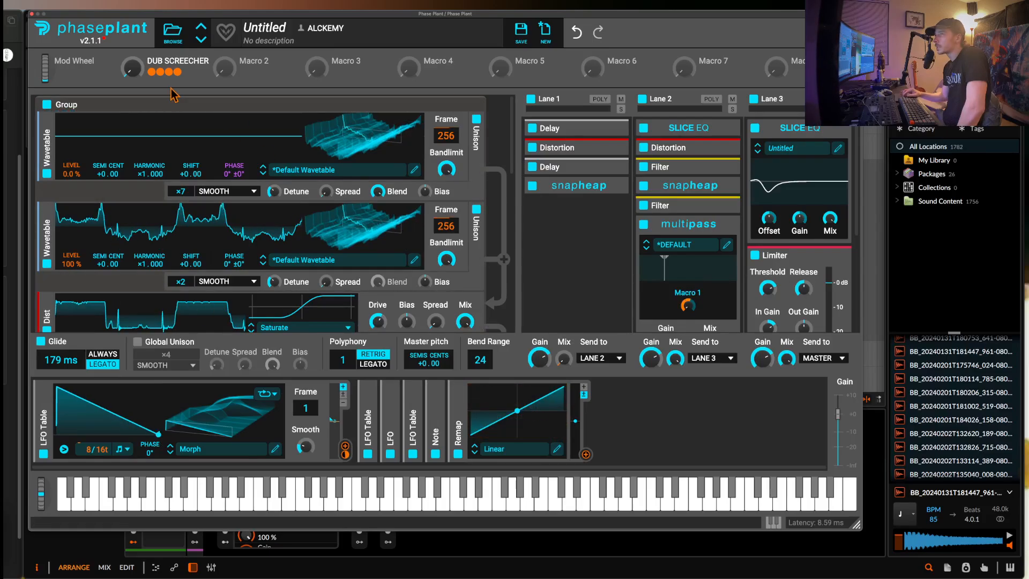
mouse_move(152, 77)
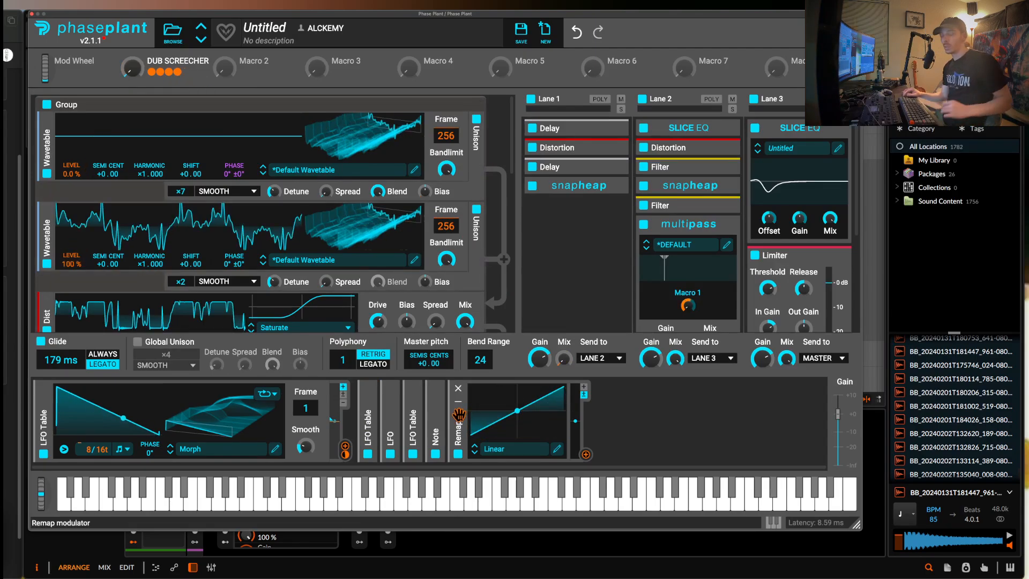
key("super+d")
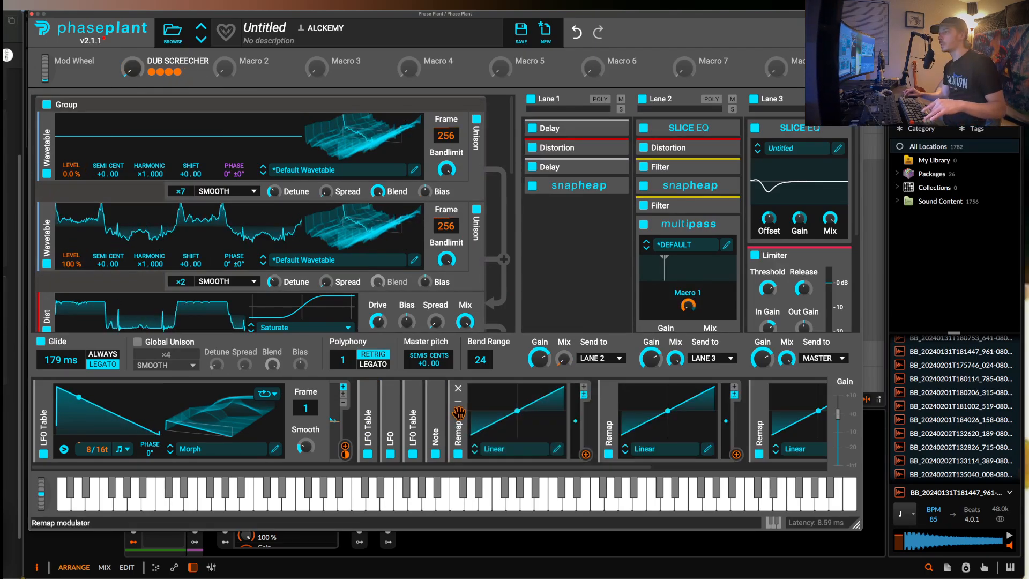
key("super+d")
scroll(466, 435, "right", 4)
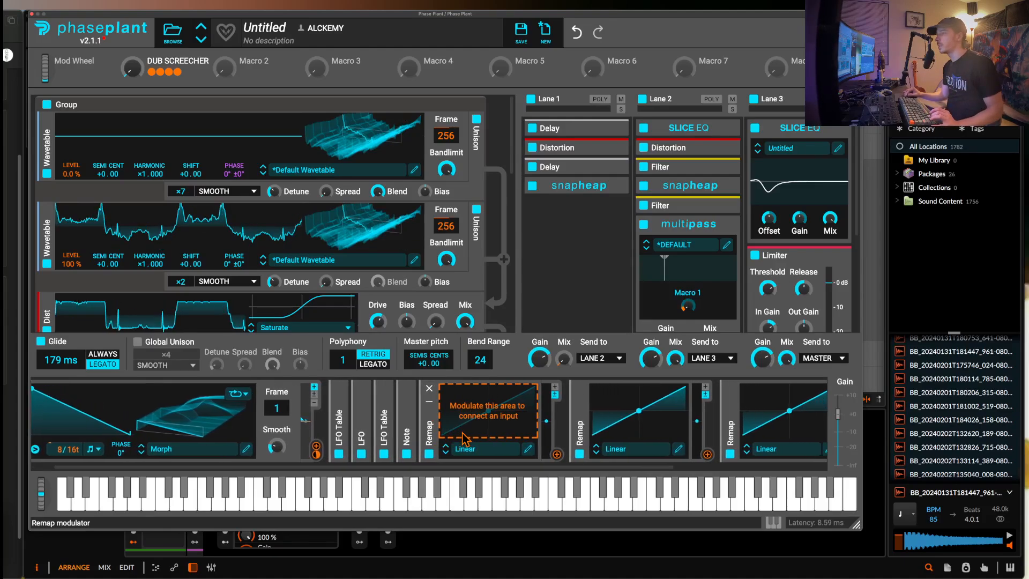
key("super+d")
scroll(554, 421, "left", 4)
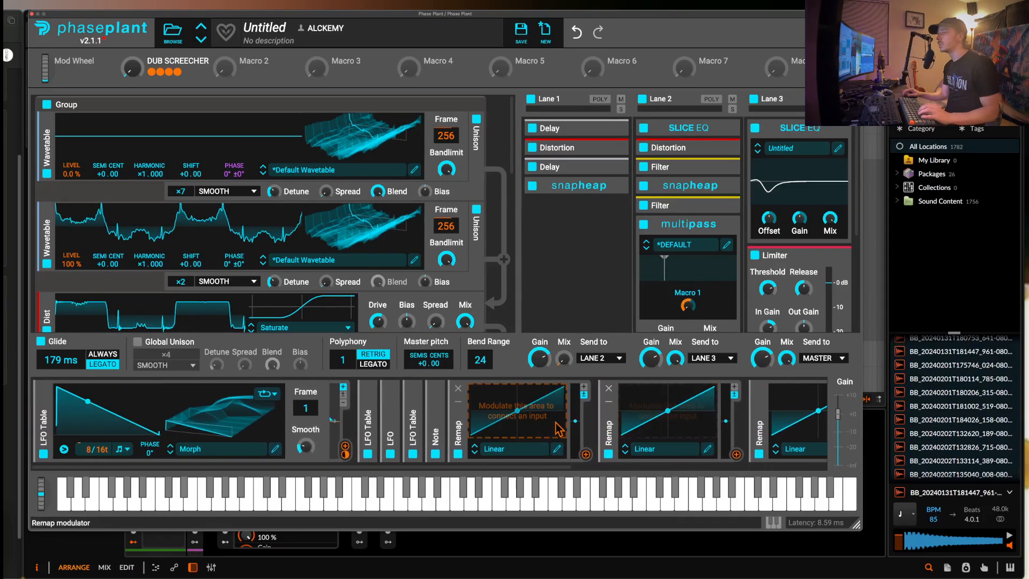
Expand the second LFO Table and remove all four modulation assignments from the DUB SCREECHER macro
left_click(370, 408)
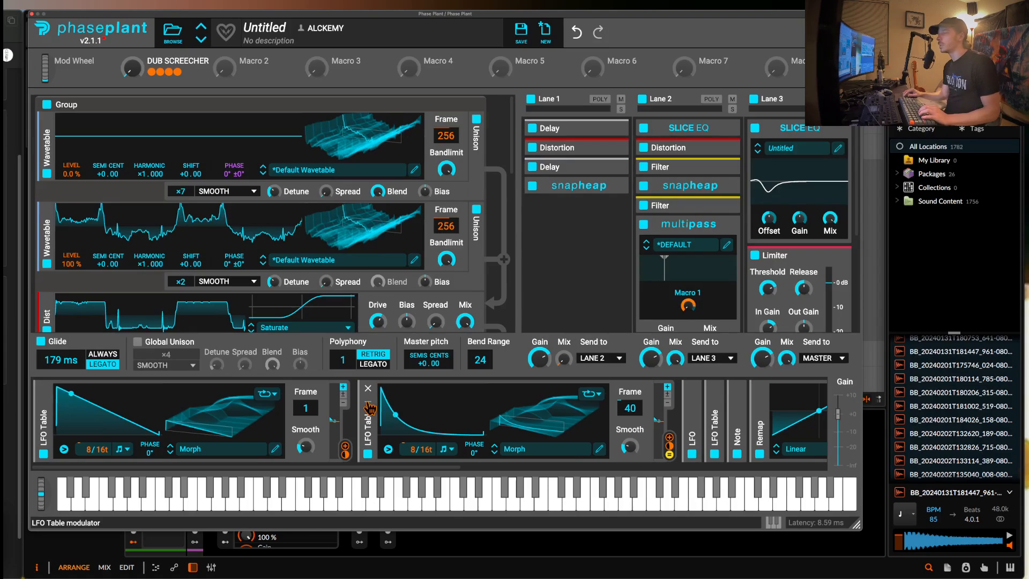
double_click(178, 73)
double_click(169, 72)
double_click(161, 72)
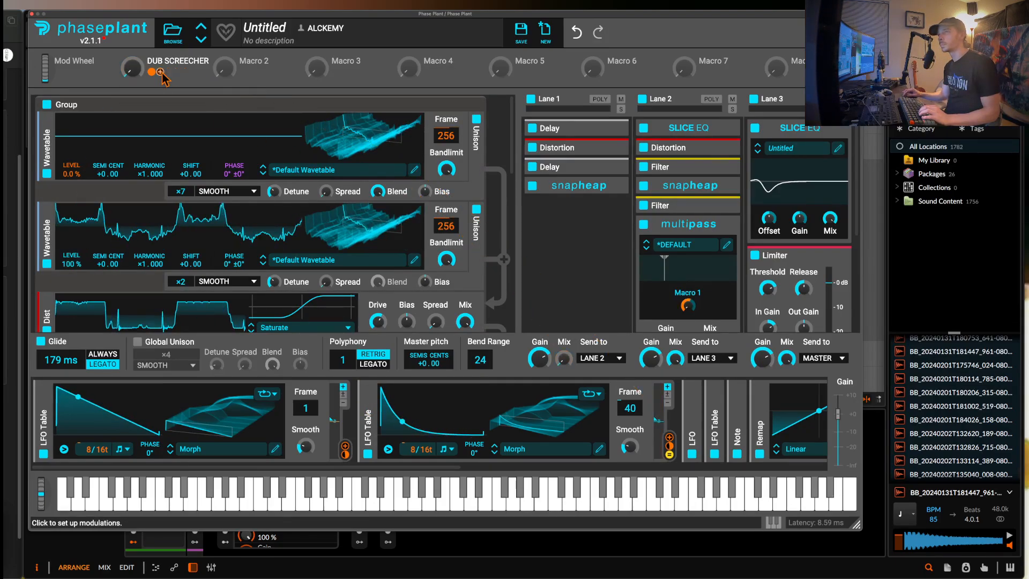
double_click(152, 72)
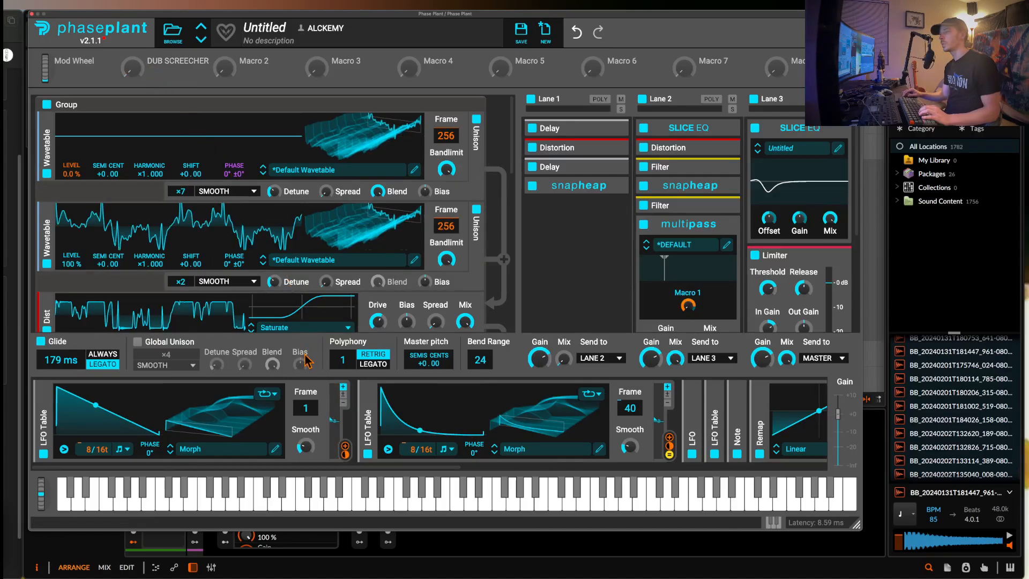
Assign the first Remap to modulate the output Depth of the first LFO Table
scroll(579, 424, "right", 1)
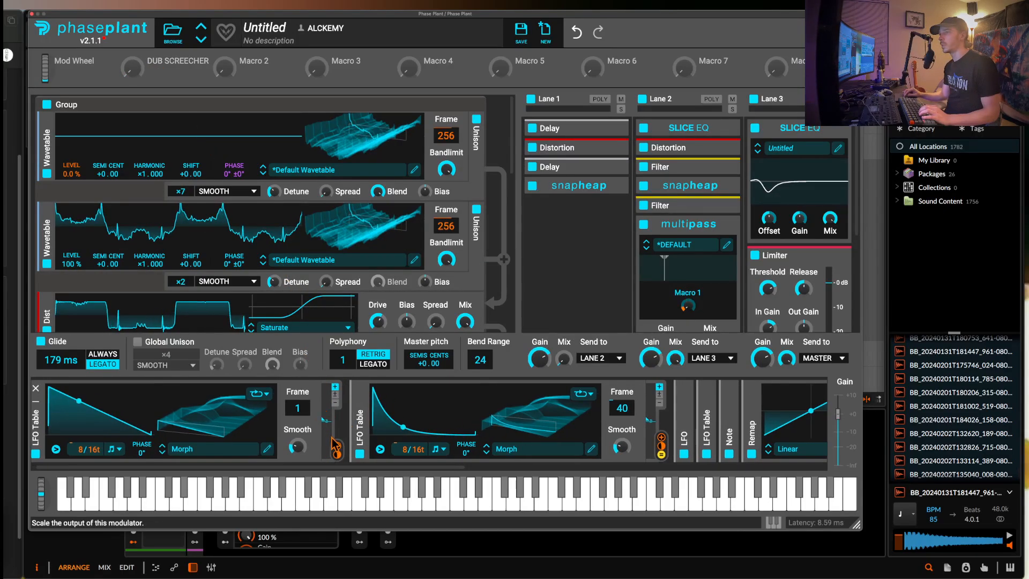
scroll(337, 449, "right", 5)
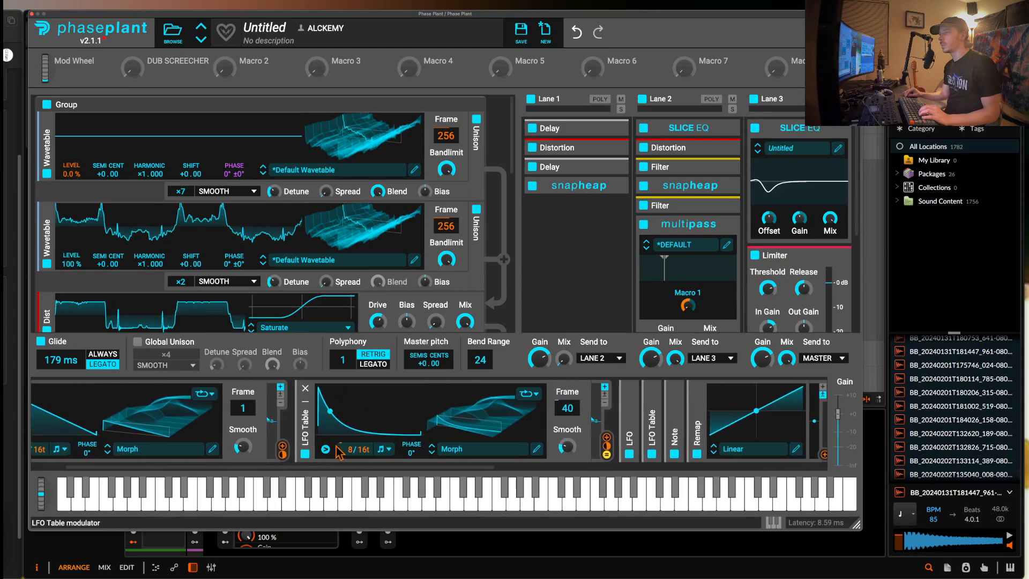
scroll(337, 453, "right", 1)
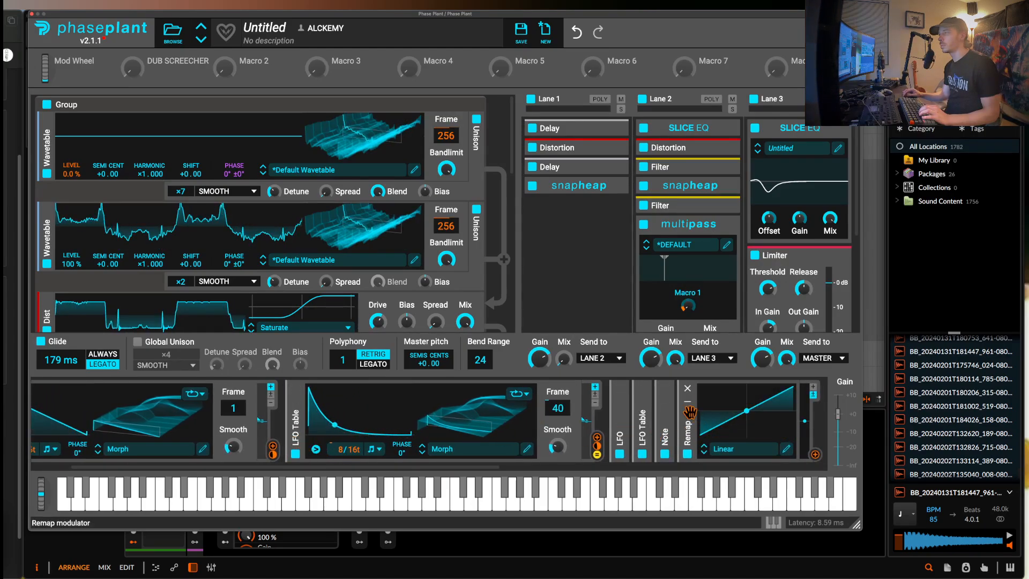
left_click(814, 455)
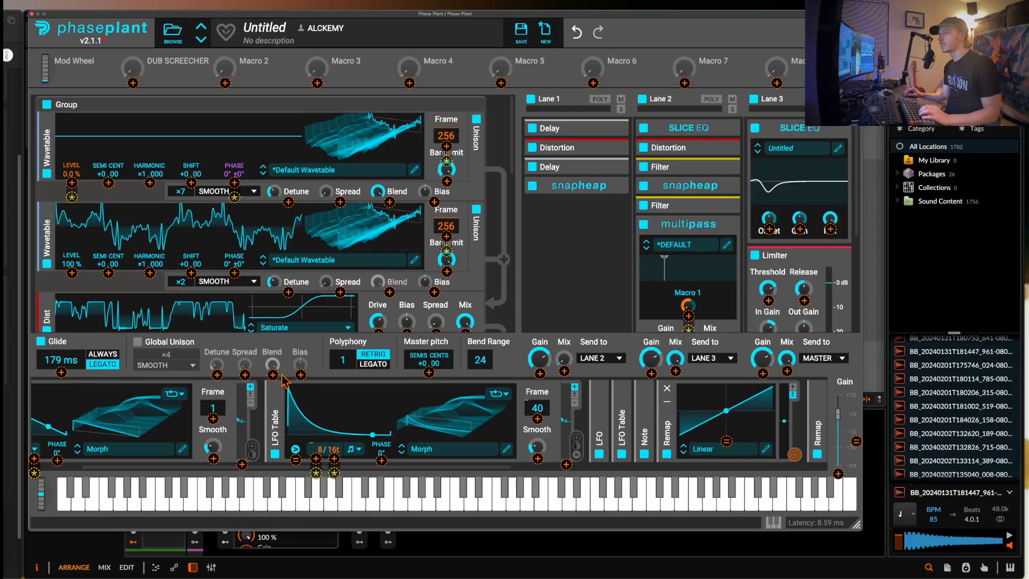
left_click(241, 464)
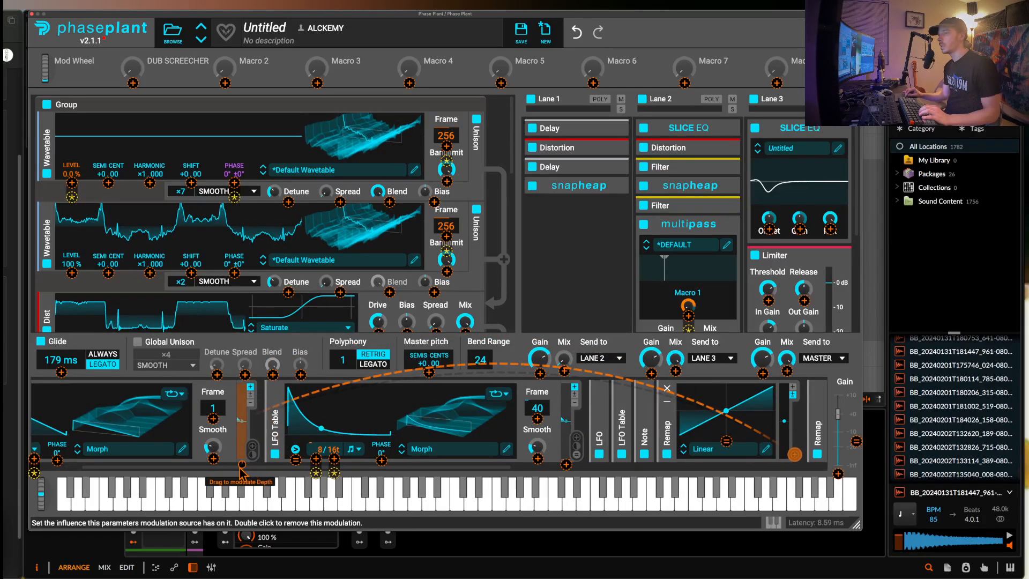
key("Escape")
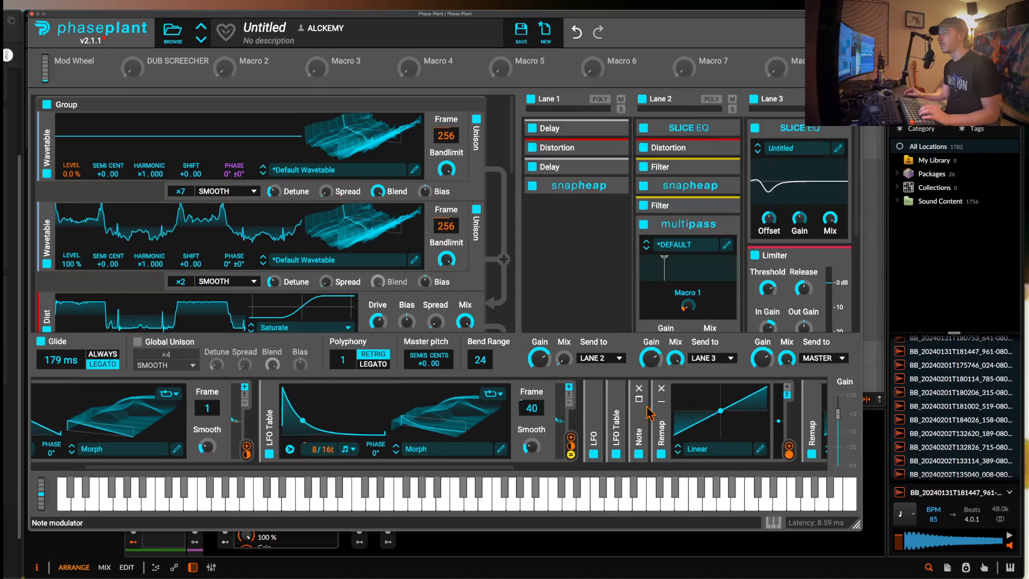
Assign the first Remap to also modulate the output Depth of the second expanded LFO Table, and collapse that Remap
scroll(649, 413, "right", 5)
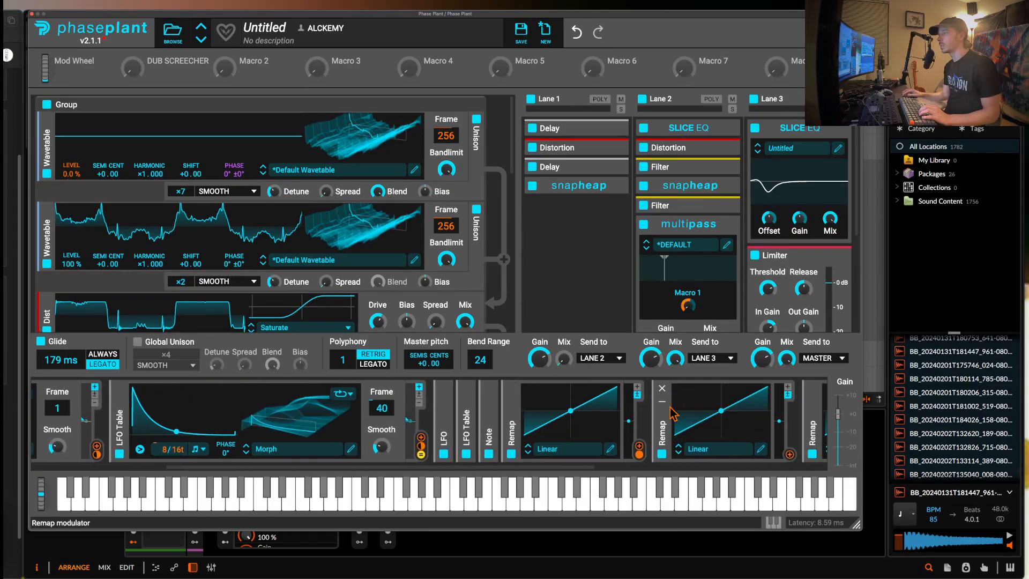
left_click(639, 447)
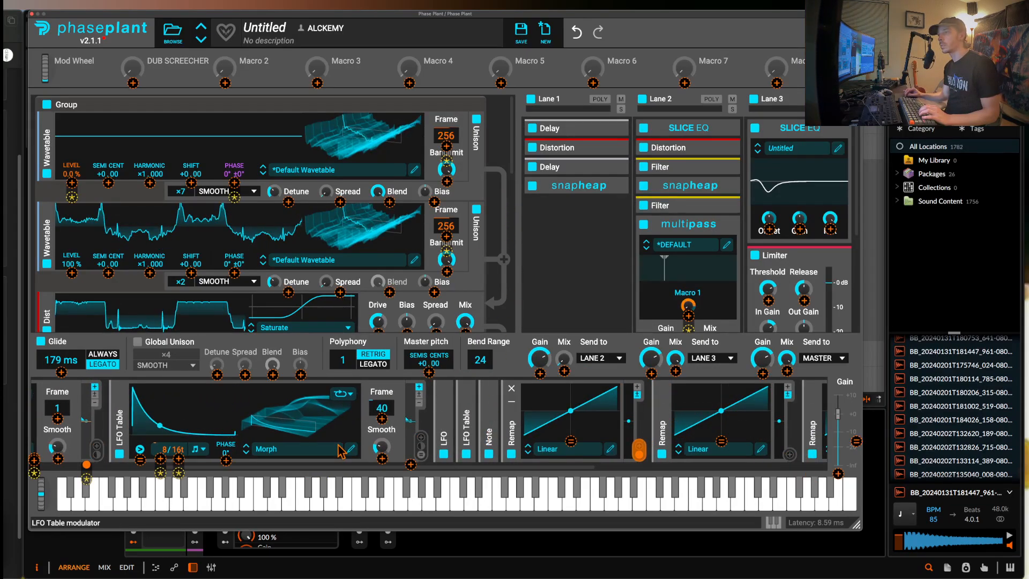
scroll(340, 451, "left", 4)
left_click(545, 464)
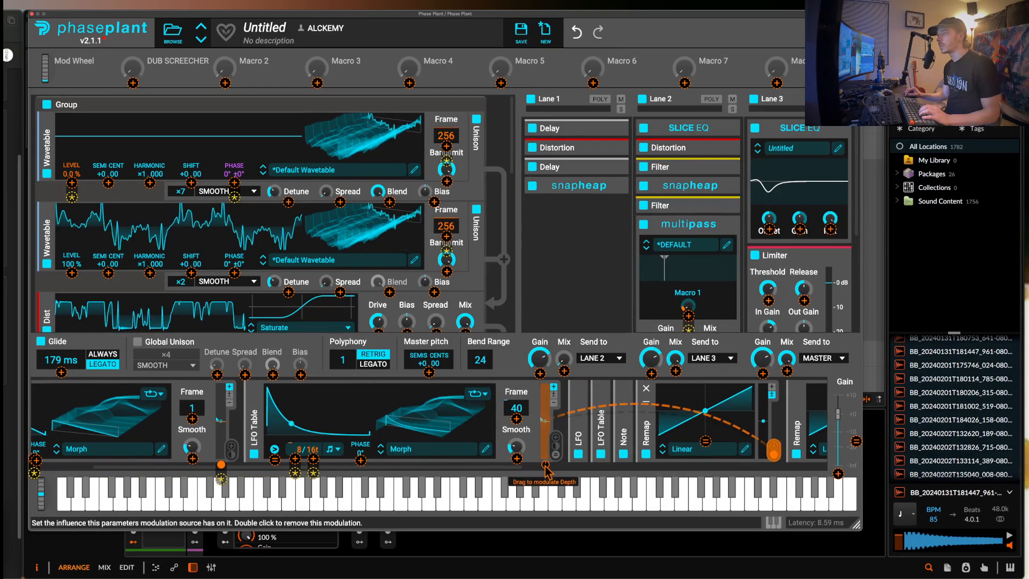
scroll(665, 429, "right", 2)
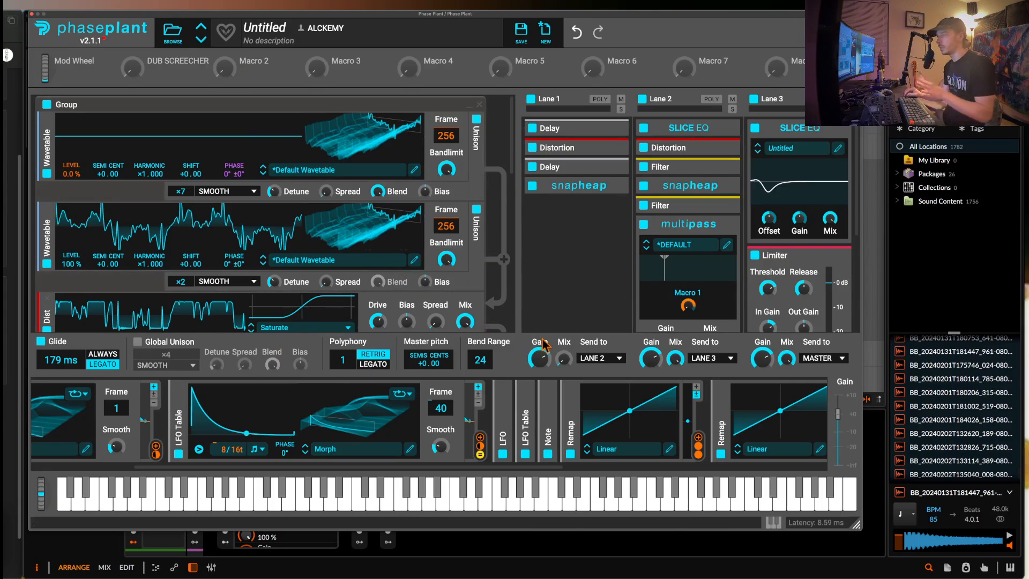
scroll(642, 432, "right", 1)
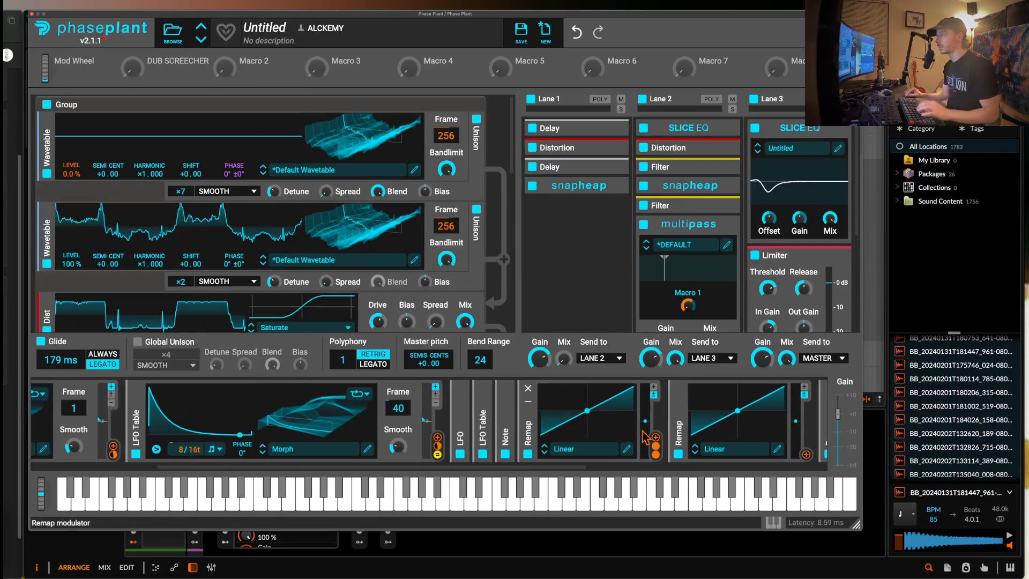
left_click(527, 401)
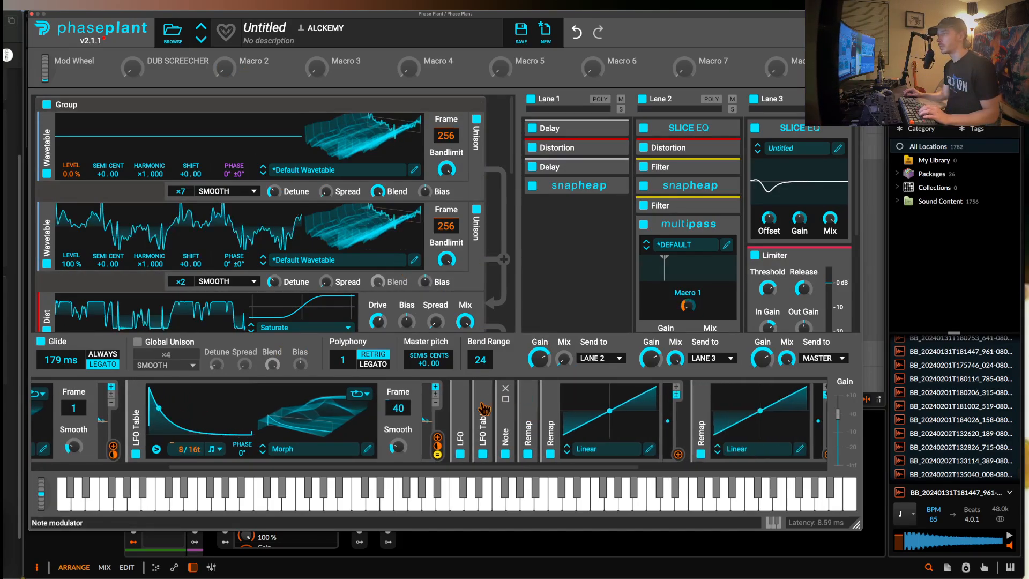
Assign the second Remap to modulate the second Wavetable's Level by -100 %
left_click(678, 455)
left_click(72, 183)
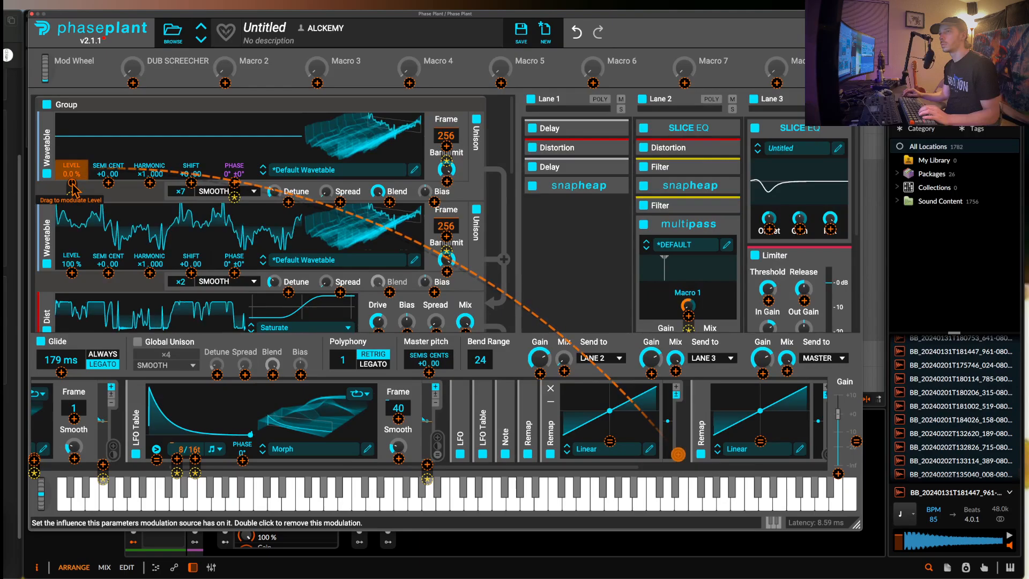
left_click(72, 273)
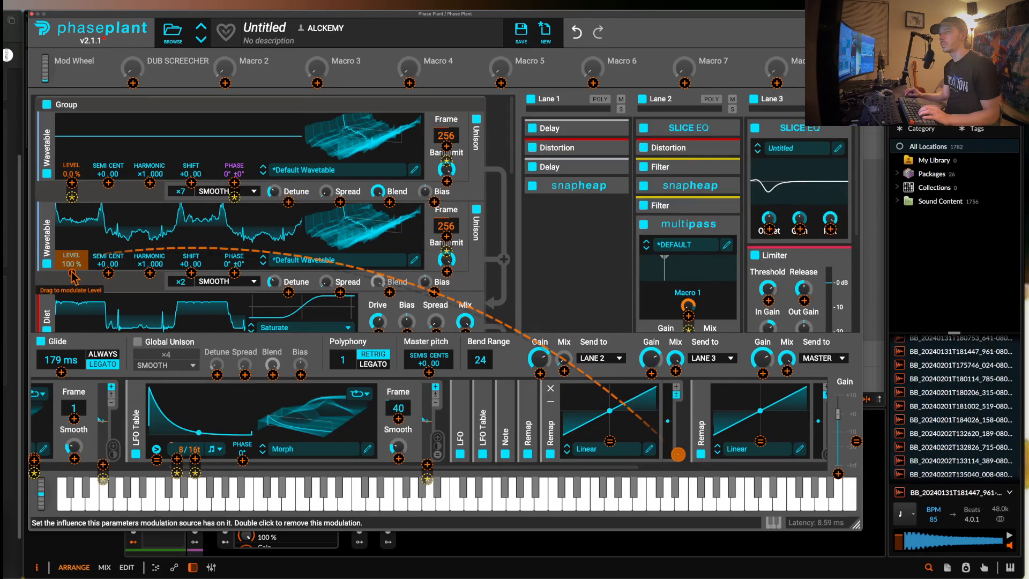
left_click_drag(72, 273, 72, 329)
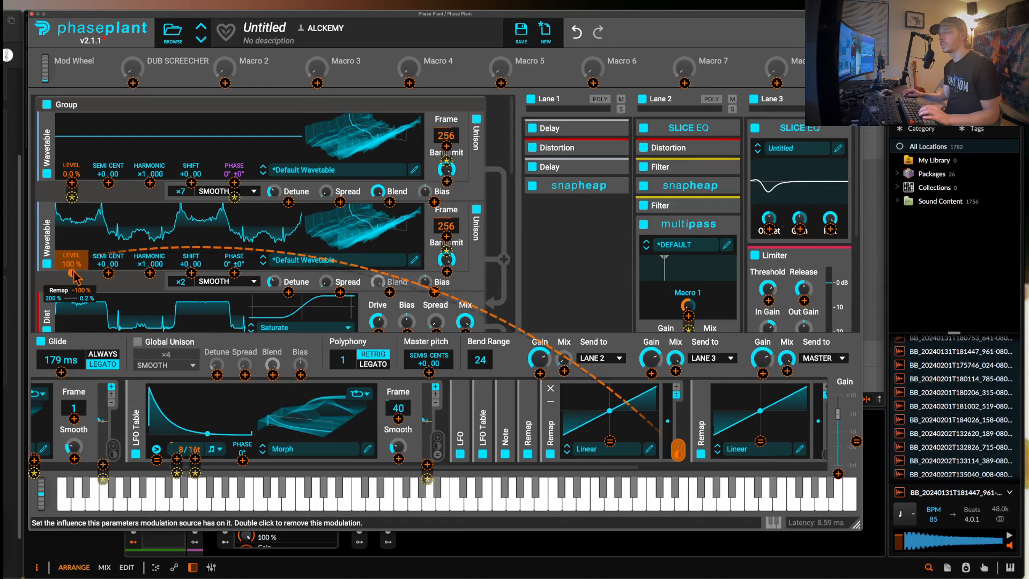
Delete the surplus last Remap and assign the third Remap to modulate Lane 1's Mix by +100 %
scroll(621, 425, "right", 2)
scroll(622, 423, "right", 4)
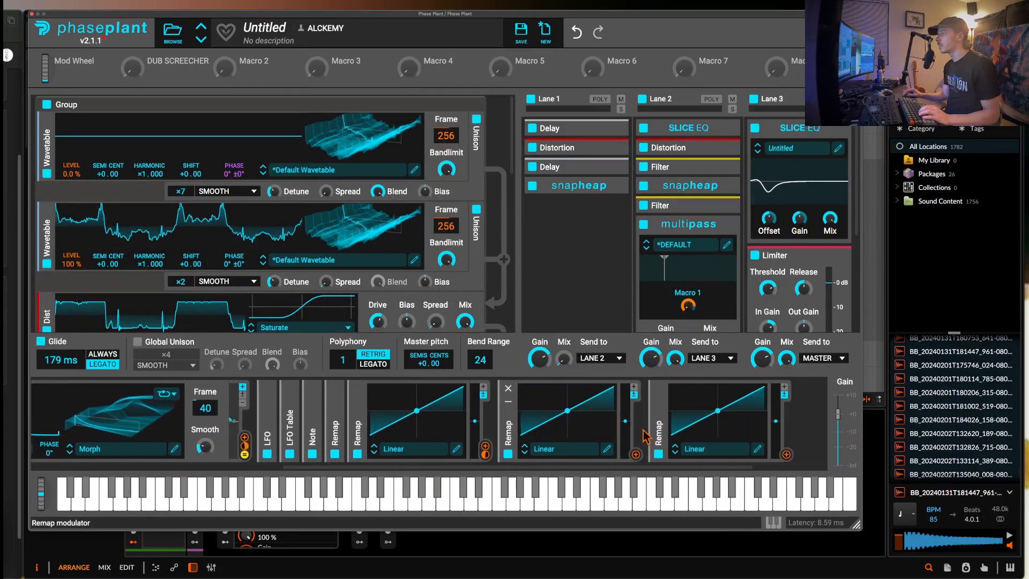
left_click(659, 389)
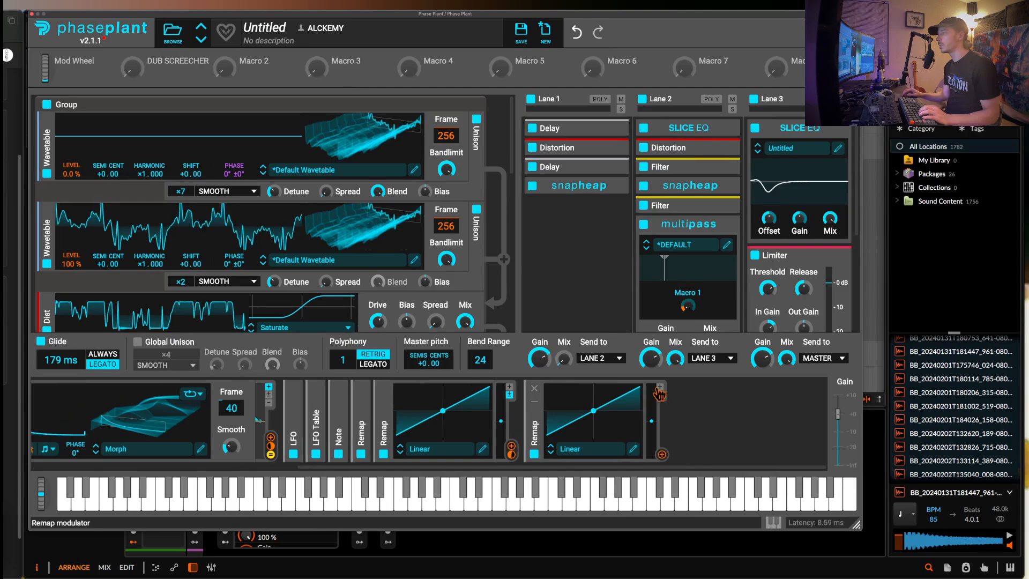
left_click_drag(659, 455, 664, 457)
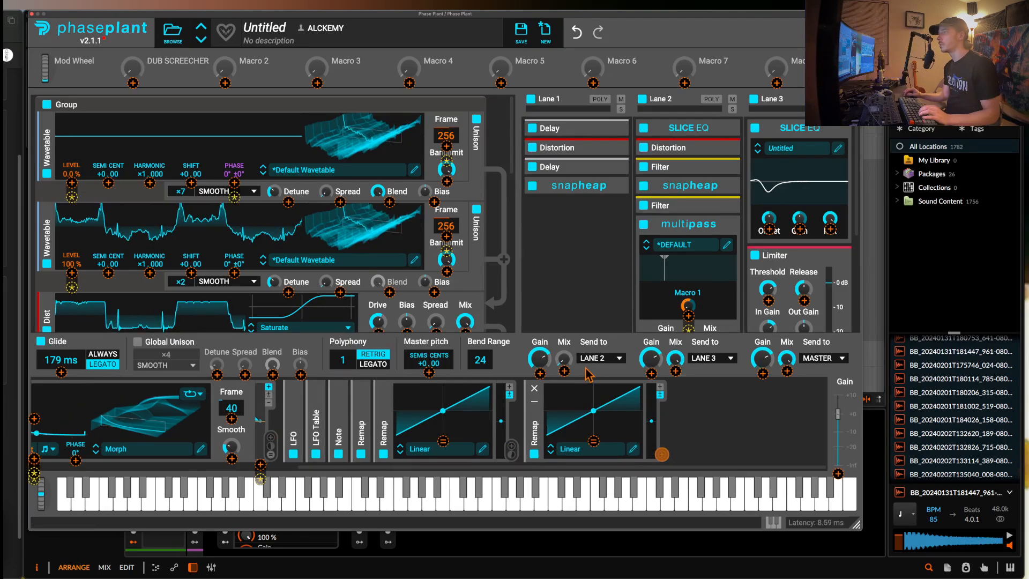
left_click_drag(579, 378, 564, 361)
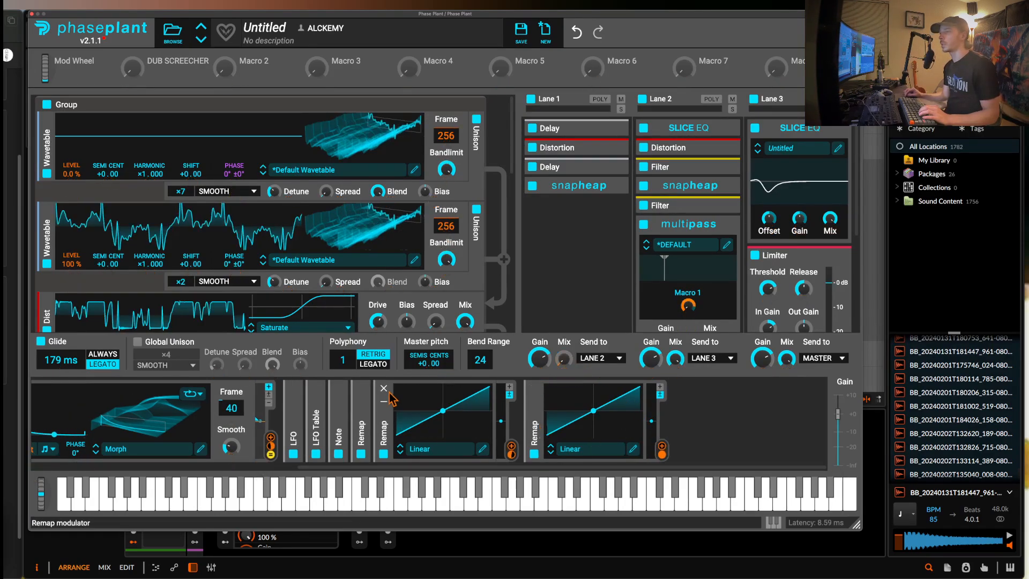
Expand the first Remap and reshape its curve to rise steeply from -100 % to 100 % at the very start, staying flat across the rest
left_click(361, 400)
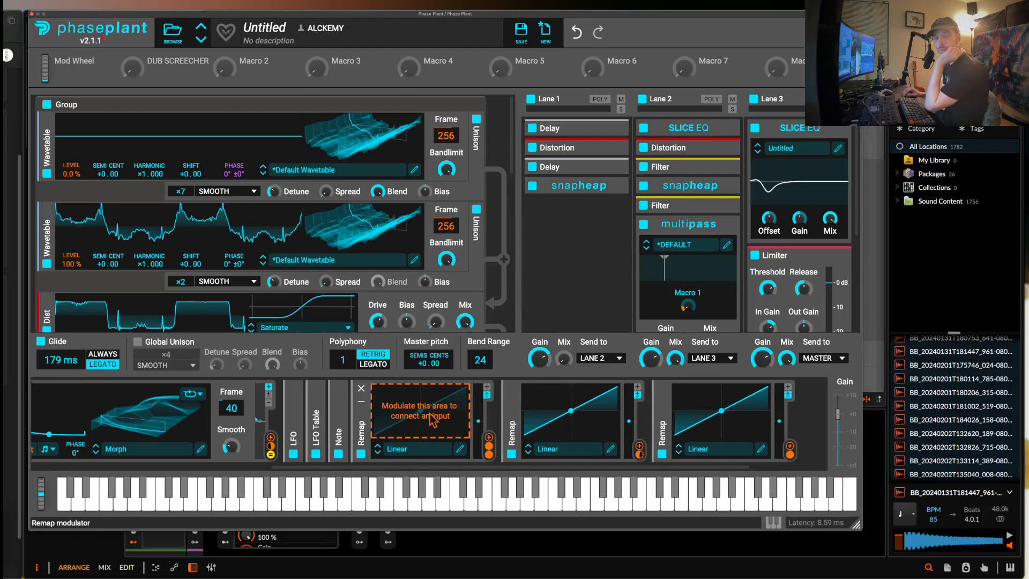
left_click(459, 449)
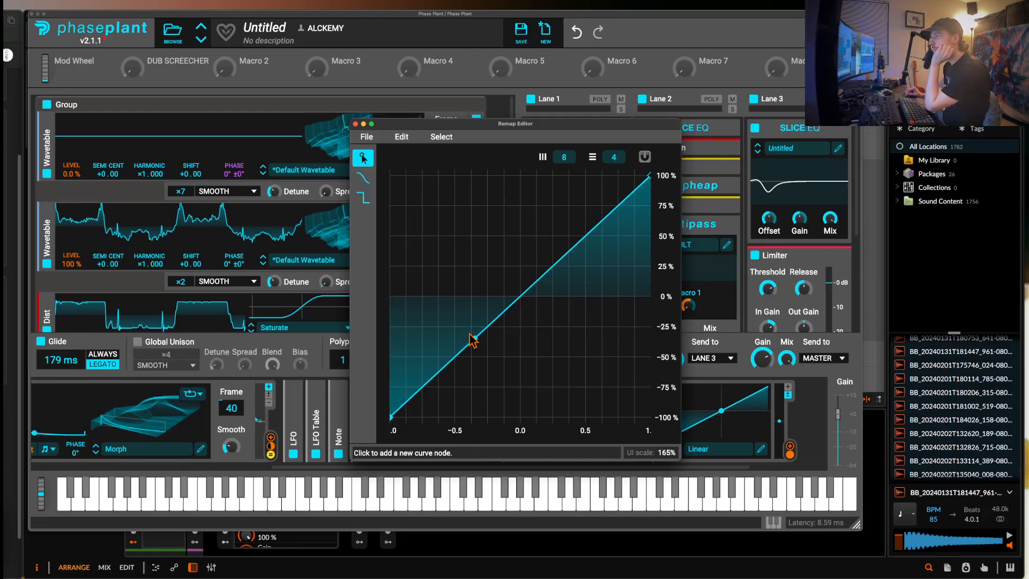
left_click_drag(471, 340, 442, 138)
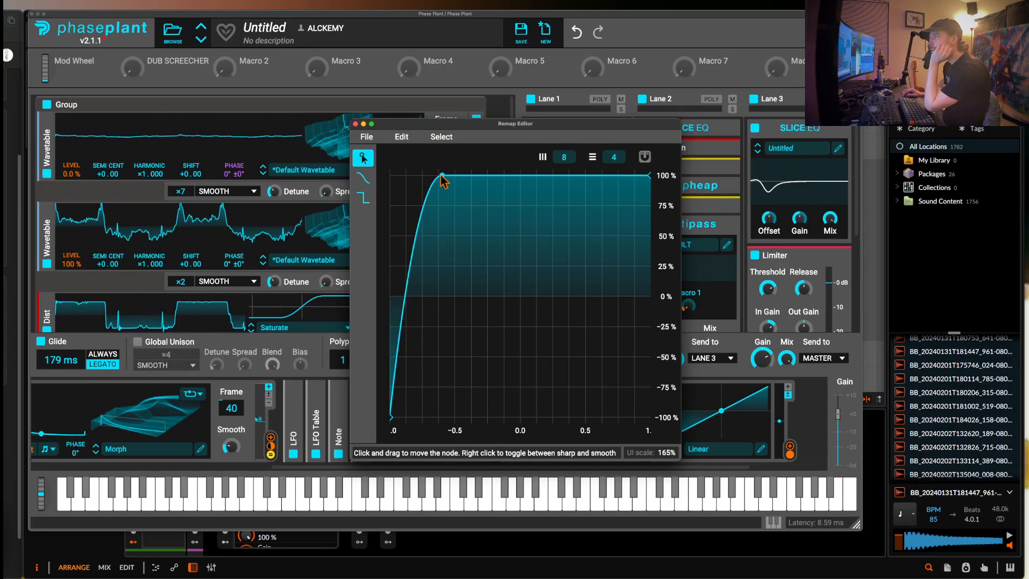
left_click_drag(442, 182, 395, 171)
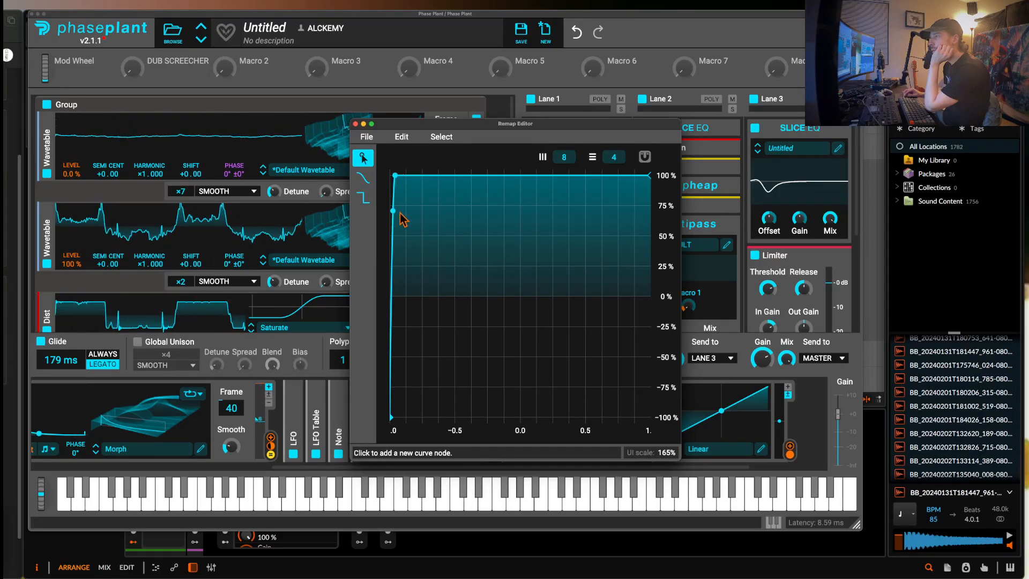
left_click_drag(550, 552, 395, 162)
left_click(355, 124)
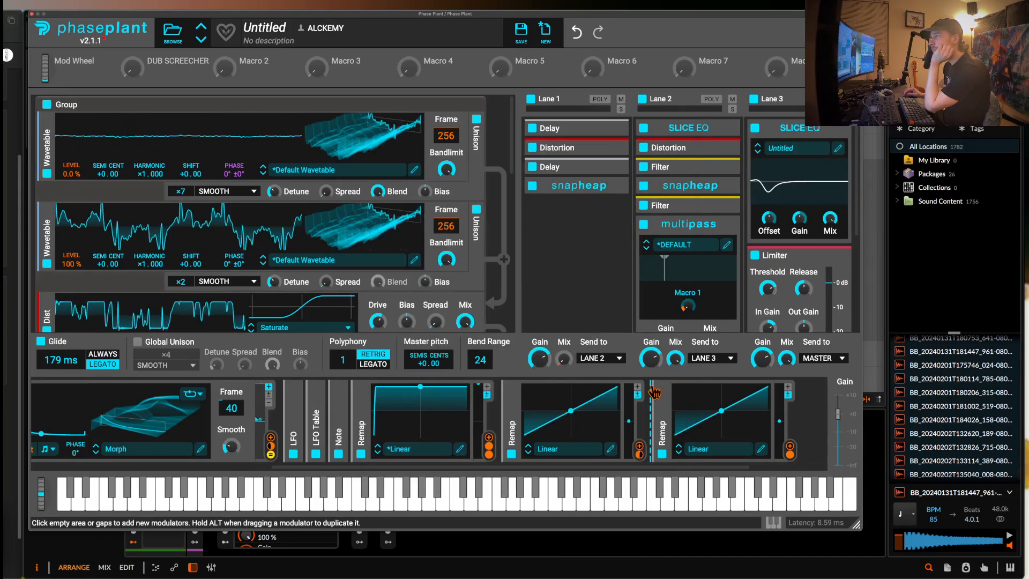
Reshape the second and third Remap curves to rise steeply to 100 % at the very start and stay flat across the rest
left_click(609, 449)
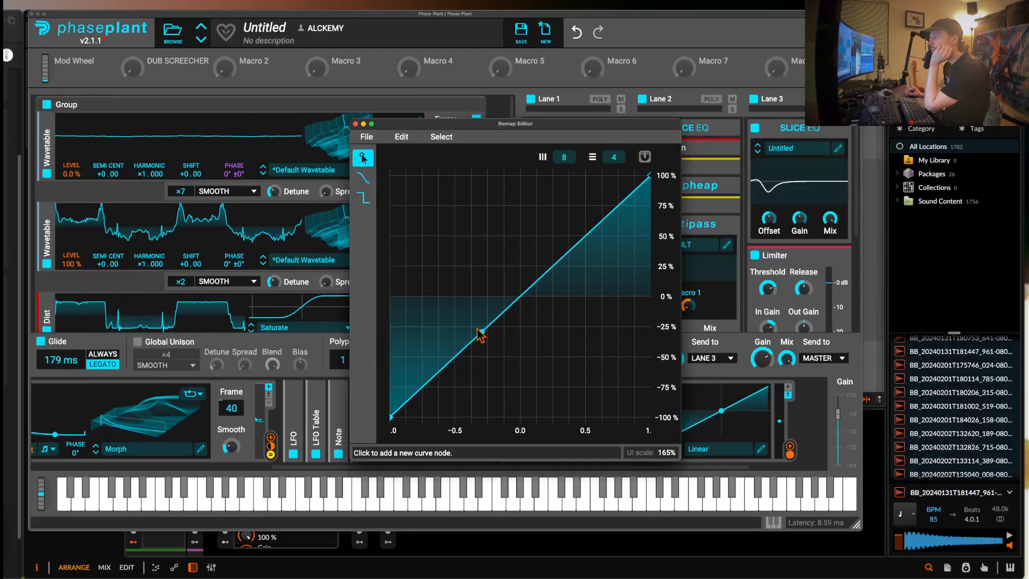
left_click_drag(481, 335, 394, 94)
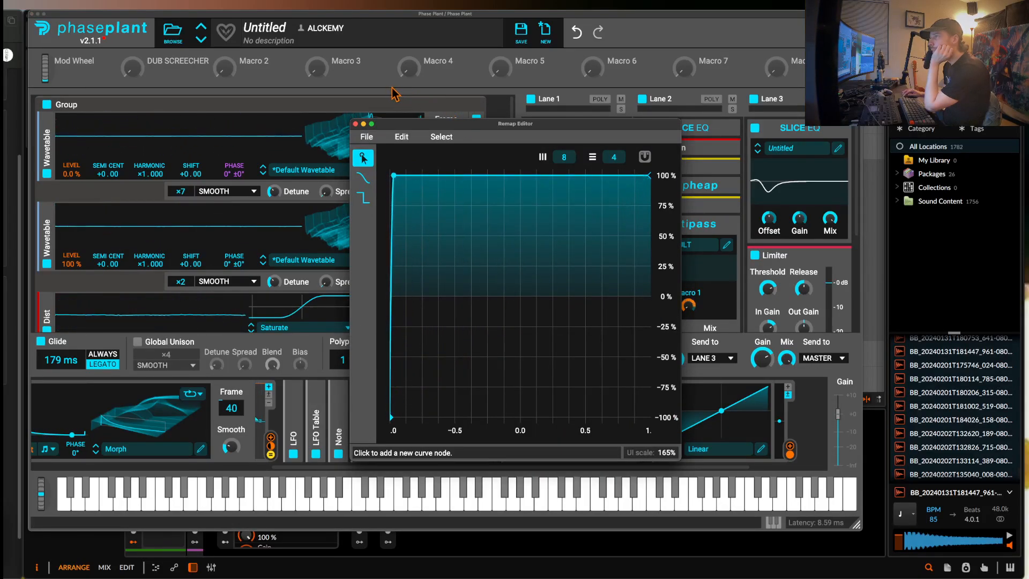
left_click(355, 124)
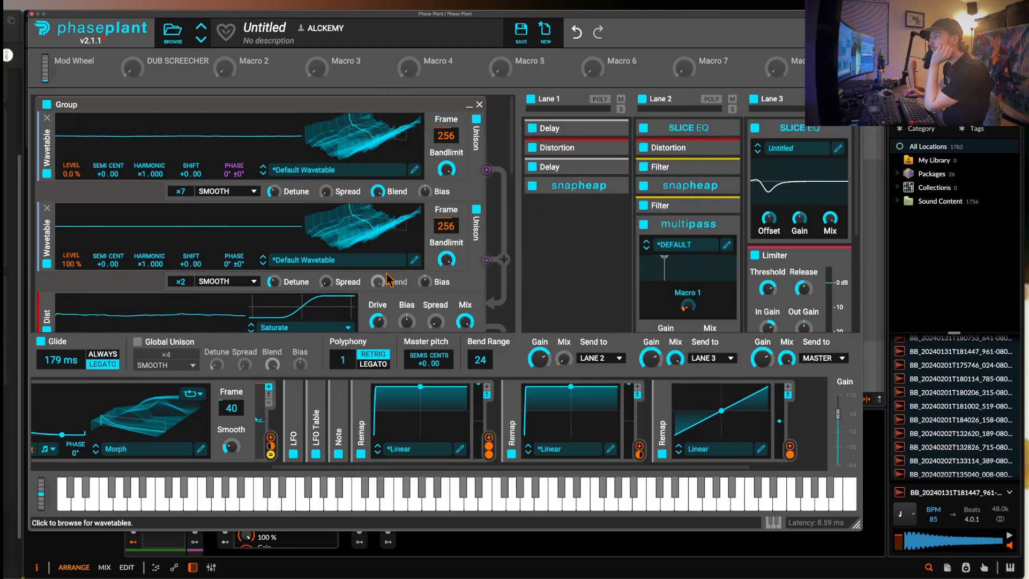
scroll(536, 418, "right", 5)
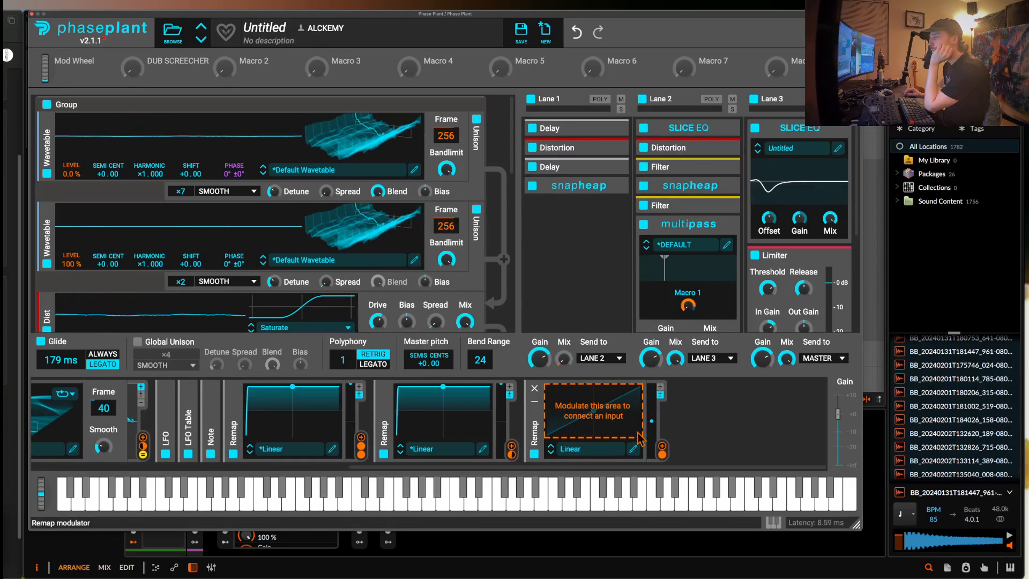
left_click(634, 449)
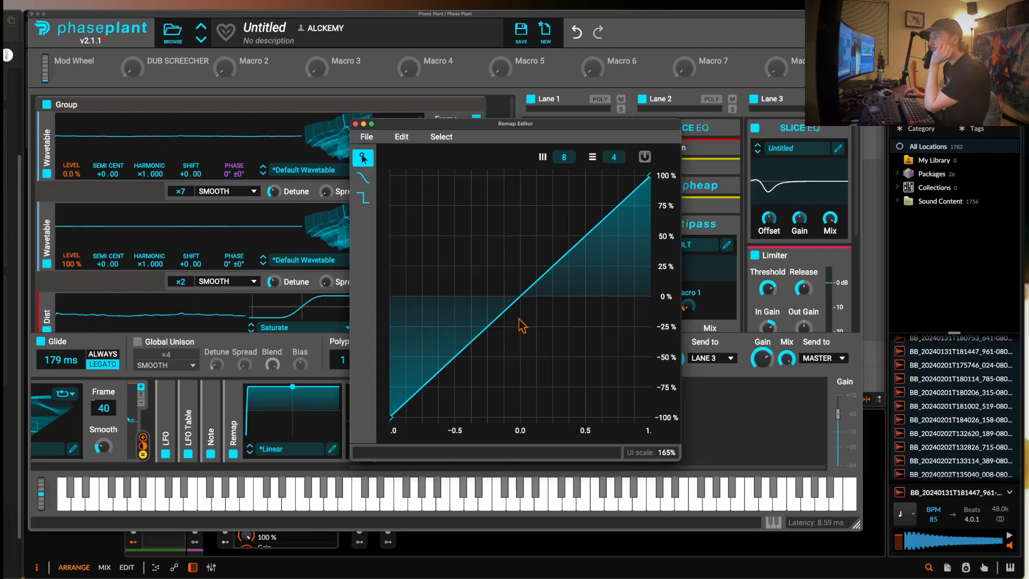
left_click_drag(500, 316, 396, 129)
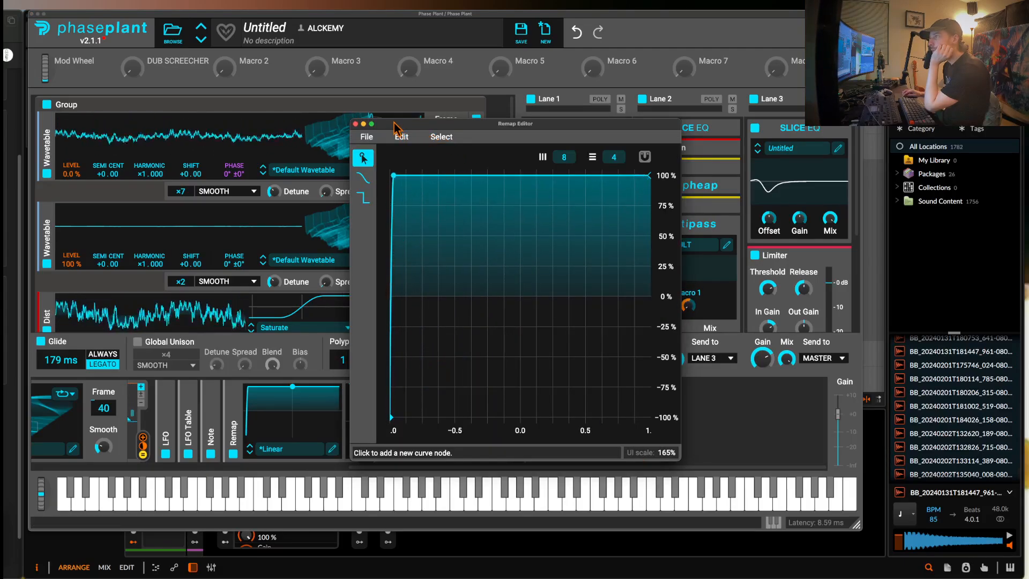
left_click(355, 124)
Connect the DUB SCREECHER macro to the inputs of all three Remaps and audition the macro knob
left_click(152, 72)
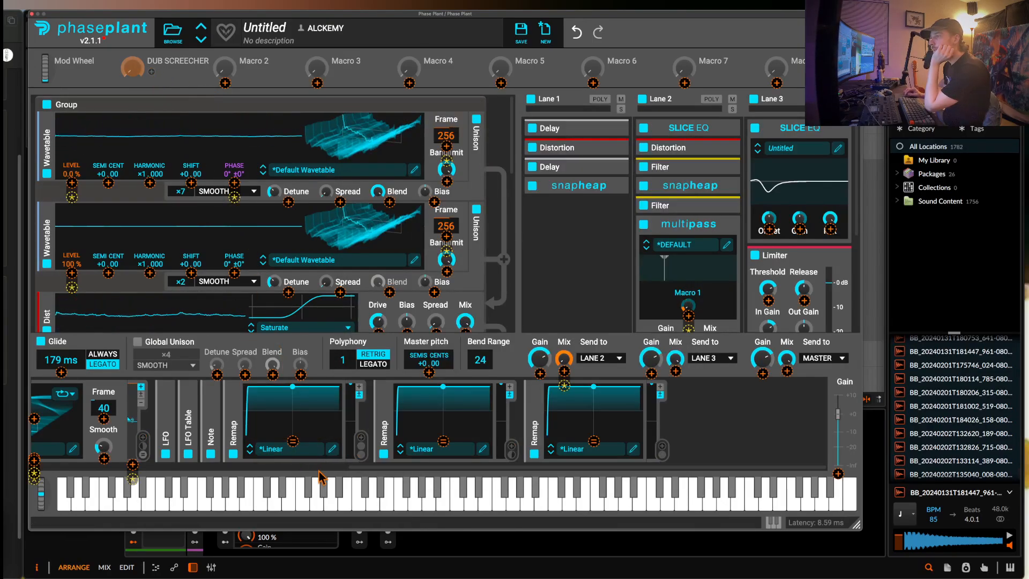
left_click_drag(153, 73, 293, 441)
left_click(446, 442)
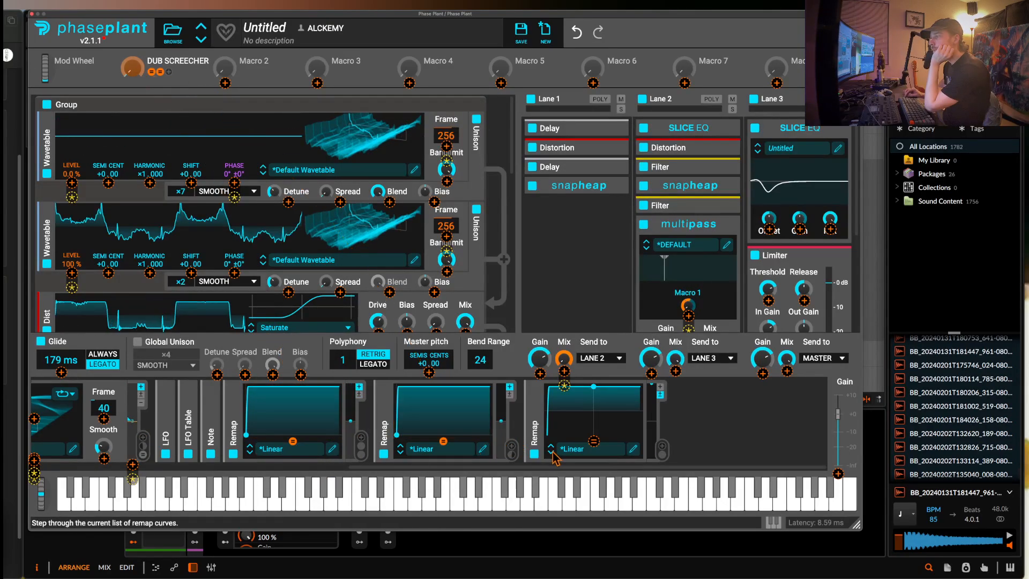
left_click(593, 442)
left_click(485, 421)
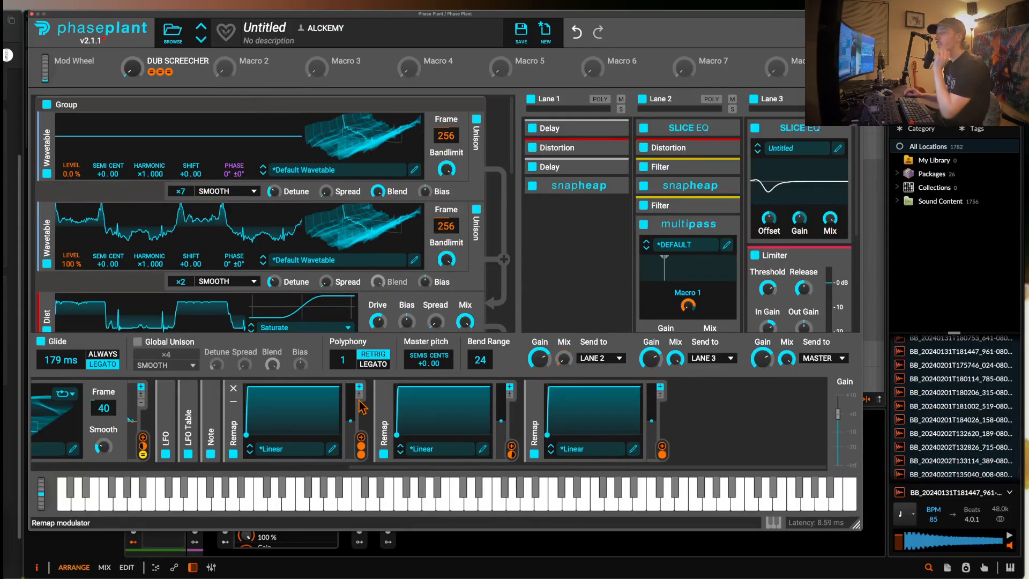
mouse_move(136, 71)
left_mouse_down()
mouse_move(136, 10)
mouse_move(136, 72)
left_mouse_up()
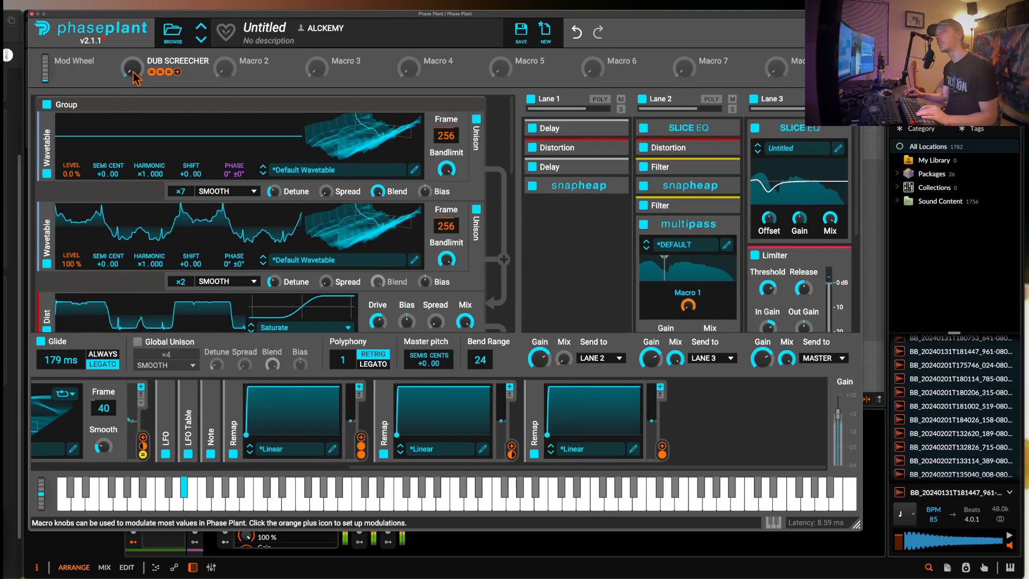
mouse_move(134, 78)
left_mouse_down()
mouse_move(134, 35)
mouse_move(134, 75)
left_mouse_up()
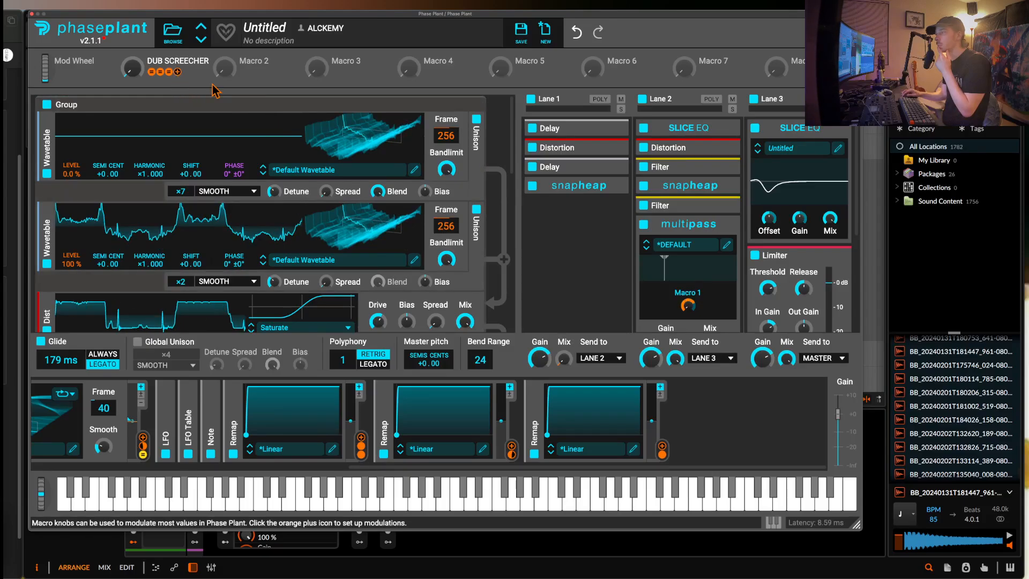
Modulate Lane 2's Mix with the second Remap instead of the third Remap
left_click_drag(662, 454, 675, 370)
mouse_move(663, 456)
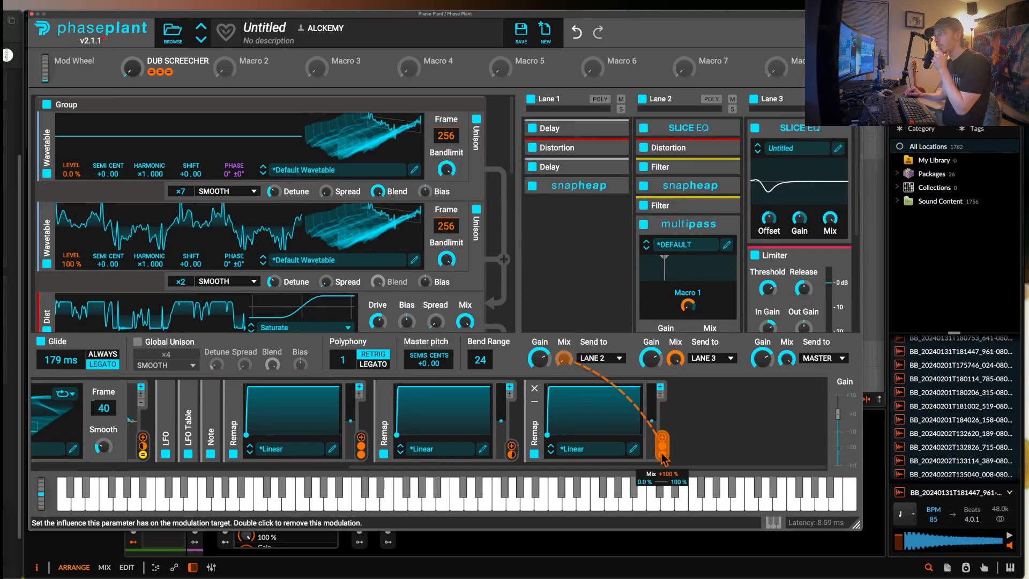
double_click(664, 450)
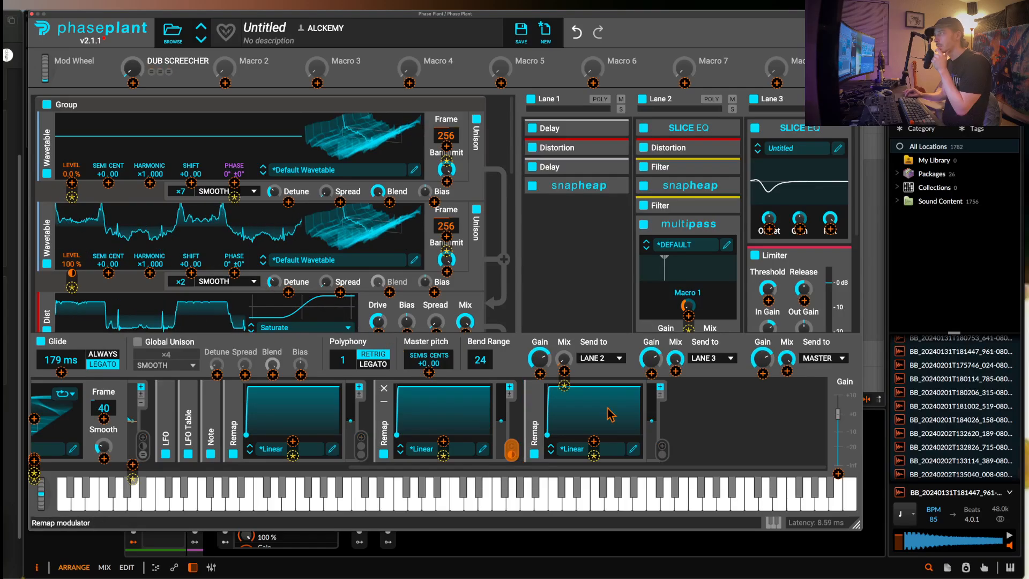
left_click_drag(512, 450, 675, 423)
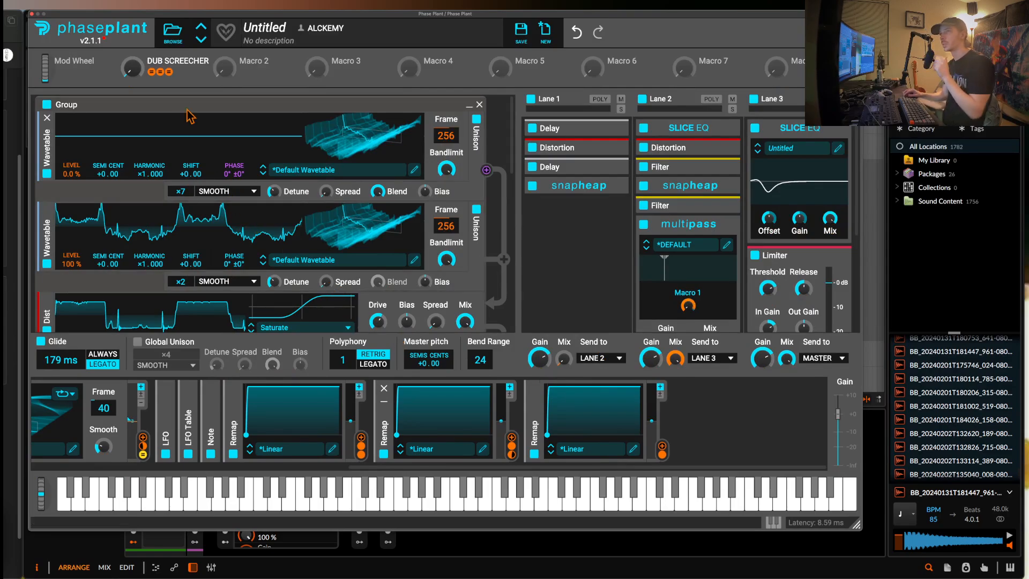
Rename the DUB SCREECHER macro as REESE VS SCREECH and test its knob by turning it up and back down
double_click(178, 60)
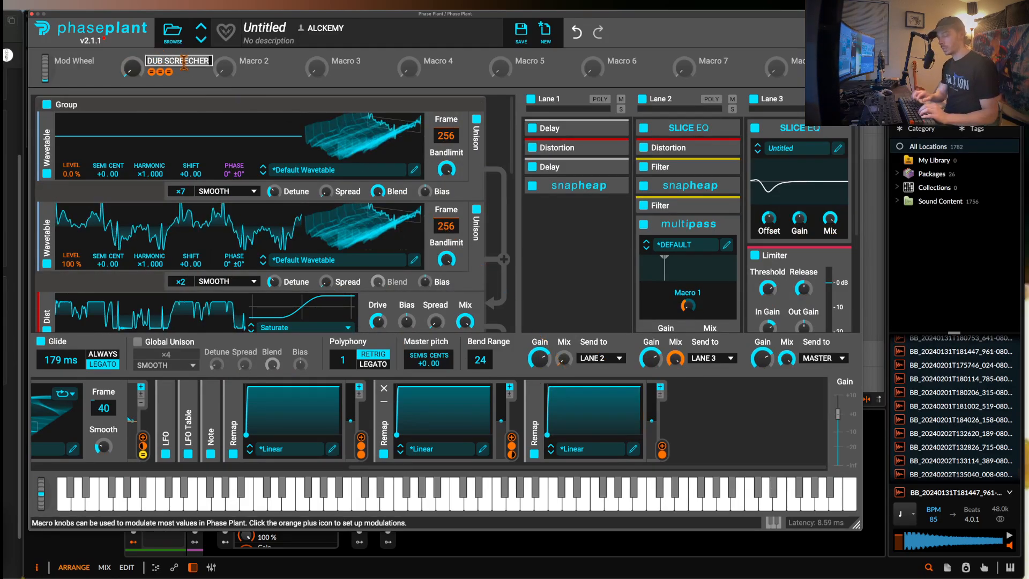
type("REE")
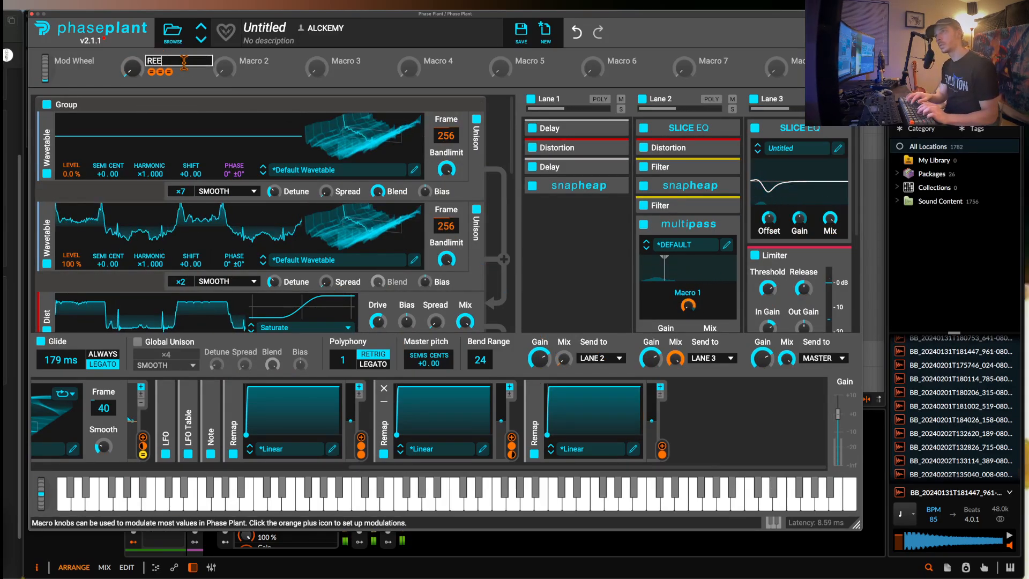
type("SE VS SC")
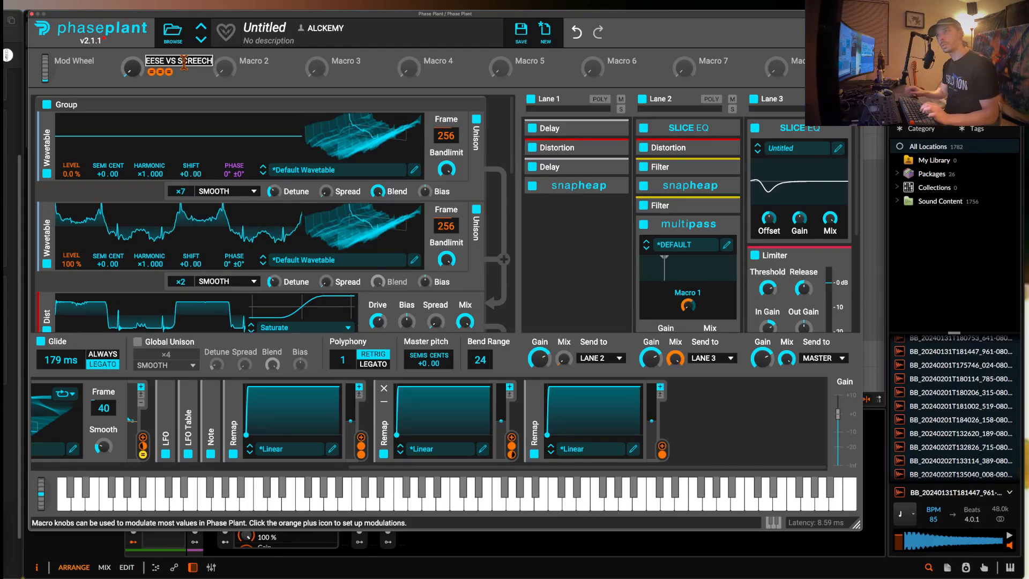
key("Return")
left_click_drag(133, 68, 133, 10)
left_click_drag(133, 68, 138, 86)
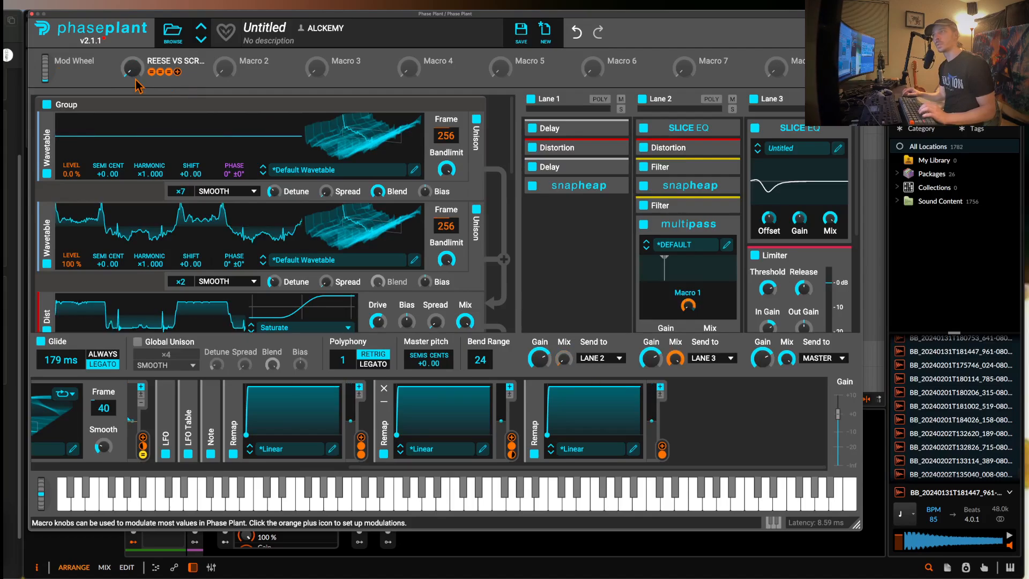